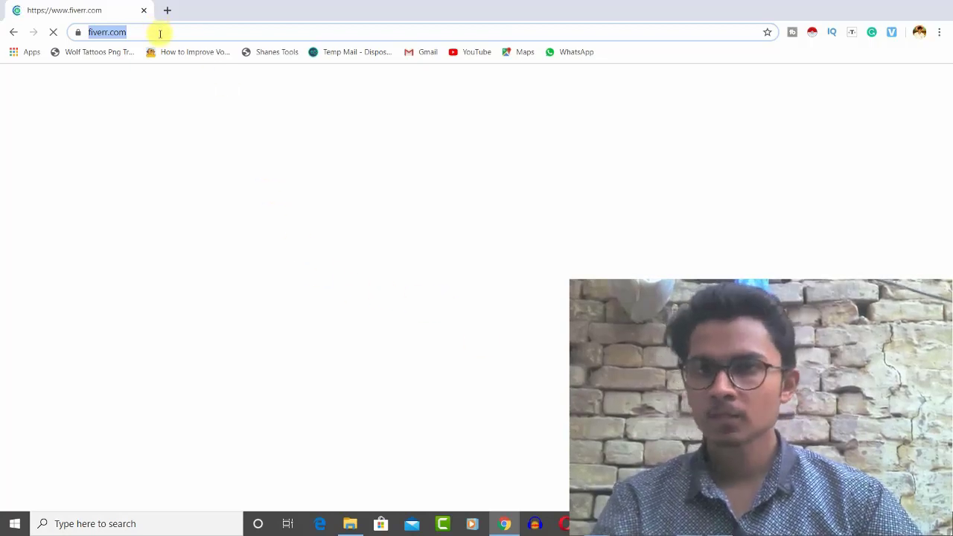
# - Search Fiverr services for "3d text"
pyautogui.click(183, 68)
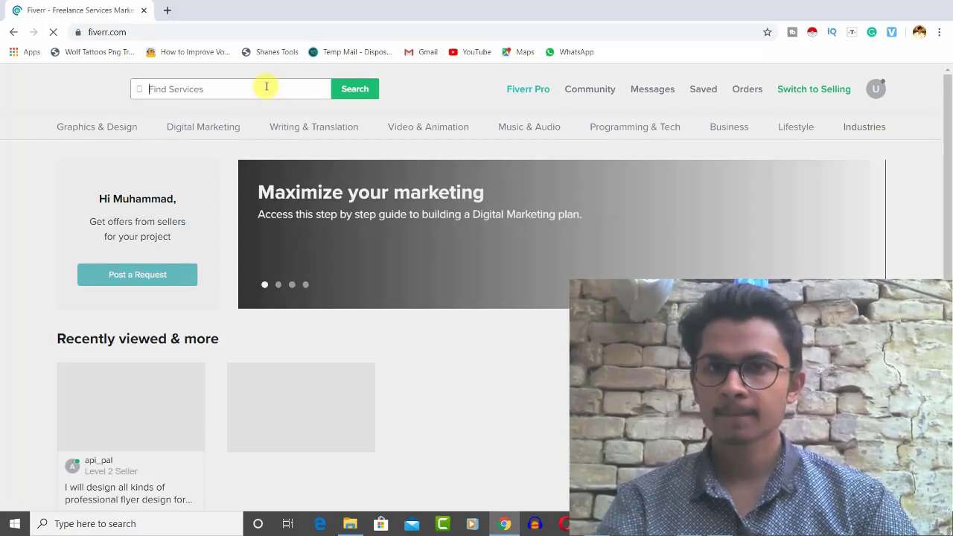
pyautogui.click(267, 89)
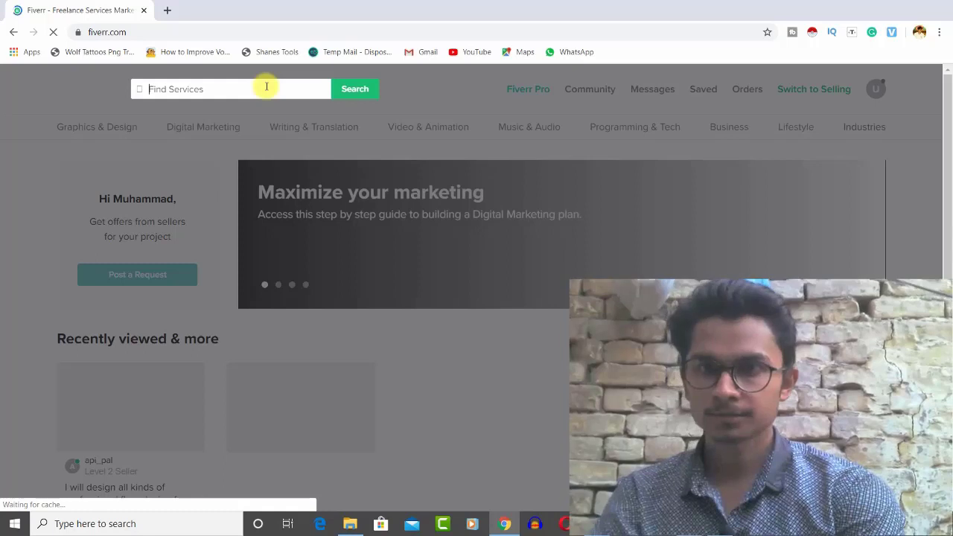
pyautogui.write('3d')
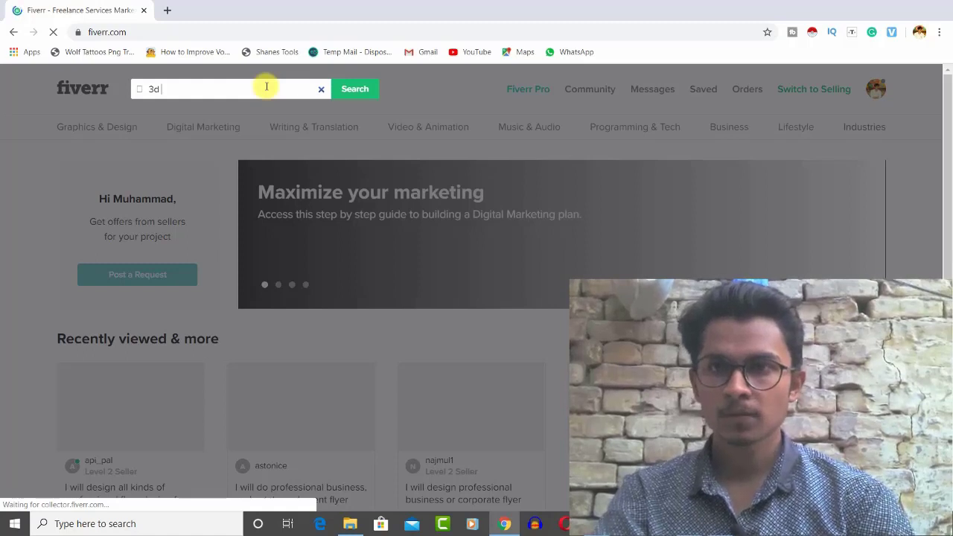
pyautogui.write('text')
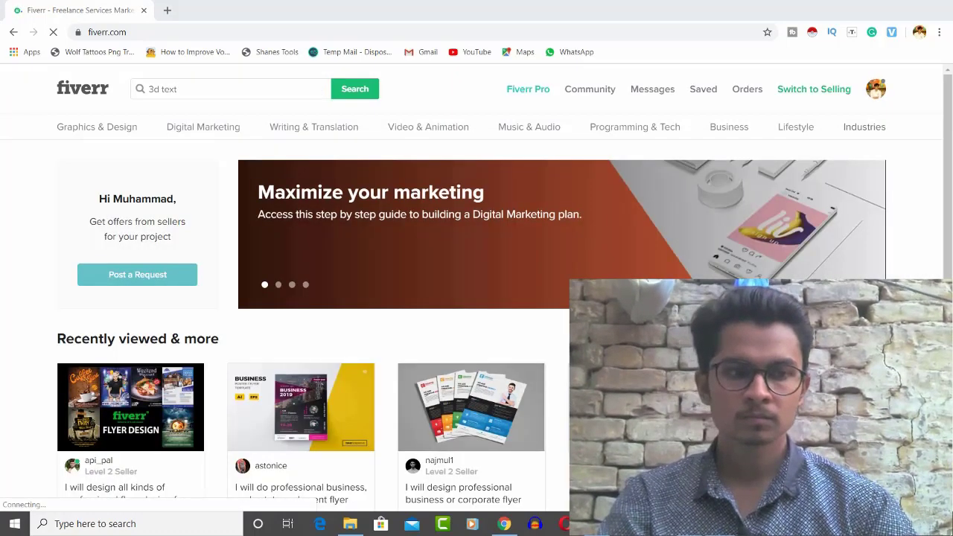
pyautogui.click(299, 81)
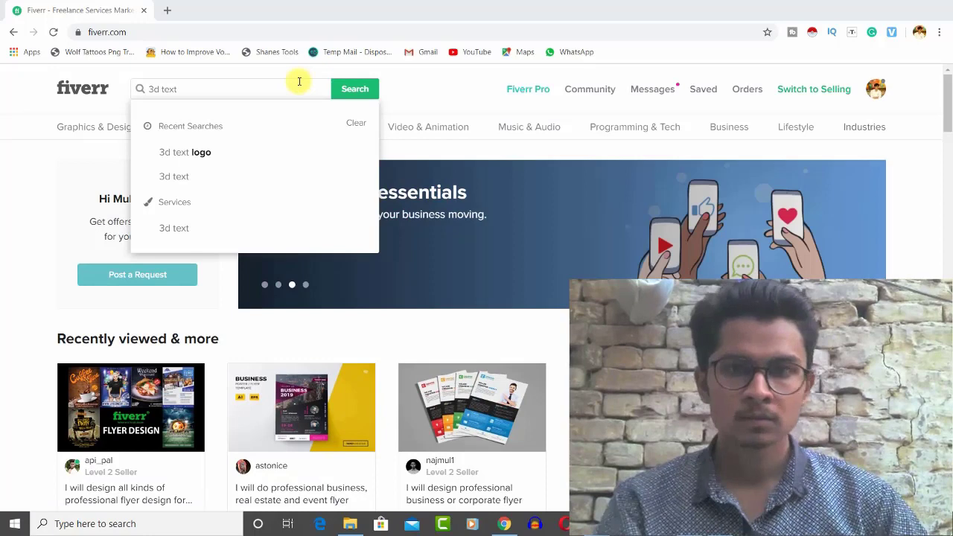
pyautogui.click(295, 86)
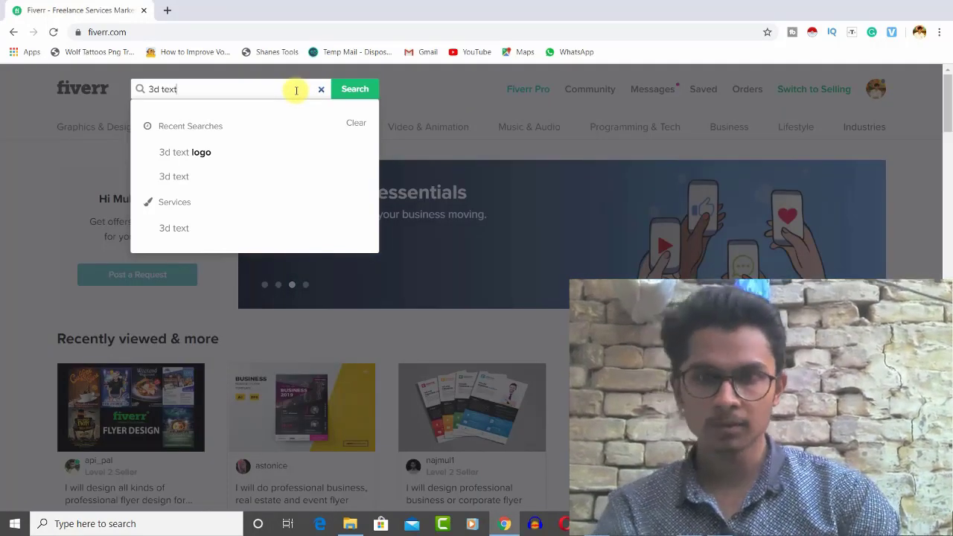
pyautogui.click(341, 90)
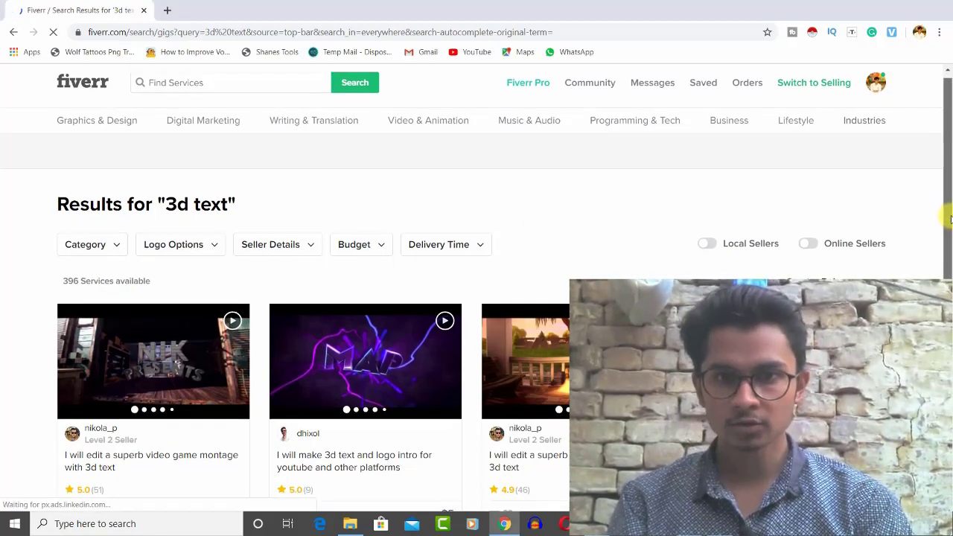
# - Open the 3d text and logo intro, 3d chrome logo reveal, and 3d video intro gigs in separate browser tabs
pyautogui.scroll(-1, 948, 201)
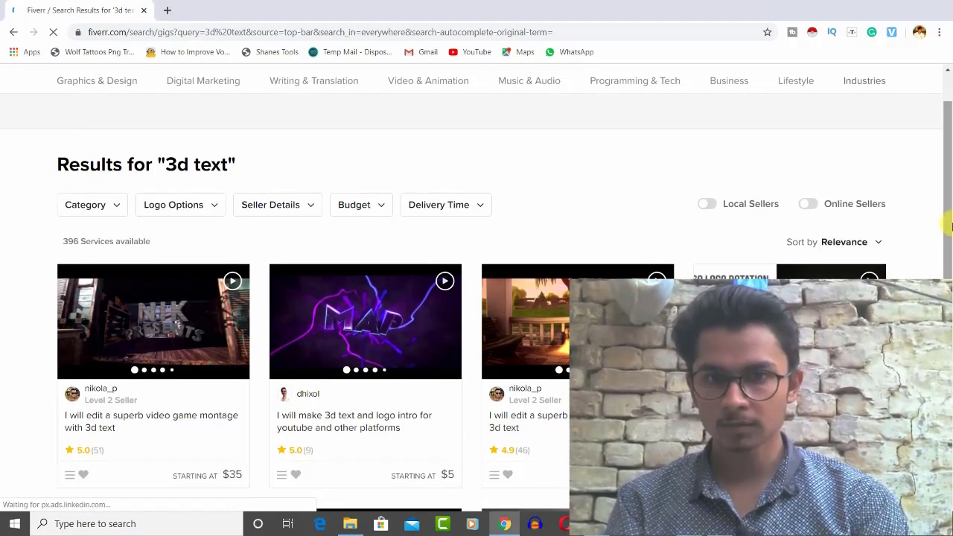
pyautogui.middleClick(373, 333)
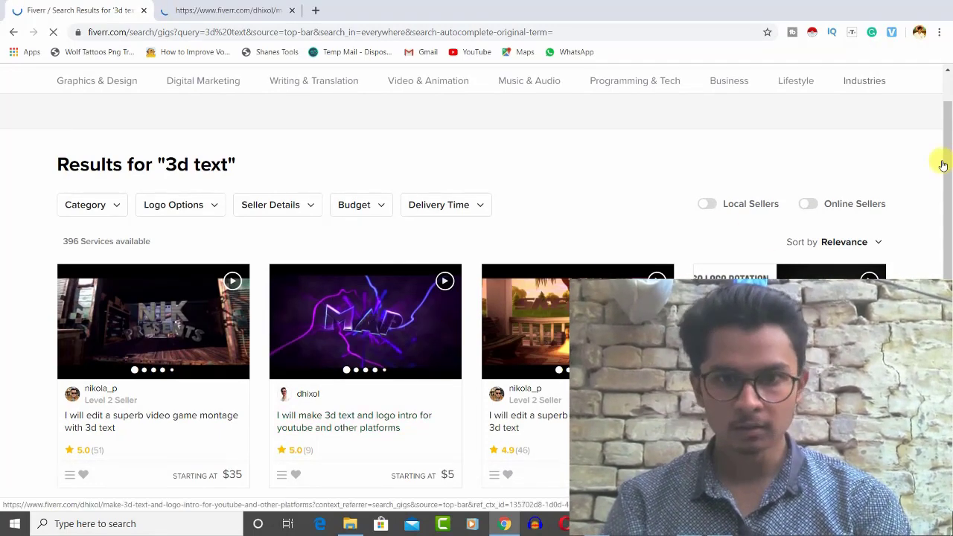
pyautogui.scroll(-3, 949, 171)
pyautogui.scroll(-1, 949, 175)
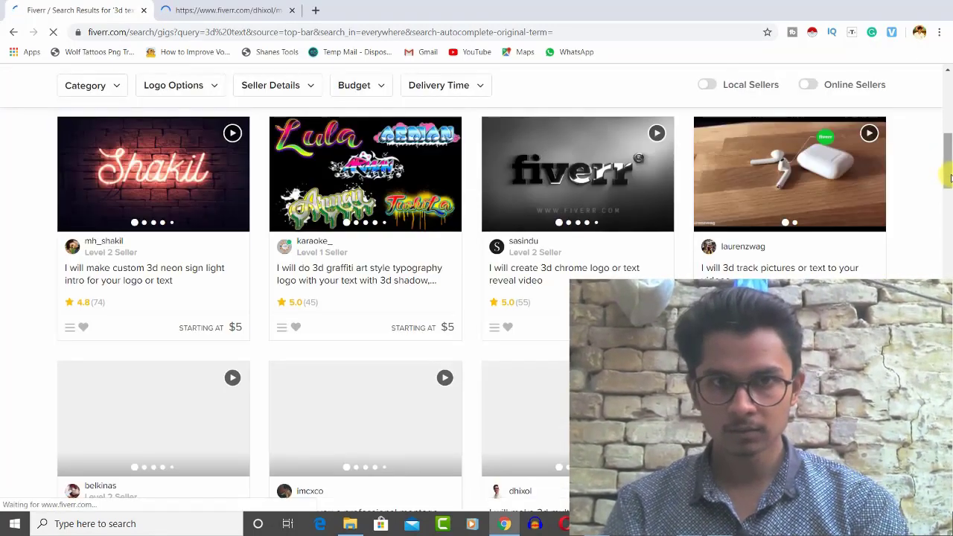
pyautogui.scroll(2, 949, 161)
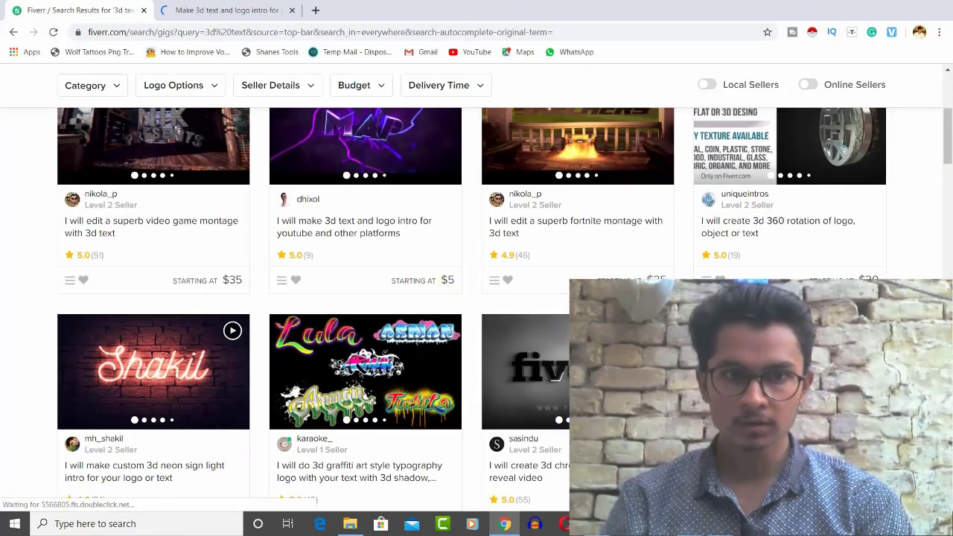
pyautogui.middleClick(524, 471)
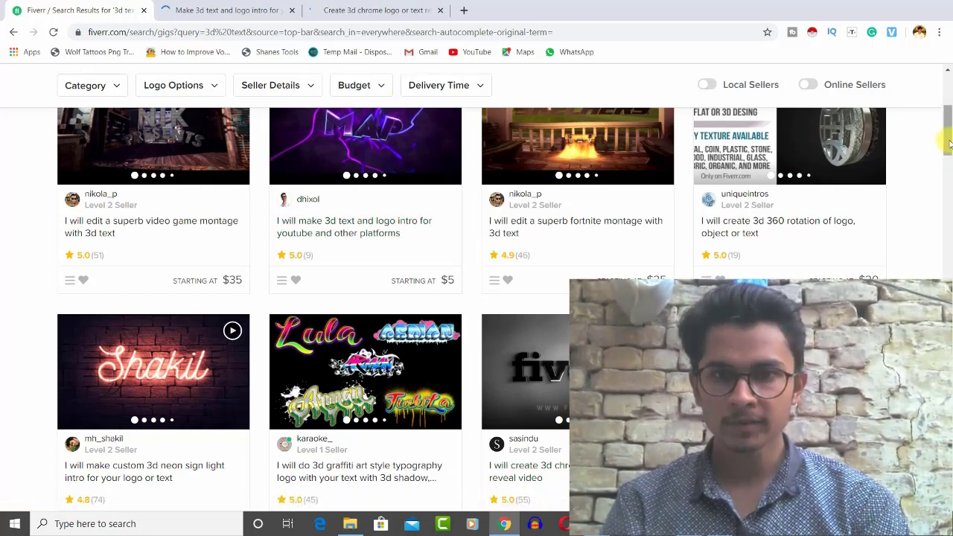
pyautogui.scroll(-2, 945, 157)
pyautogui.scroll(-2, 947, 163)
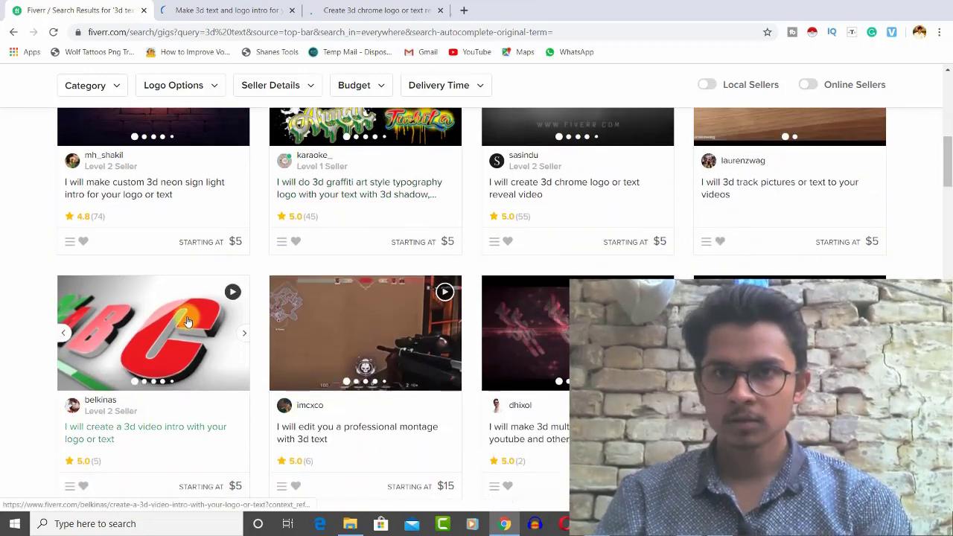
pyautogui.middleClick(145, 427)
# - Look through the sample images of the 3d text and logo intro gig for YouTube, and close its page
pyautogui.click(179, 8)
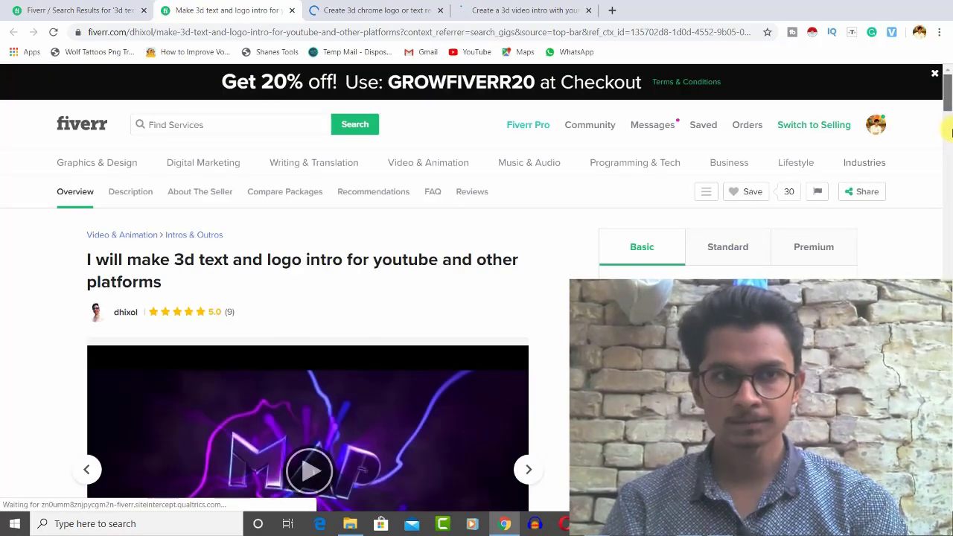
pyautogui.click(948, 110)
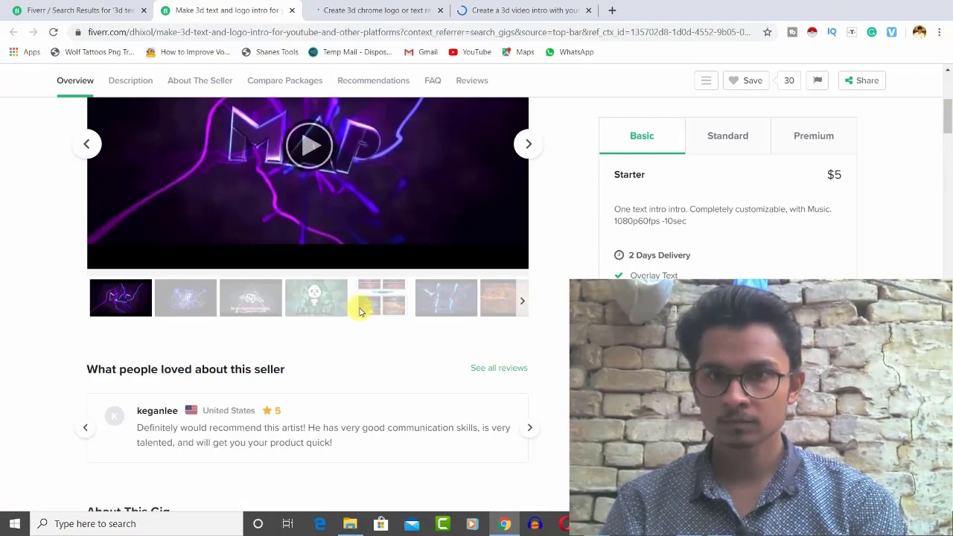
pyautogui.click(170, 313)
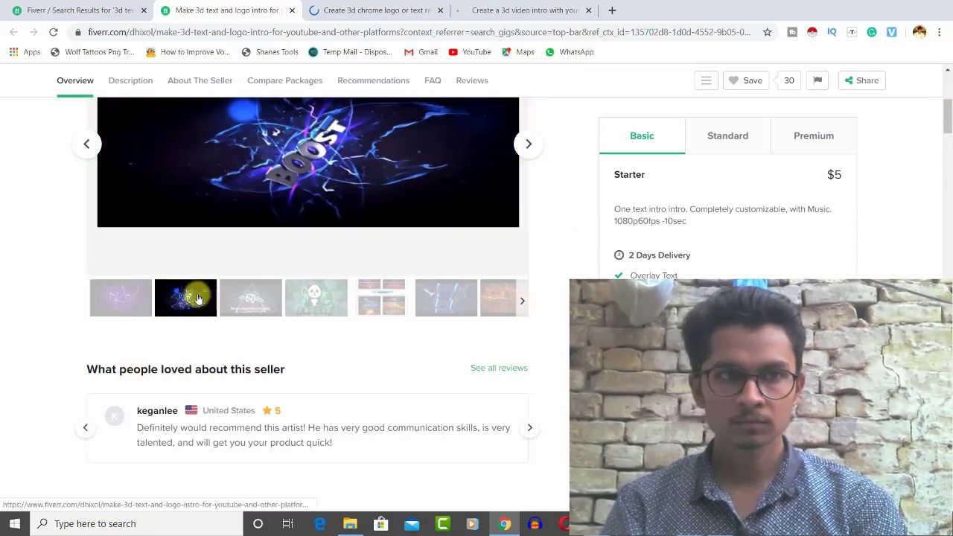
pyautogui.scroll(1, 944, 97)
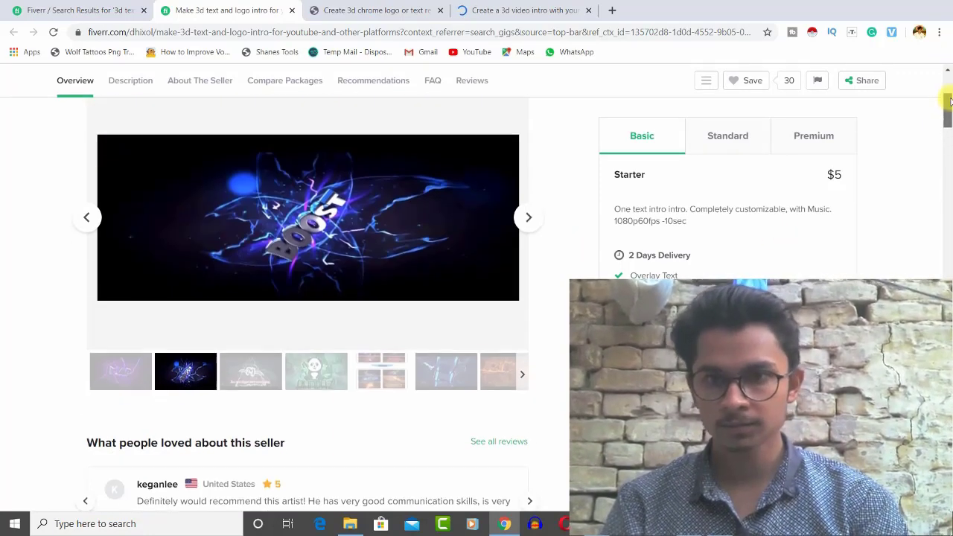
pyautogui.click(260, 390)
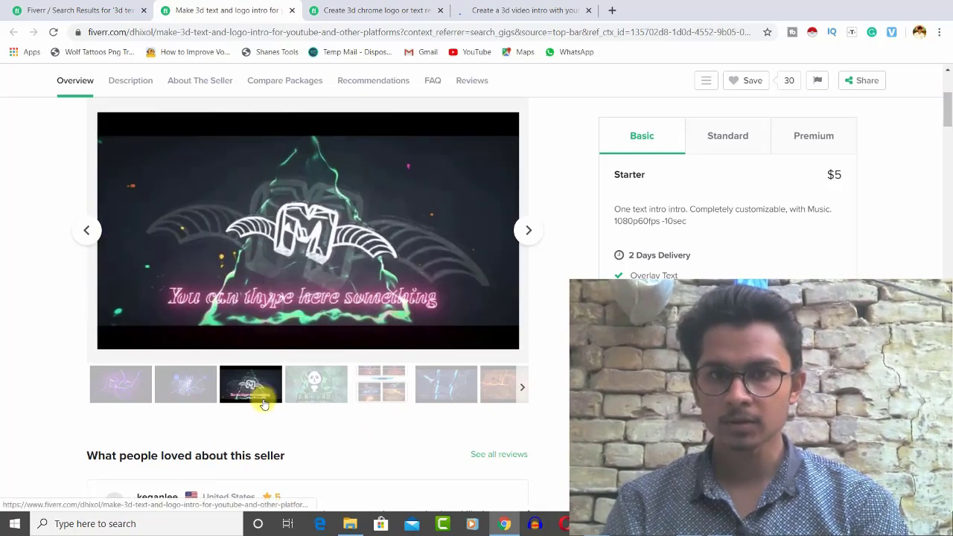
pyautogui.click(304, 389)
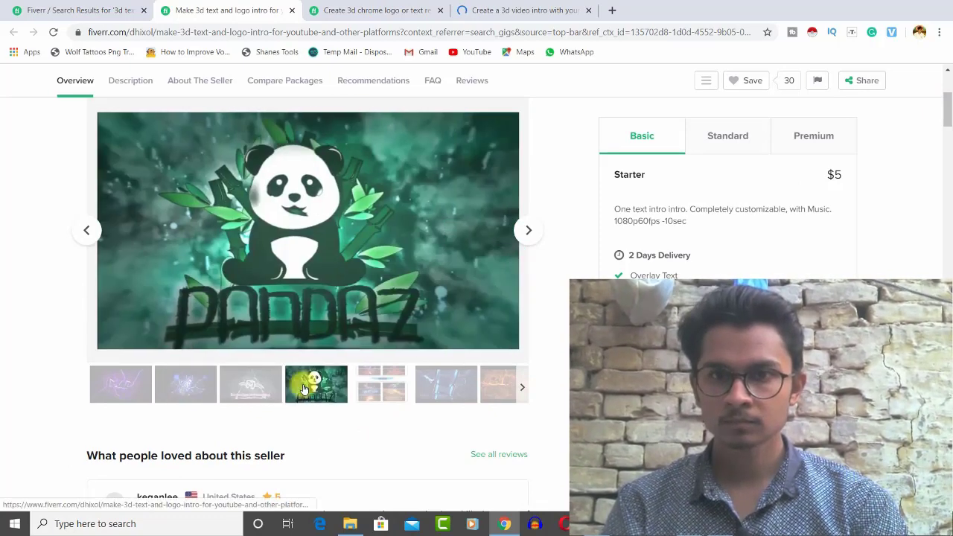
pyautogui.click(384, 380)
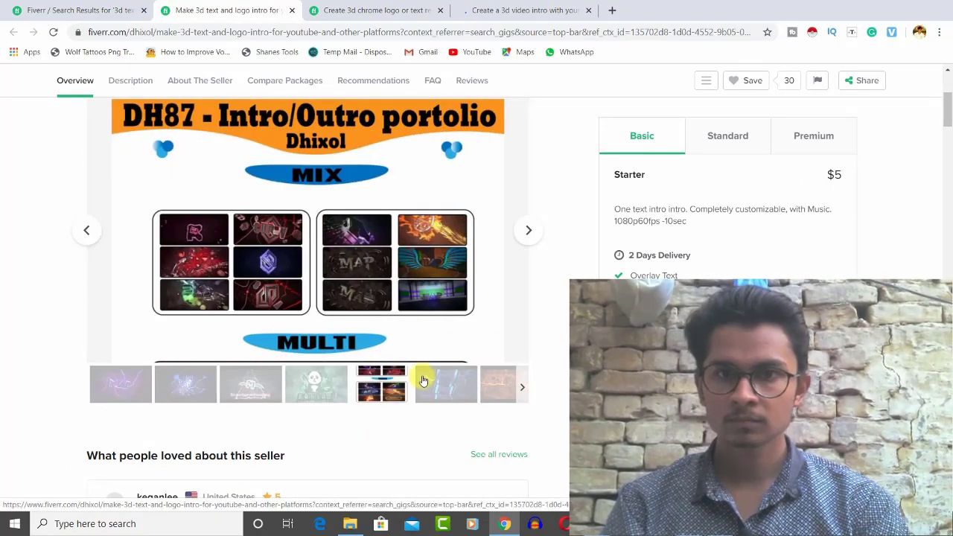
pyautogui.click(420, 379)
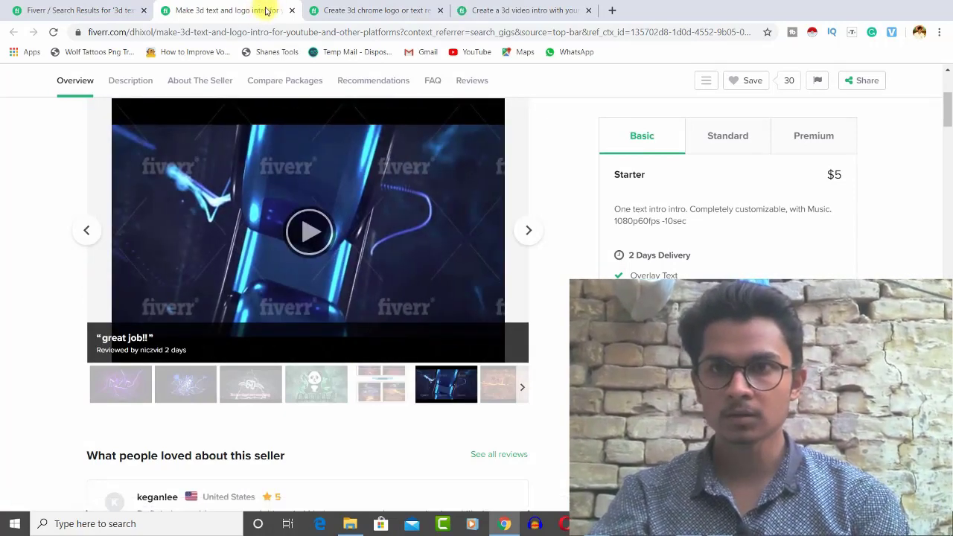
pyautogui.click(292, 13)
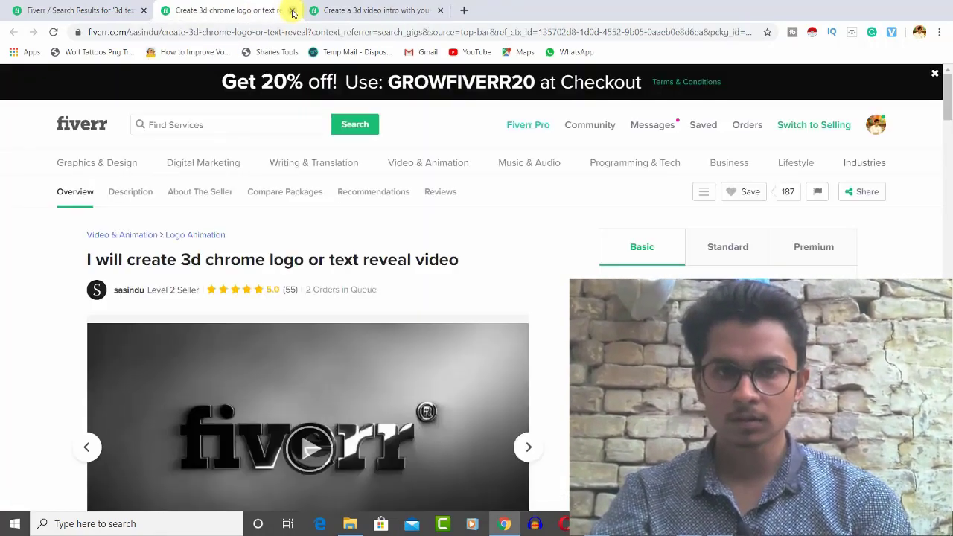
# - Browse the gallery samples of the 3d chrome logo or text reveal gig, and close its page
pyautogui.click(531, 447)
pyautogui.scroll(-1, 530, 440)
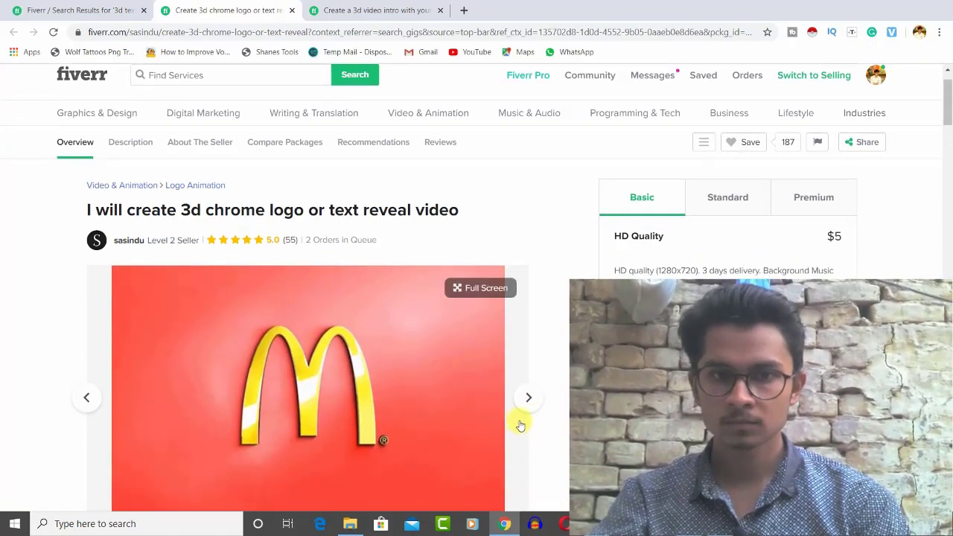
pyautogui.click(526, 402)
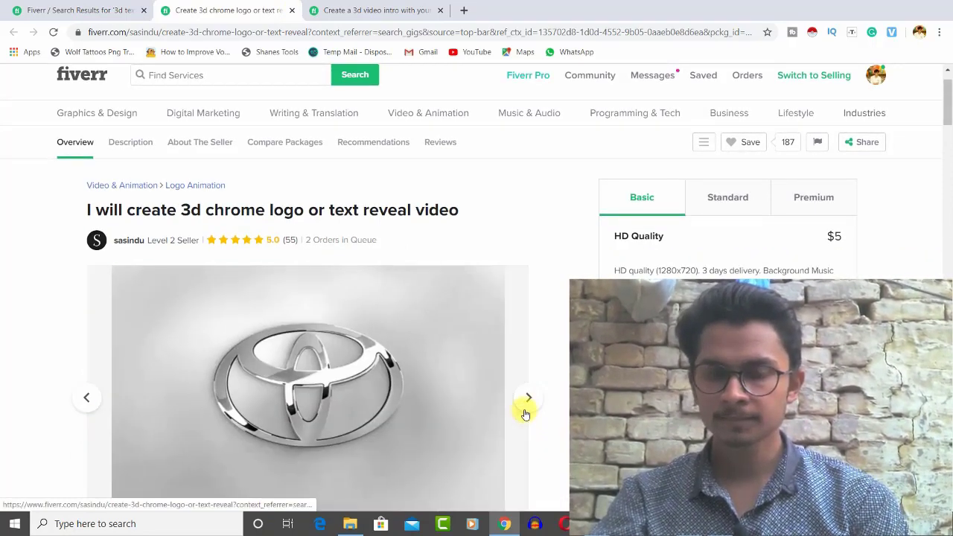
pyautogui.click(524, 410)
pyautogui.click(526, 411)
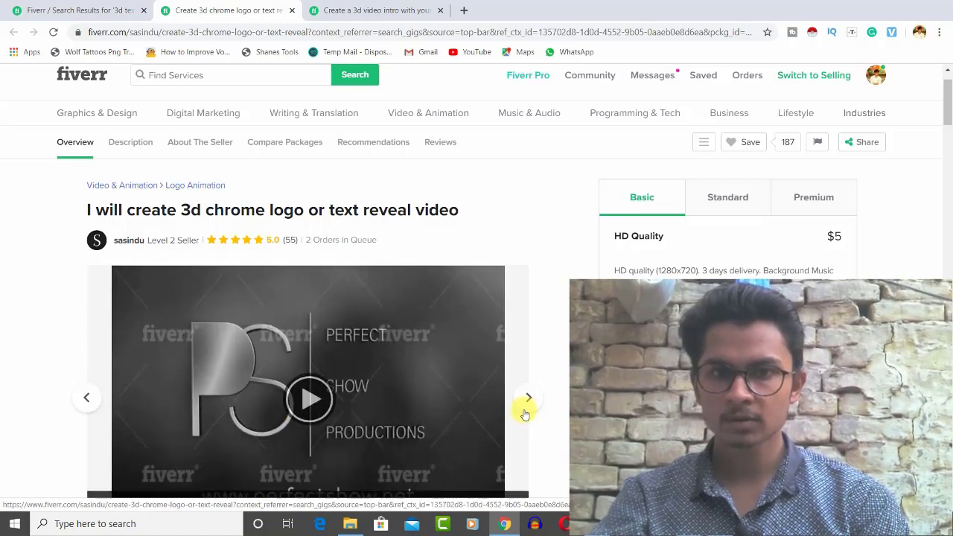
pyautogui.click(292, 11)
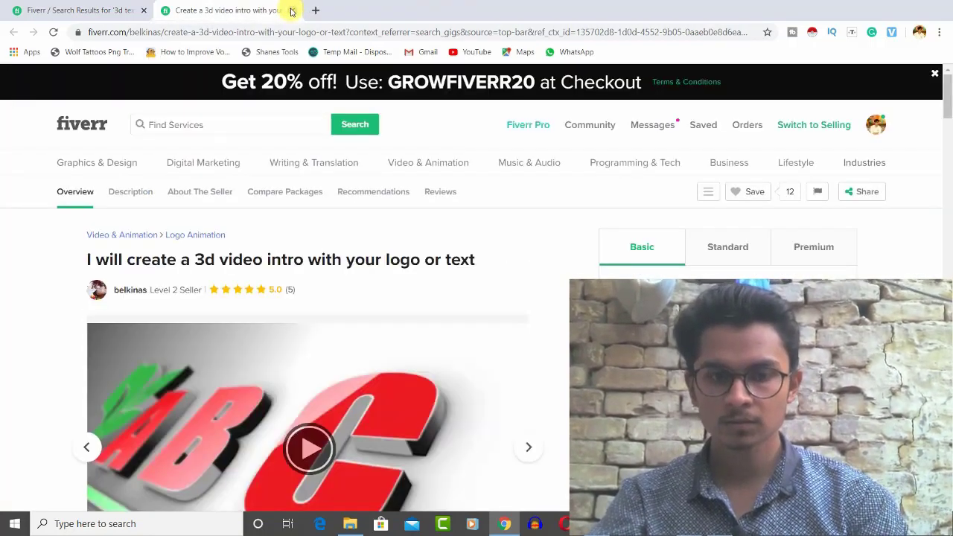
# - Browse the gallery samples of the 3d video intro with logo or text gig, and close its page
pyautogui.scroll(-2, 530, 347)
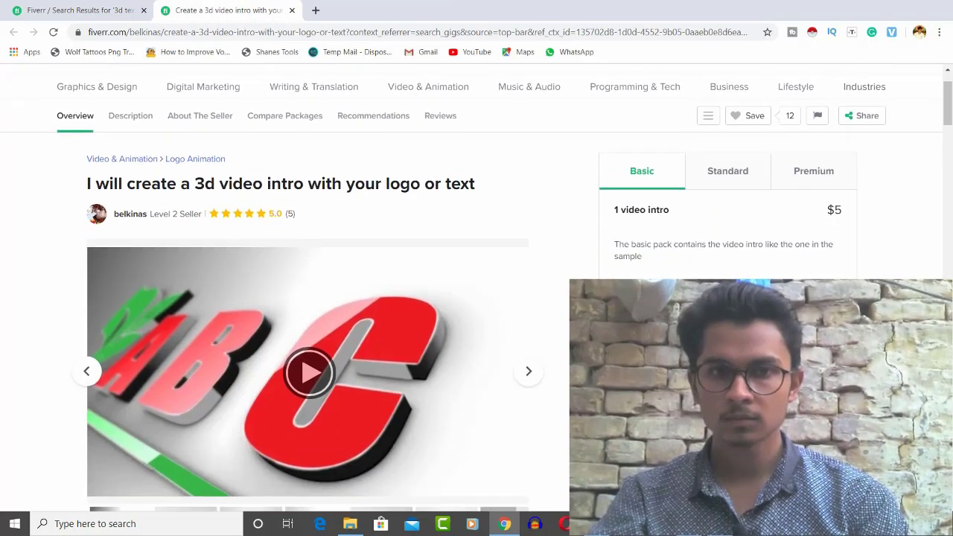
pyautogui.click(531, 347)
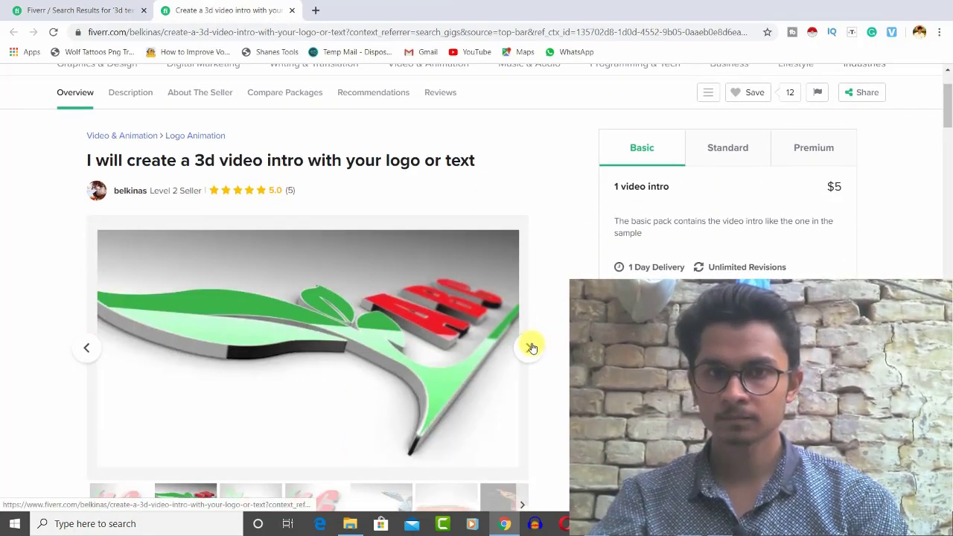
pyautogui.click(531, 347)
pyautogui.click(531, 347)
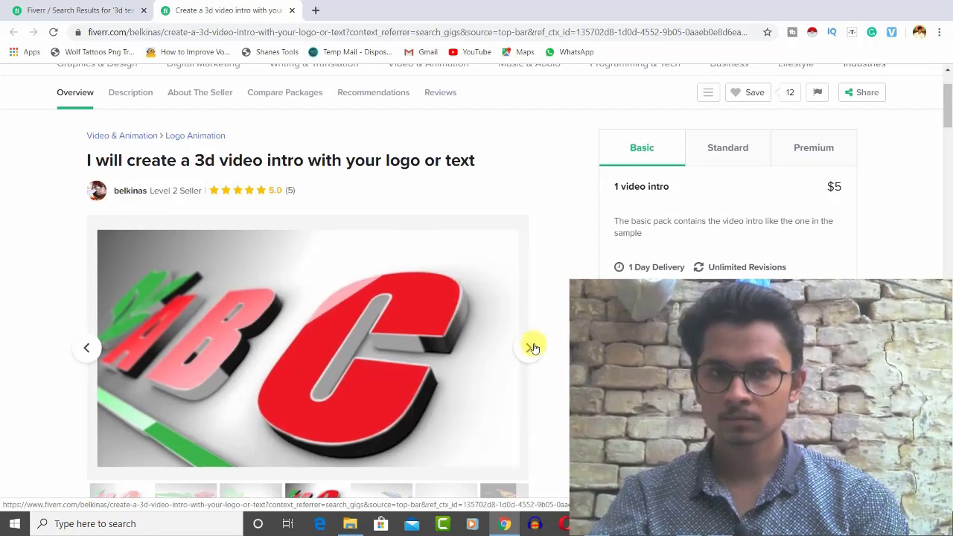
pyautogui.click(531, 347)
pyautogui.click(530, 347)
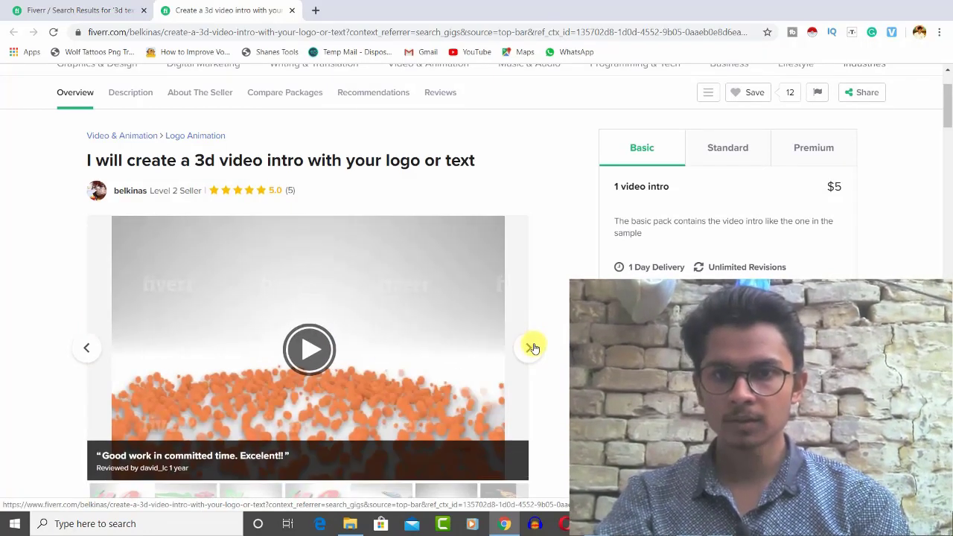
pyautogui.click(530, 347)
pyautogui.click(531, 347)
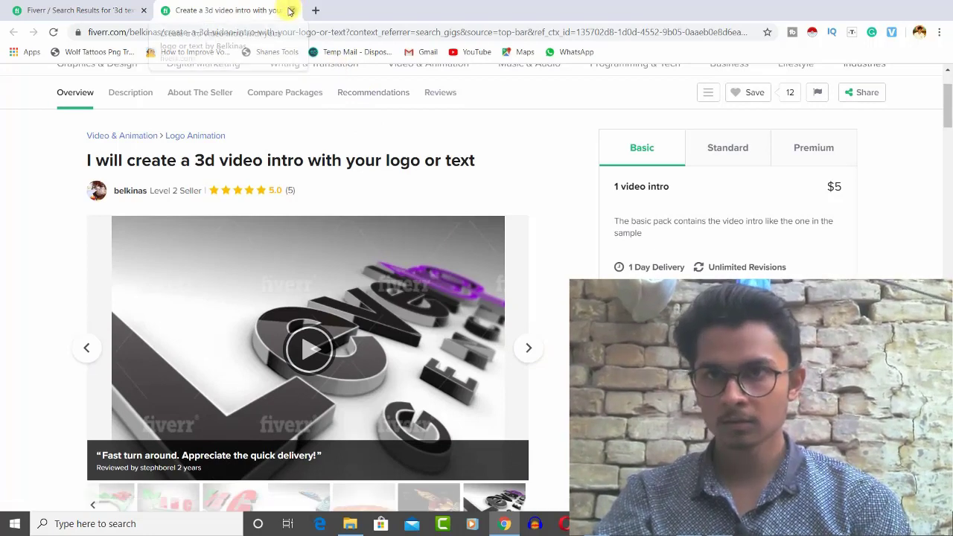
pyautogui.click(291, 11)
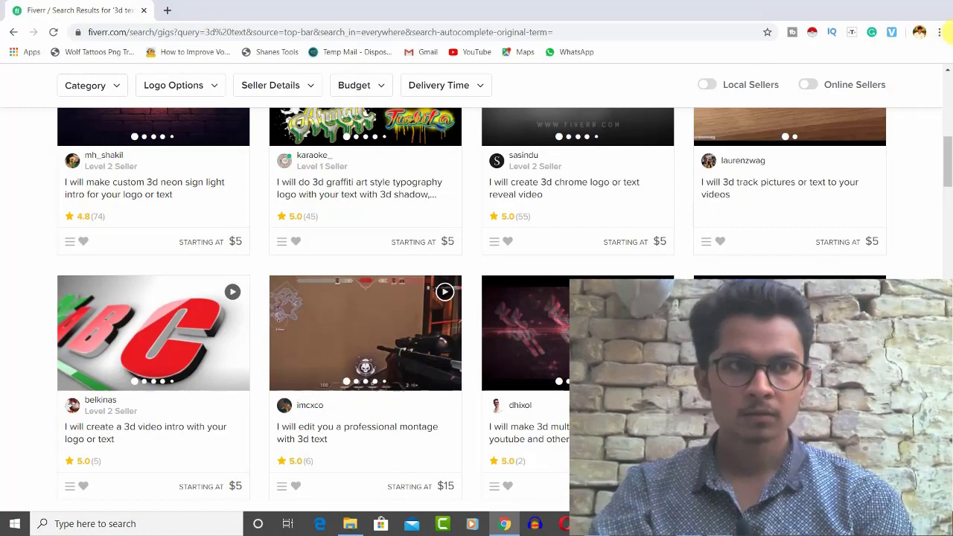
# - Close the Fiverr search results page for 3d text and refresh the desktop
pyautogui.scroll(10, 945, 107)
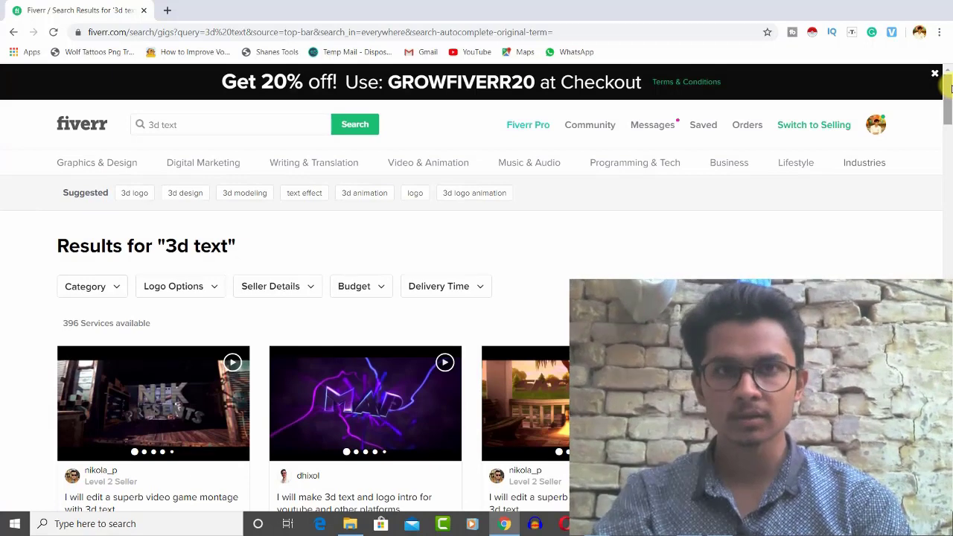
pyautogui.click(145, 10)
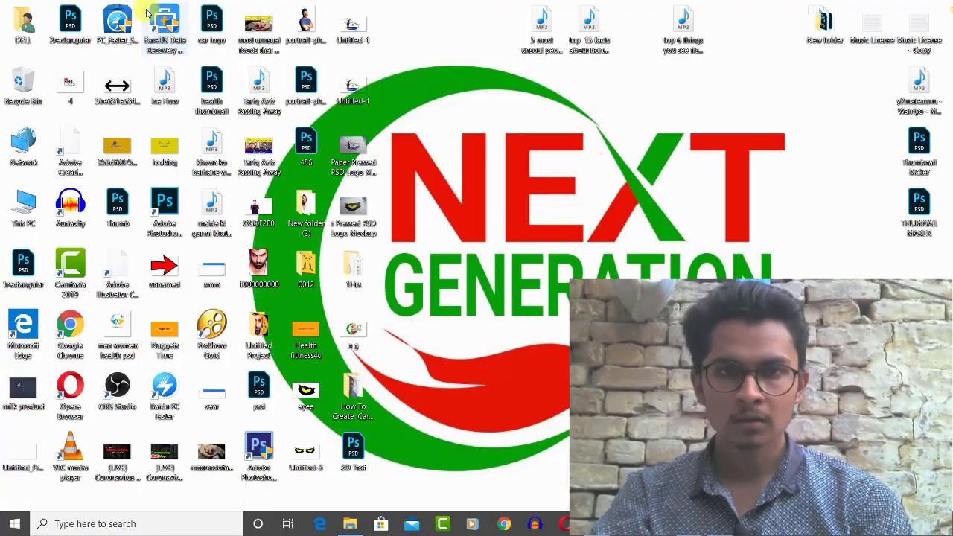
pyautogui.rightClick(487, 275)
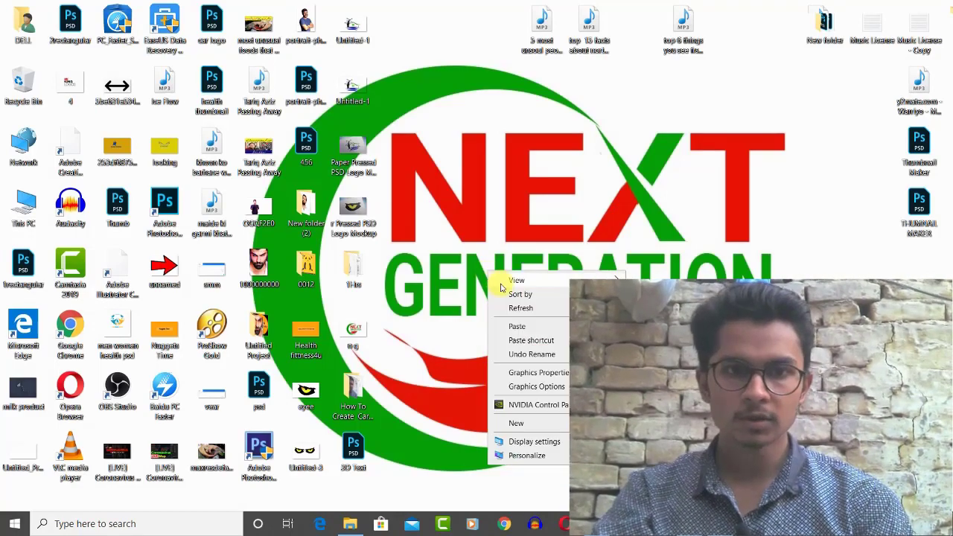
pyautogui.click(498, 306)
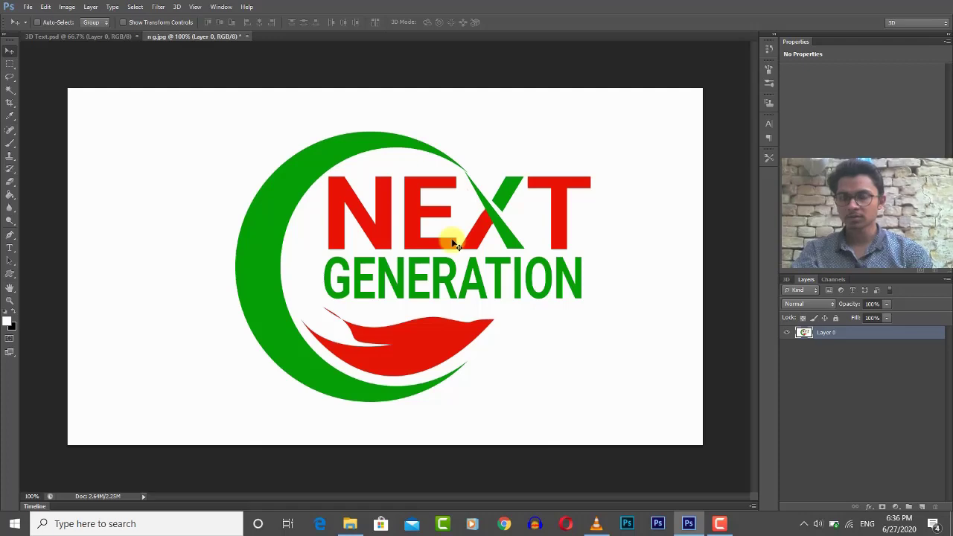
# - Try moving the NEXT GENERATION logo layer toward the canvas's upper-left corner, and undo the move
pyautogui.moveTo(451, 244); pyautogui.dragTo(308, 142)
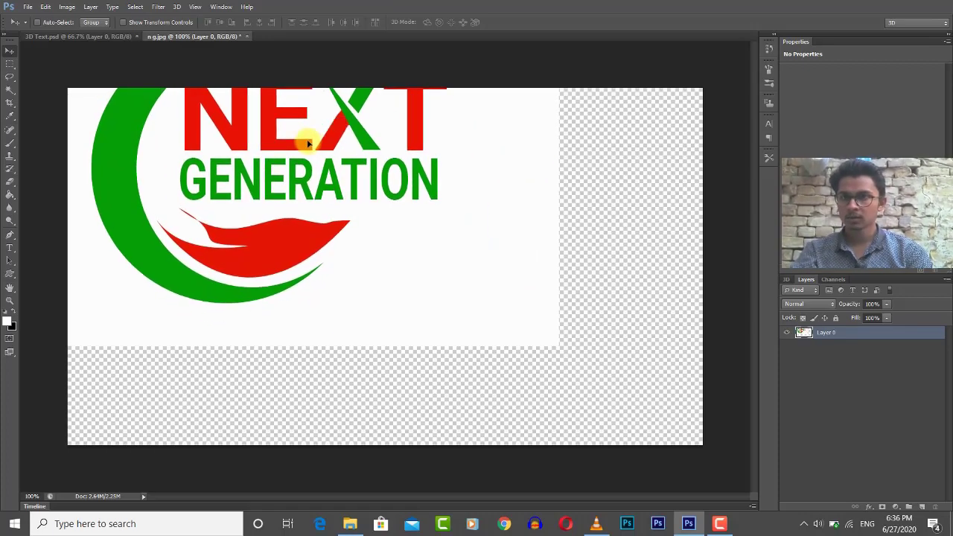
pyautogui.hotkey('ctrl', 'z')
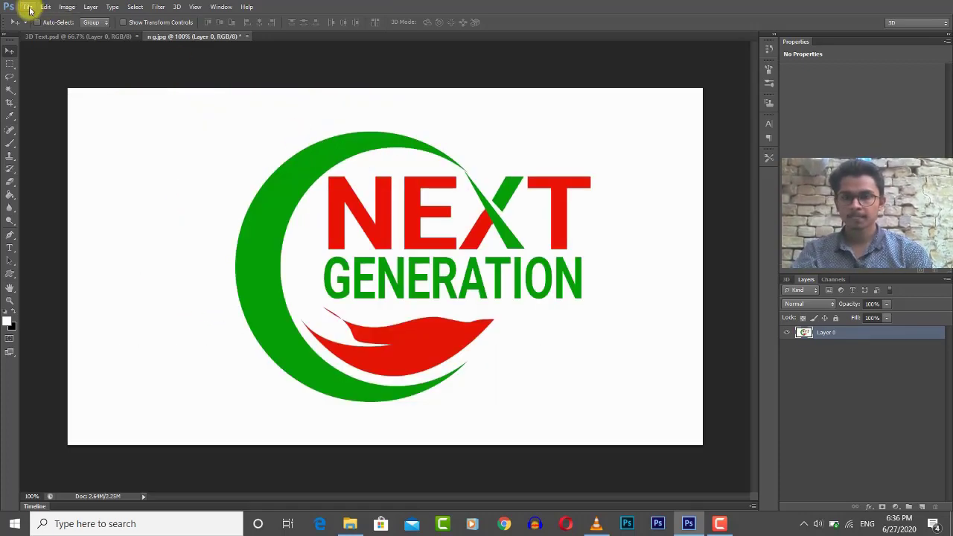
# - Create a new 1920 x 1080 pixel document named 3D Text Logo with the sRGB IEC61966-2.1 color profile
pyautogui.click(28, 8)
pyautogui.click(37, 20)
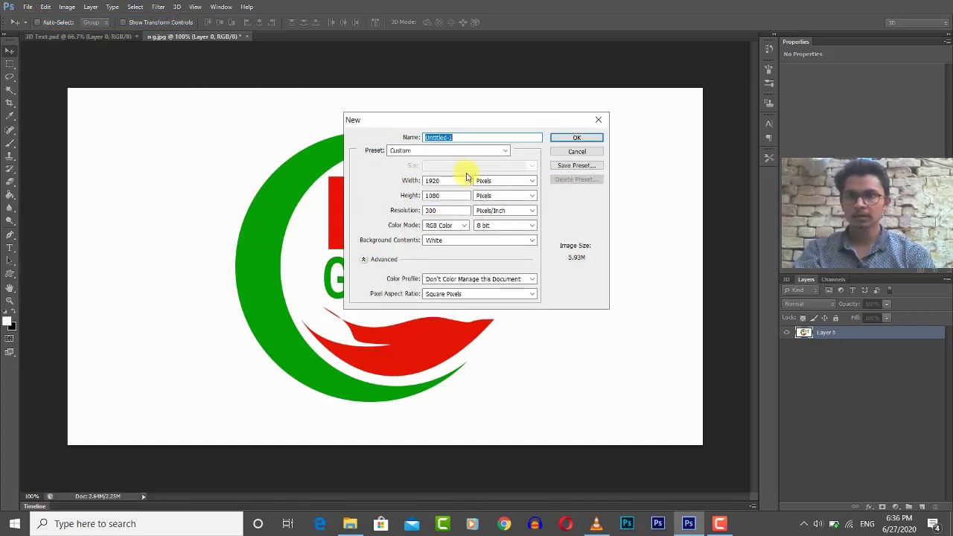
pyautogui.click(500, 141)
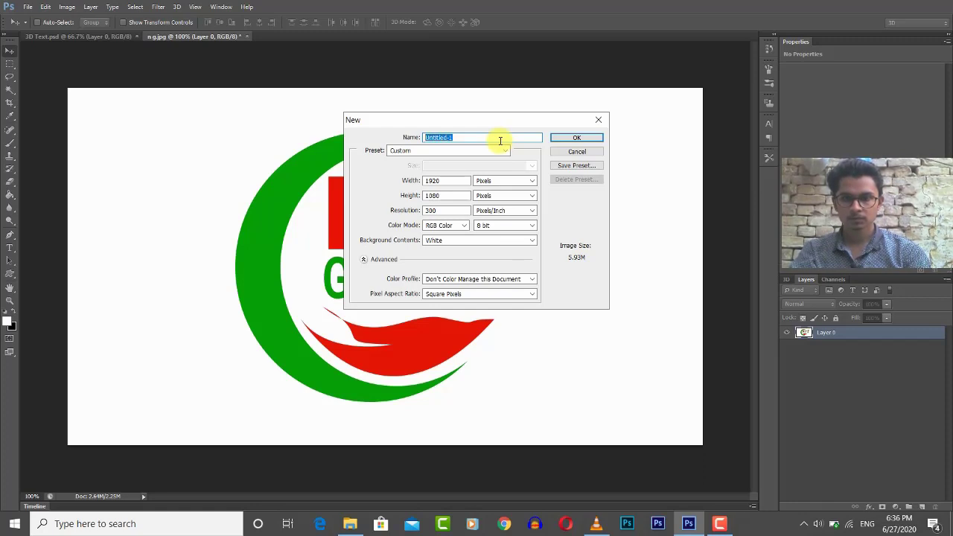
pyautogui.write('3D Text Logo')
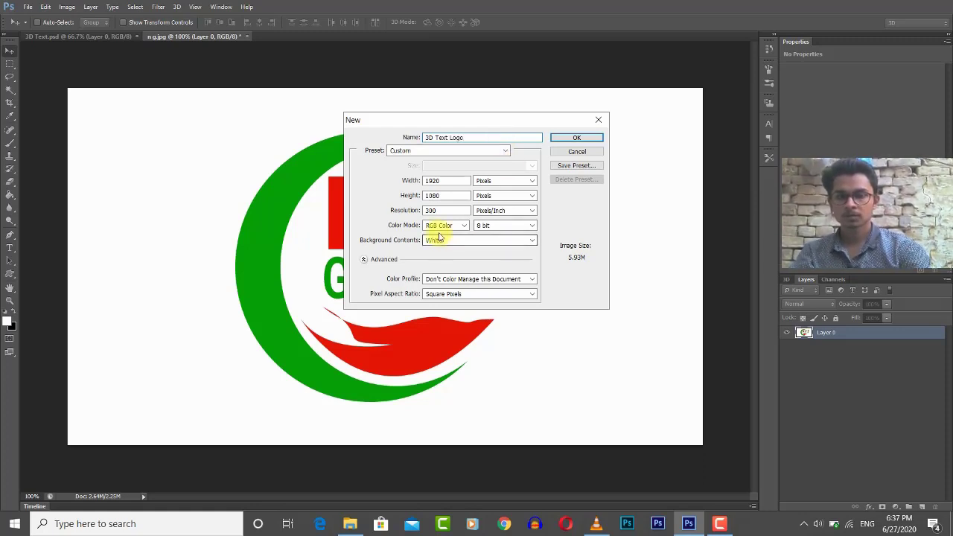
pyautogui.click(439, 282)
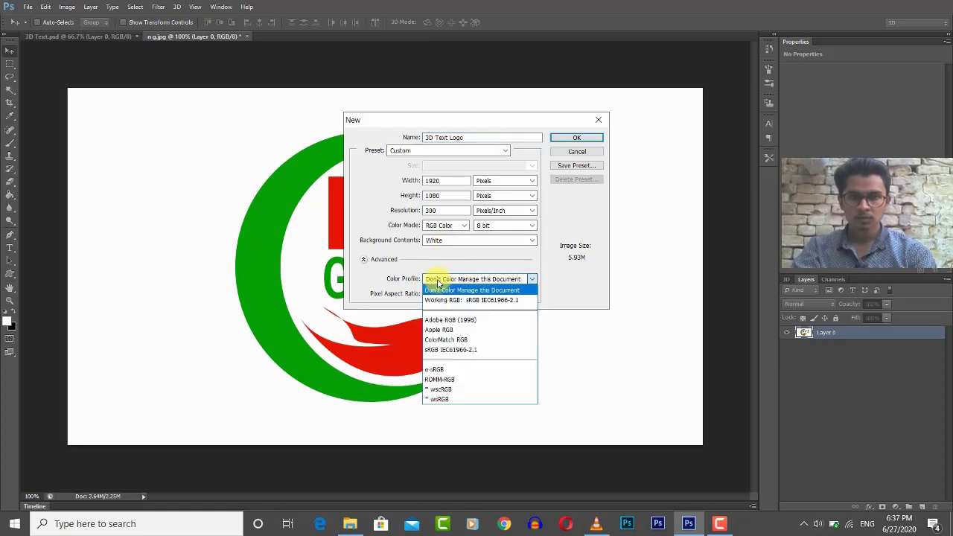
pyautogui.click(448, 351)
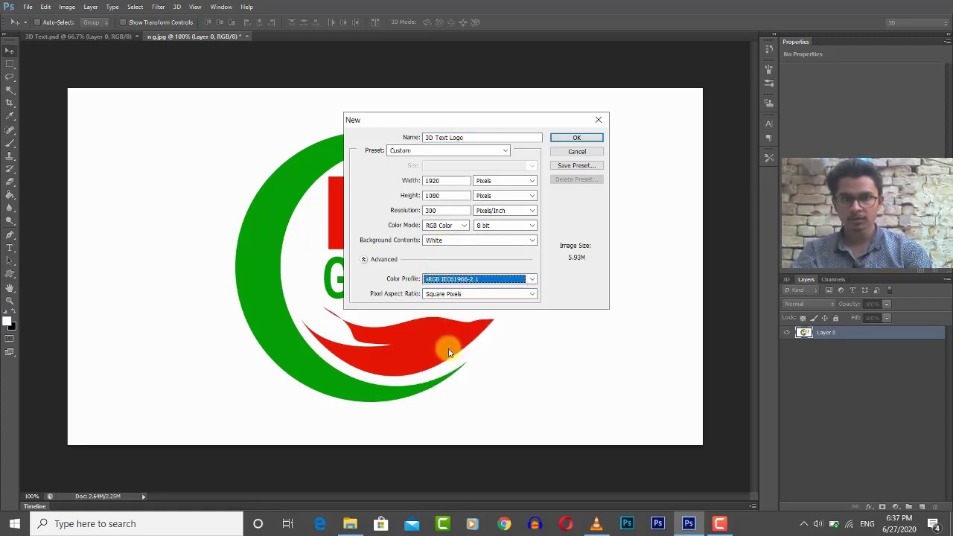
pyautogui.click(576, 139)
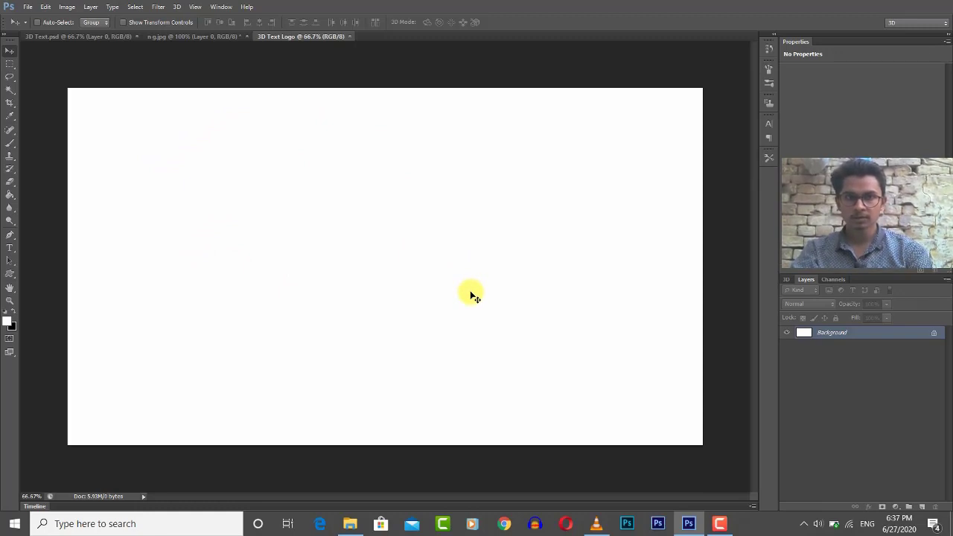
# - Add the horizontal text HFU to the canvas in the AR DESTINE font at 200 pt
pyautogui.click(9, 248)
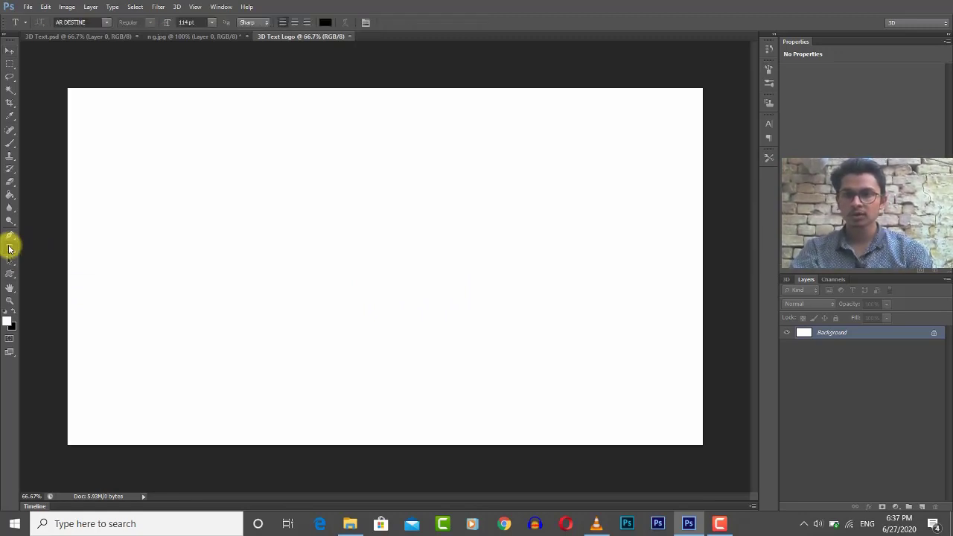
pyautogui.rightClick(9, 249)
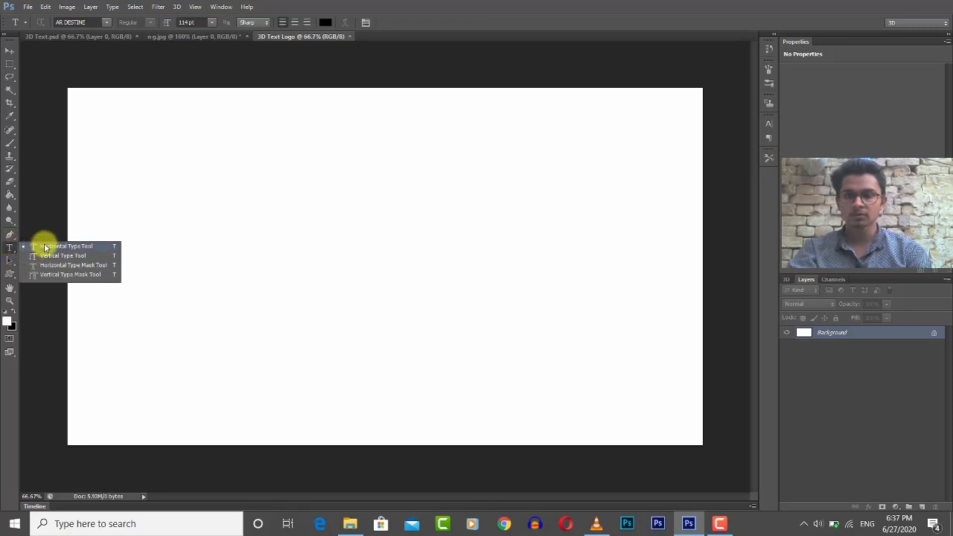
pyautogui.click(45, 247)
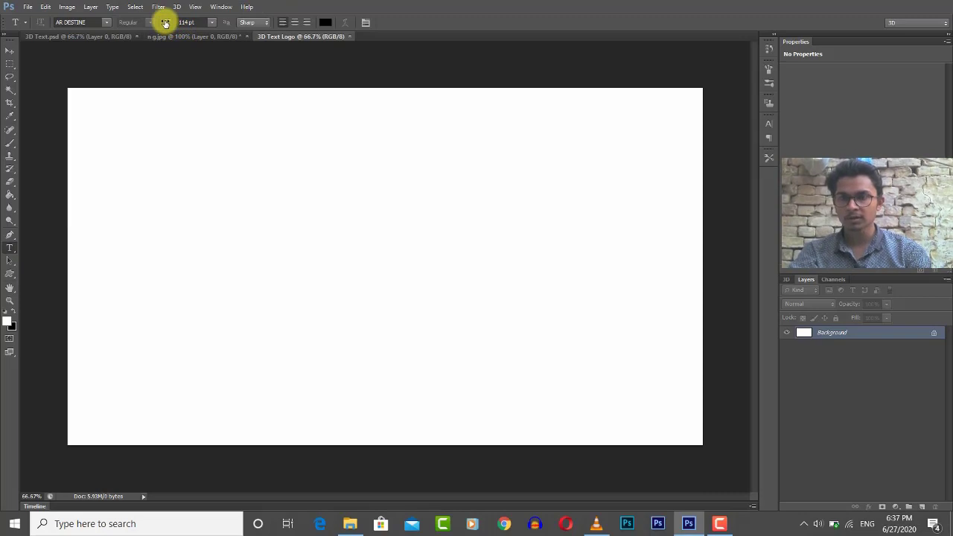
pyautogui.moveTo(166, 23); pyautogui.dragTo(187, 23)
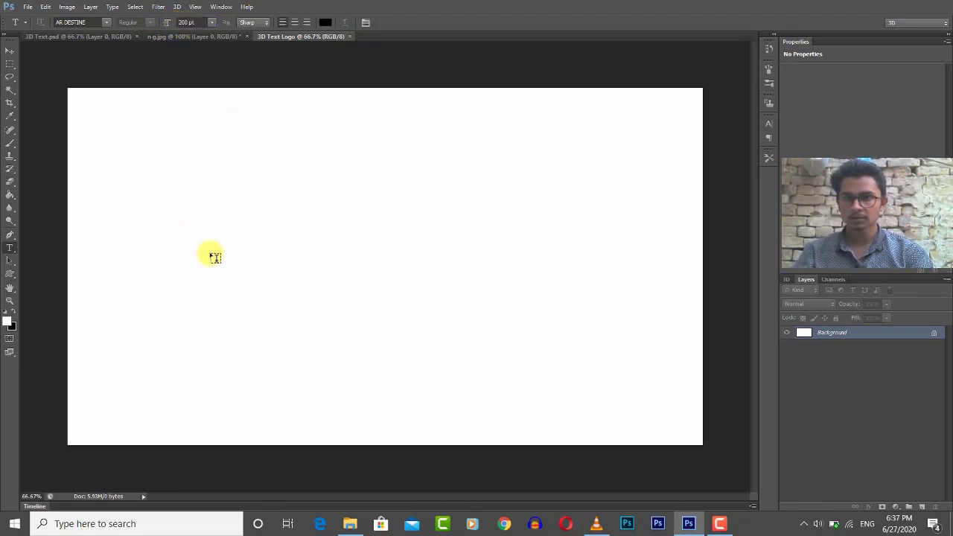
pyautogui.click(212, 256)
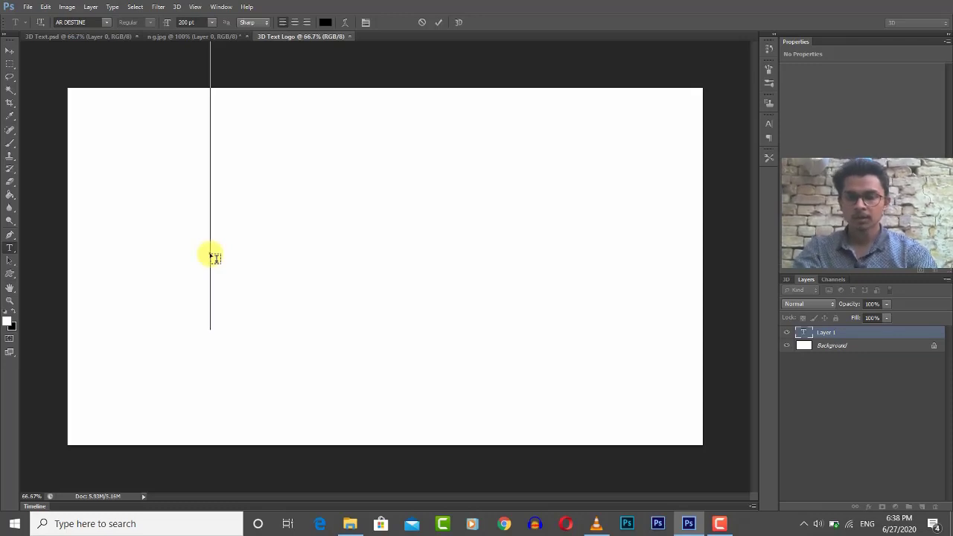
pyautogui.write('H')
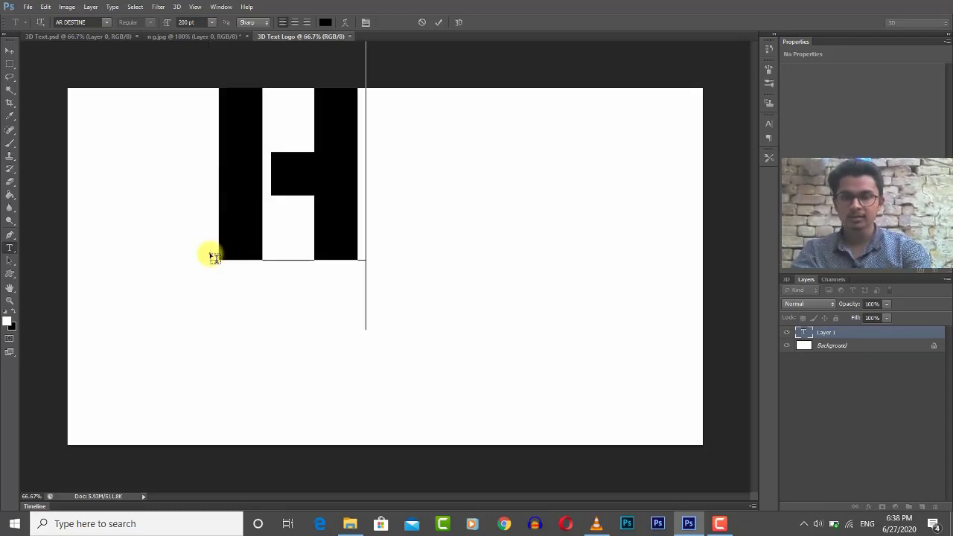
pyautogui.write('F')
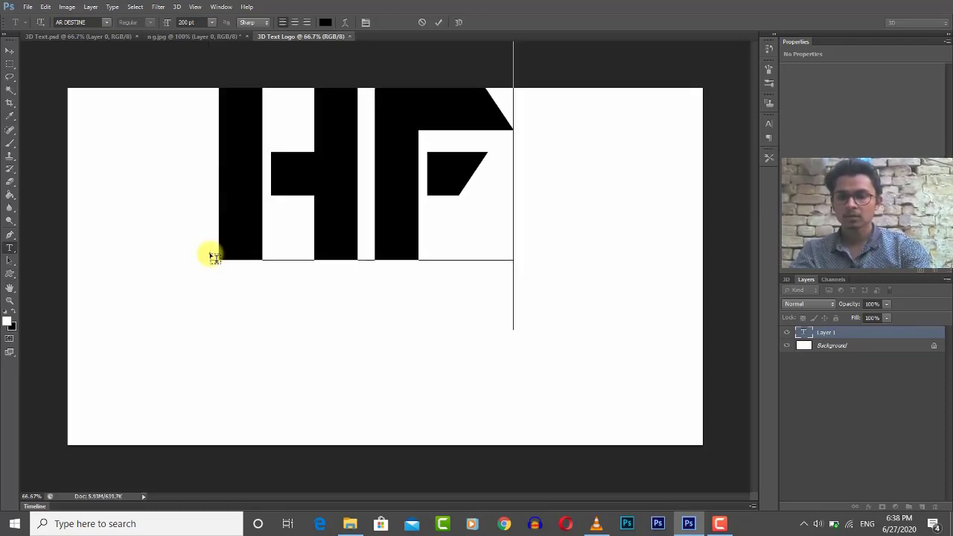
pyautogui.write('U')
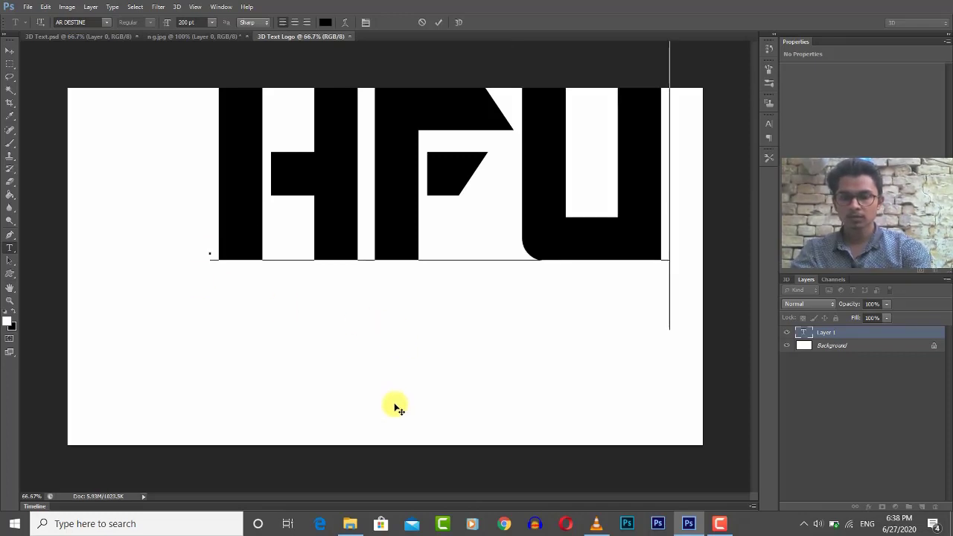
# - Move the HFU text to roughly the middle of the canvas and commit it
pyautogui.moveTo(421, 393); pyautogui.dragTo(347, 433)
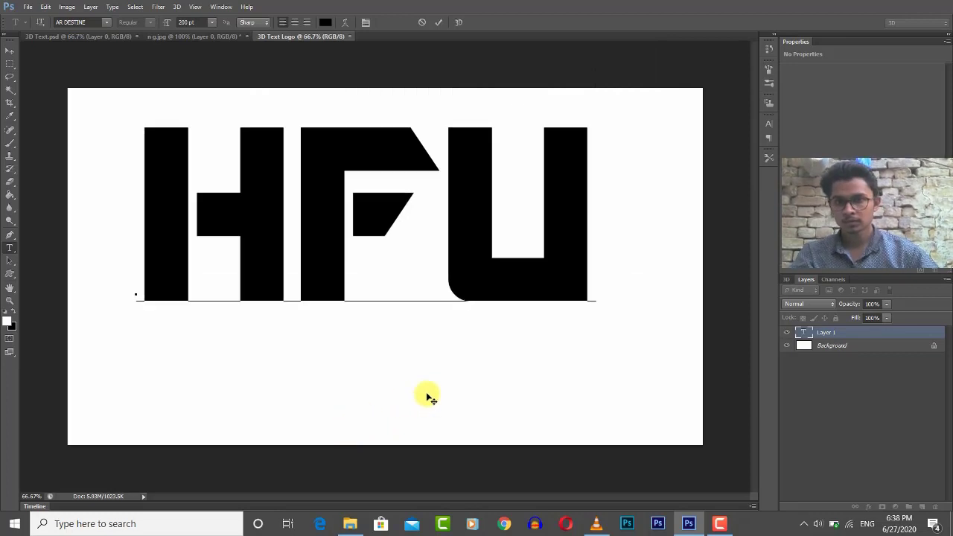
pyautogui.moveTo(439, 418); pyautogui.dragTo(464, 430)
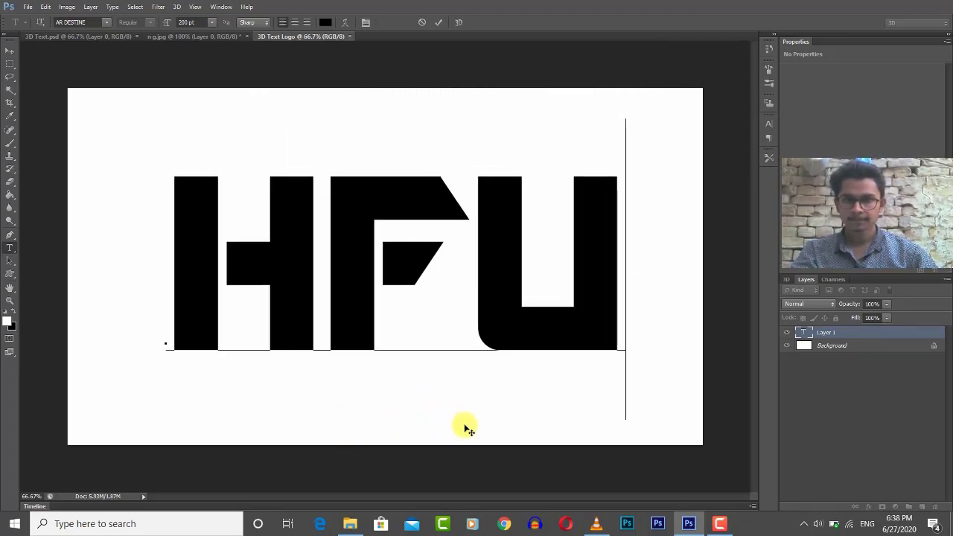
pyautogui.click(439, 24)
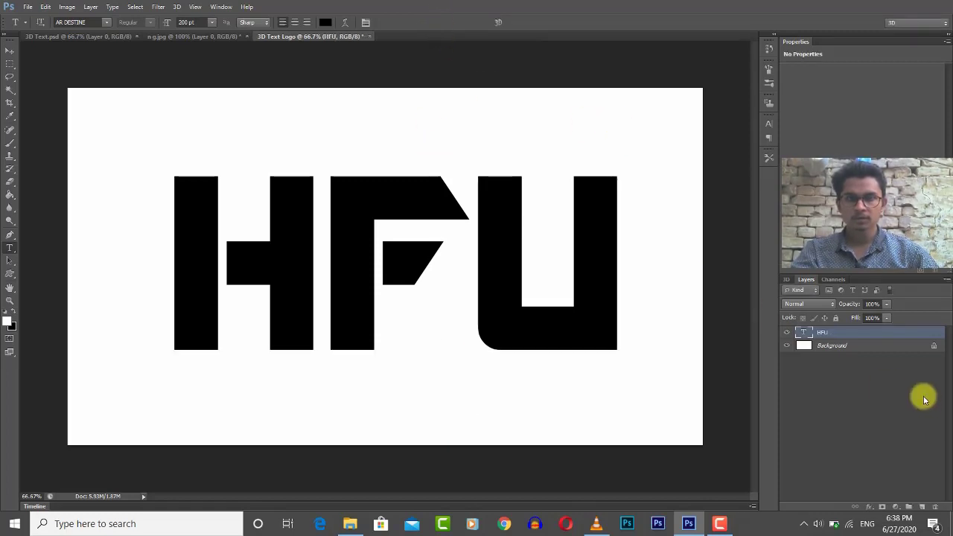
# - Convert the Background into a regular layer, and align the HFU text with it by vertical and horizontal centers
pyautogui.doubleClick(930, 345)
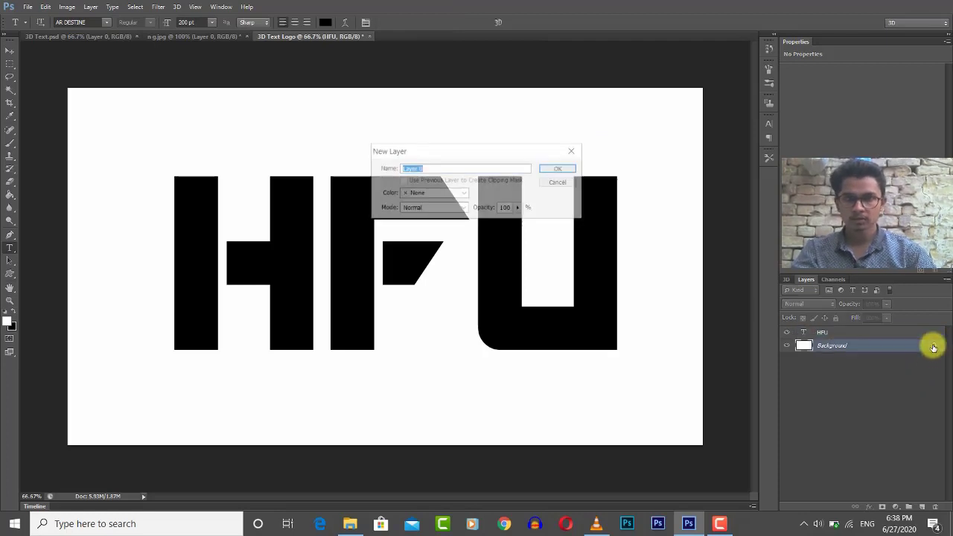
pyautogui.click(559, 170)
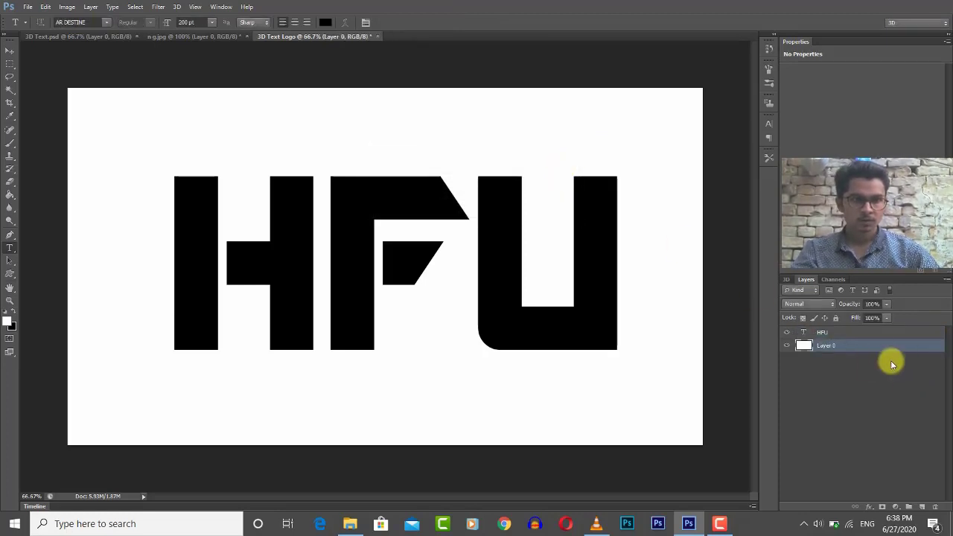
pyautogui.click(884, 332)
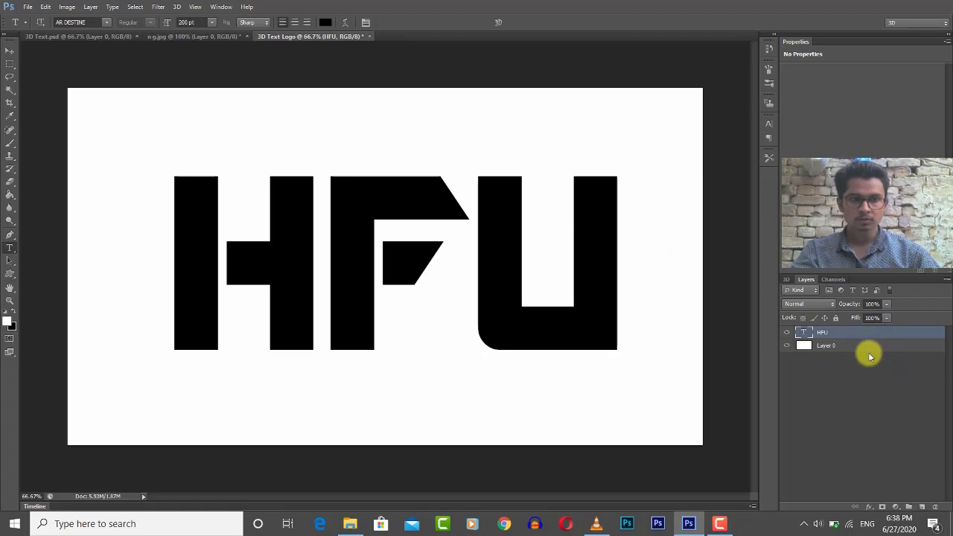
pyautogui.keyDown('shift'); pyautogui.click(868, 351); pyautogui.keyUp('shift')
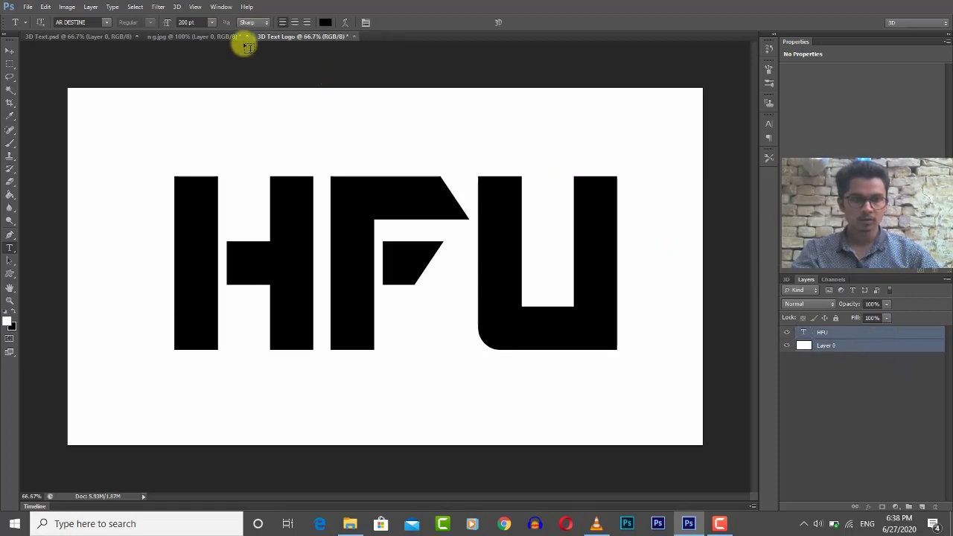
pyautogui.click(8, 50)
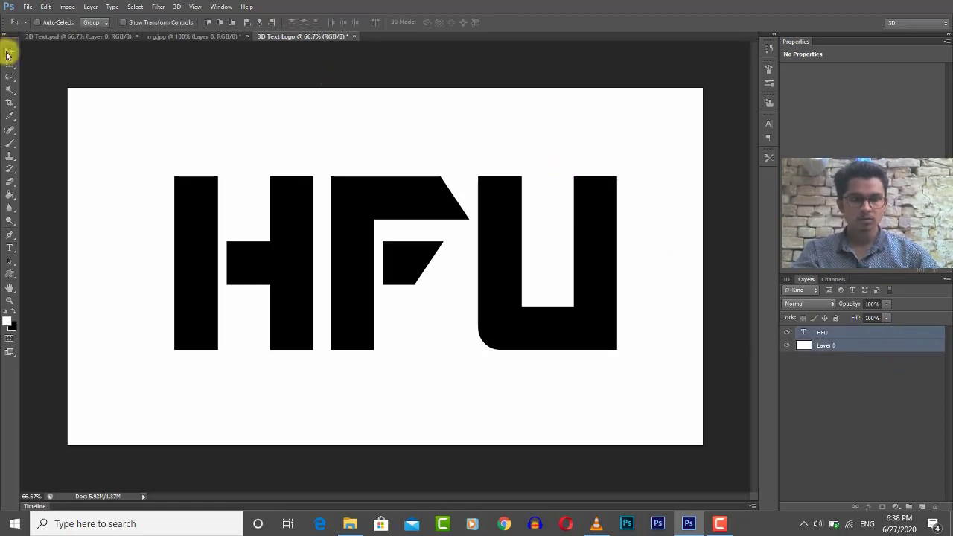
pyautogui.click(219, 23)
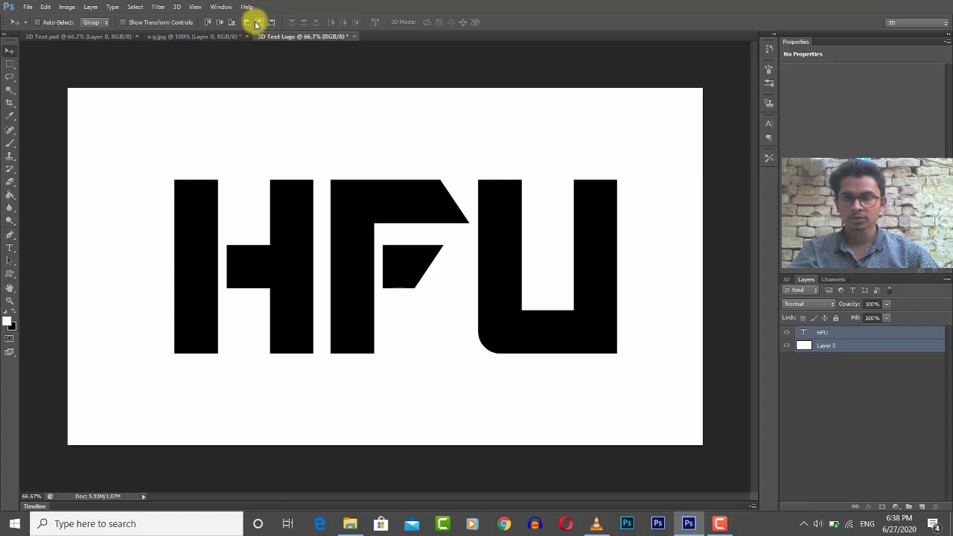
pyautogui.click(255, 24)
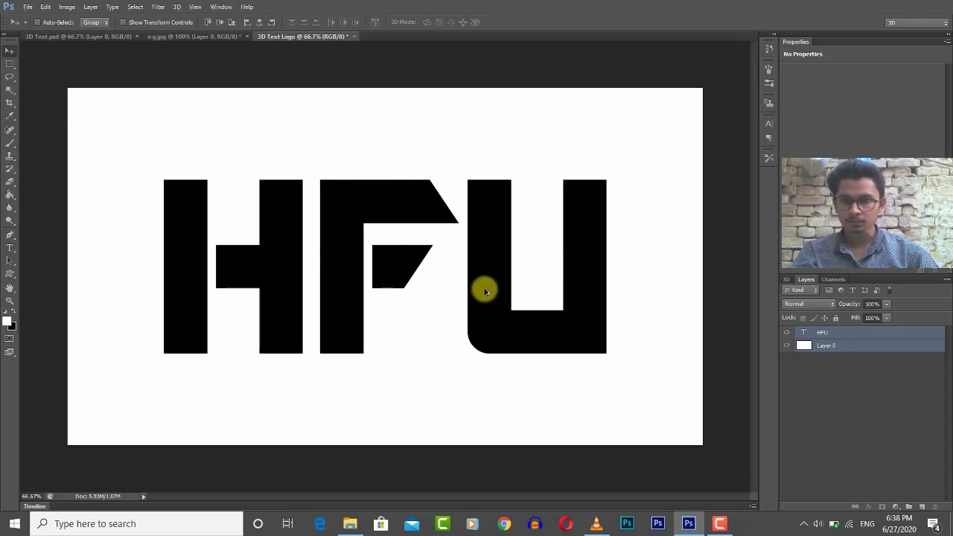
pyautogui.scroll(3, 442, 265)
pyautogui.scroll(-3, 442, 267)
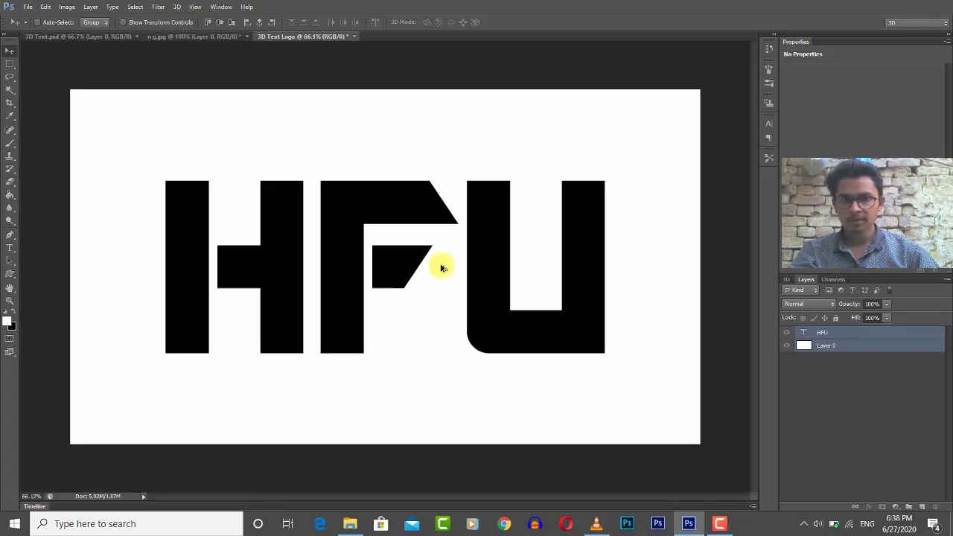
# - Select the HFU layer's text to check its font, and leave text editing without changes
pyautogui.click(844, 334)
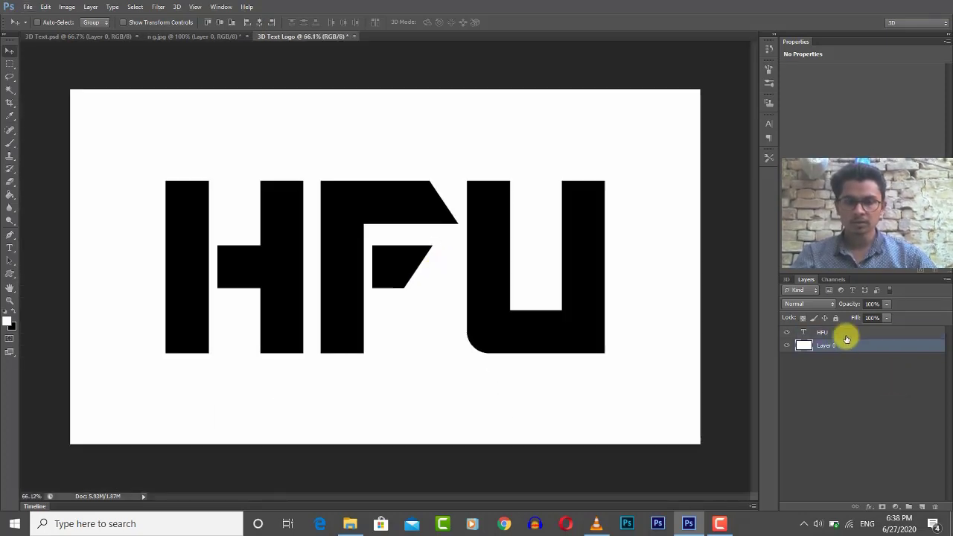
pyautogui.doubleClick(800, 333)
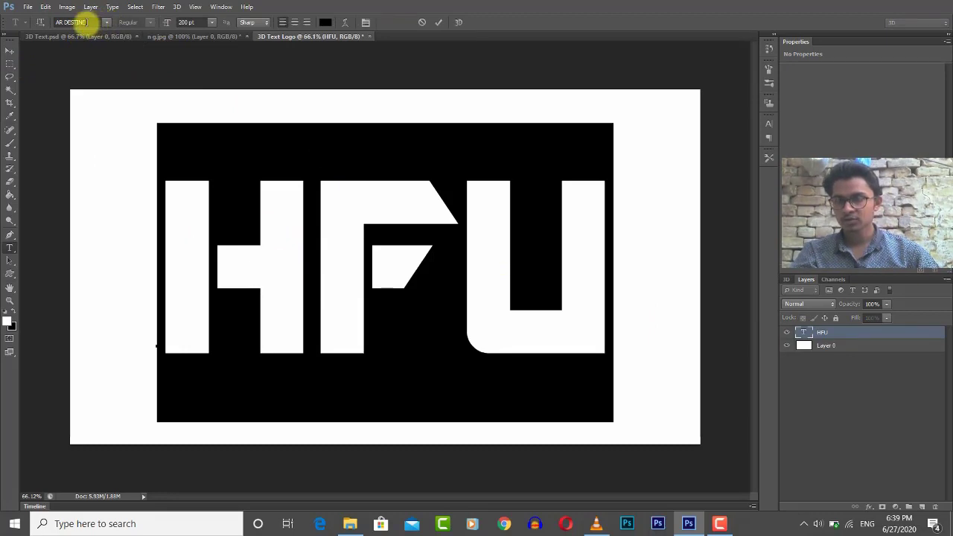
pyautogui.click(10, 51)
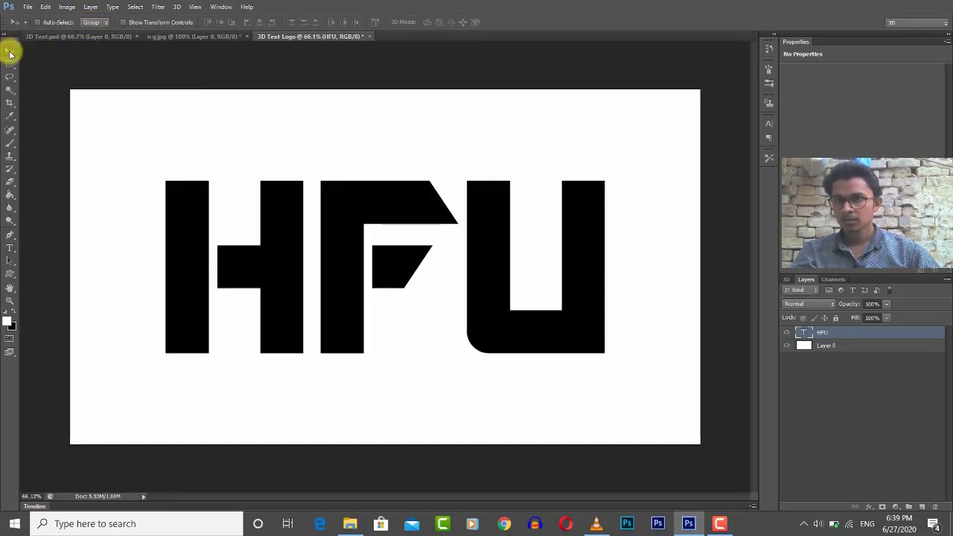
# - Switch to Chrome, search for "ar destine font" and open the font's FontZone details page
pyautogui.click(504, 525)
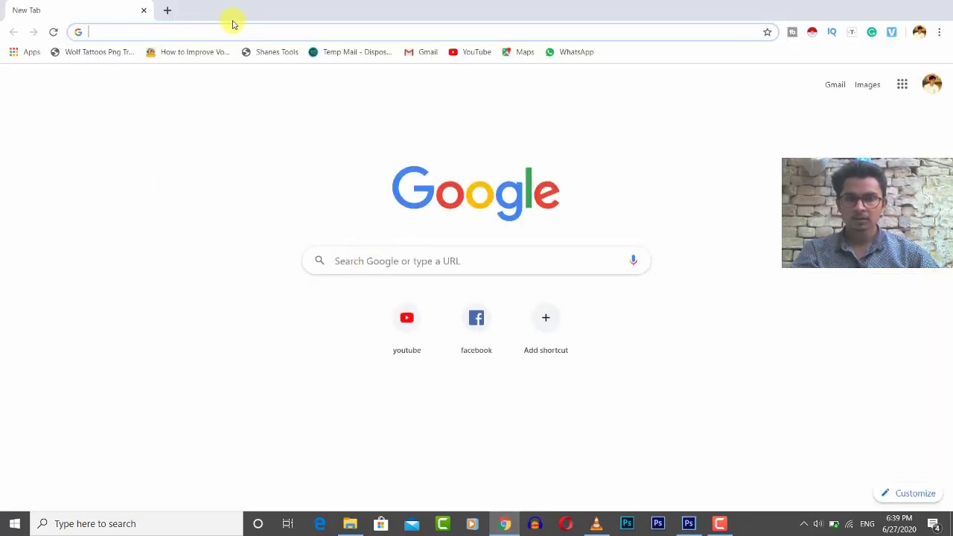
pyautogui.write('AR')
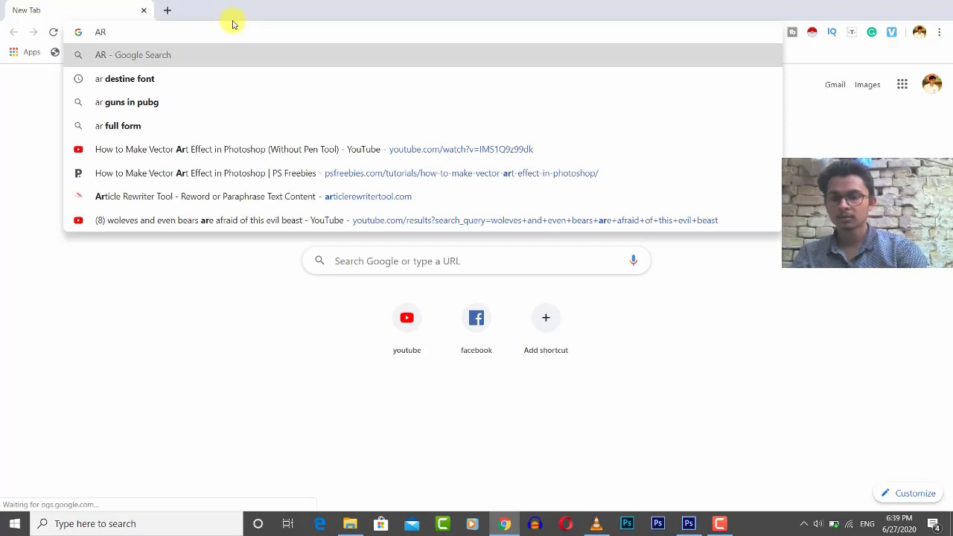
pyautogui.write('D')
pyautogui.press('Down')
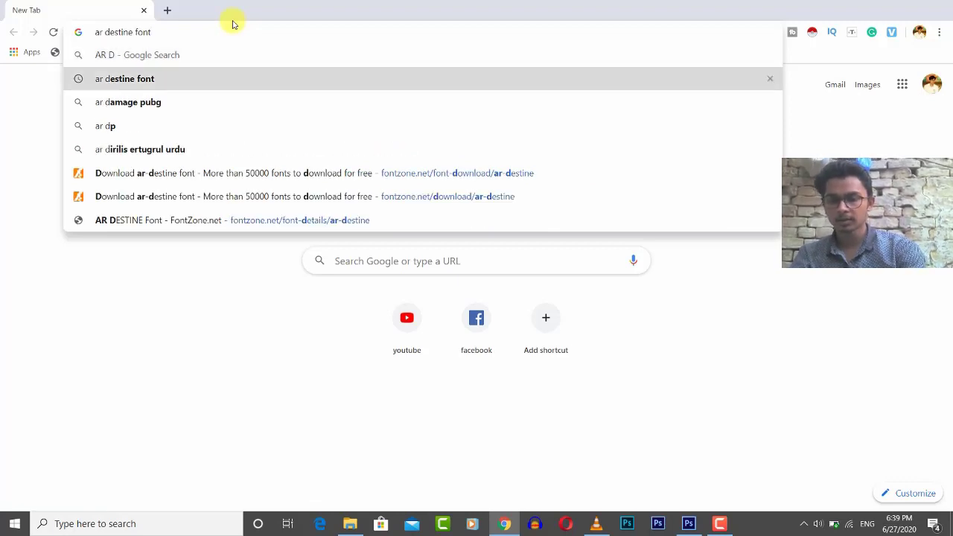
pyautogui.press('Return')
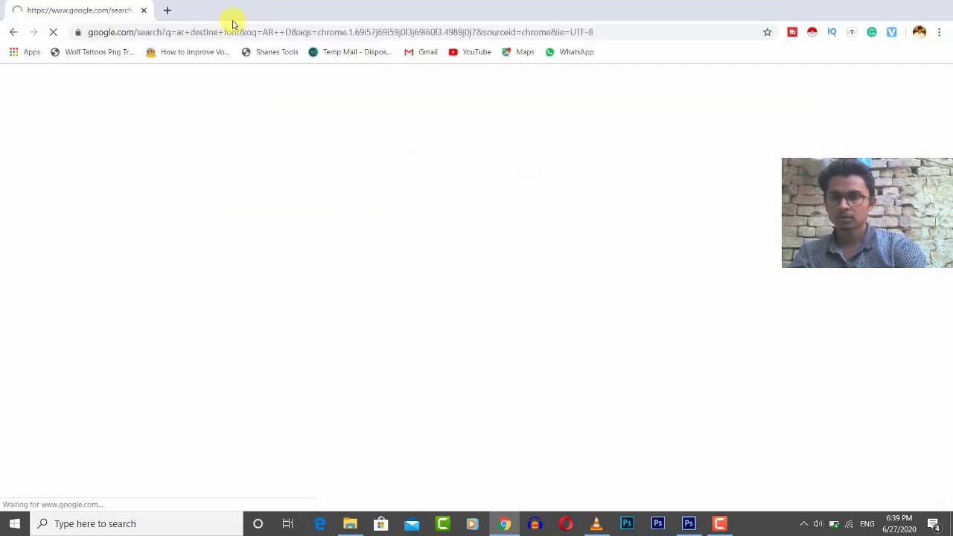
pyautogui.click(213, 194)
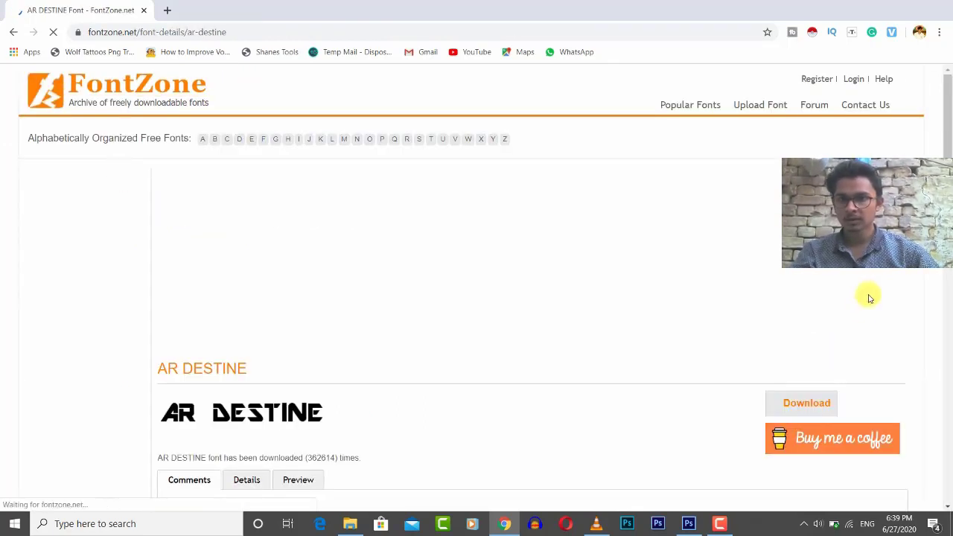
# - Look through the AR DESTINE font page and open its download page to find the verification and download options
pyautogui.scroll(-3, 944, 152)
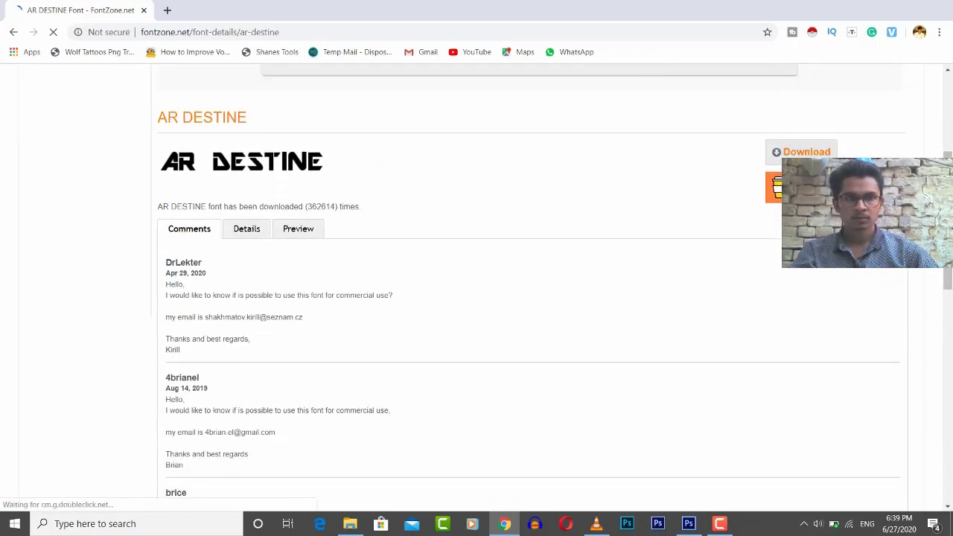
pyautogui.scroll(-5, 949, 322)
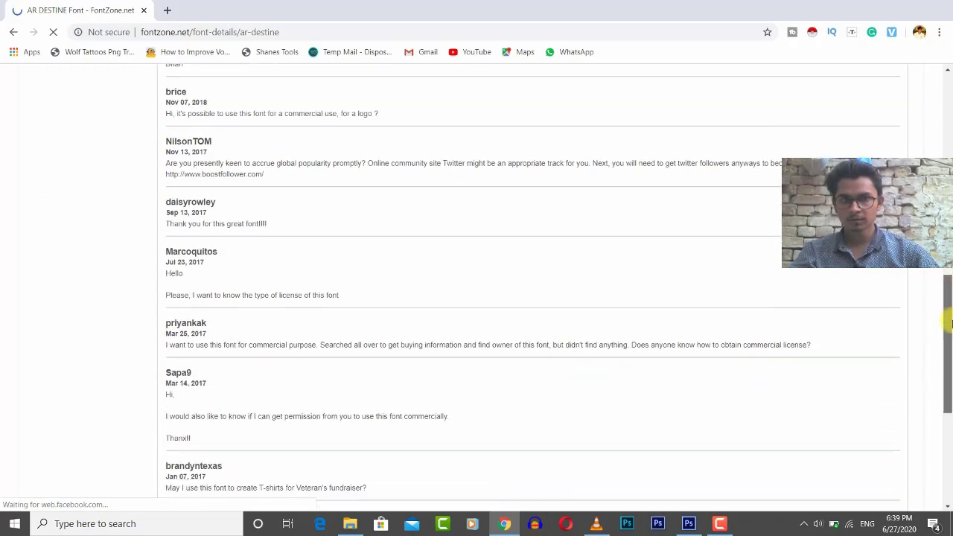
pyautogui.moveTo(949, 322); pyautogui.dragTo(950, 108)
pyautogui.scroll(-1, 950, 108)
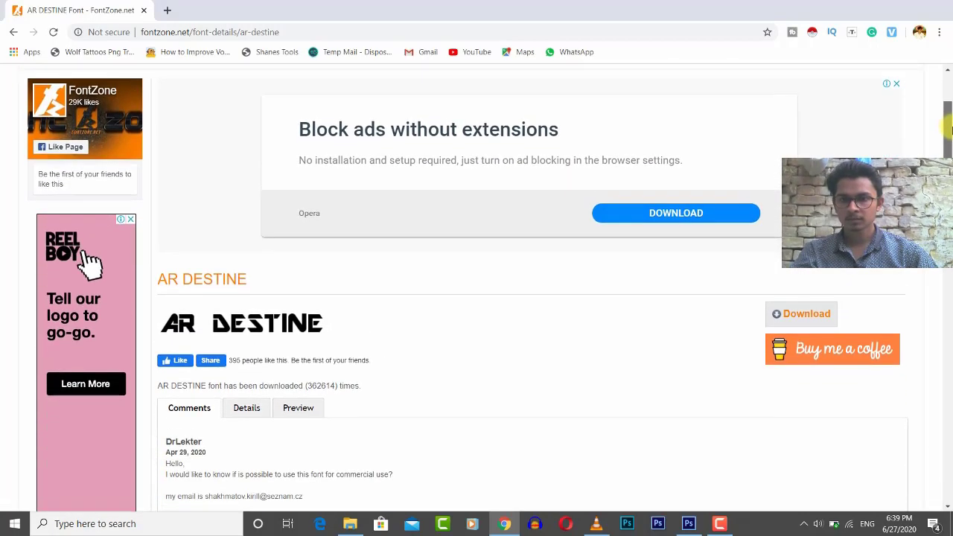
pyautogui.click(817, 316)
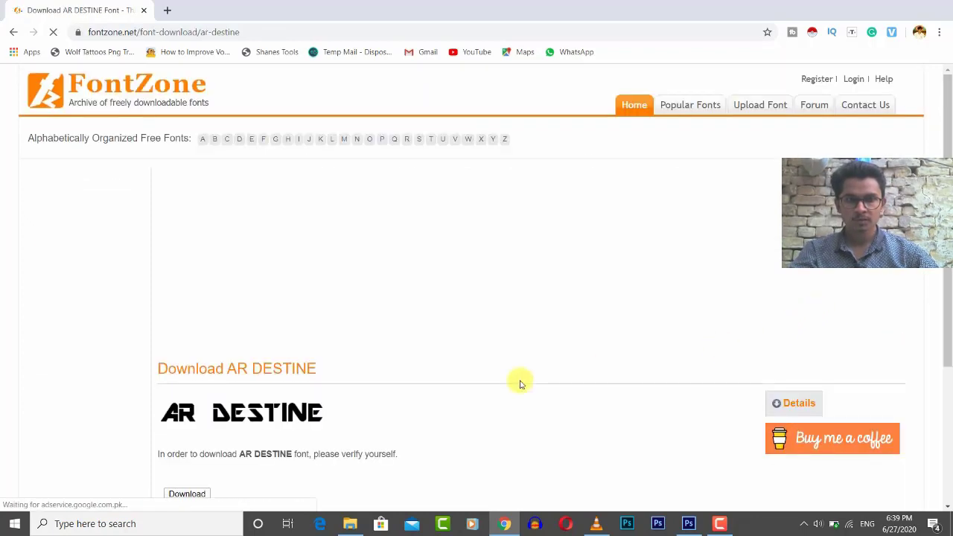
pyautogui.scroll(-3, 519, 382)
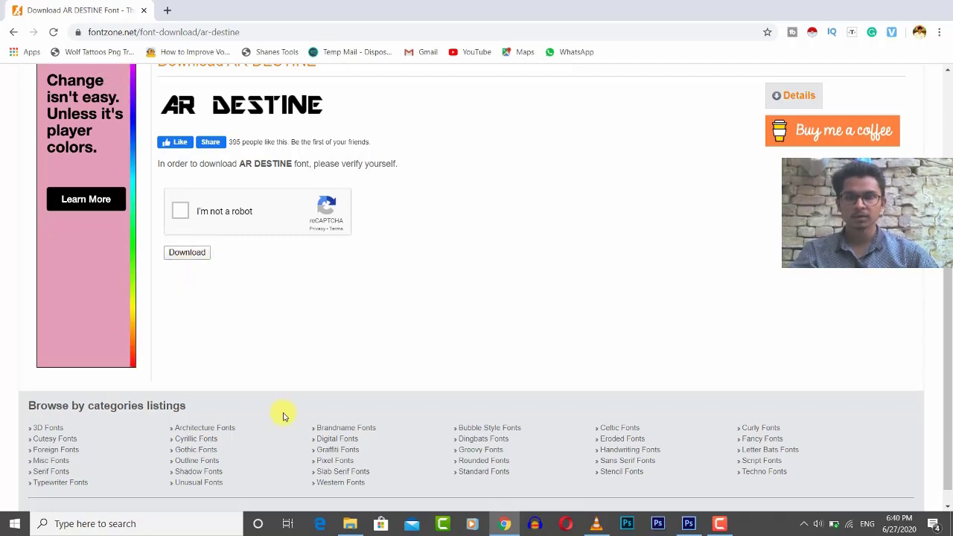
# - Glance at the Vector Art Photoshop folder in File Explorer, and close the font download page to return to Photoshop
pyautogui.click(350, 523)
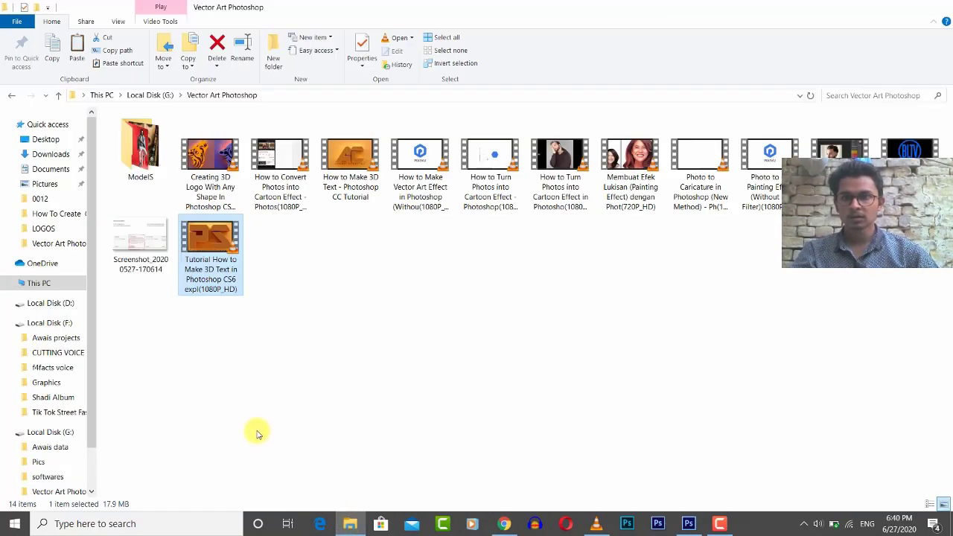
pyautogui.click(356, 518)
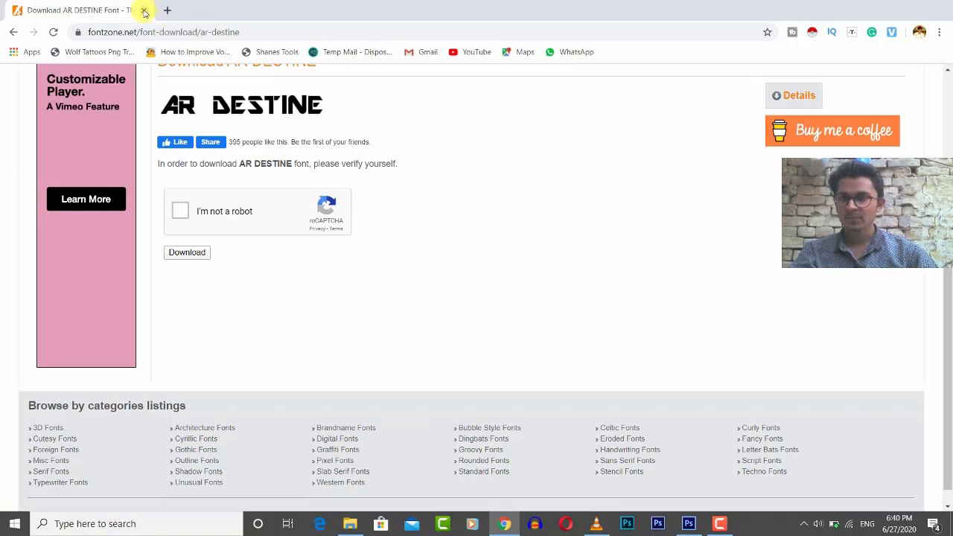
pyautogui.click(146, 11)
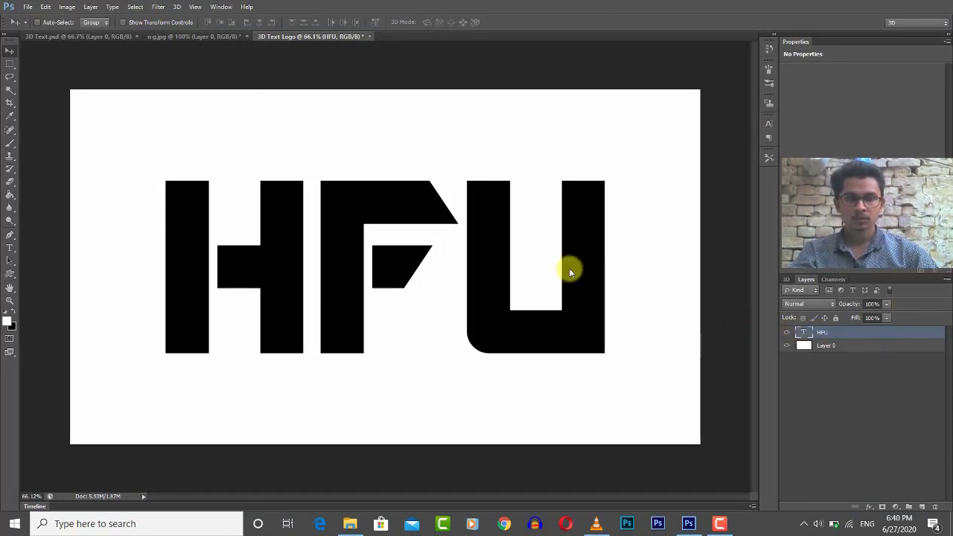
pyautogui.rightClick(906, 338)
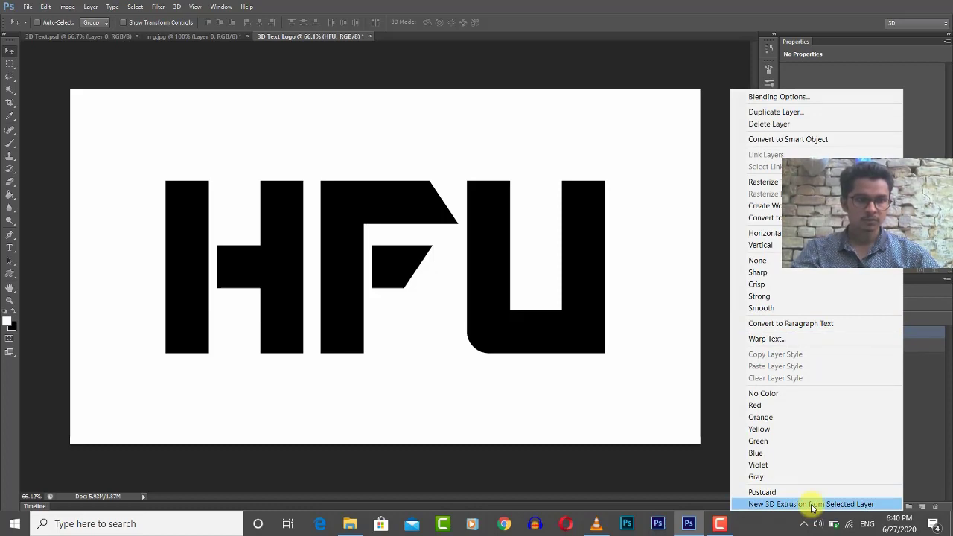
pyautogui.click(719, 523)
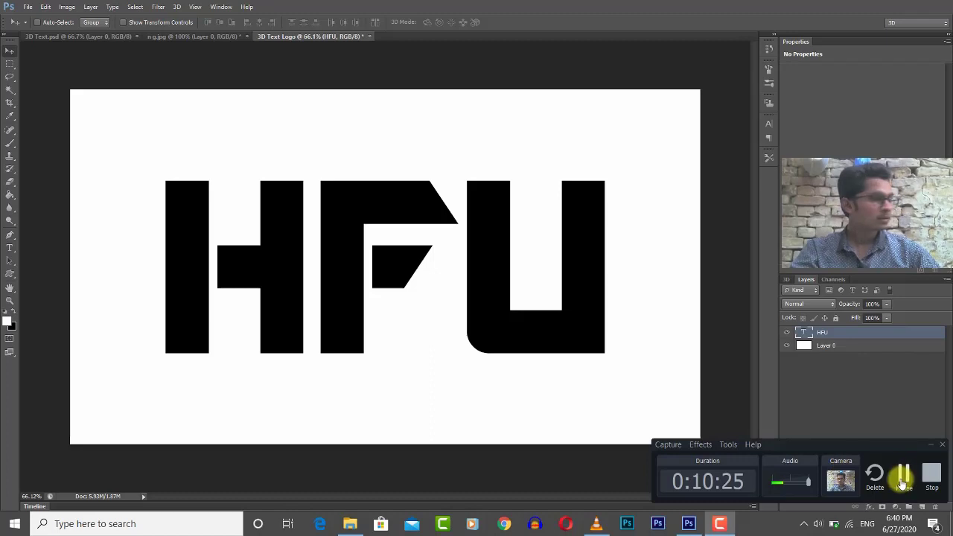
pyautogui.click(902, 480)
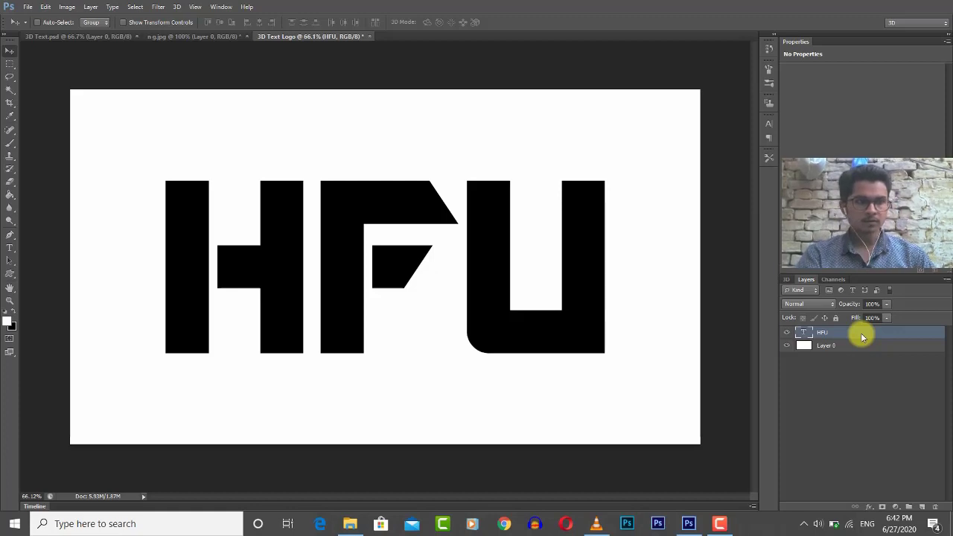
# - Create a new 3D extrusion from the HFU text layer and show the materials listed under the HFU mesh
pyautogui.rightClick(910, 331)
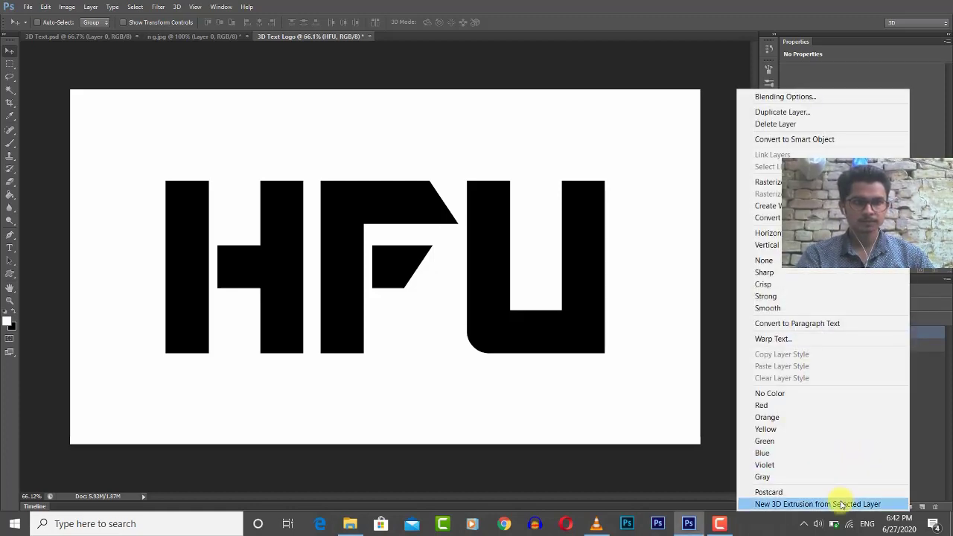
pyautogui.click(793, 505)
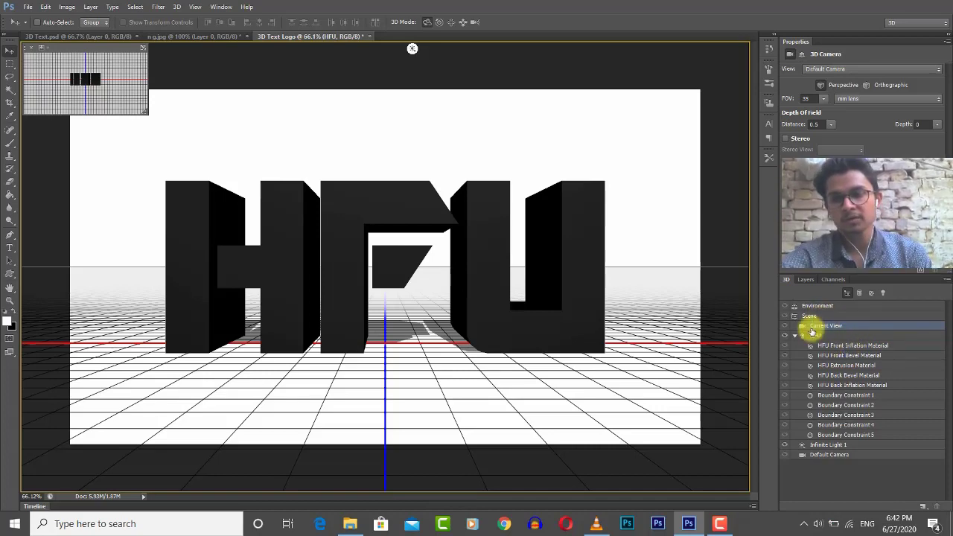
pyautogui.click(794, 336)
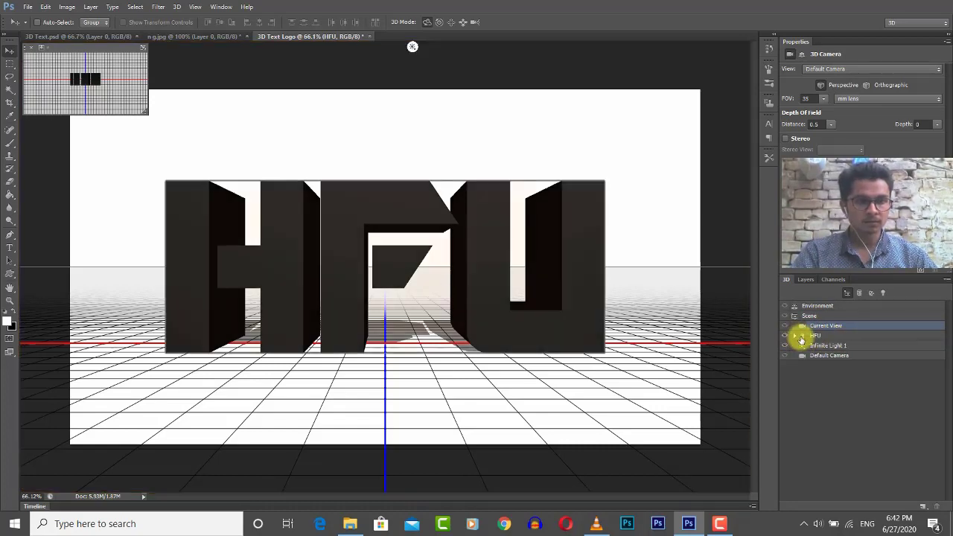
pyautogui.click(793, 336)
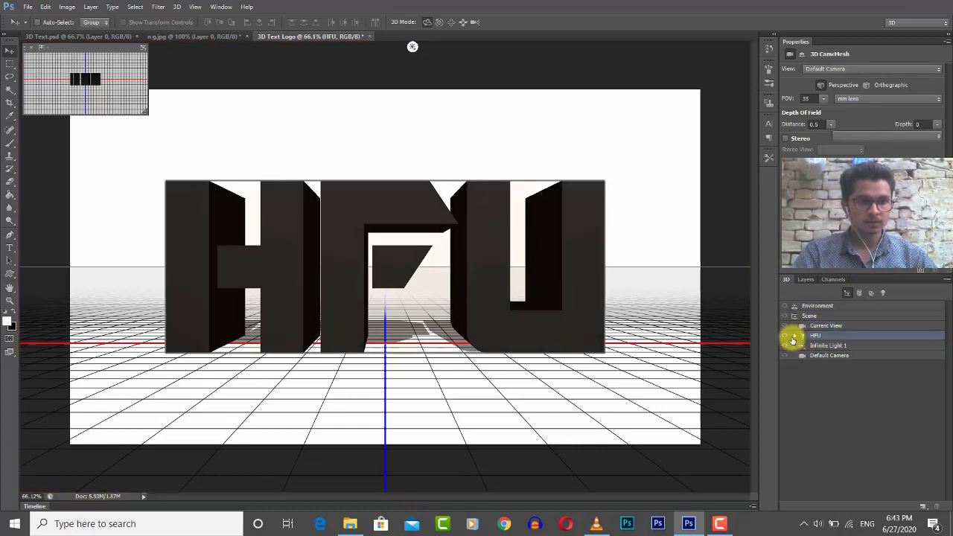
pyautogui.click(794, 336)
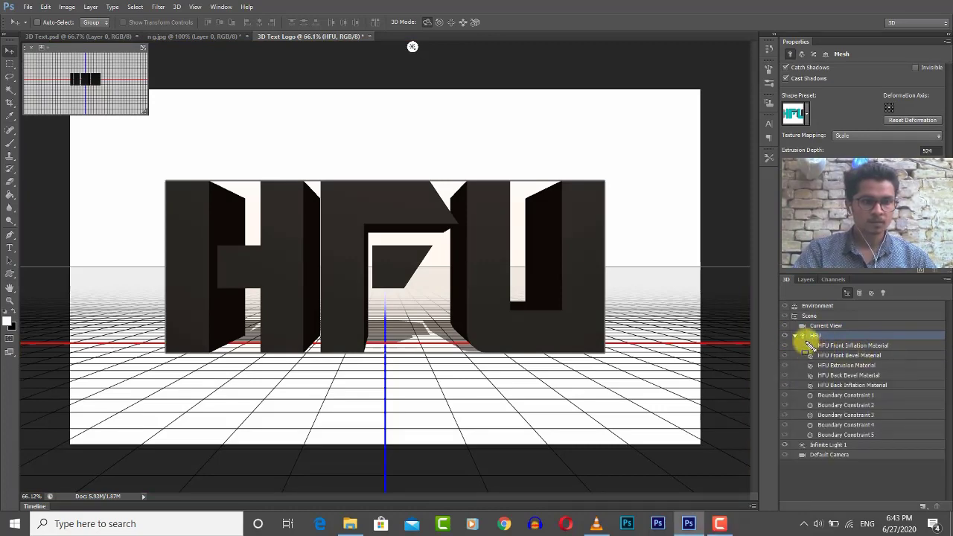
# - Set the diffuse color of the HFU Front Inflation Material to blue 0d91ed
pyautogui.click(886, 346)
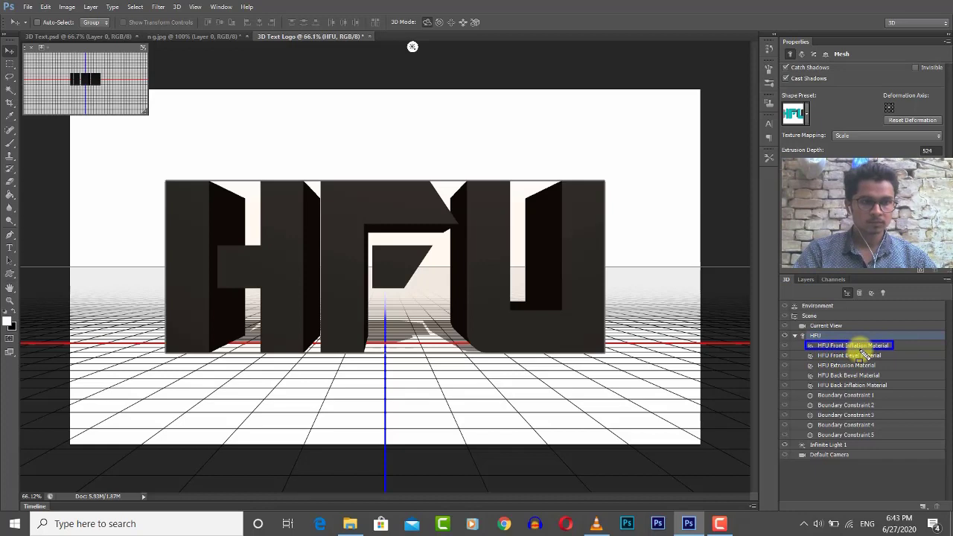
pyautogui.press('Return')
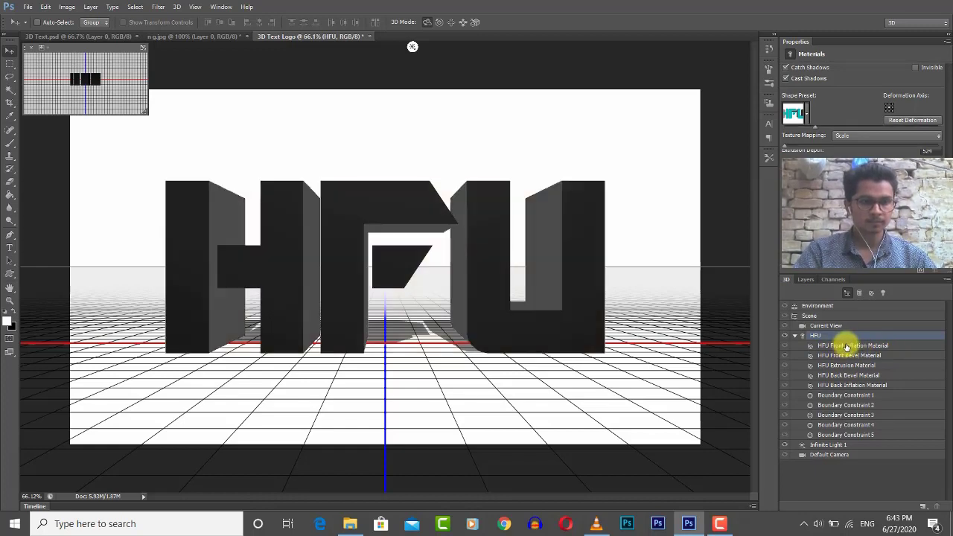
pyautogui.click(846, 346)
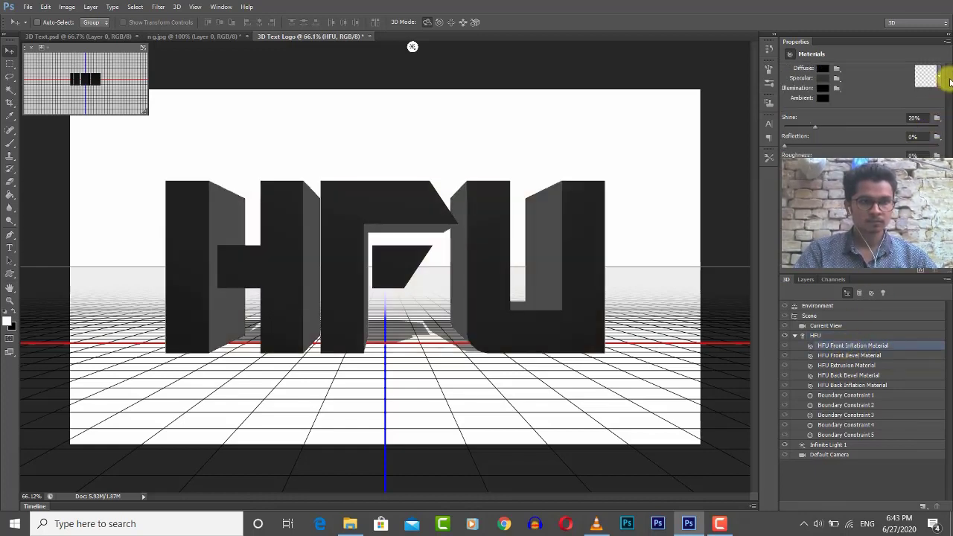
pyautogui.click(822, 68)
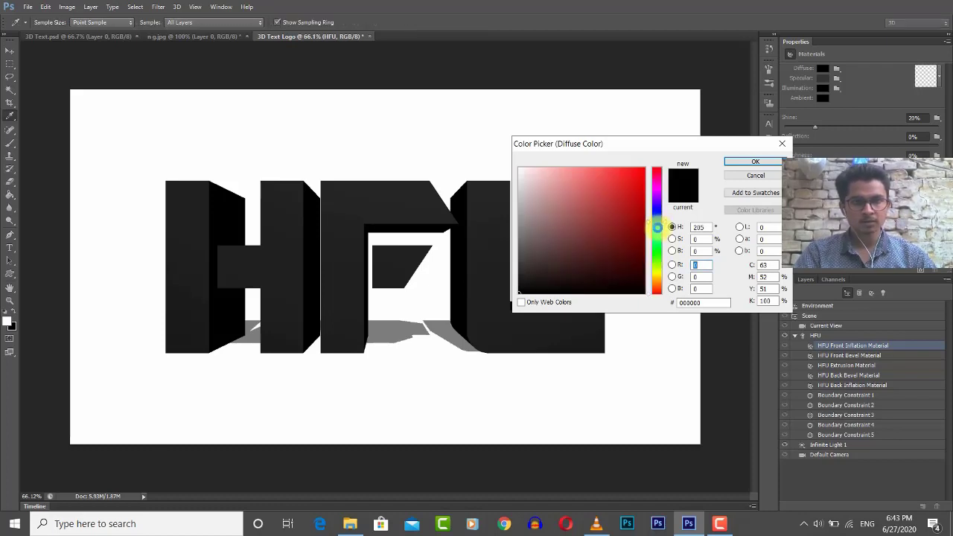
pyautogui.click(657, 223)
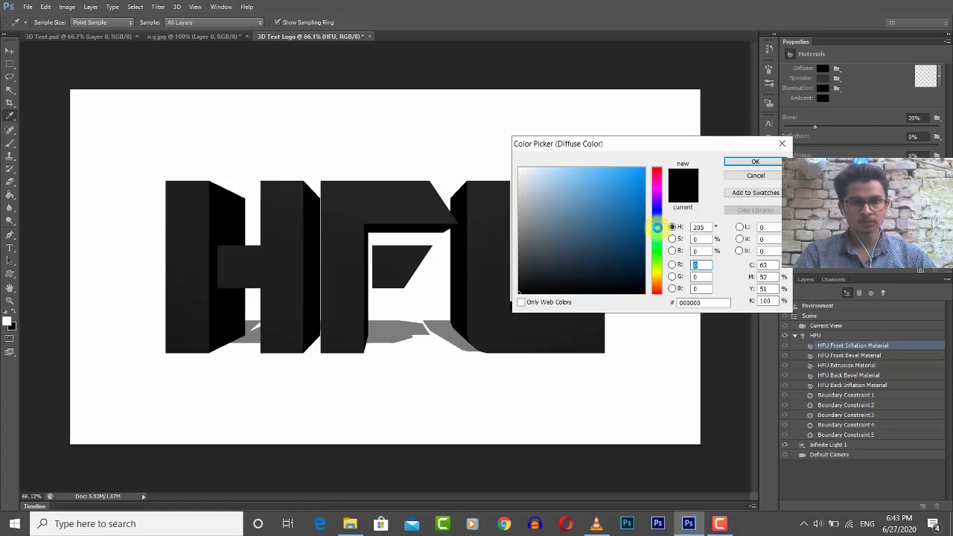
pyautogui.click(637, 175)
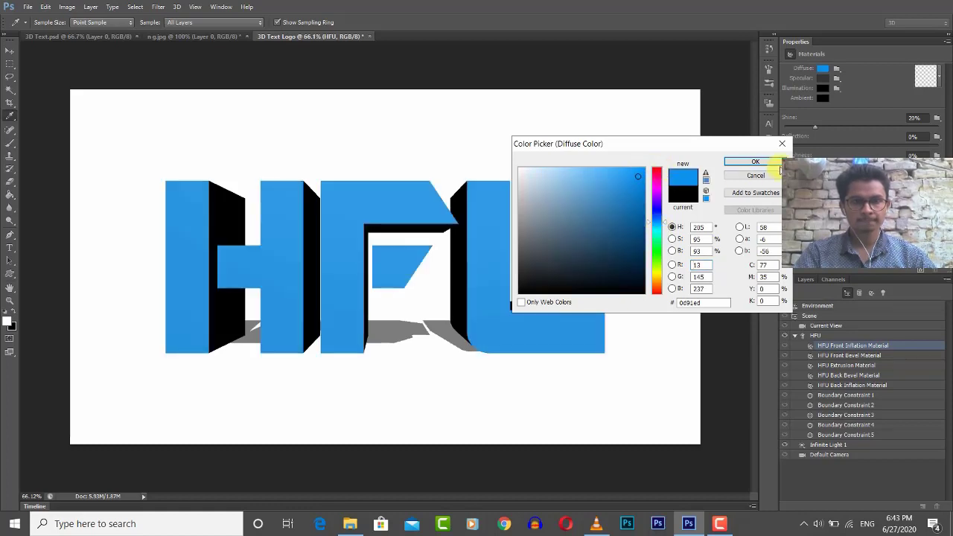
pyautogui.click(754, 161)
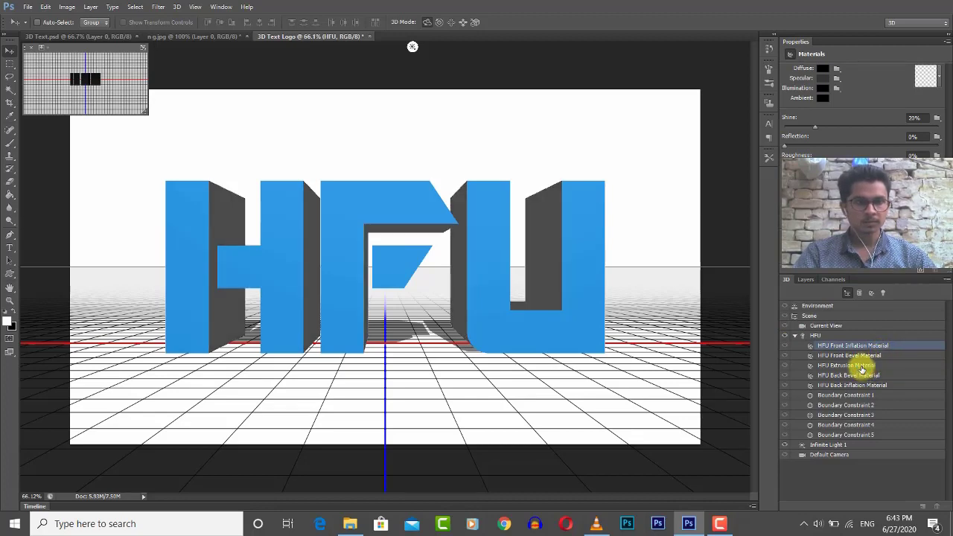
# - Set the diffuse color of the HFU Extrusion Material to orange f58706
pyautogui.click(862, 365)
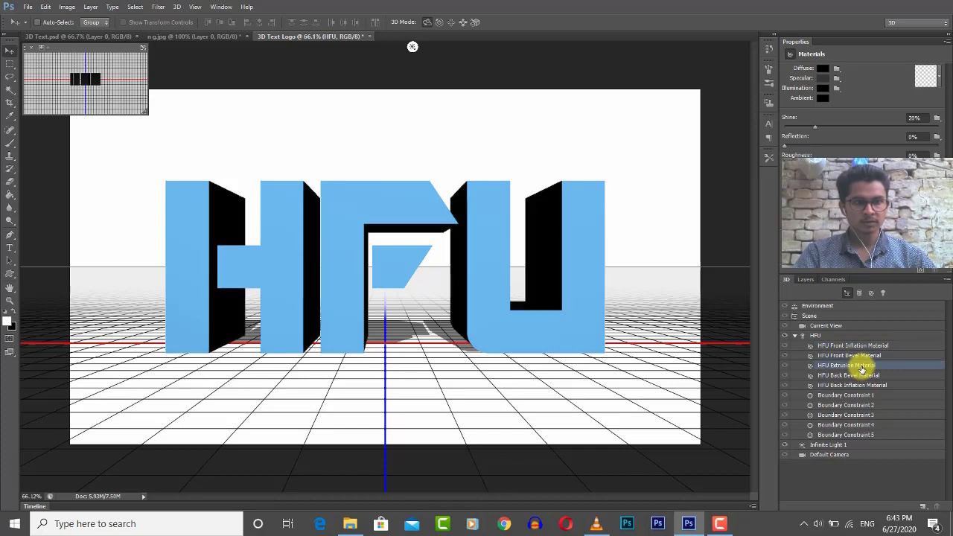
pyautogui.click(544, 211)
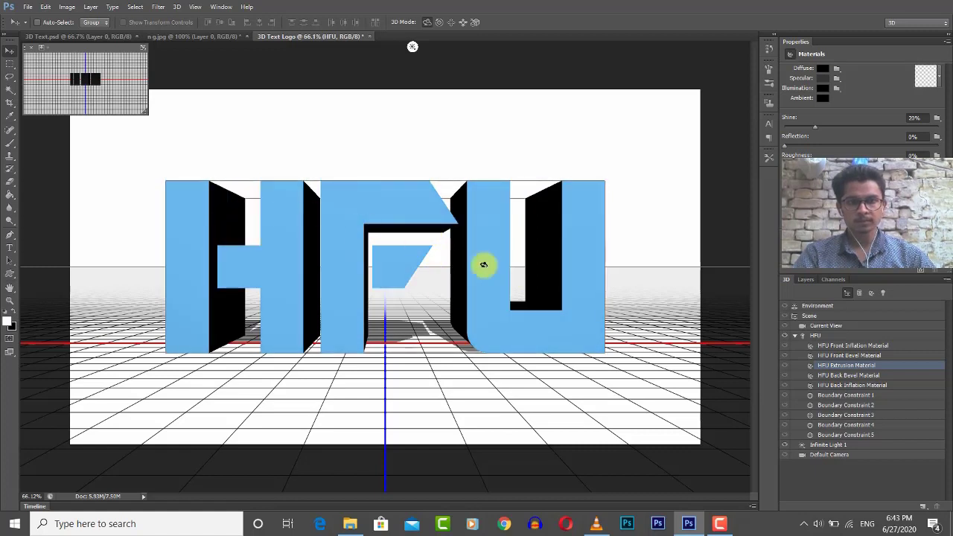
pyautogui.click(822, 73)
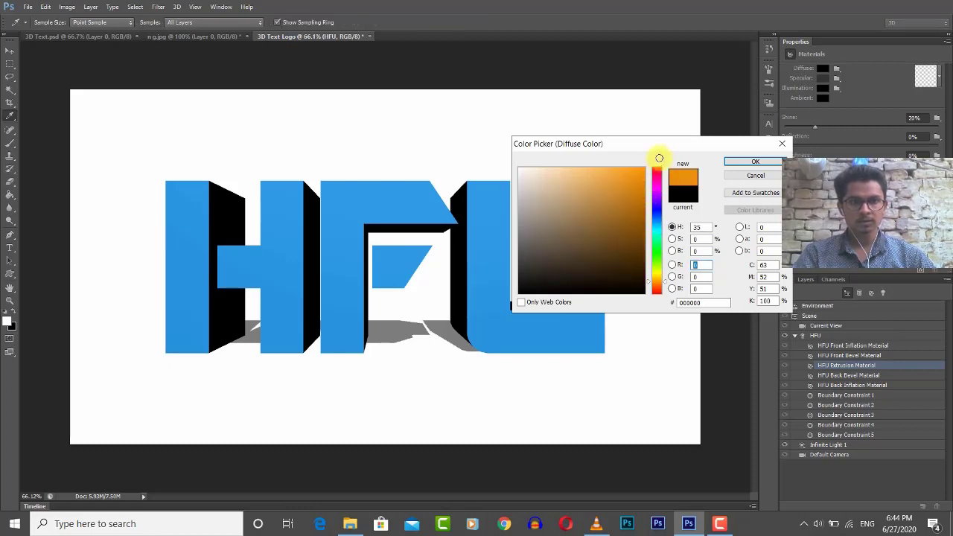
pyautogui.moveTo(661, 143); pyautogui.dragTo(748, 169)
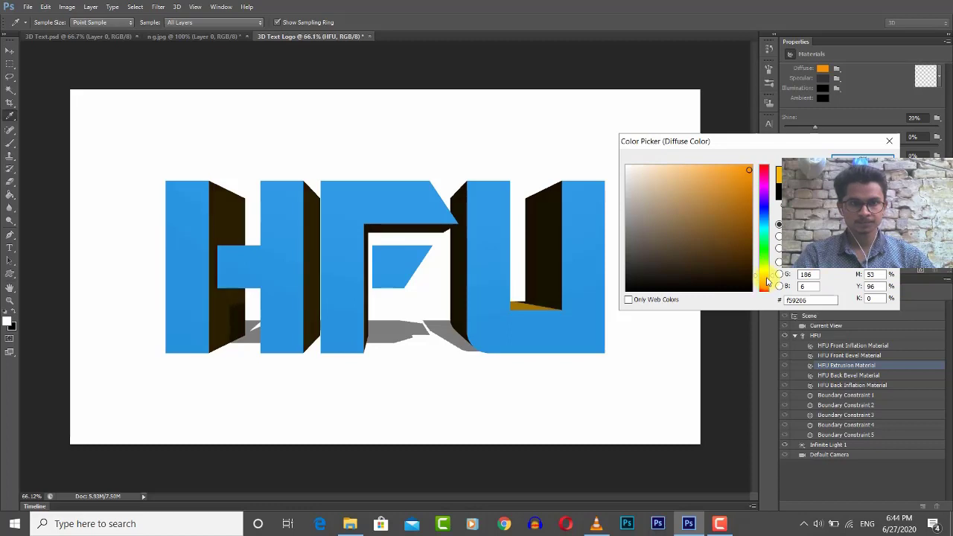
pyautogui.click(765, 279)
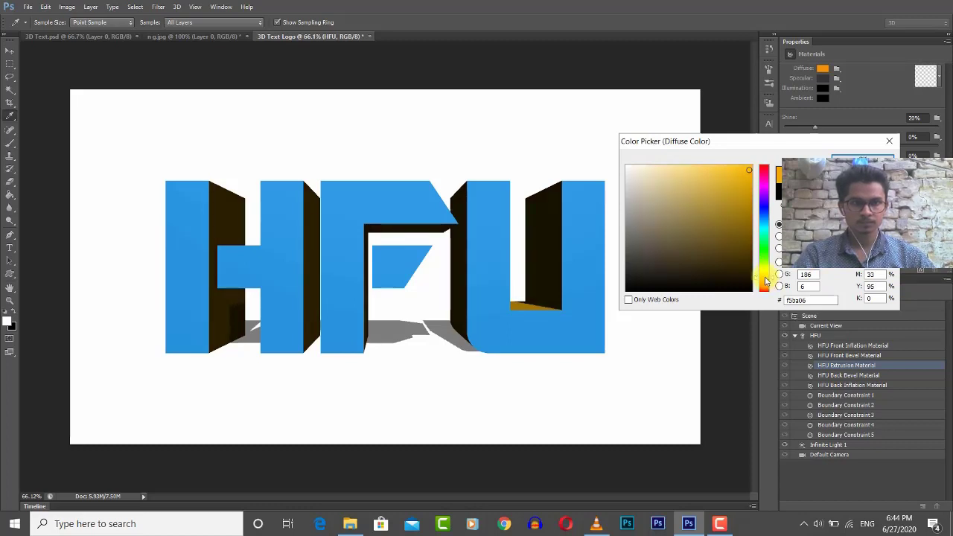
pyautogui.click(766, 281)
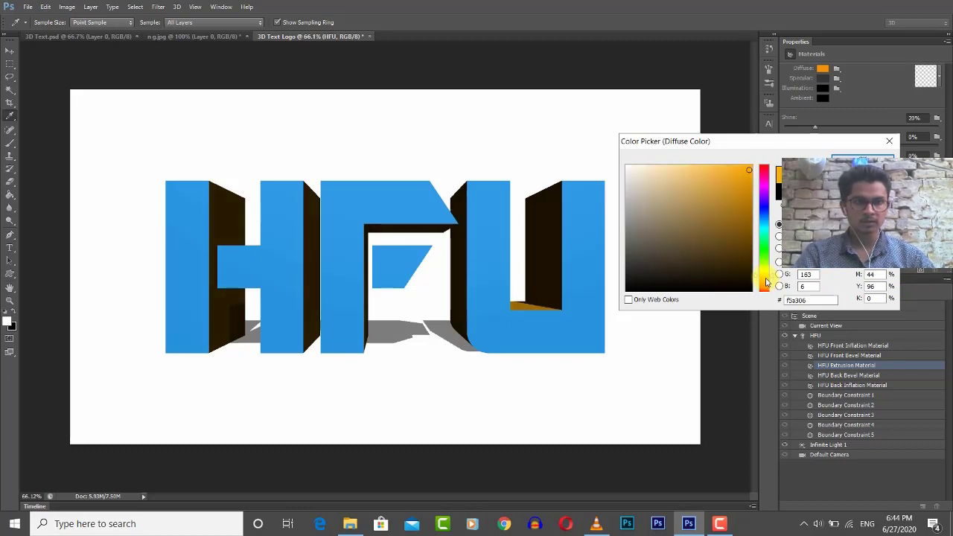
pyautogui.click(766, 277)
pyautogui.click(767, 279)
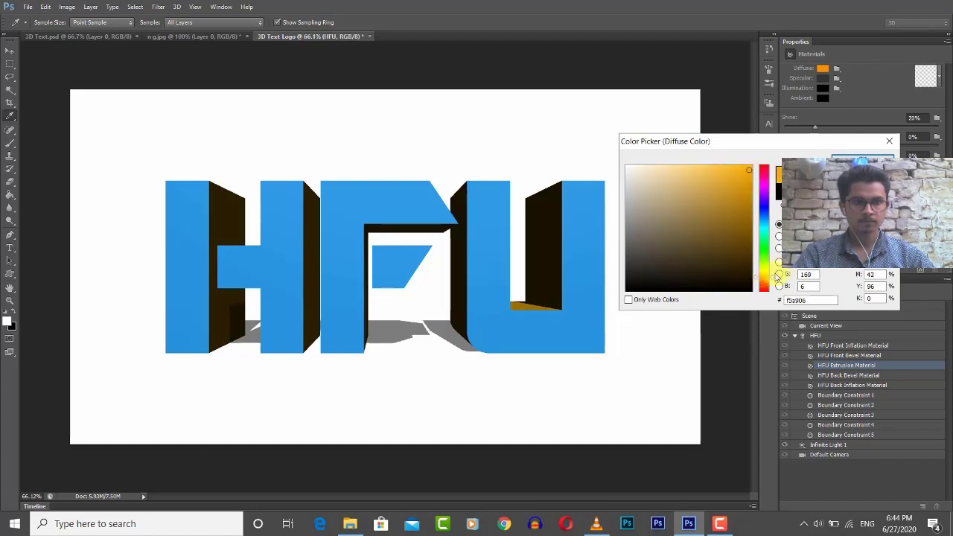
pyautogui.click(766, 280)
pyautogui.click(760, 272)
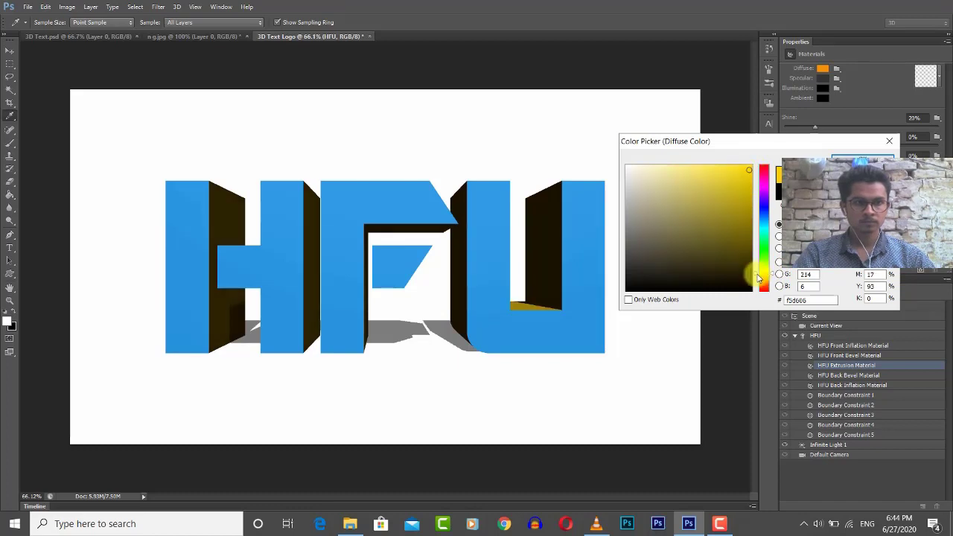
pyautogui.click(763, 281)
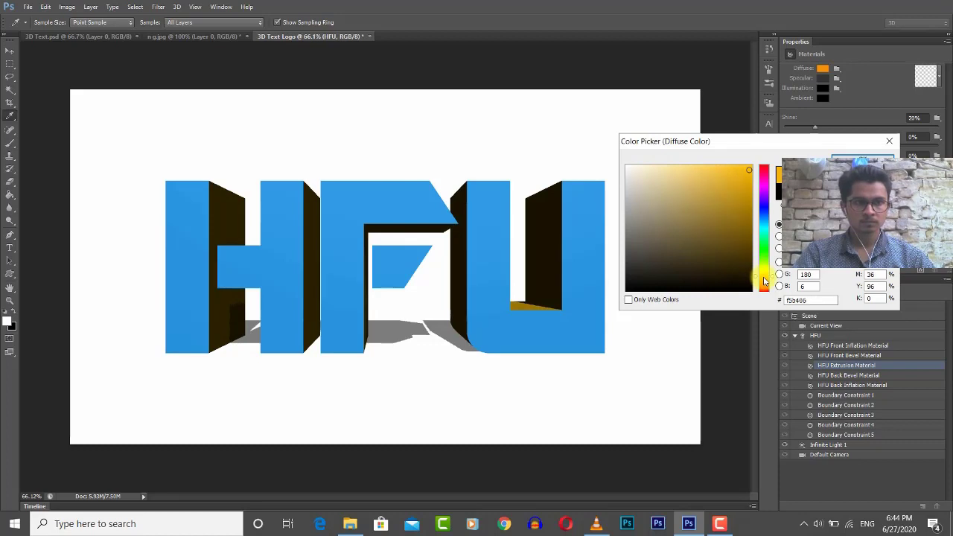
pyautogui.click(765, 280)
pyautogui.click(764, 277)
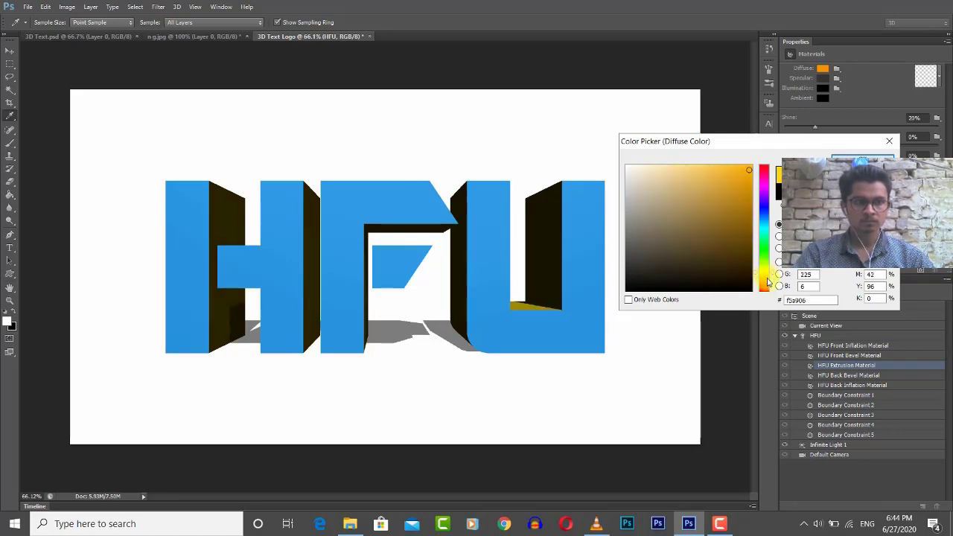
pyautogui.click(768, 287)
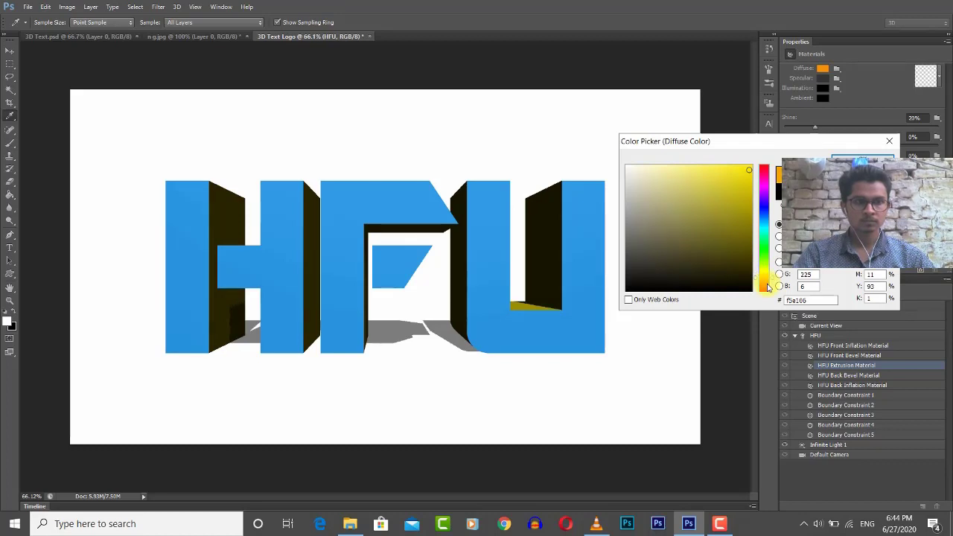
pyautogui.click(768, 286)
pyautogui.moveTo(768, 287); pyautogui.dragTo(768, 281)
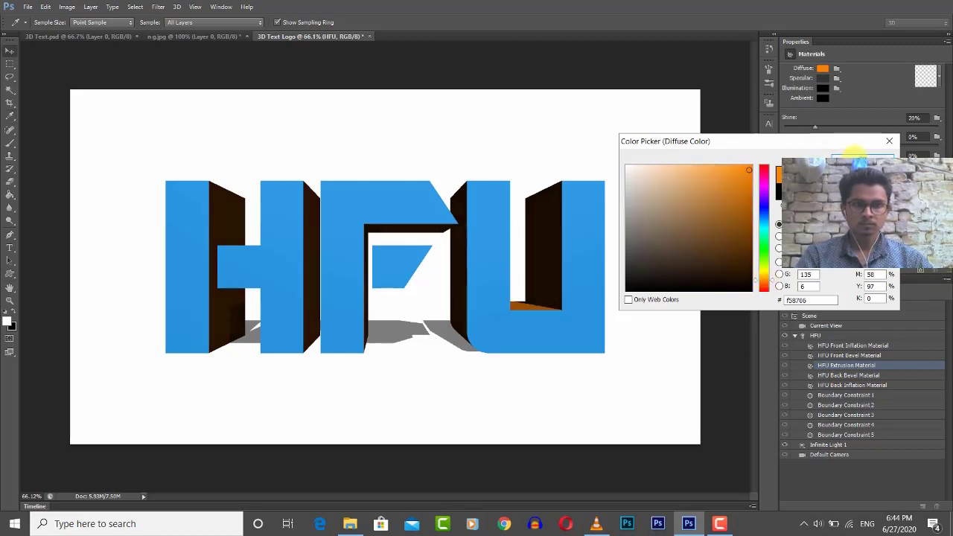
pyautogui.click(856, 157)
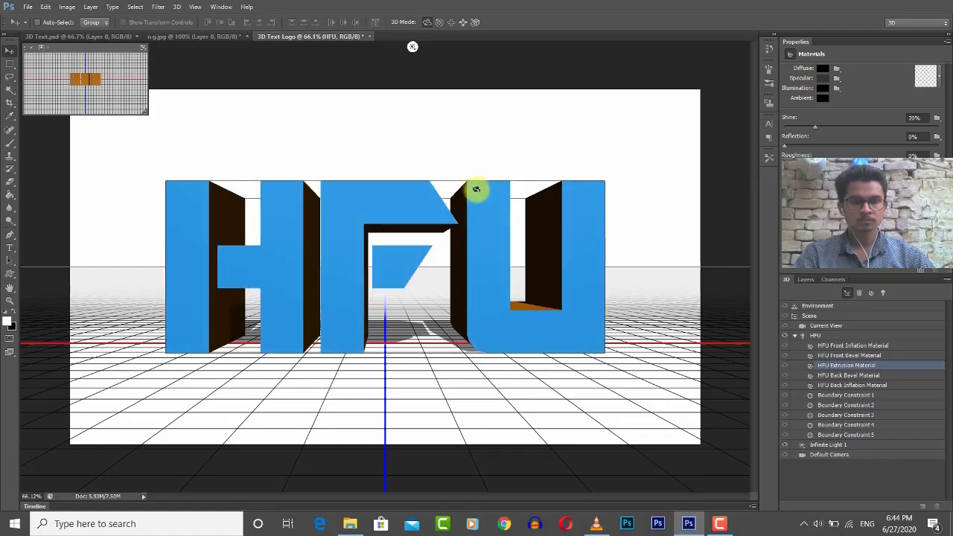
# - Rename Layer 0 as Background
pyautogui.click(805, 280)
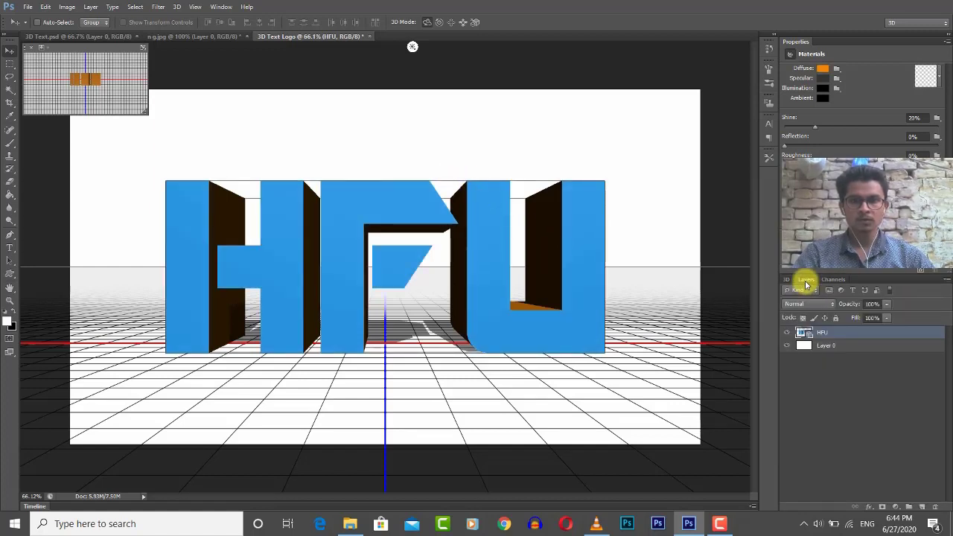
pyautogui.click(885, 347)
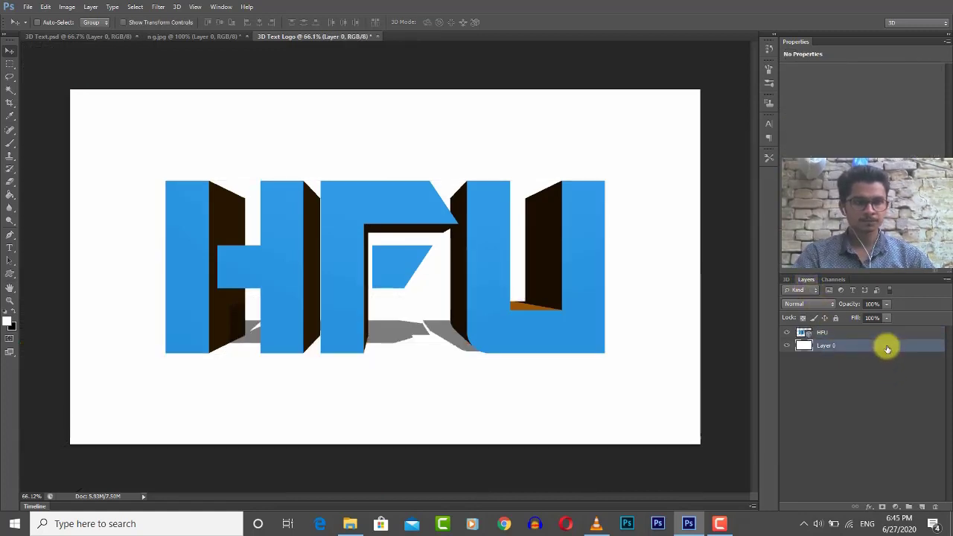
pyautogui.doubleClick(827, 345)
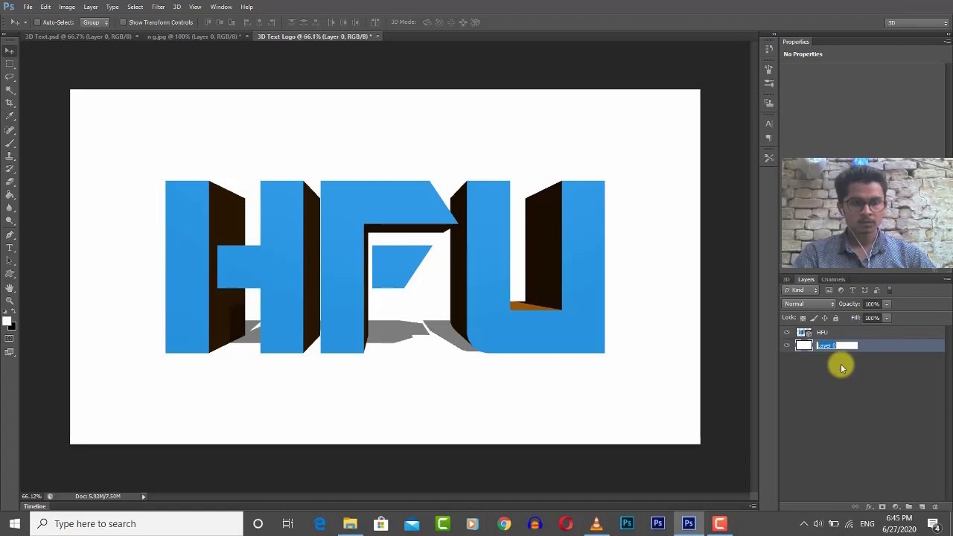
pyautogui.write('Backg')
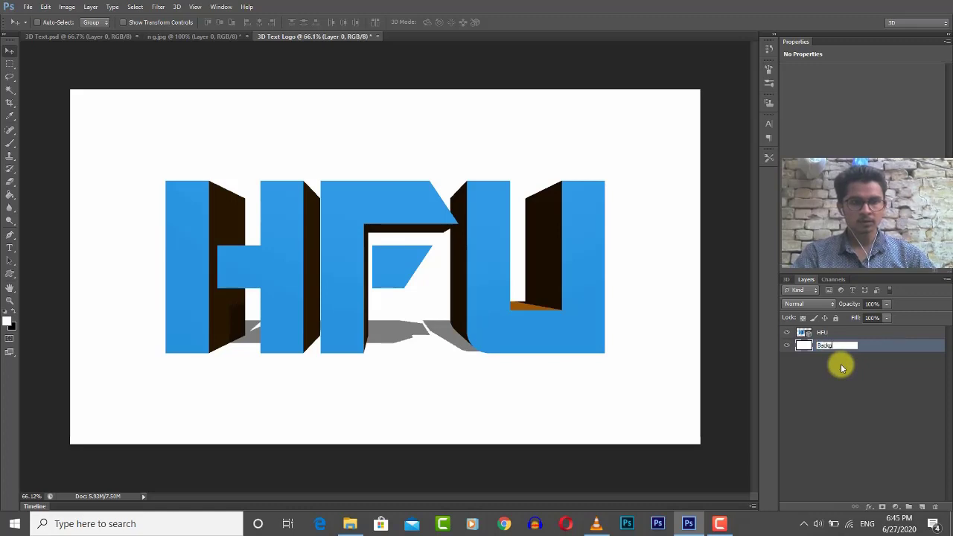
pyautogui.write('ropu')
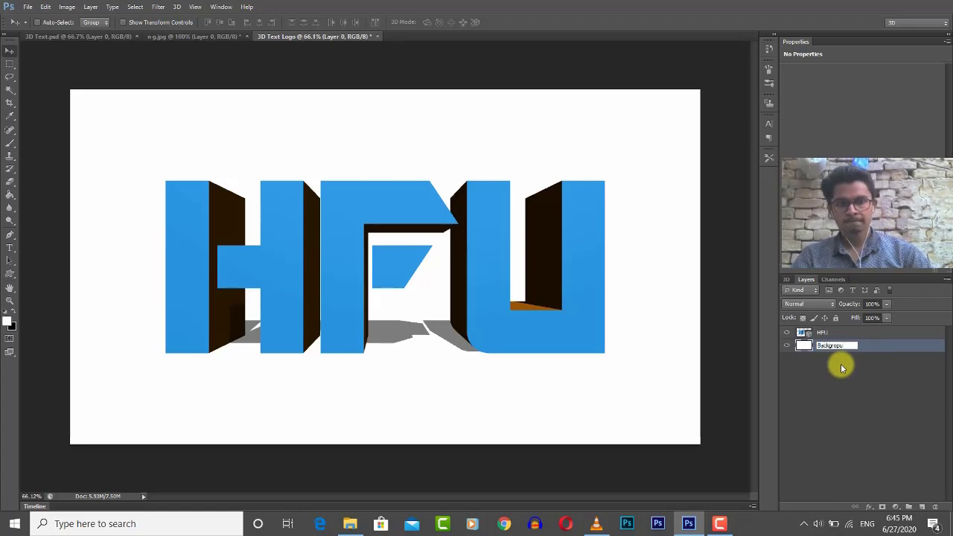
pyautogui.press('BackSpace')
pyautogui.press('BackSpace')
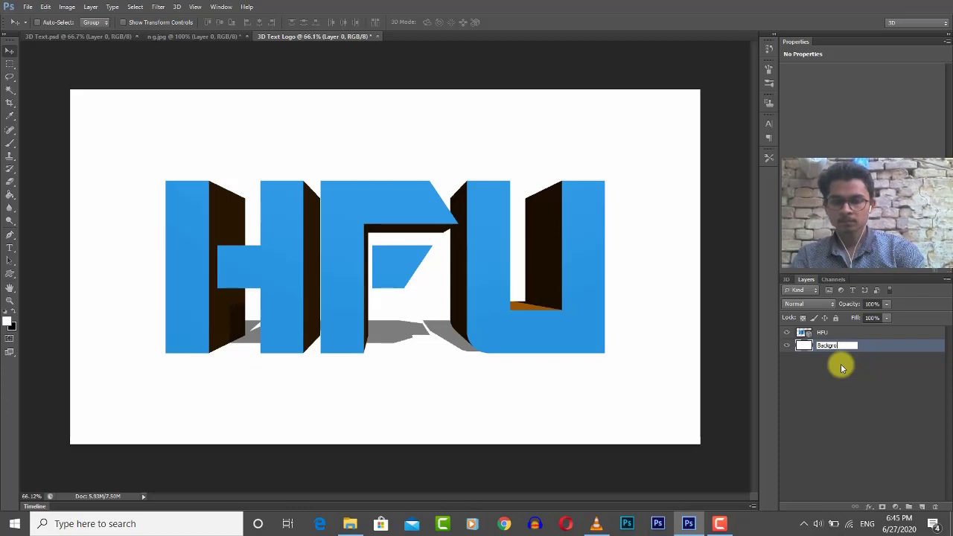
pyautogui.write('u')
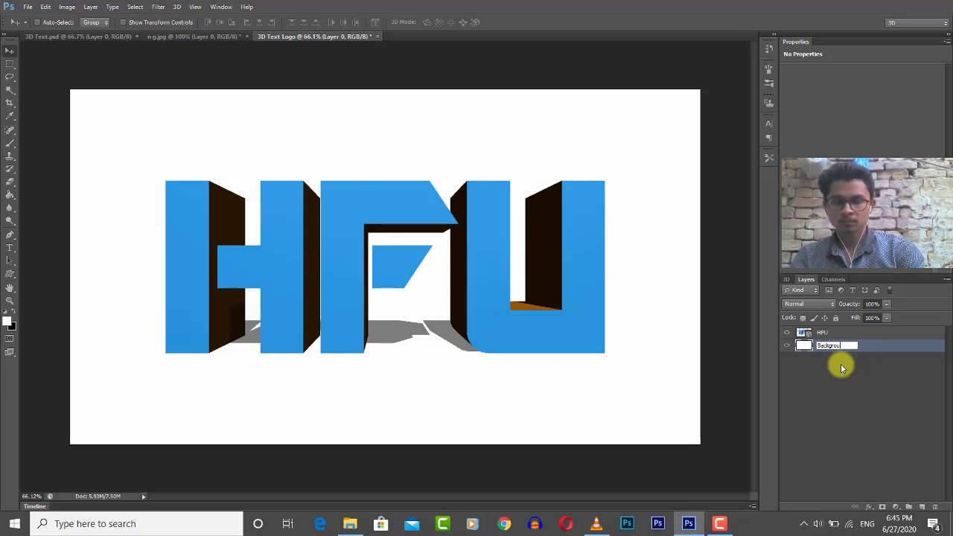
pyautogui.write('nd')
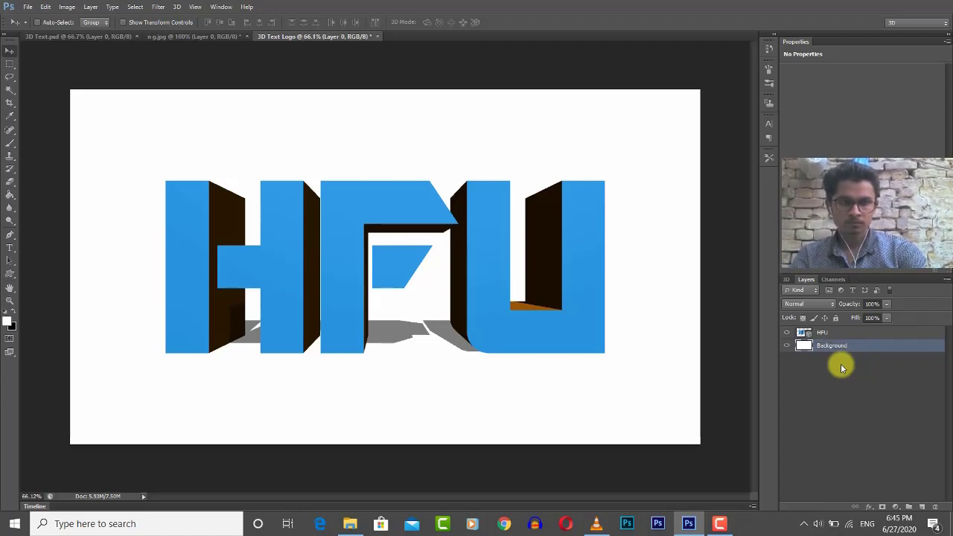
# - Convert the Background layer into a 3D postcard and collapse its texture list
pyautogui.rightClick(882, 349)
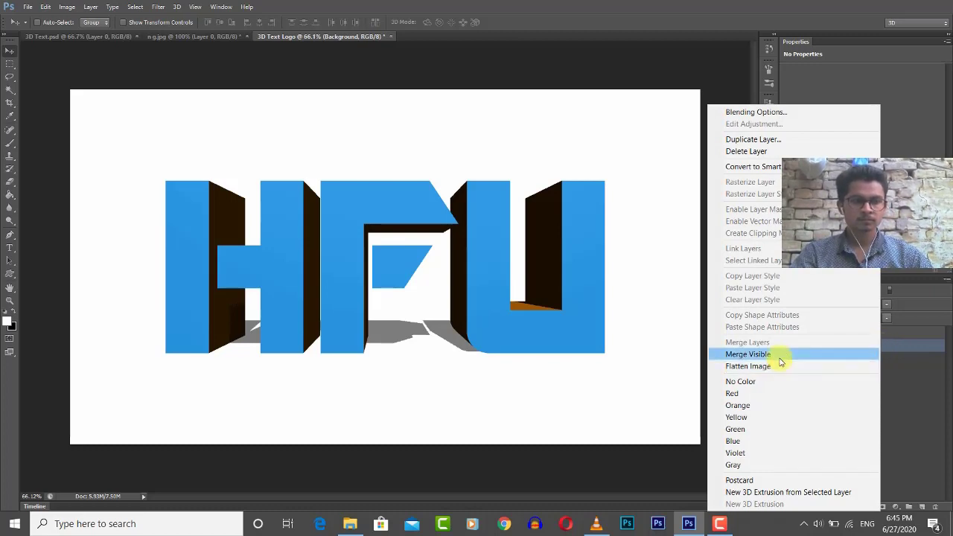
pyautogui.click(773, 481)
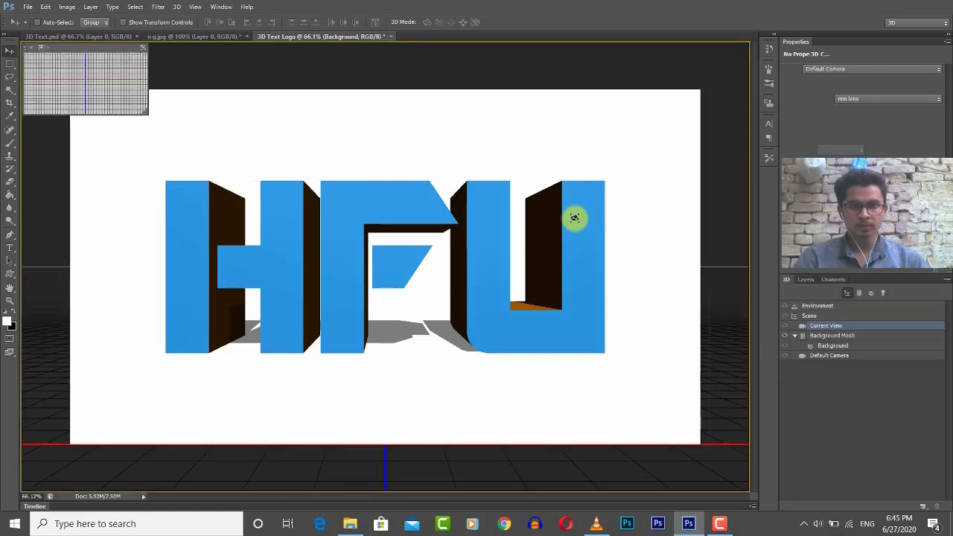
pyautogui.click(804, 280)
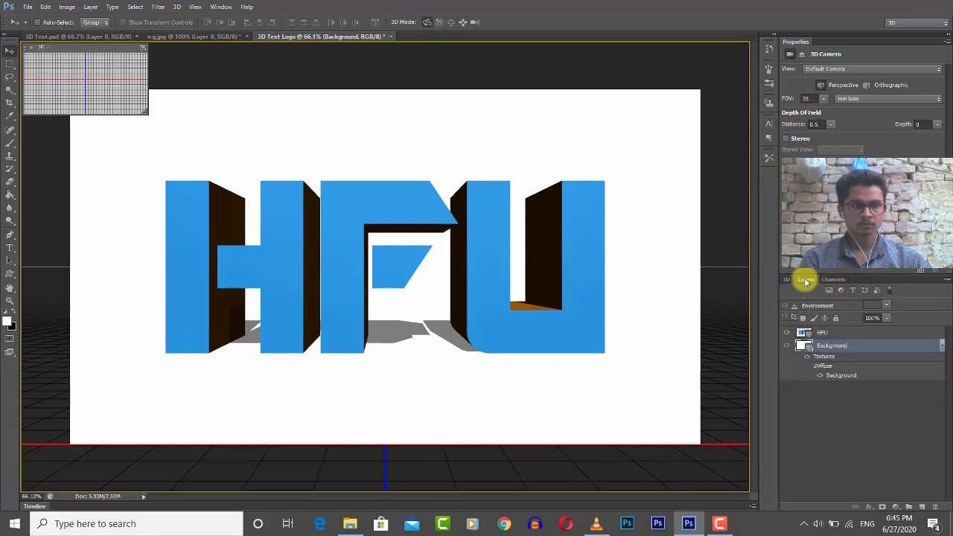
pyautogui.click(943, 345)
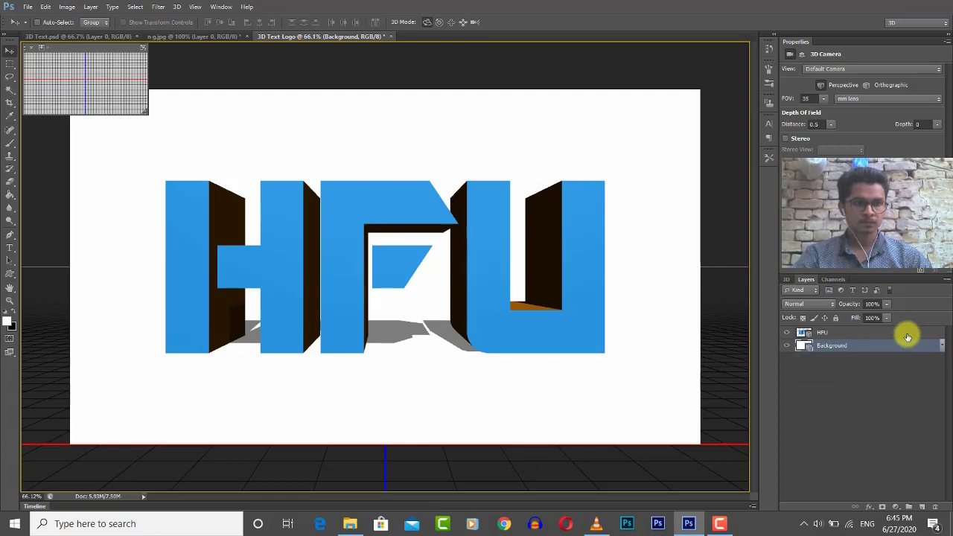
# - Select the HFU and Background layers together and merge them into one 3D layer
pyautogui.keyDown('shift'); pyautogui.click(907, 334); pyautogui.keyUp('shift')
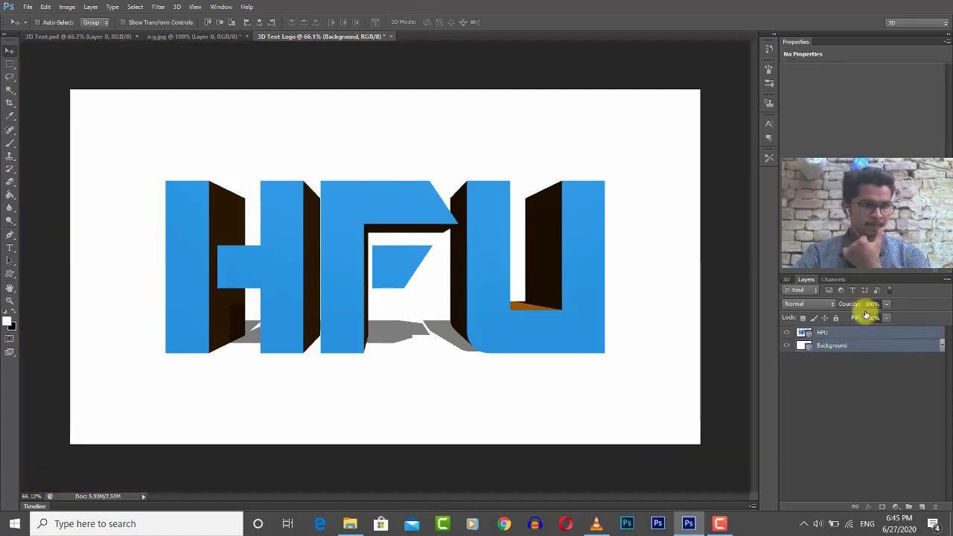
pyautogui.click(157, 7)
pyautogui.click(162, 9)
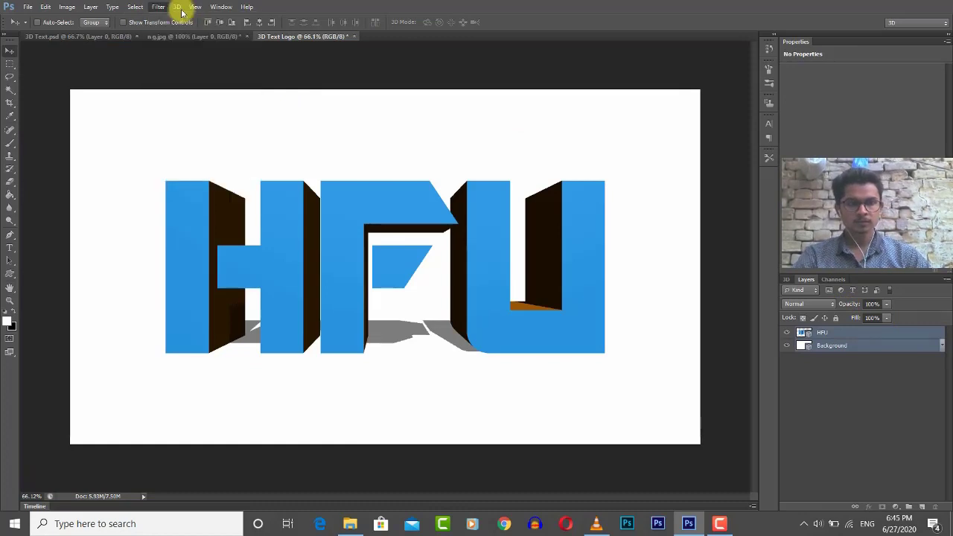
pyautogui.click(167, 8)
pyautogui.click(168, 8)
pyautogui.click(173, 7)
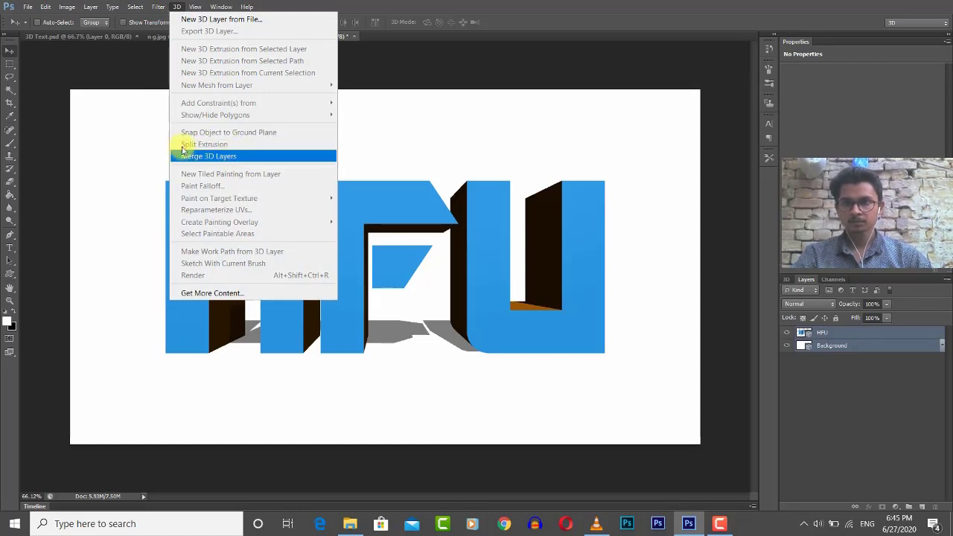
pyautogui.click(230, 158)
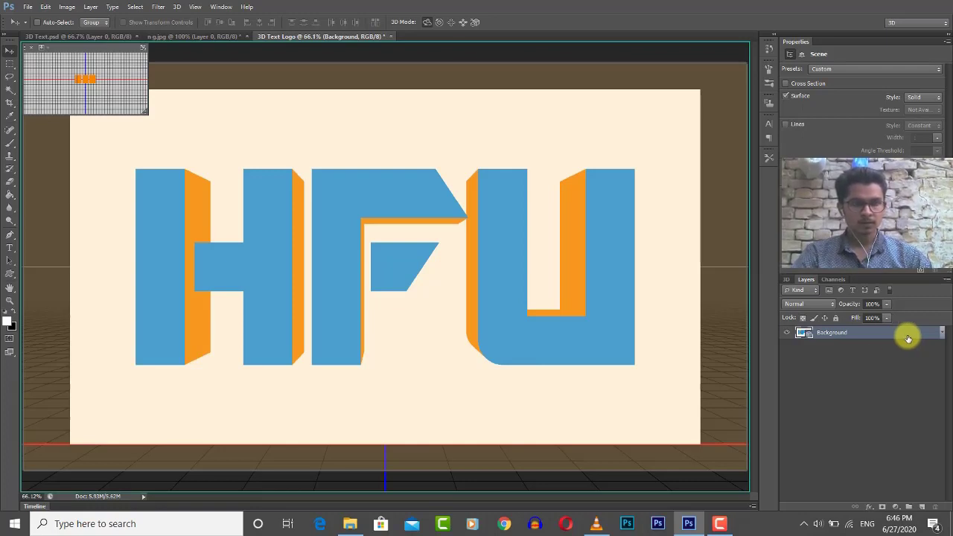
# - Render the merged Background 3D layer
pyautogui.rightClick(907, 338)
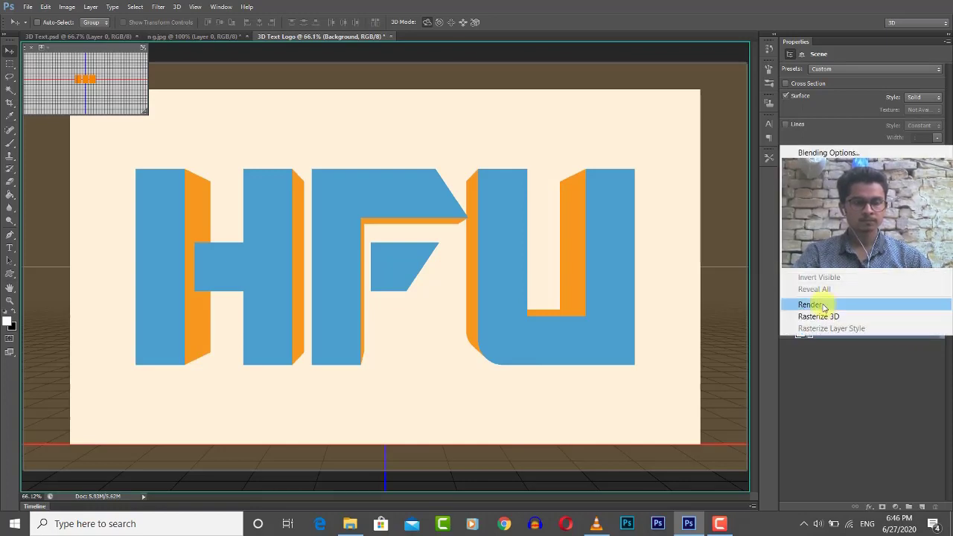
pyautogui.click(177, 10)
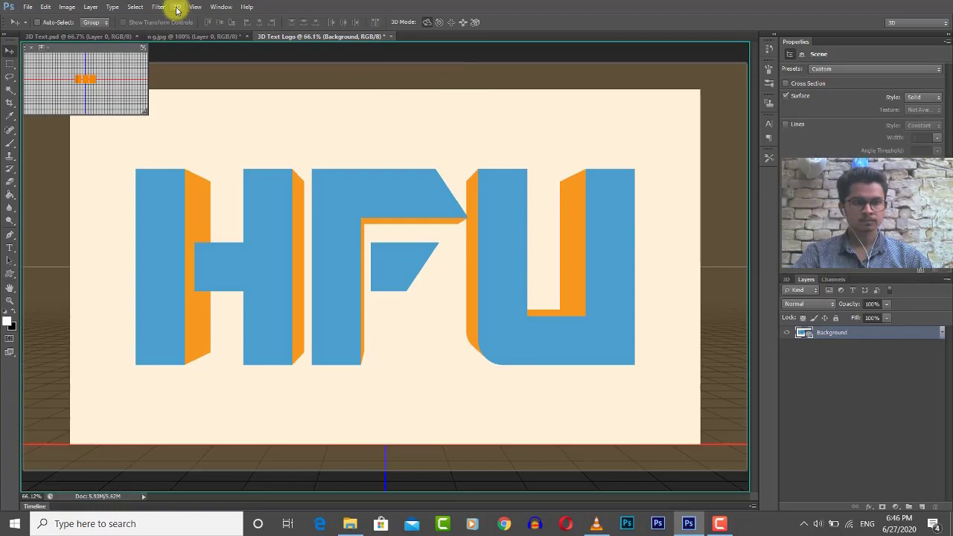
pyautogui.click(177, 10)
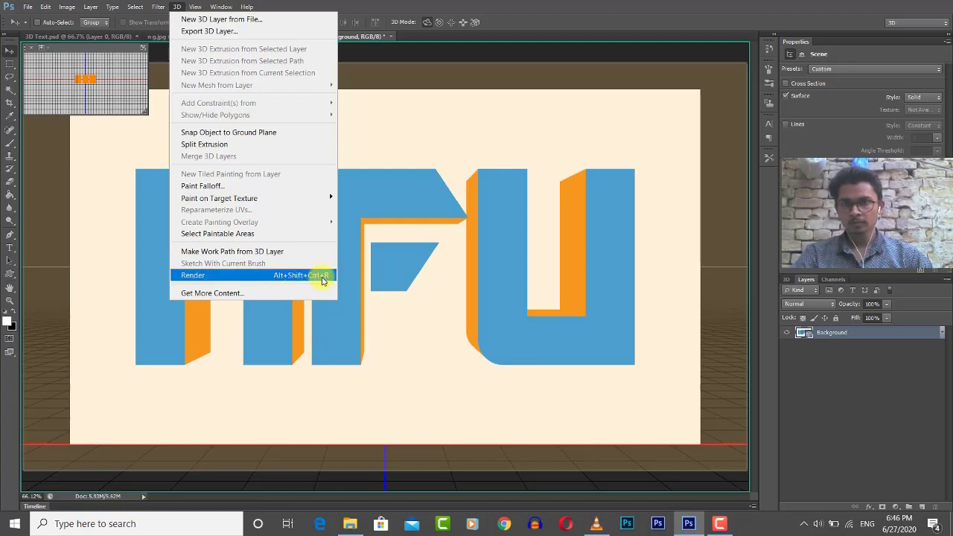
pyautogui.click(927, 332)
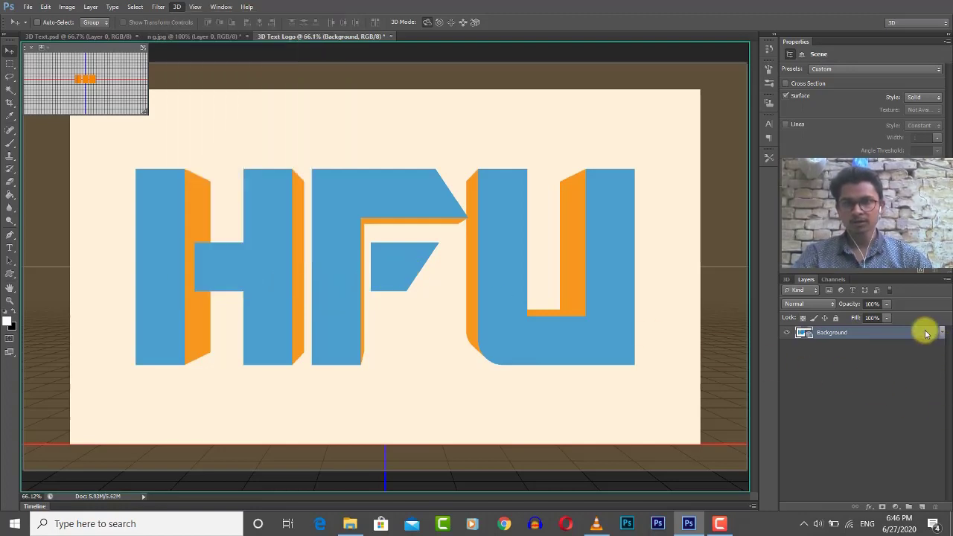
pyautogui.rightClick(927, 332)
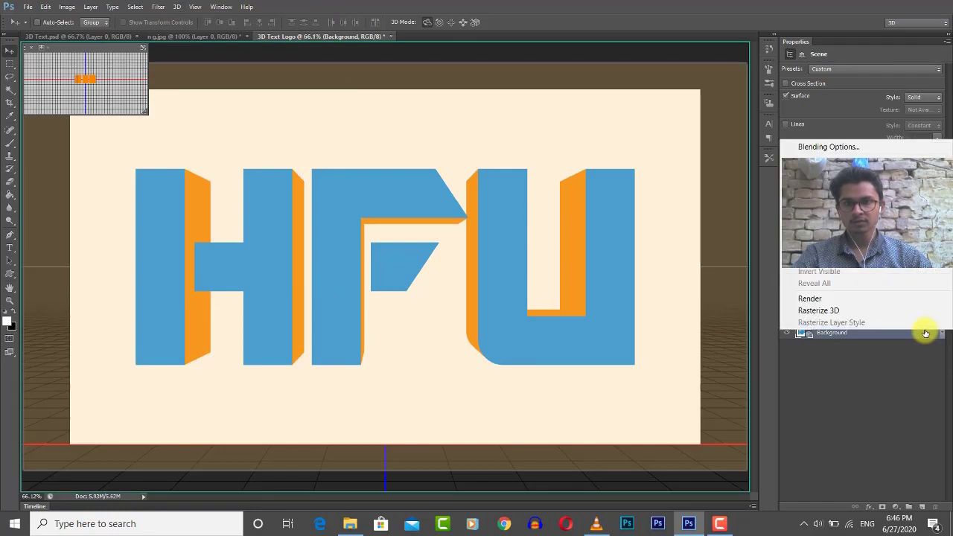
pyautogui.click(826, 299)
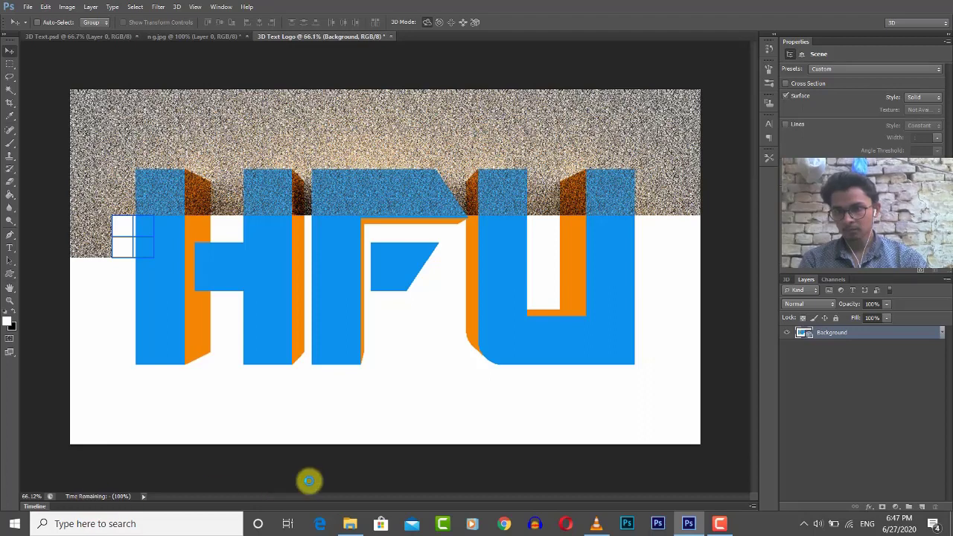
pyautogui.click(716, 523)
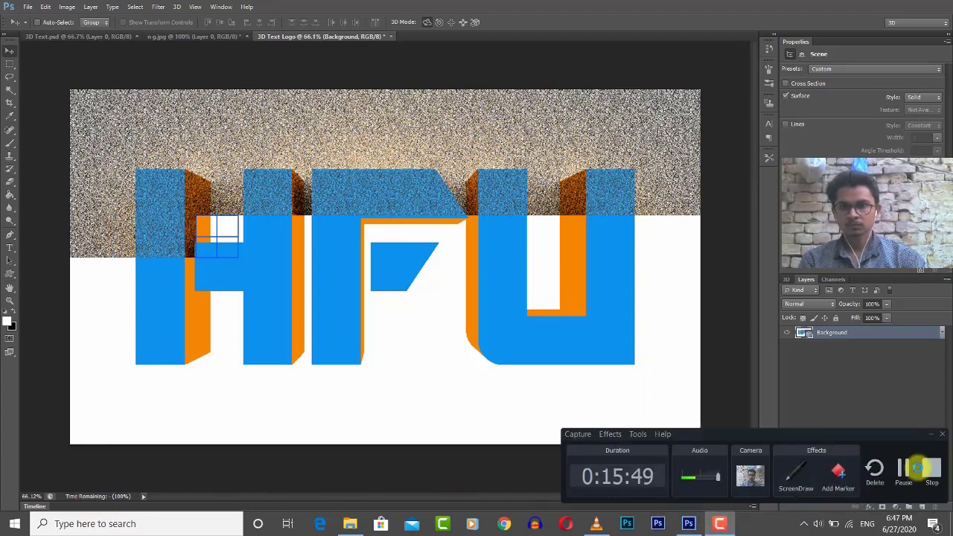
pyautogui.click(903, 469)
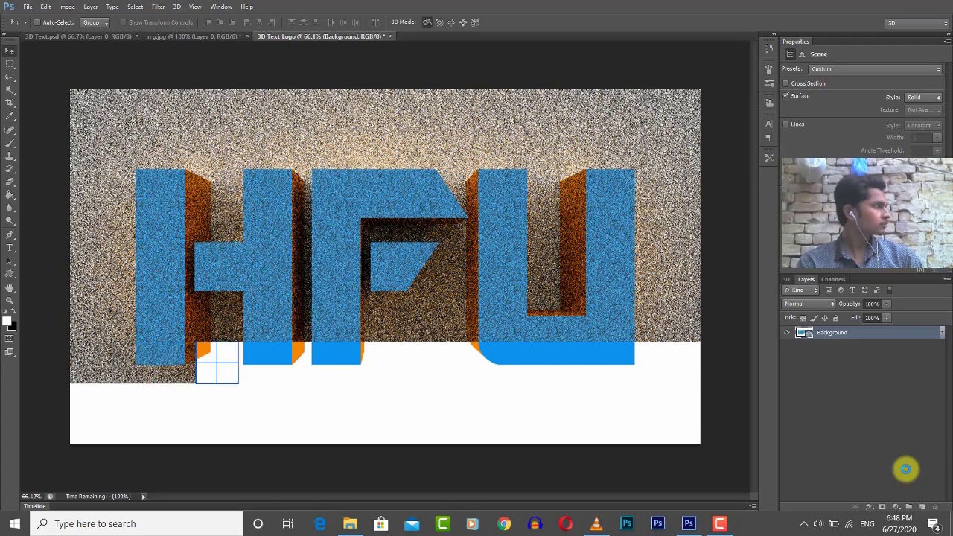
pyautogui.click(726, 523)
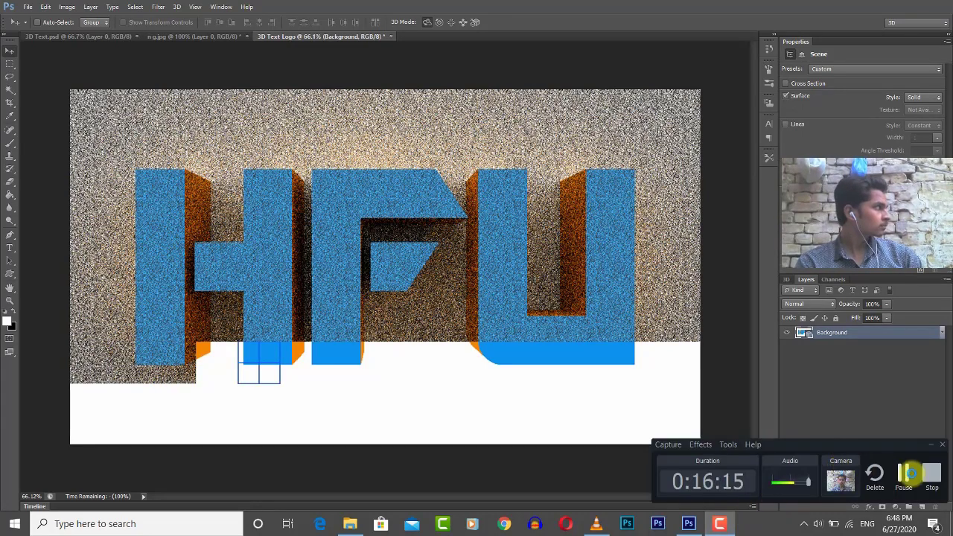
pyautogui.click(910, 472)
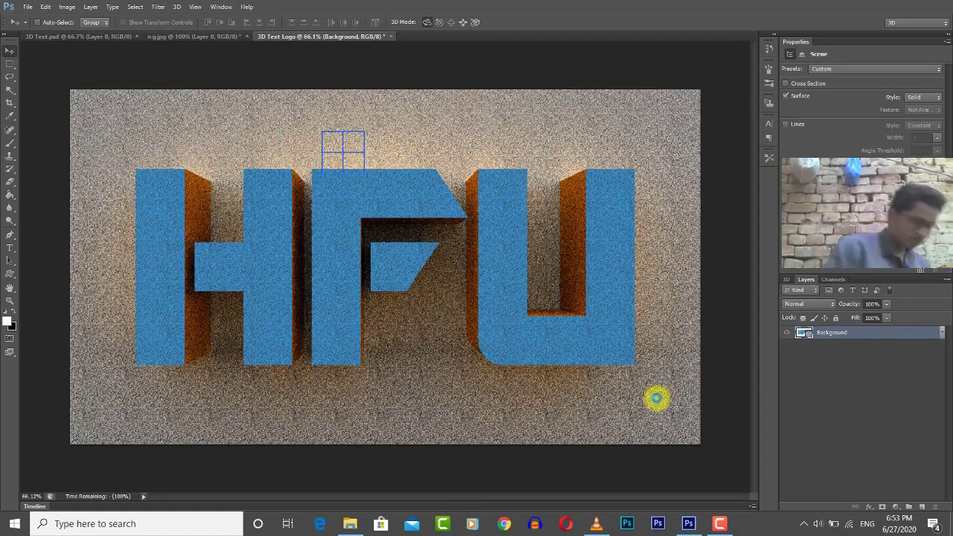
pyautogui.click(722, 520)
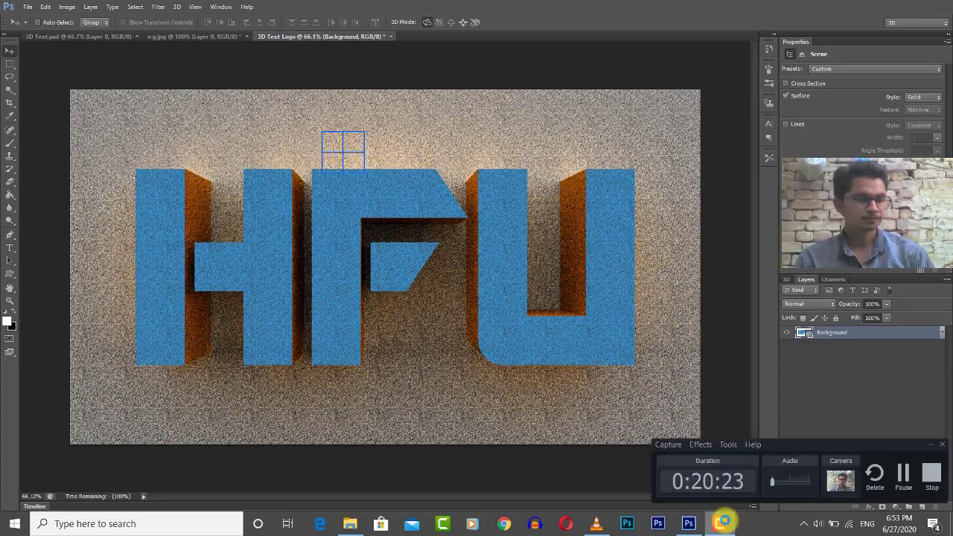
pyautogui.click(722, 520)
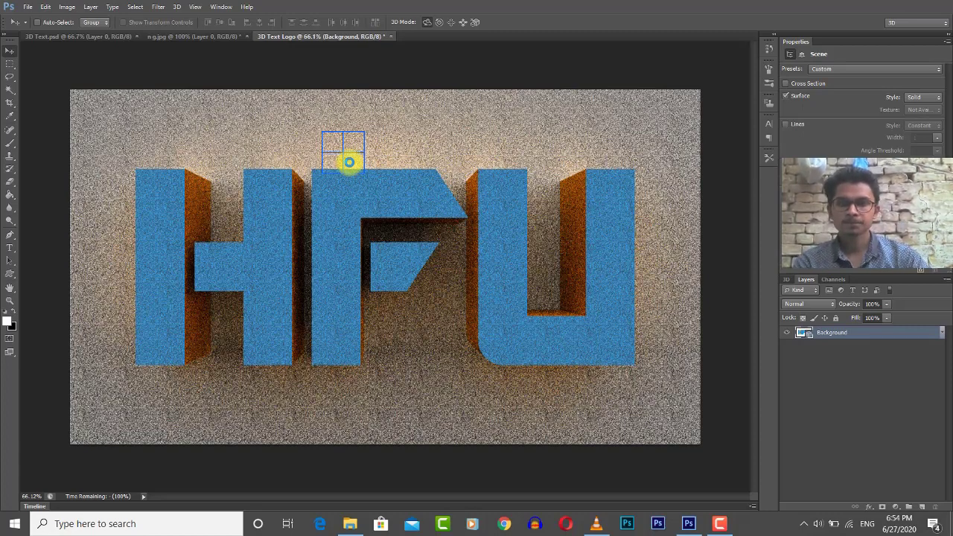
pyautogui.moveTo(347, 160); pyautogui.dragTo(406, 107)
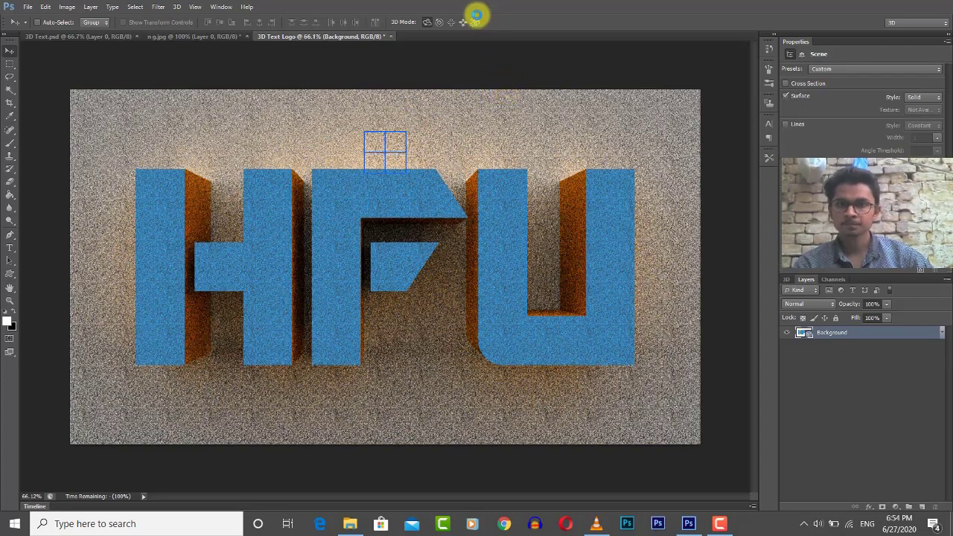
pyautogui.hotkey('ctrl', 'z')
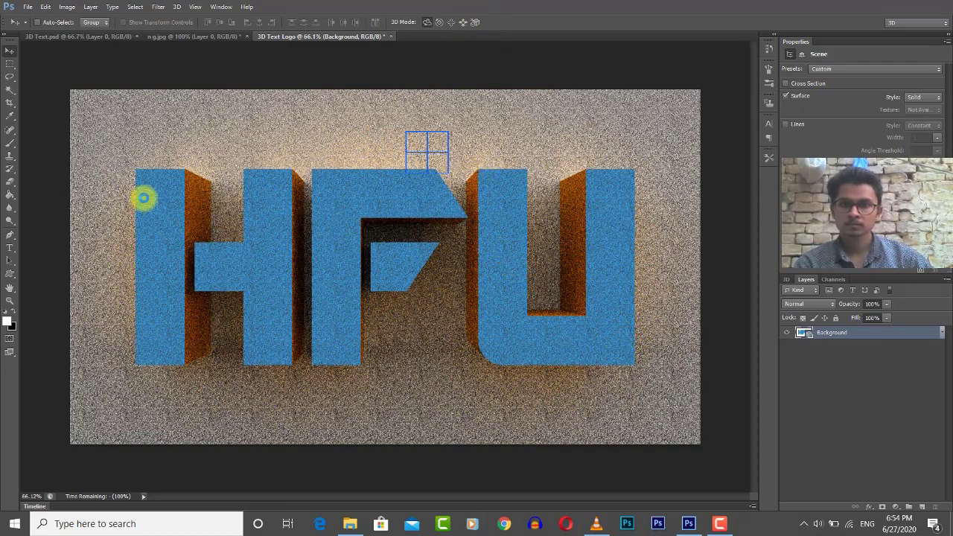
pyautogui.moveTo(164, 193); pyautogui.dragTo(170, 189)
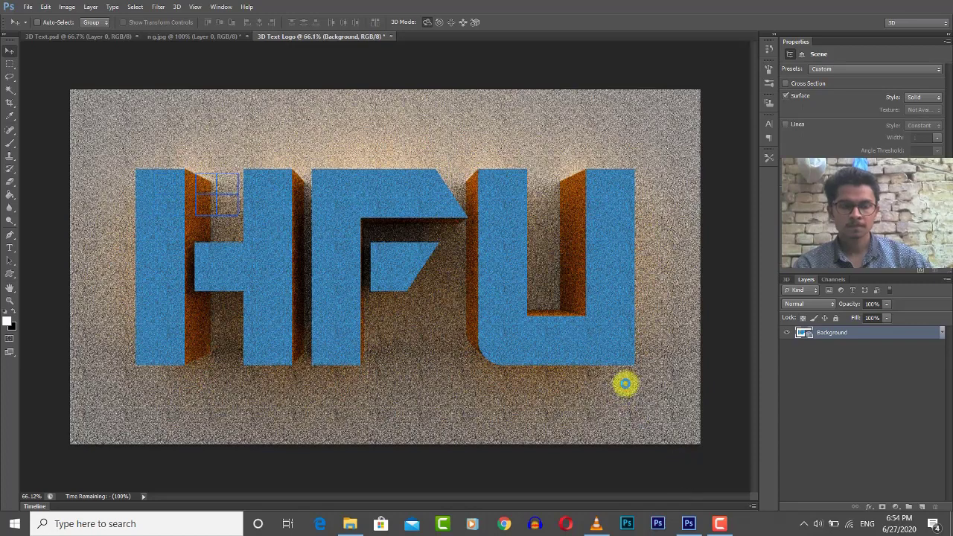
pyautogui.moveTo(701, 525)
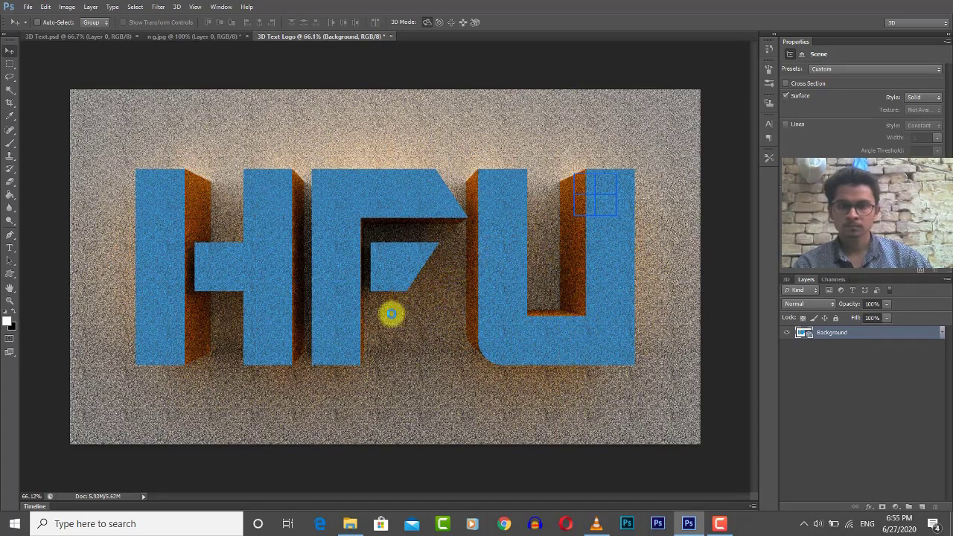
pyautogui.click(689, 523)
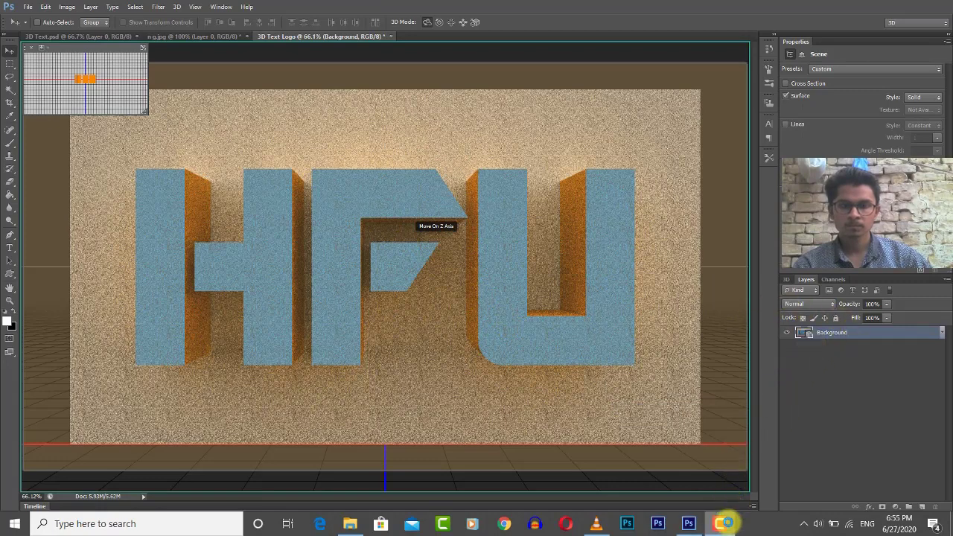
pyautogui.click(721, 523)
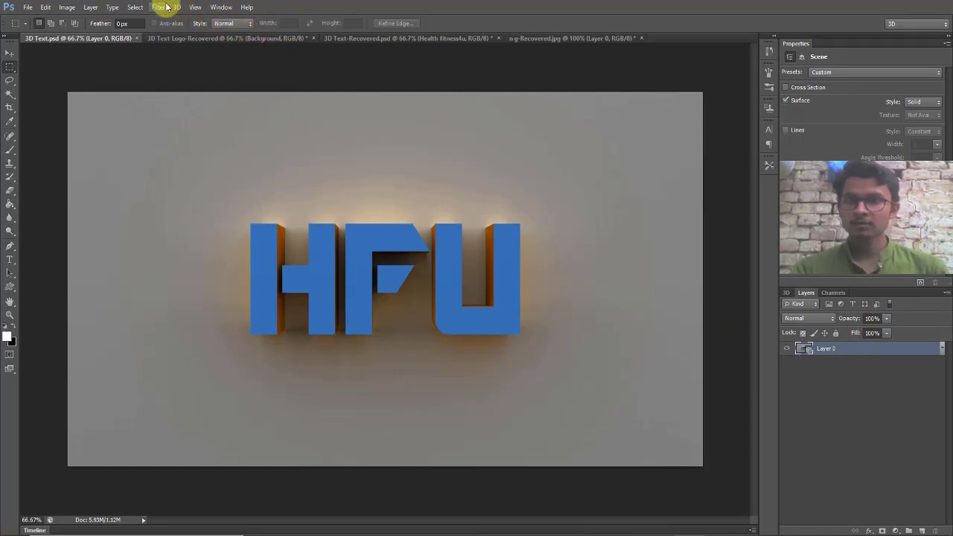
# - Rasterize the 3D Layer 0 and apply a Surface Blur with a 5-pixel radius and a threshold of 15 levels
pyautogui.rightClick(918, 356)
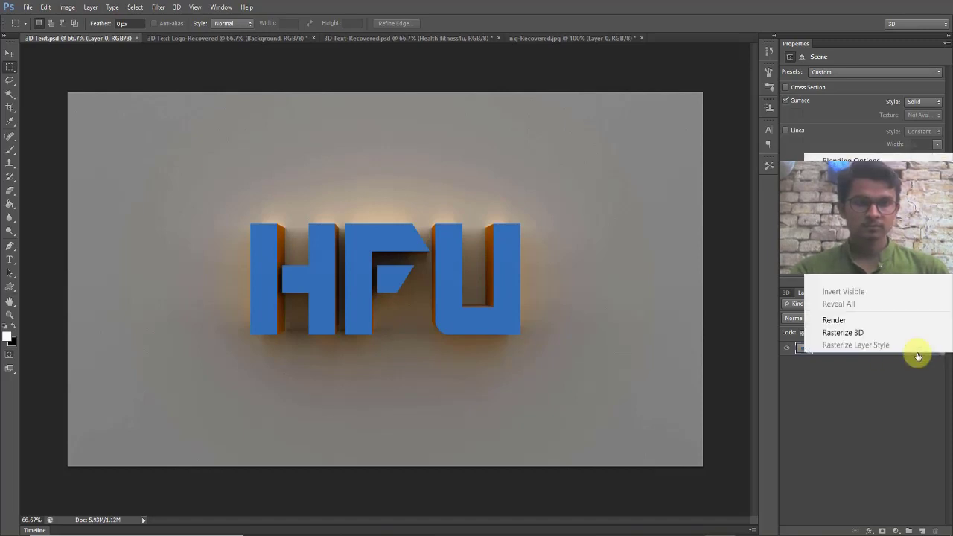
pyautogui.click(860, 339)
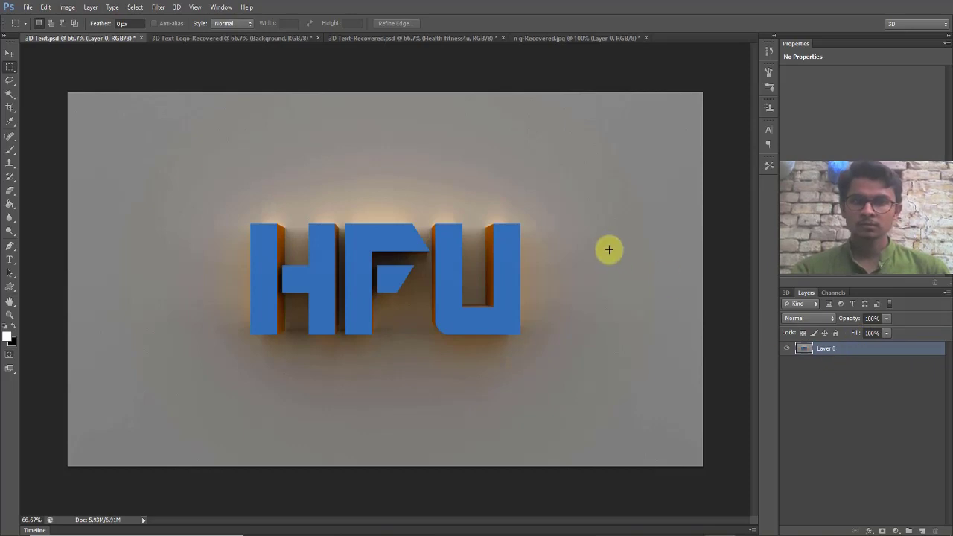
pyautogui.click(161, 7)
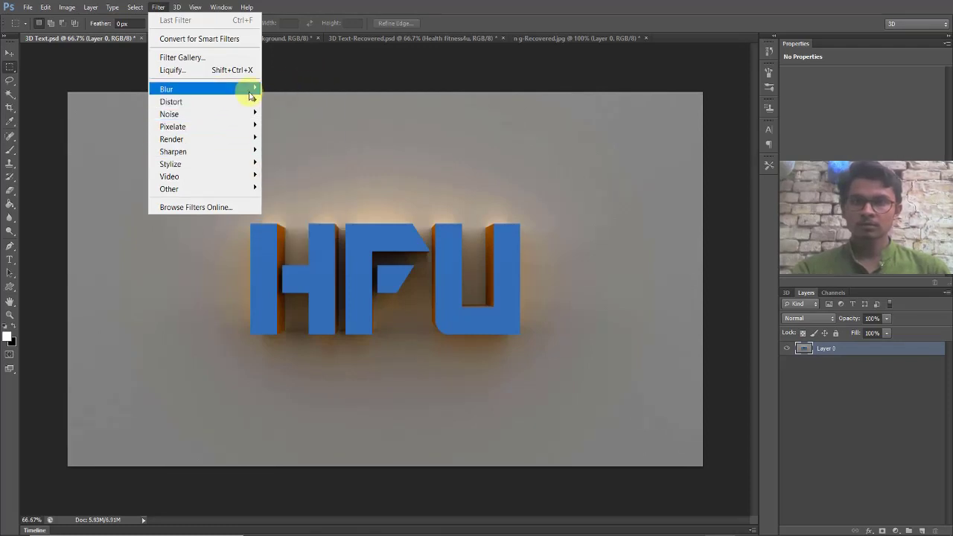
pyautogui.moveTo(245, 89)
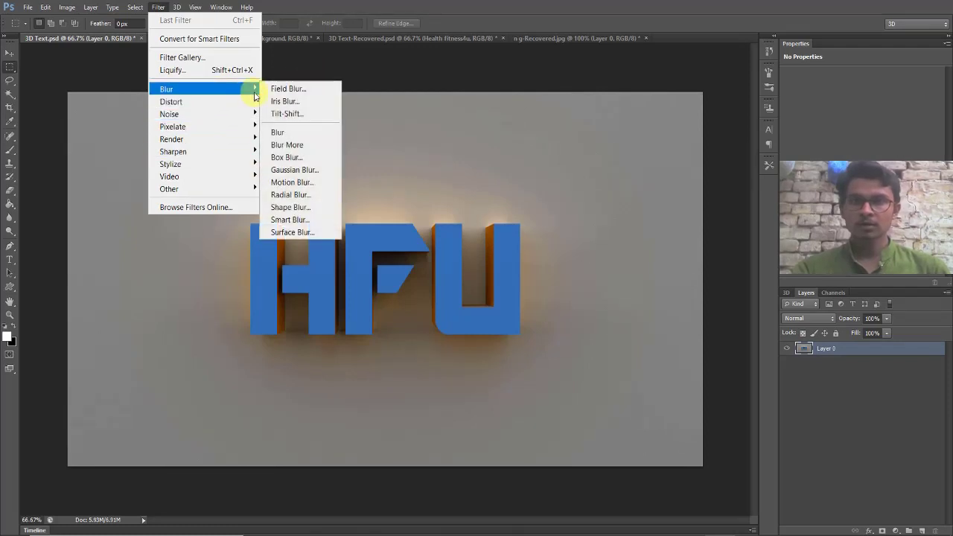
pyautogui.click(305, 235)
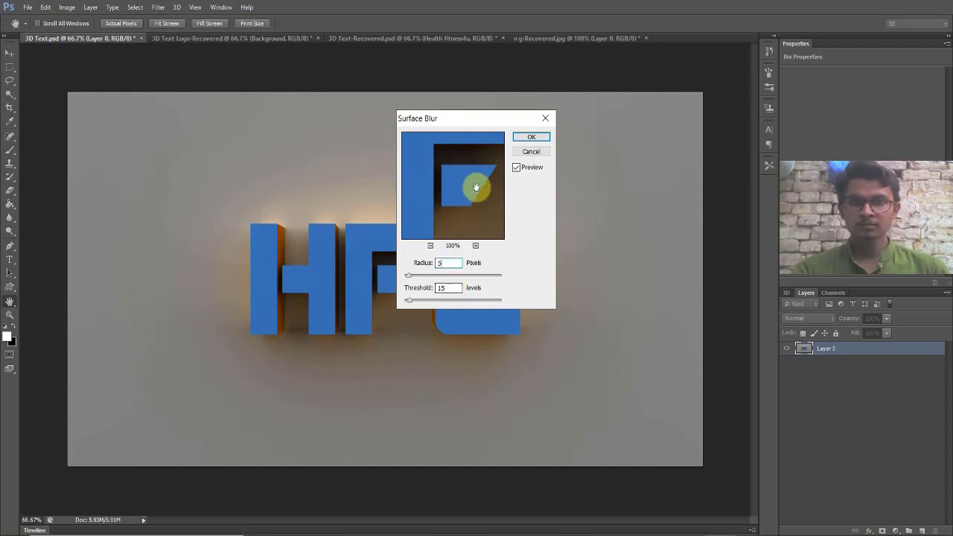
pyautogui.click(531, 137)
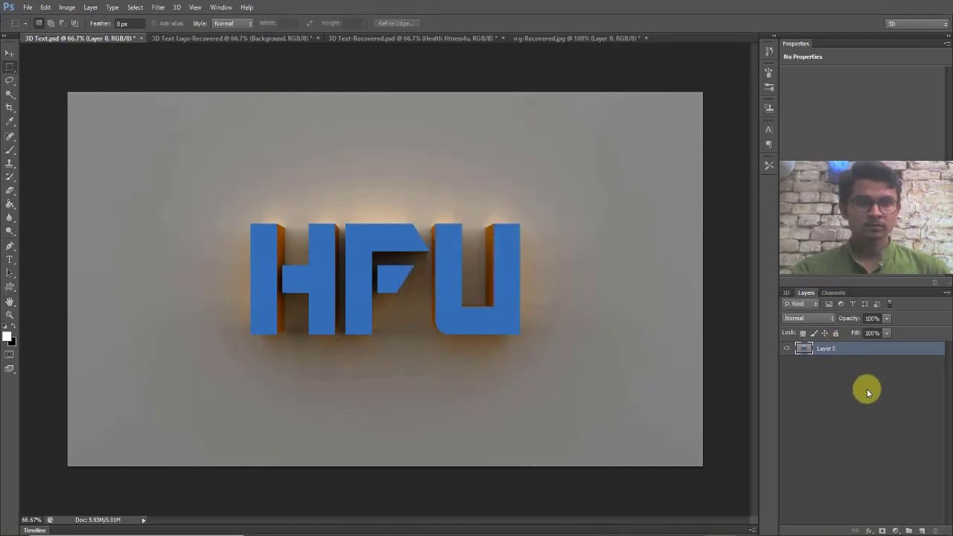
# - Add a new empty layer above Layer 0 and make Layer 0 the active layer again
pyautogui.click(923, 531)
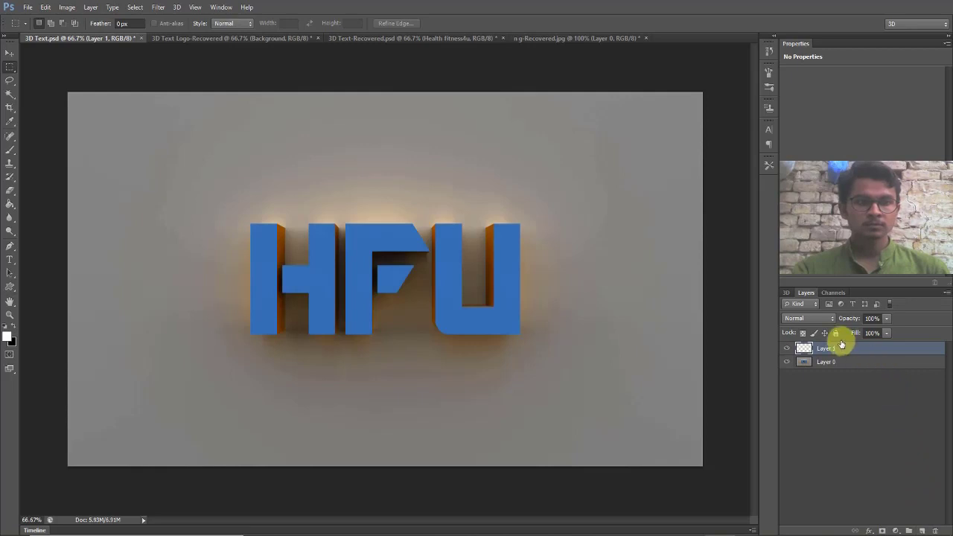
pyautogui.click(882, 364)
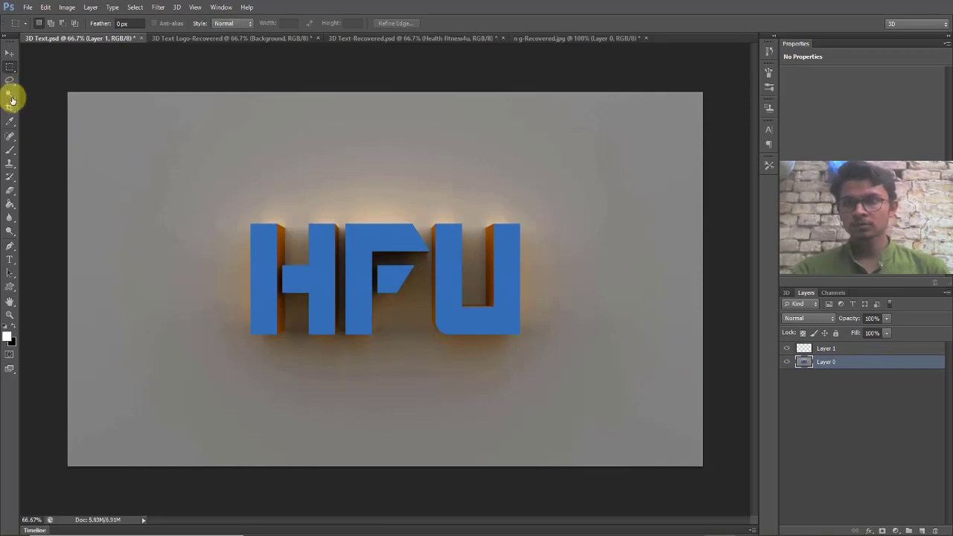
pyautogui.press('space')
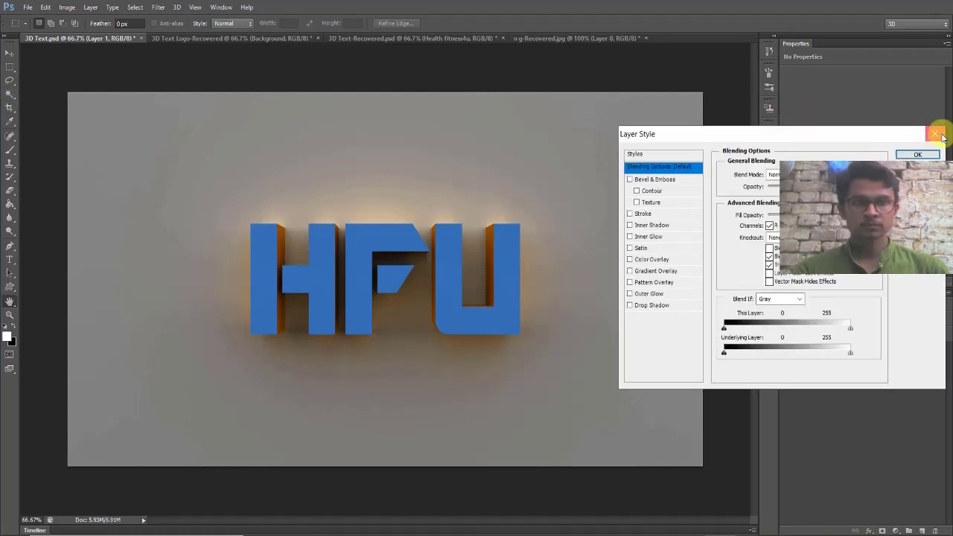
pyautogui.press('Escape')
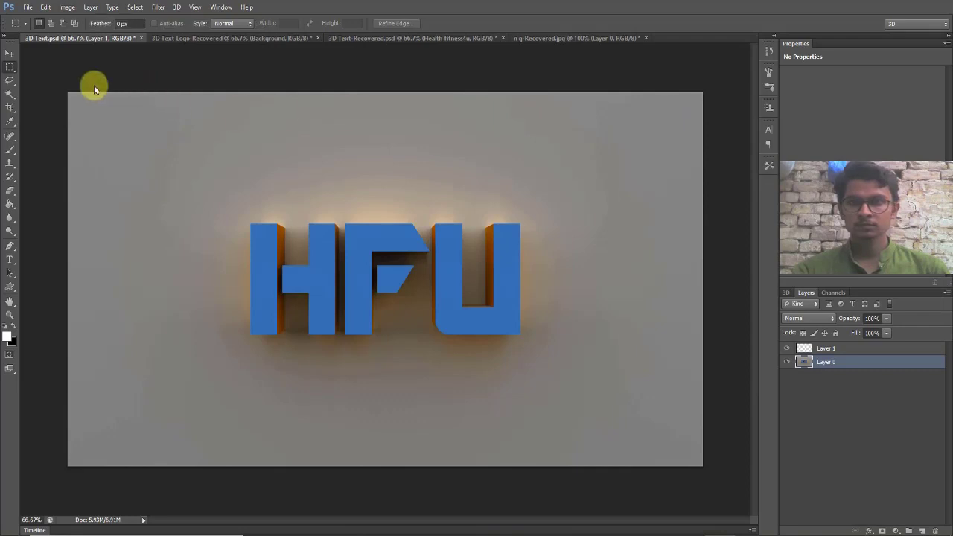
# - Select the blue front faces of the letters H, F and U on Layer 0 with the Magic Wand
pyautogui.click(10, 94)
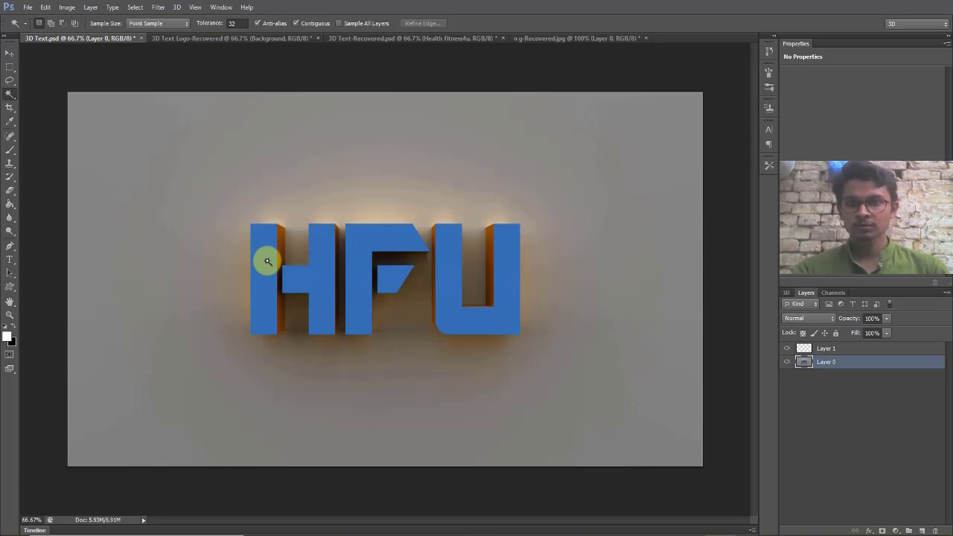
pyautogui.click(267, 261)
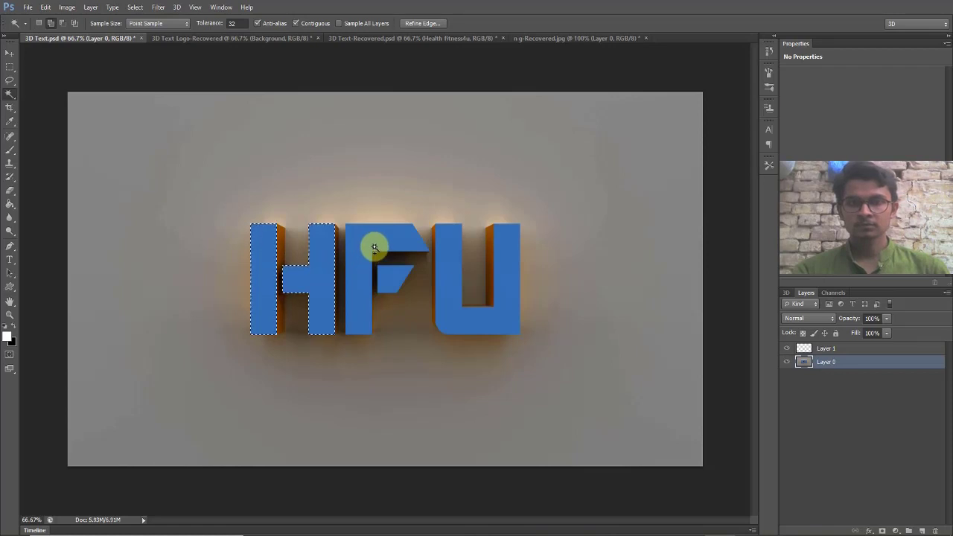
pyautogui.keyDown('shift'); pyautogui.click(374, 248); pyautogui.keyUp('shift')
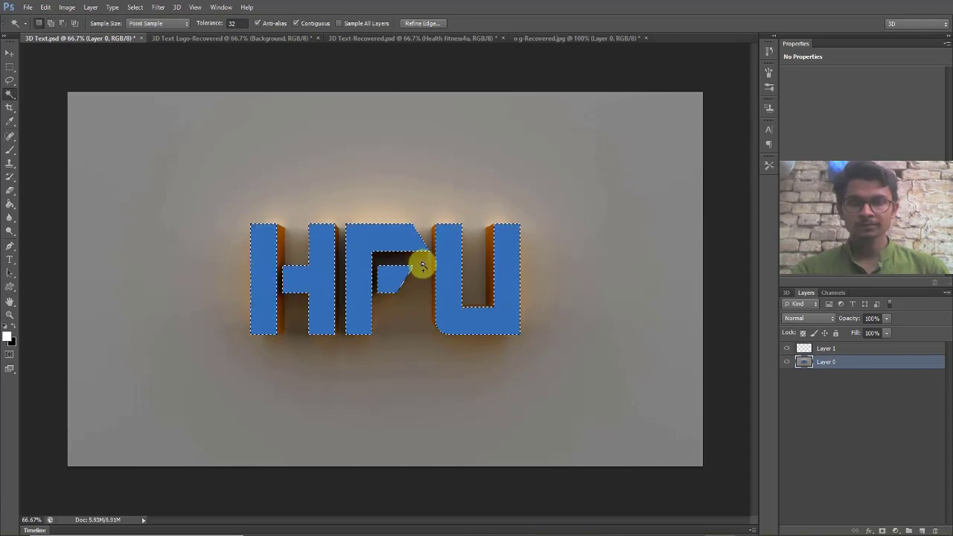
# - Try to copy the selected letter fronts with the empty Layer 1 active
pyautogui.click(882, 350)
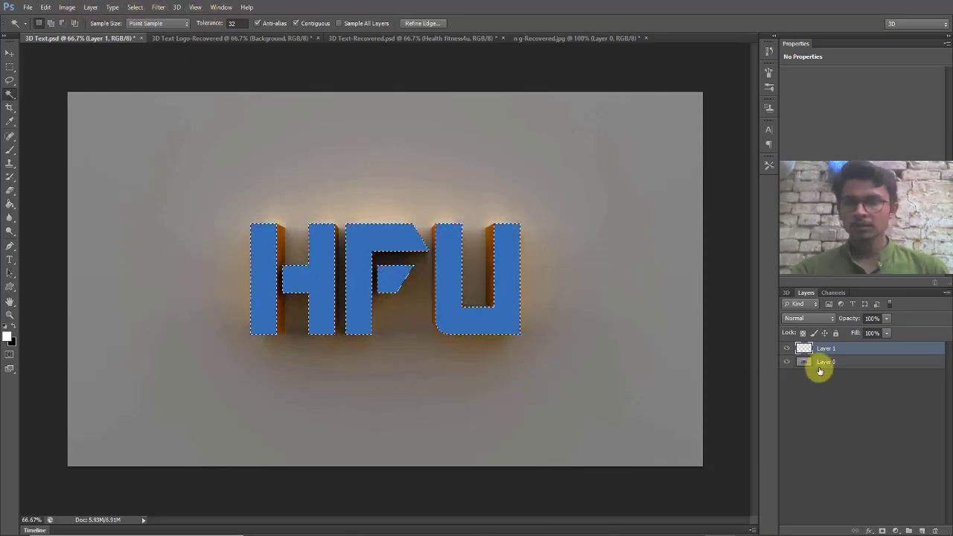
pyautogui.click(44, 7)
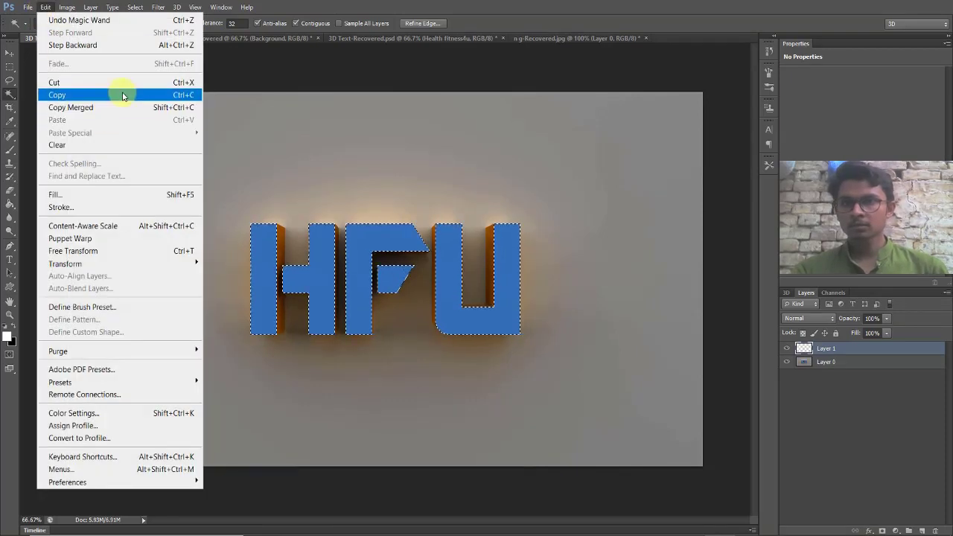
pyautogui.click(123, 95)
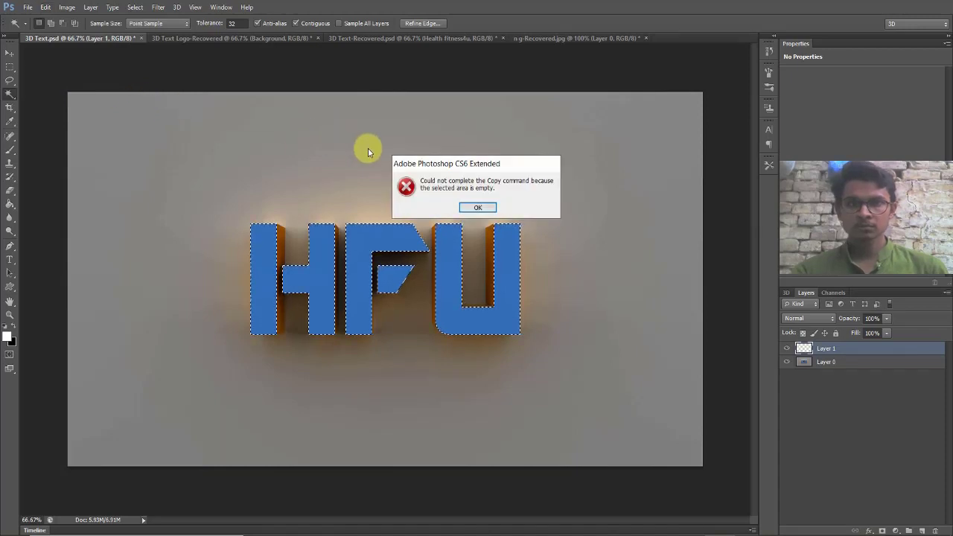
pyautogui.click(487, 209)
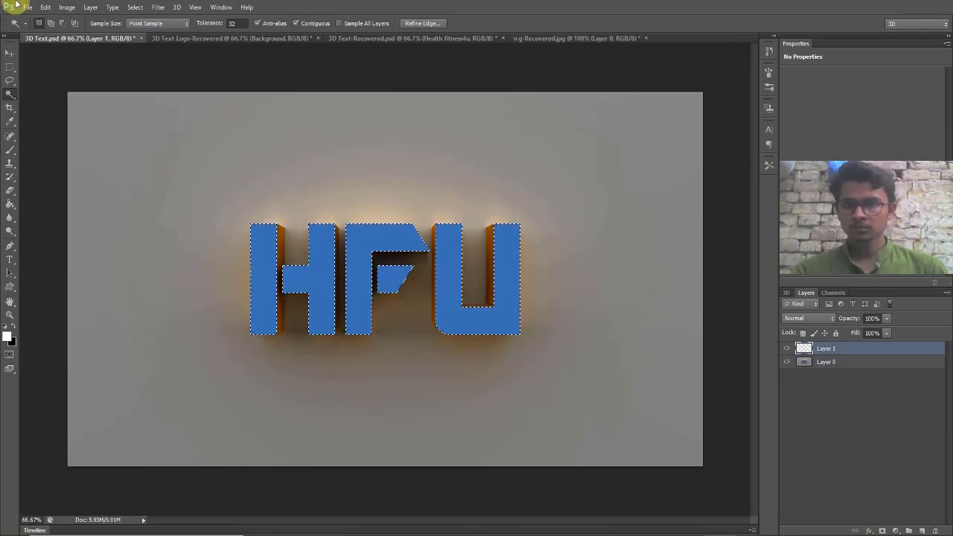
pyautogui.click(49, 8)
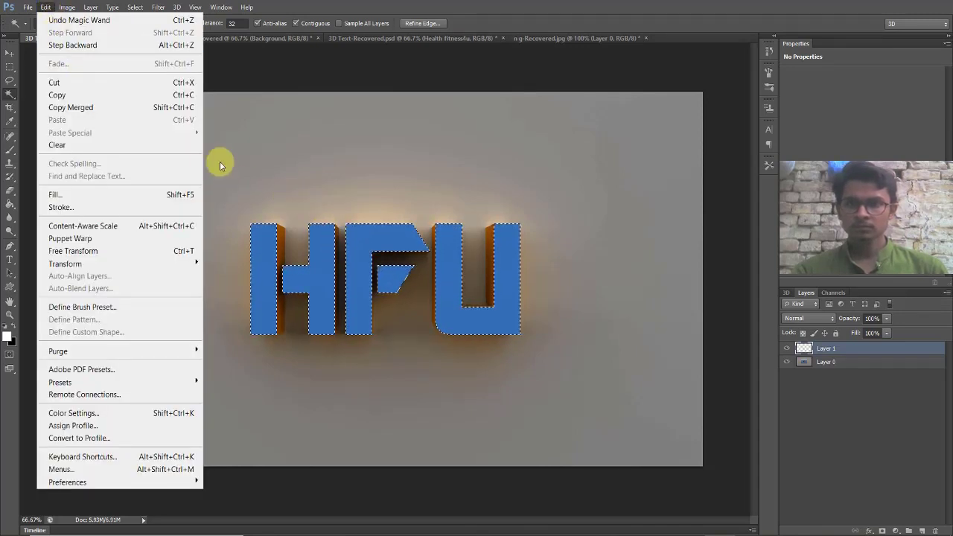
pyautogui.click(113, 94)
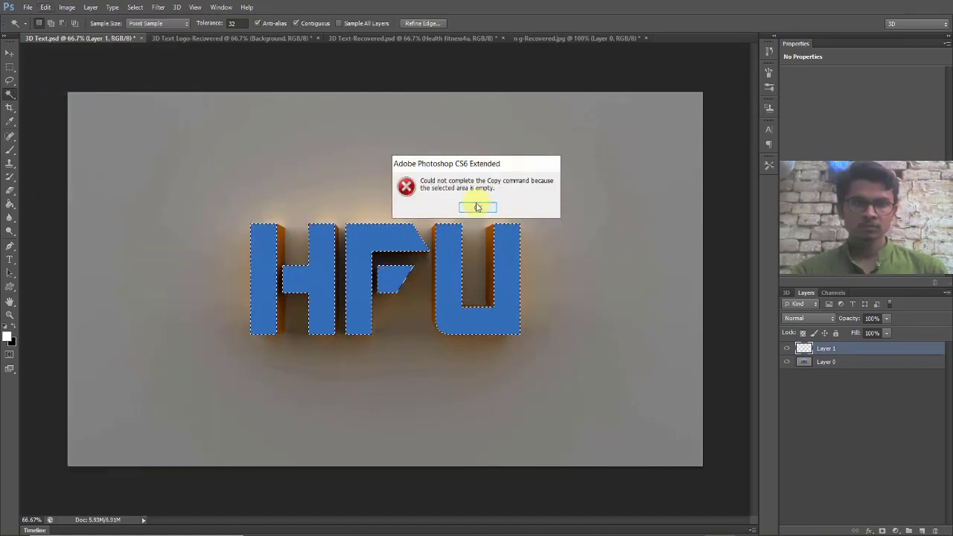
pyautogui.click(479, 207)
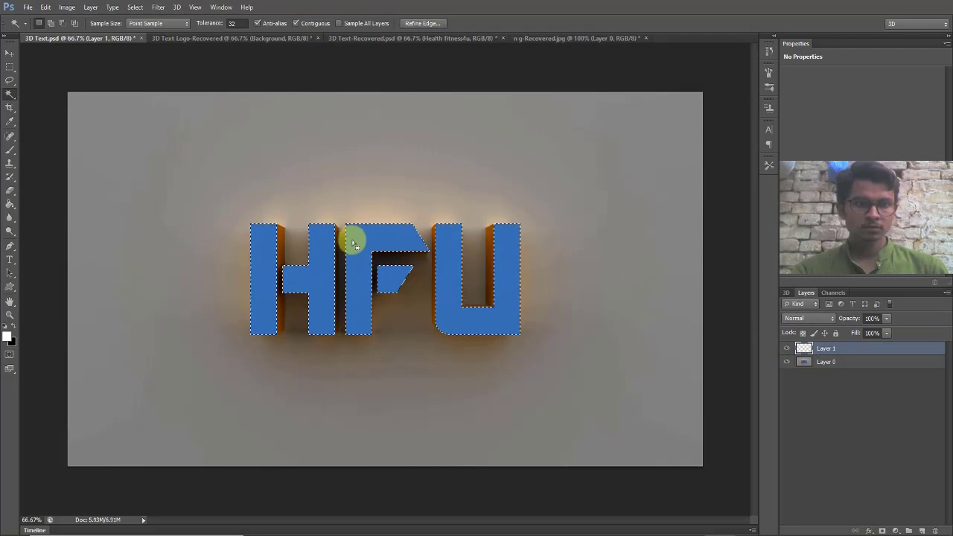
# - Copy the selected blue letter fronts from Layer 0
pyautogui.click(866, 366)
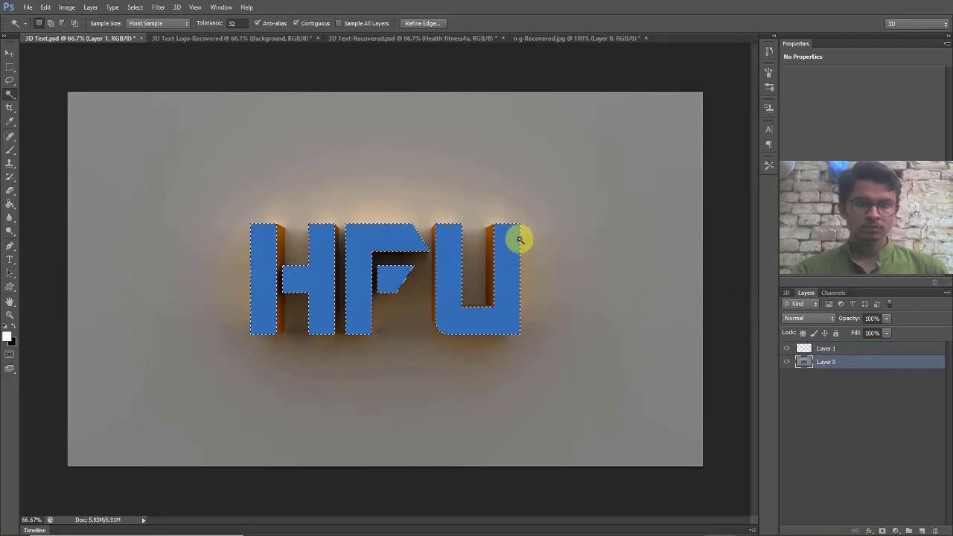
pyautogui.click(46, 7)
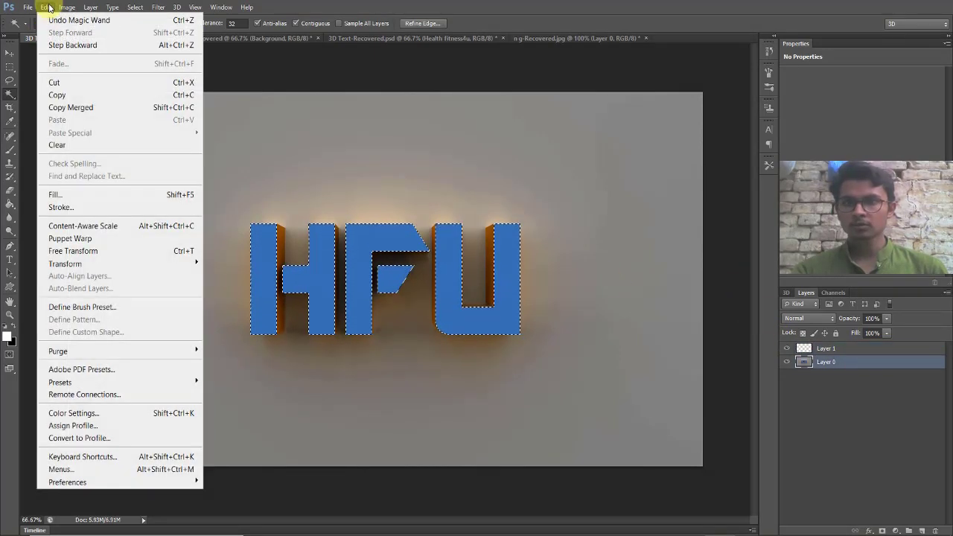
pyautogui.click(67, 101)
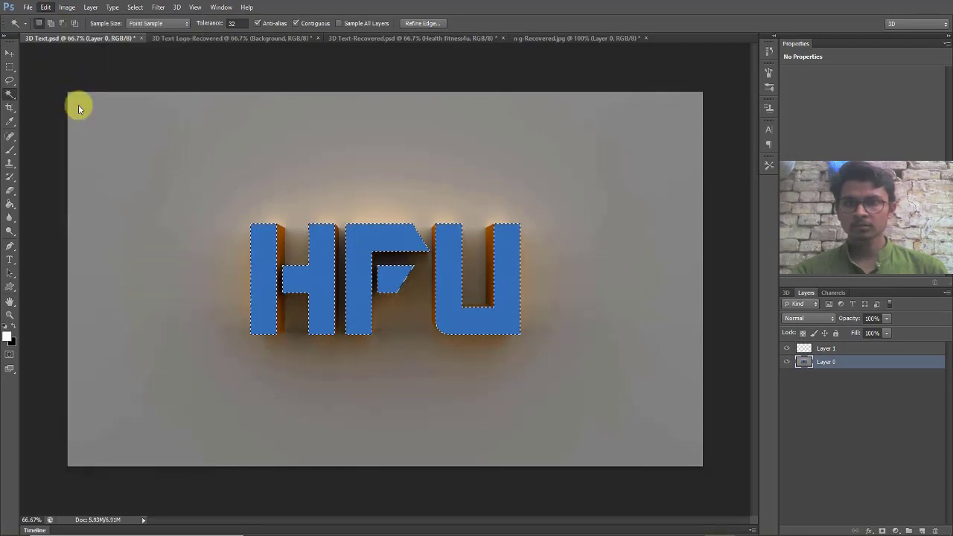
# - Make Layer 1 active and paste the copied blue letter fronts onto it
pyautogui.click(862, 349)
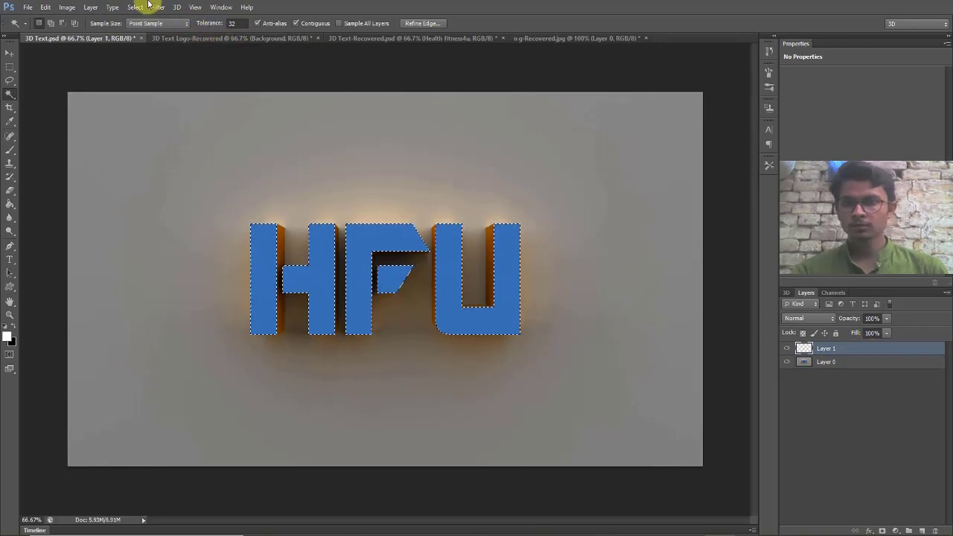
pyautogui.click(48, 8)
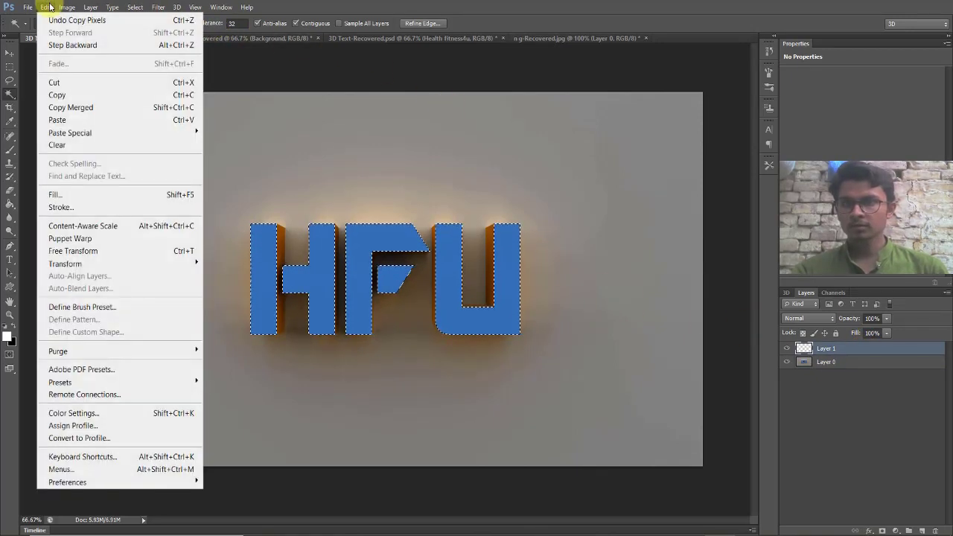
pyautogui.click(105, 121)
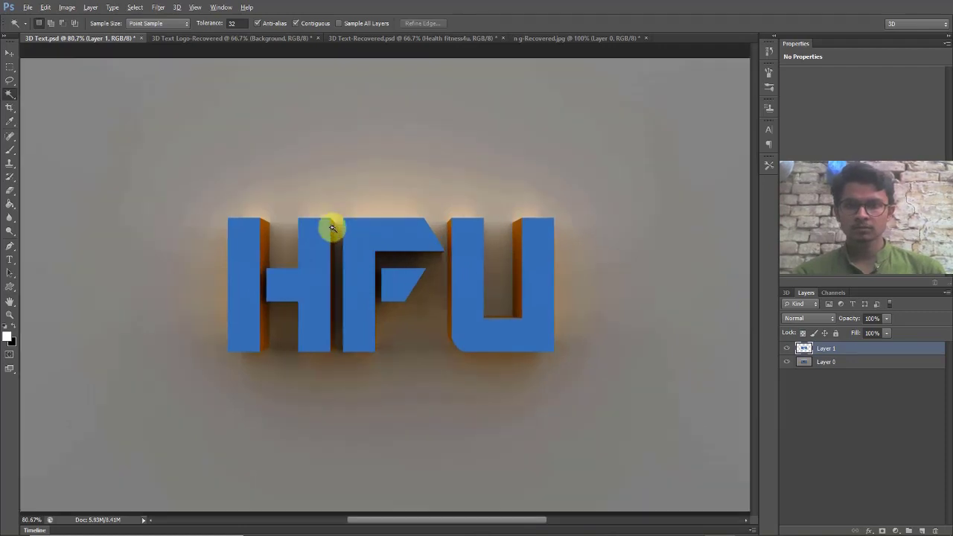
# - Select the front faces of the letters H, F and U on Layer 1 with the Magic Wand
pyautogui.scroll(1, 329, 224)
pyautogui.scroll(1, 329, 225)
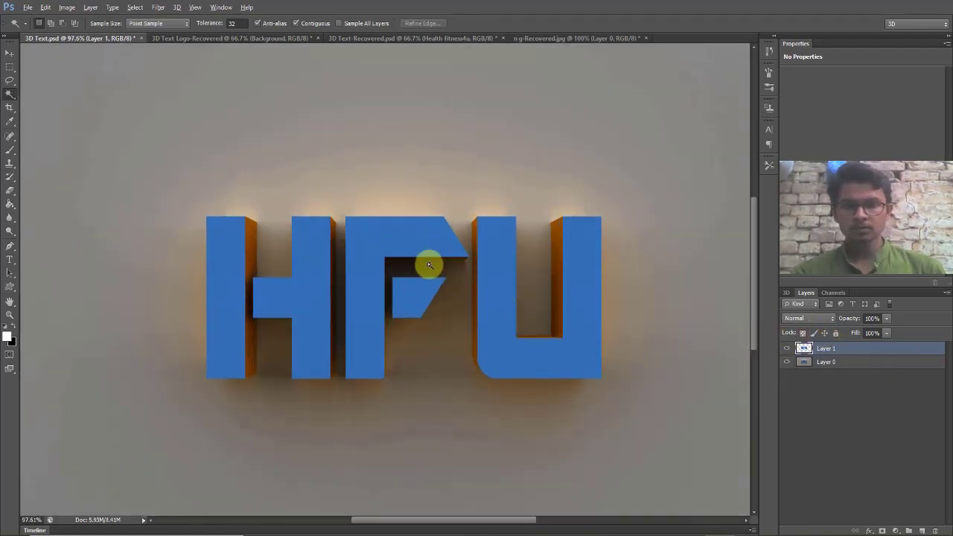
pyautogui.scroll(1, 422, 262)
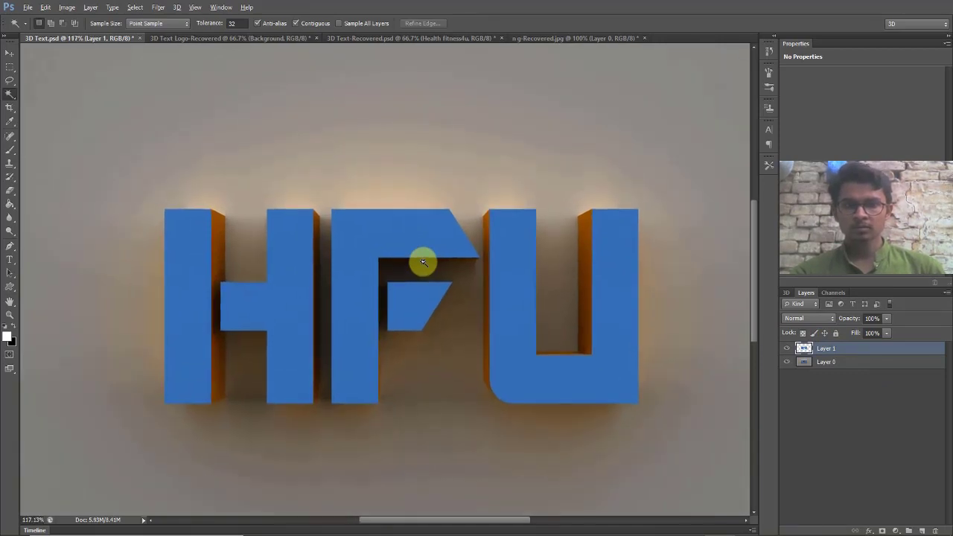
pyautogui.scroll(-1, 422, 262)
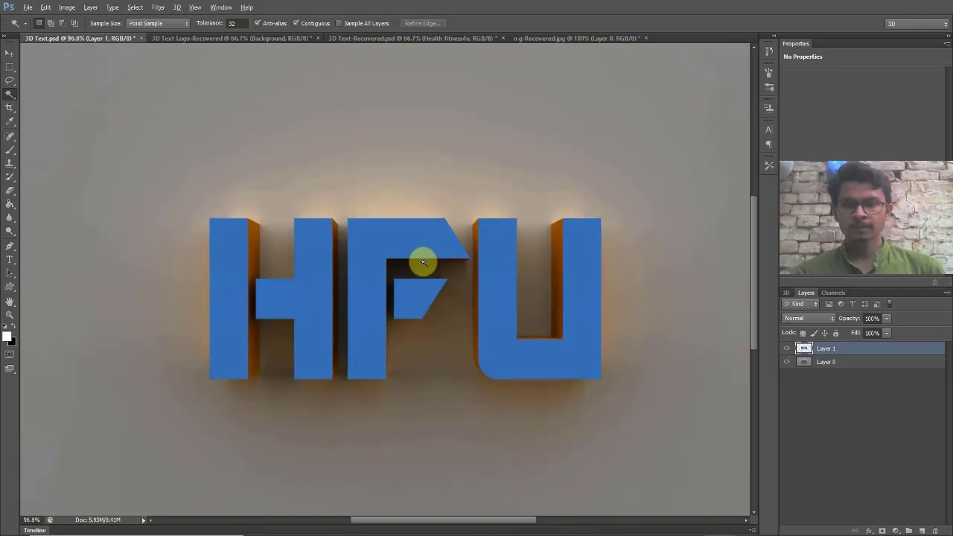
pyautogui.scroll(-1, 422, 262)
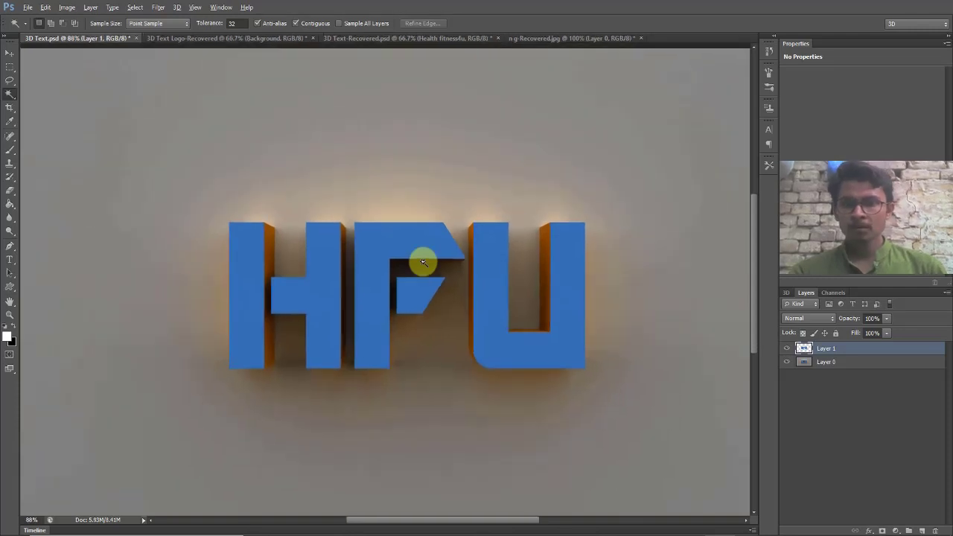
pyautogui.click(300, 286)
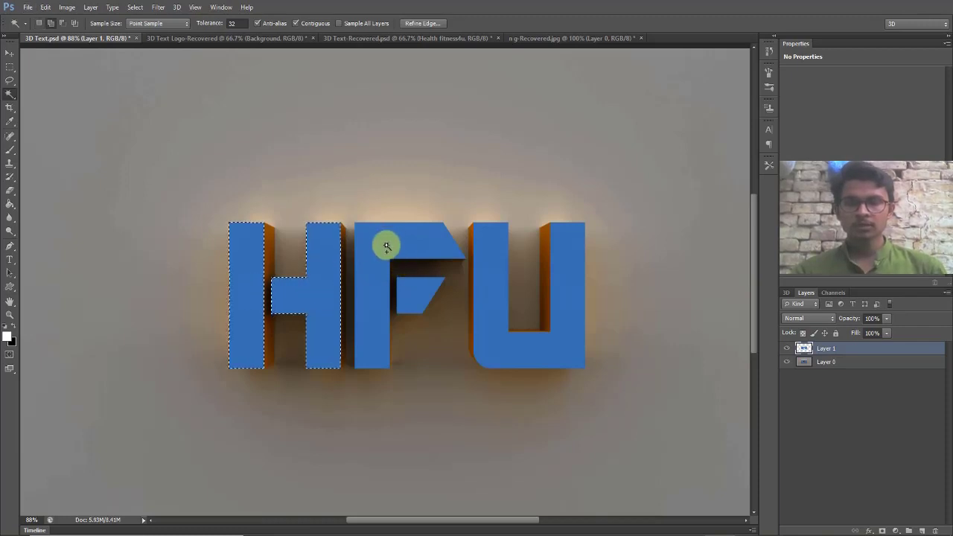
pyautogui.keyDown('shift'); pyautogui.click(419, 298); pyautogui.keyUp('shift')
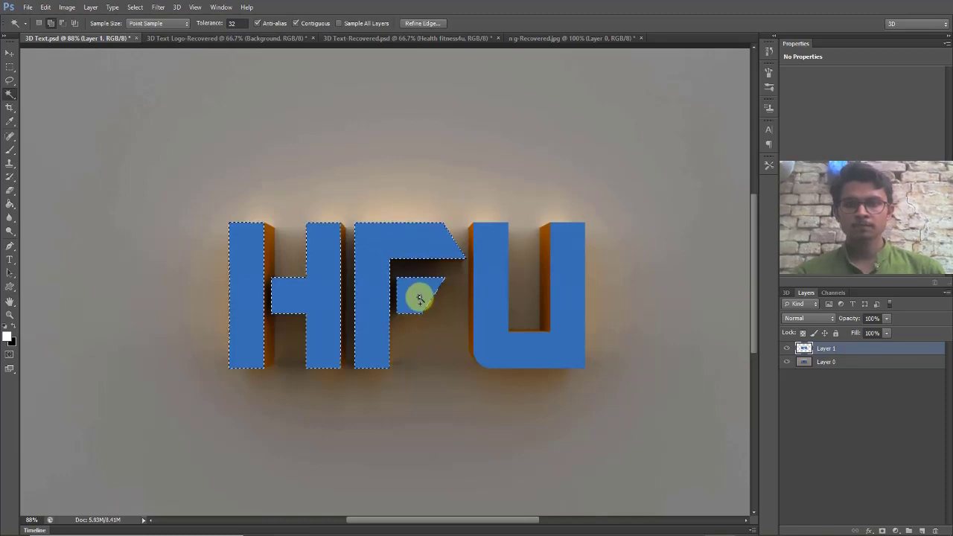
pyautogui.keyDown('shift'); pyautogui.click(546, 278); pyautogui.keyUp('shift')
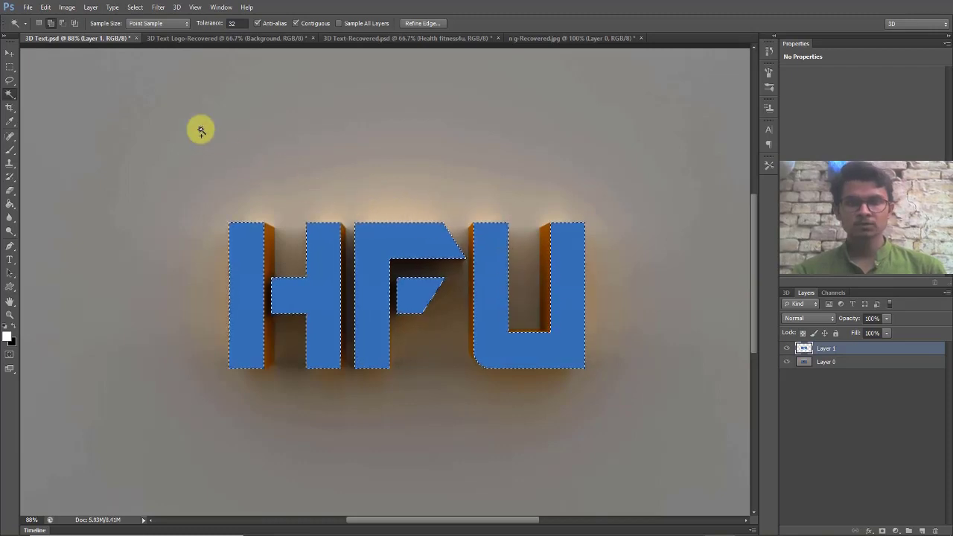
# - Fill the selected letter fronts on Layer 1 with the dark grey colour #535353 in Normal mode at 100% opacity
pyautogui.click(46, 7)
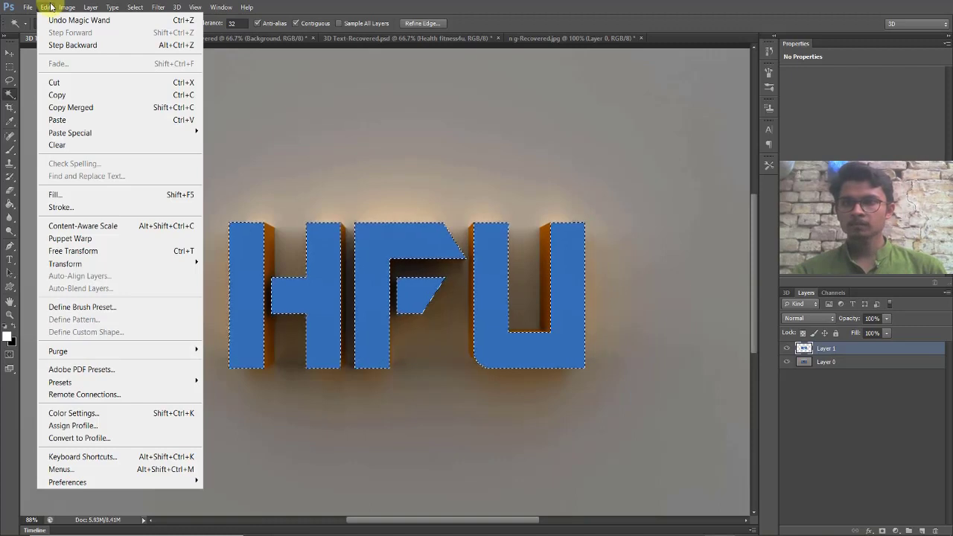
pyautogui.click(97, 195)
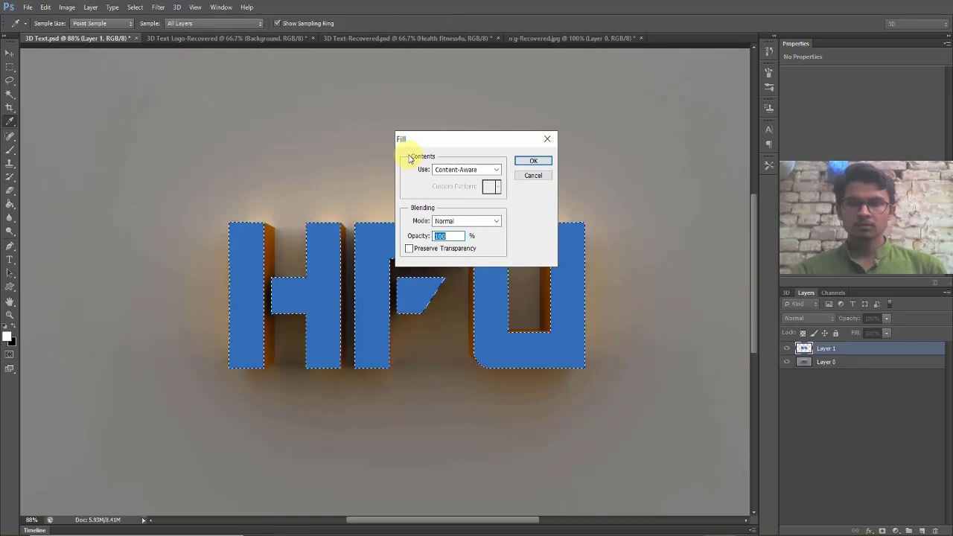
pyautogui.moveTo(419, 155); pyautogui.dragTo(524, 193)
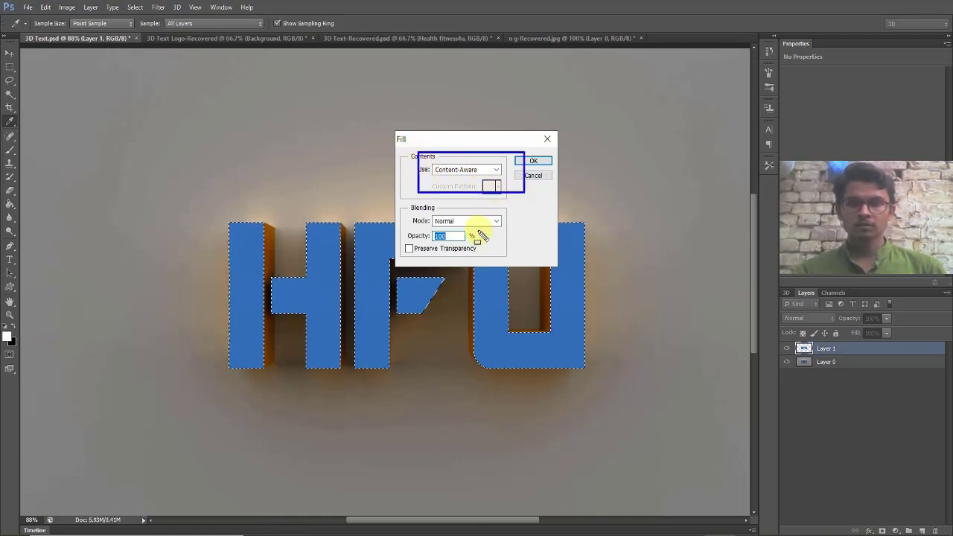
pyautogui.click(497, 170)
pyautogui.click(497, 170)
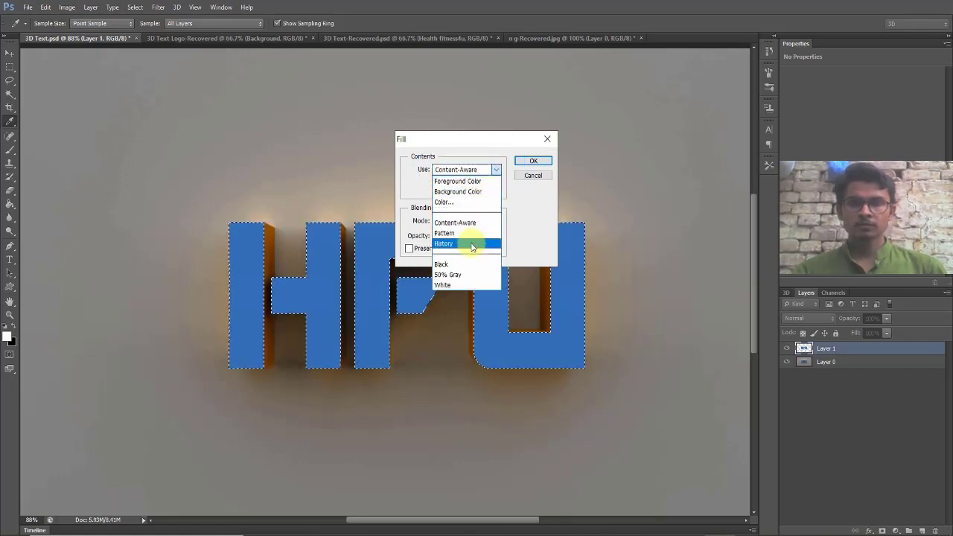
pyautogui.click(456, 206)
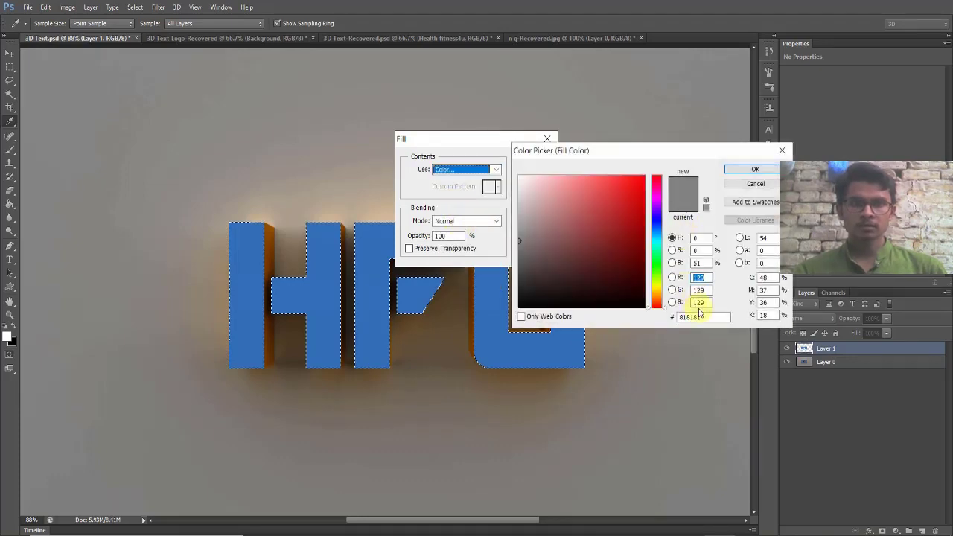
pyautogui.click(700, 317)
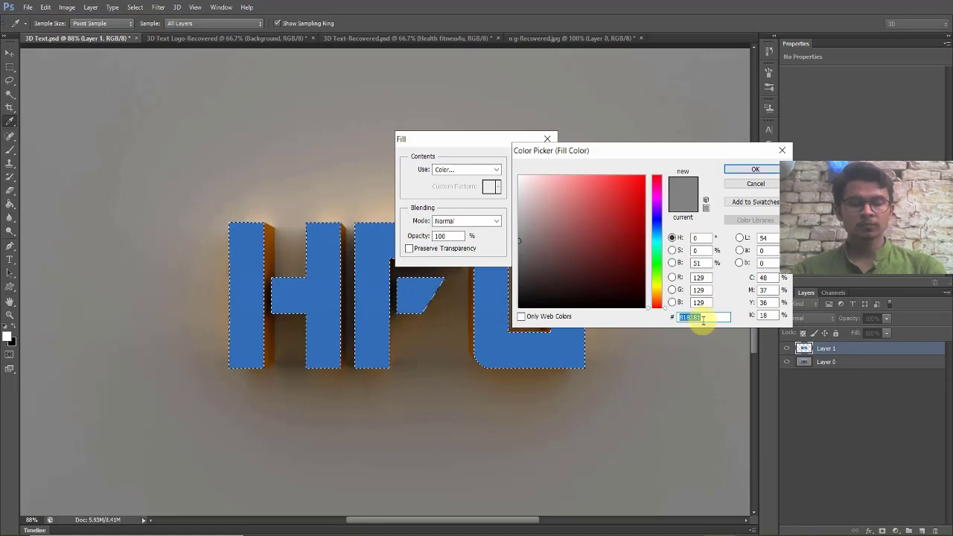
pyautogui.write('005353')
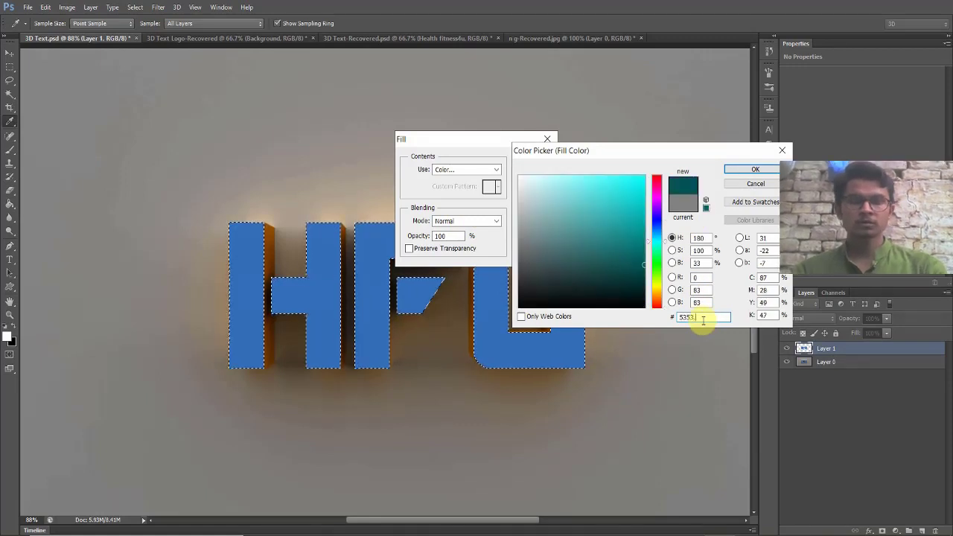
pyautogui.write('53')
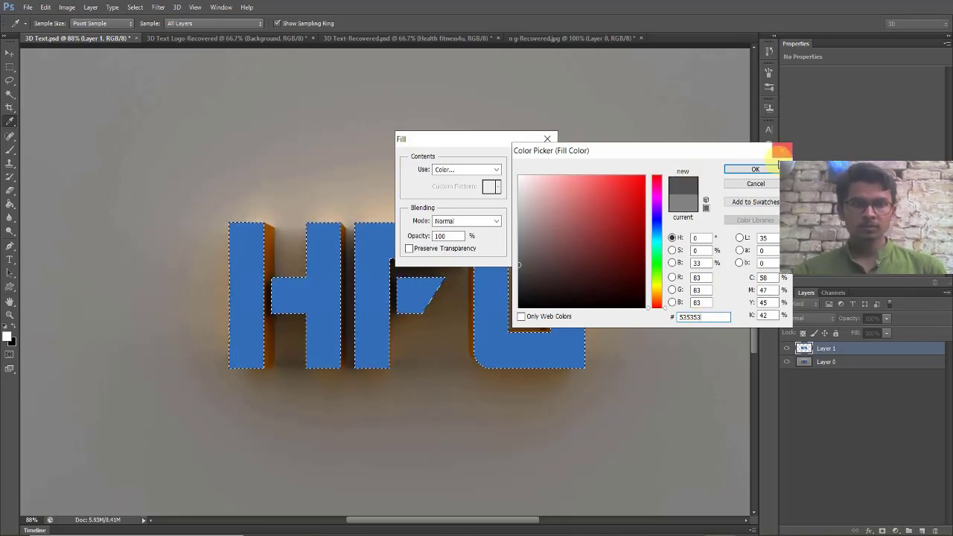
pyautogui.click(772, 168)
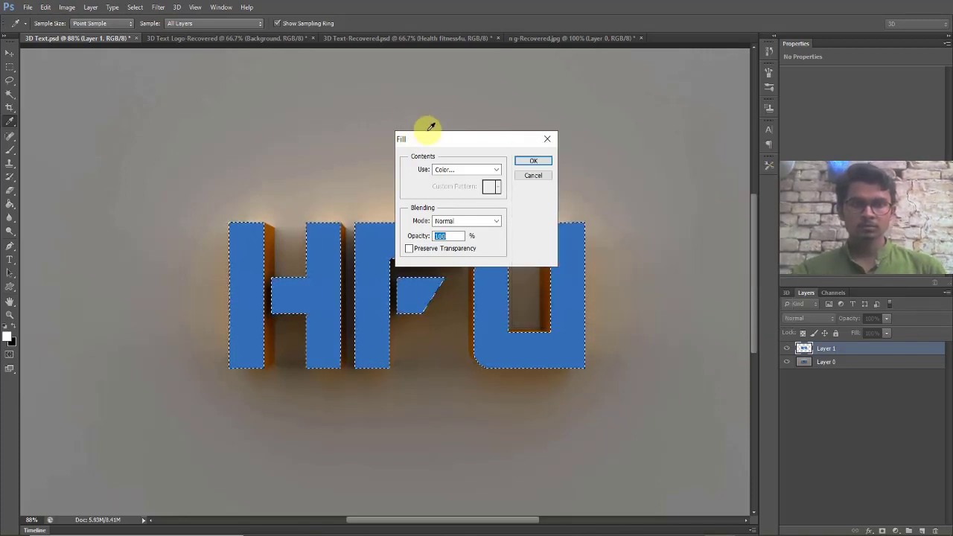
pyautogui.click(531, 162)
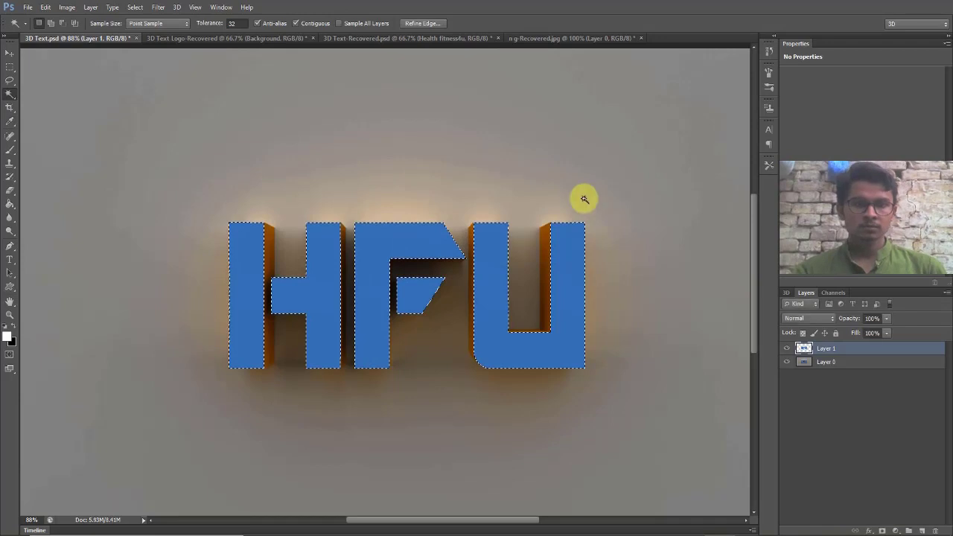
pyautogui.hotkey('ctrl', 'z')
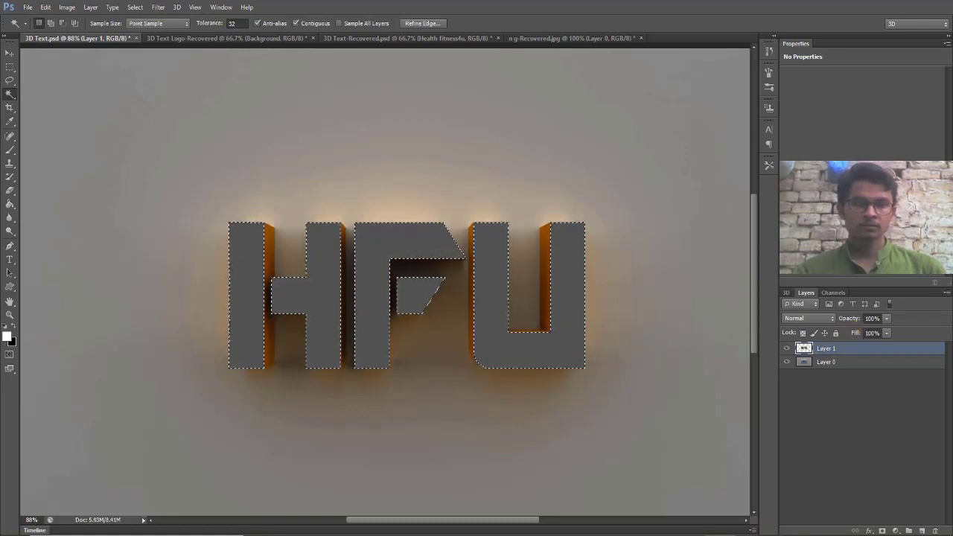
pyautogui.click(683, 535)
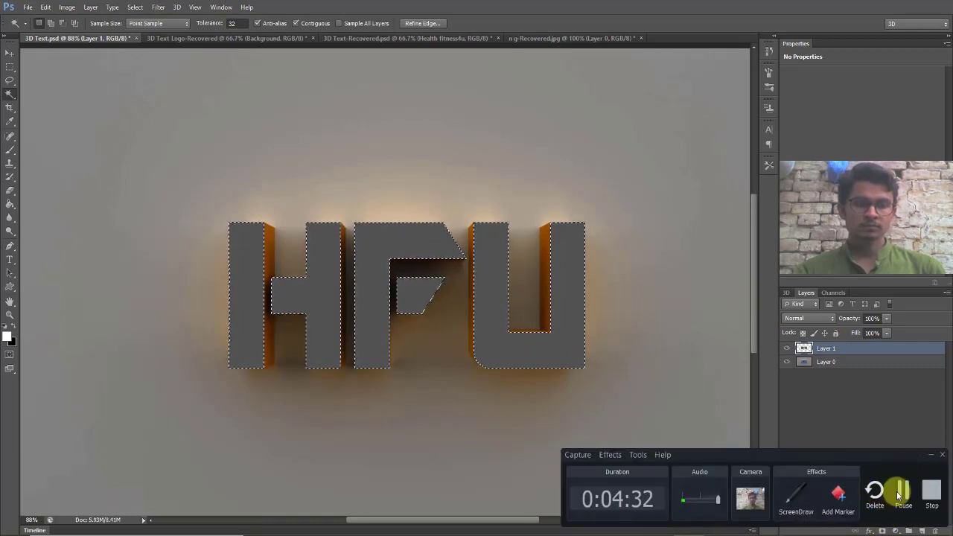
pyautogui.click(902, 493)
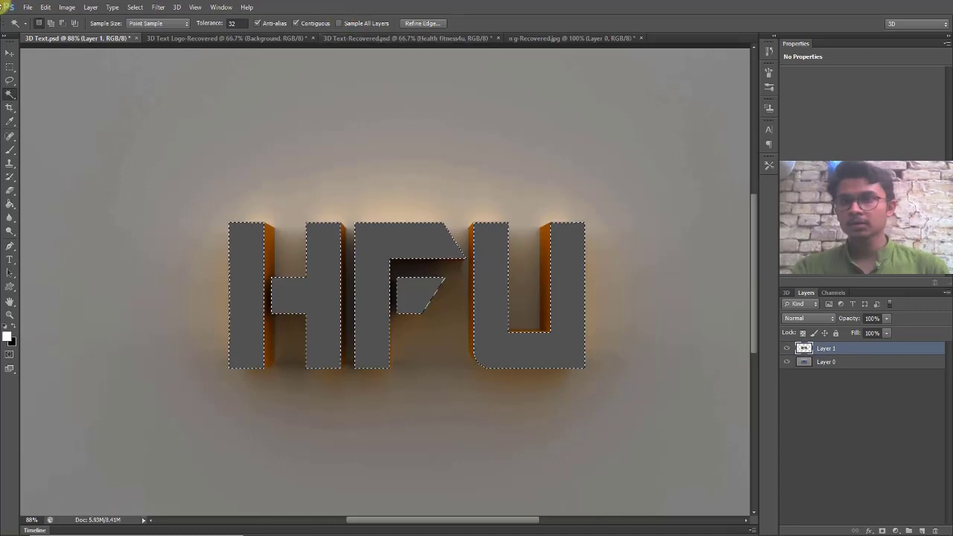
# - Contract the selection around the grey letter fronts by 5 pixels
pyautogui.click(46, 8)
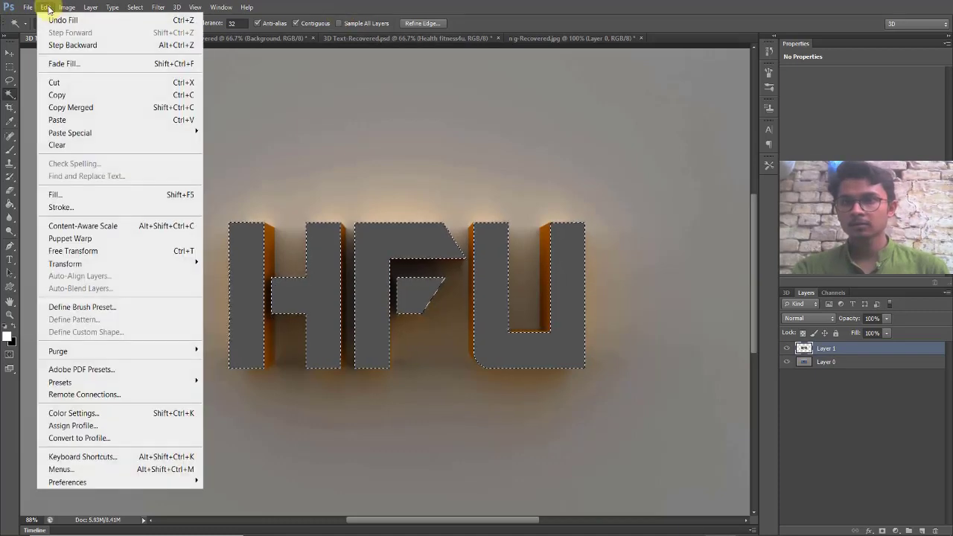
pyautogui.press('Escape')
pyautogui.click(135, 8)
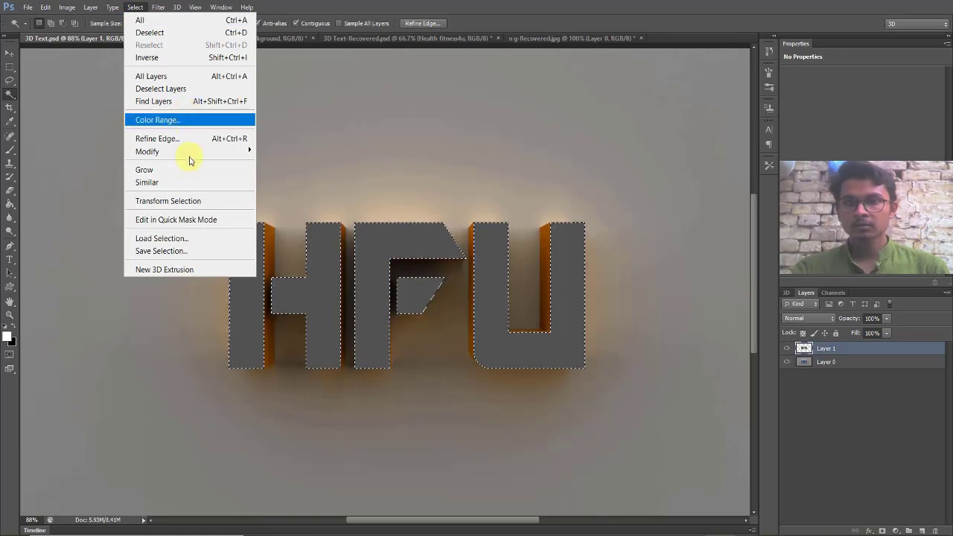
pyautogui.moveTo(191, 151)
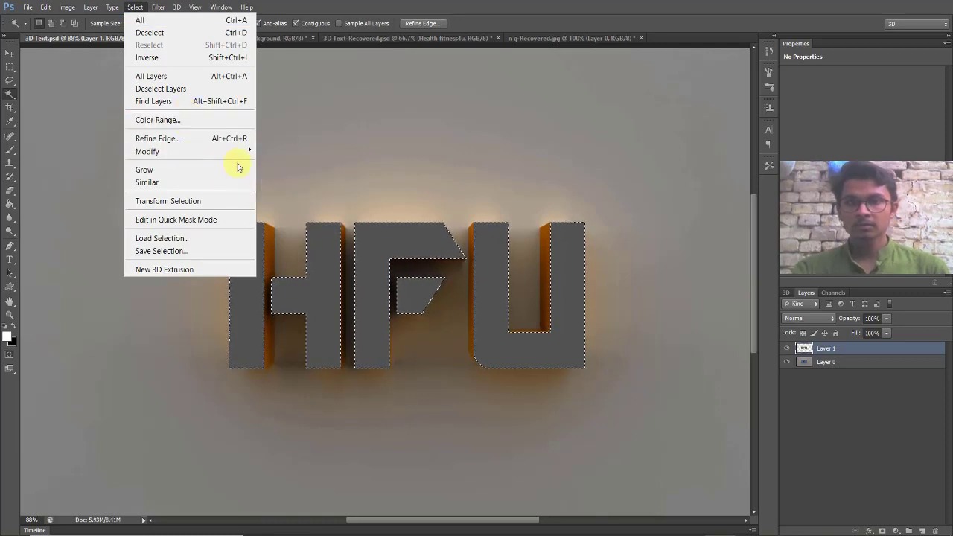
pyautogui.moveTo(247, 151)
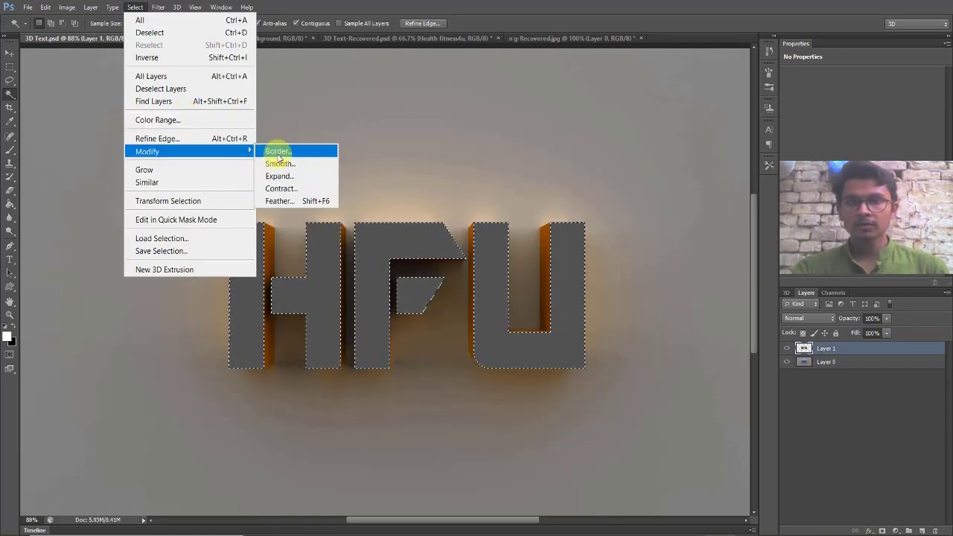
pyautogui.click(300, 191)
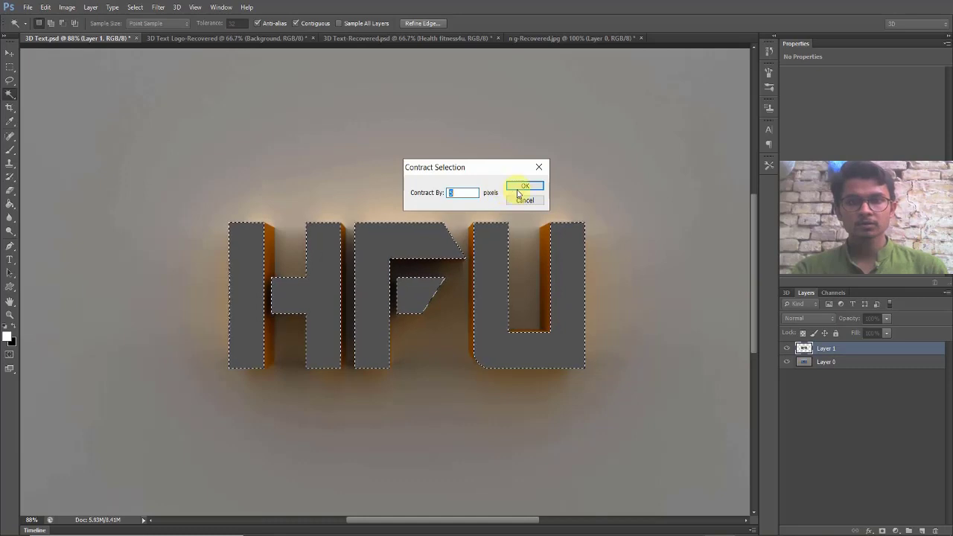
pyautogui.click(520, 189)
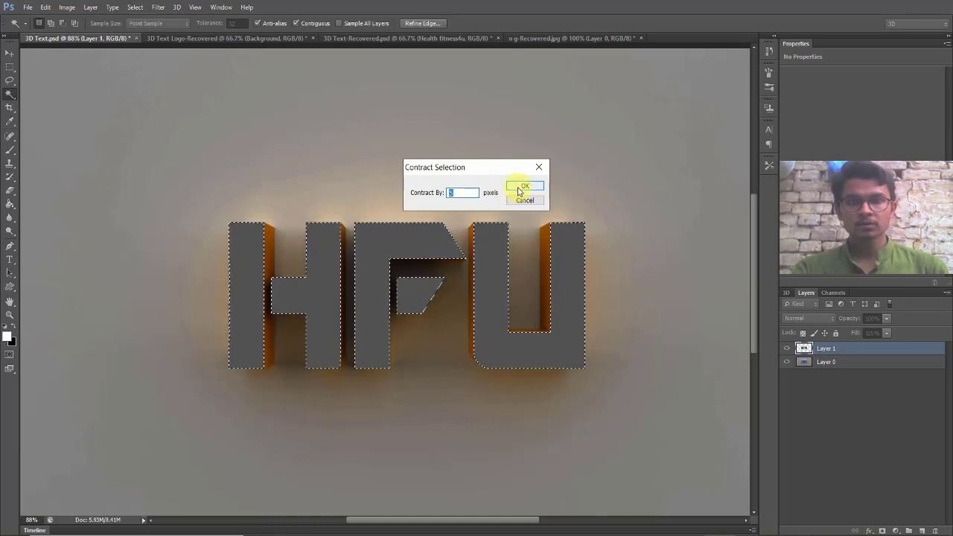
pyautogui.click(520, 187)
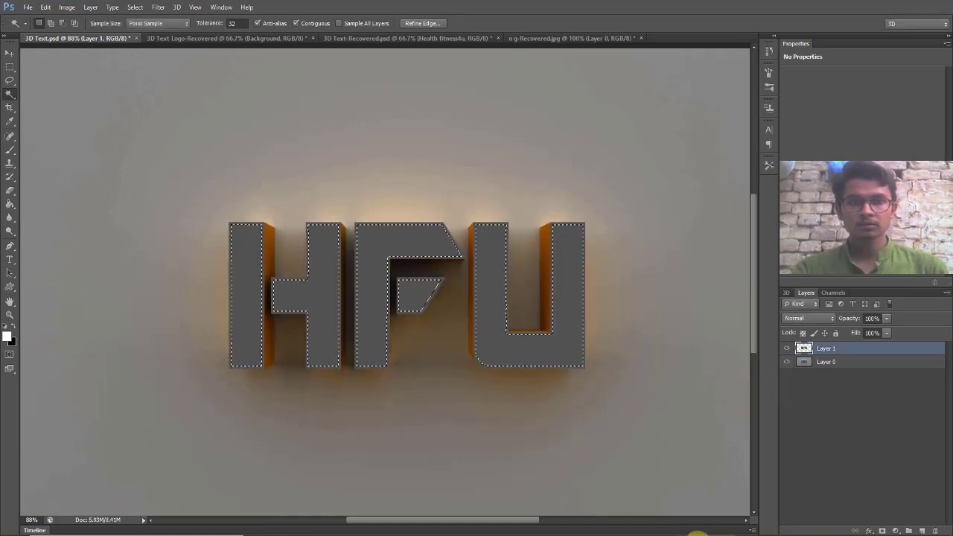
# - Invert the contracted selection to clear the outer rim of the grey letter fronts on Layer 1, and deselect
pyautogui.moveTo(695, 534)
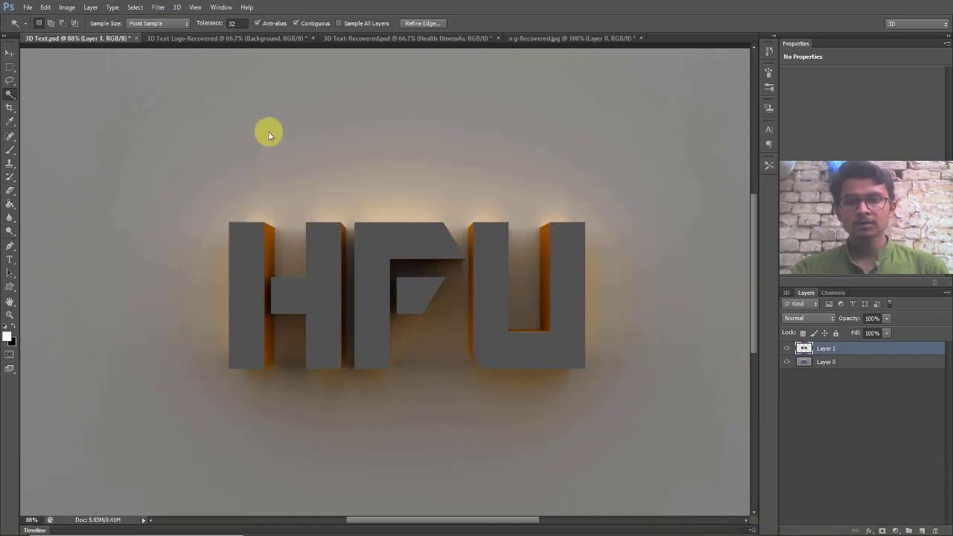
pyautogui.click(135, 9)
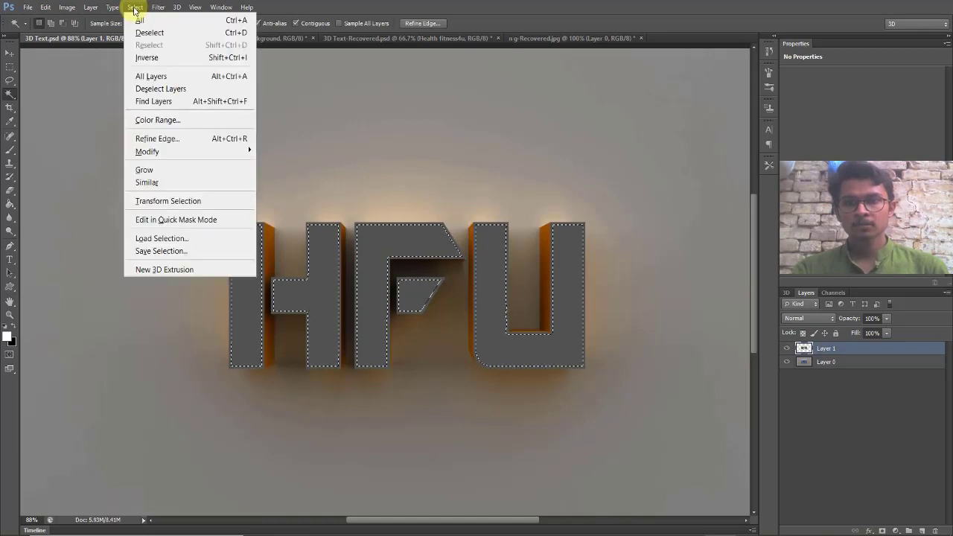
pyautogui.click(161, 58)
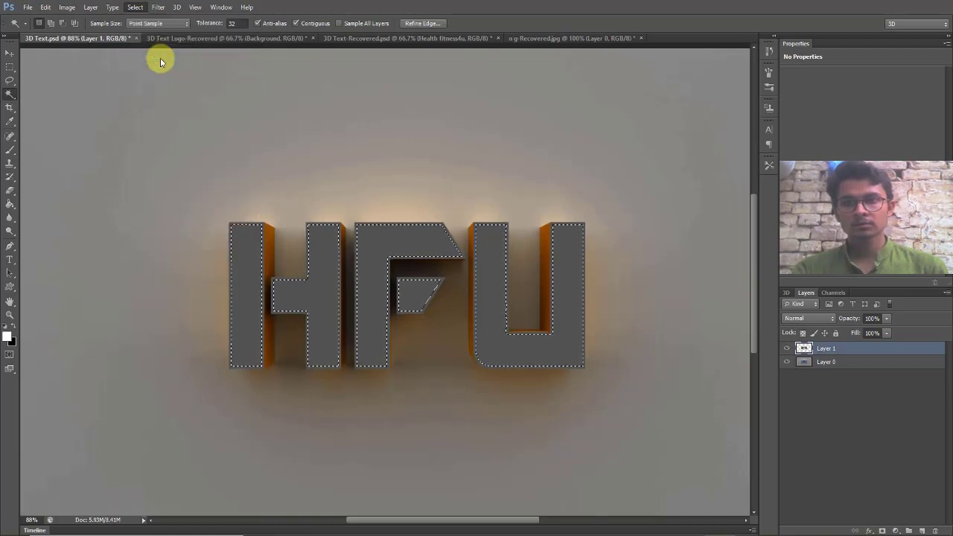
pyautogui.click(45, 8)
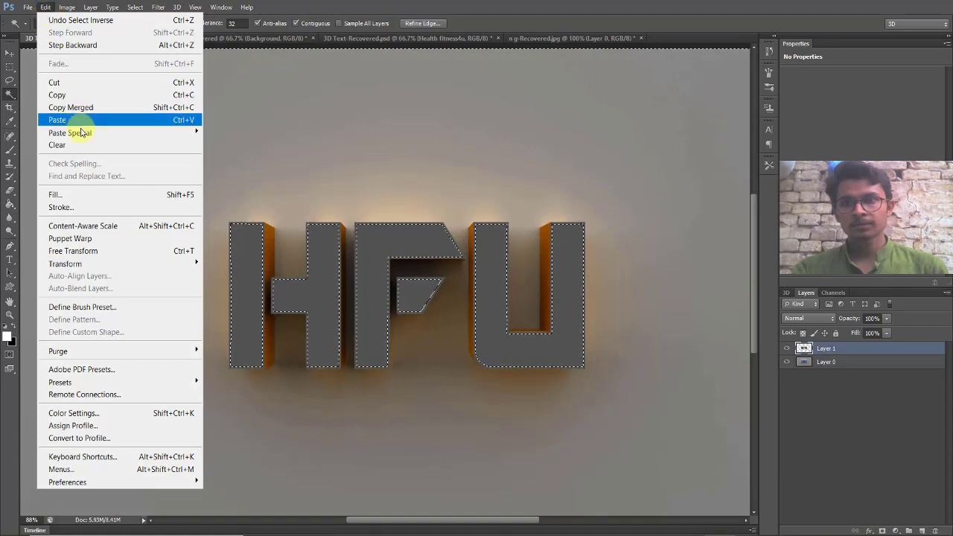
pyautogui.moveTo(88, 137)
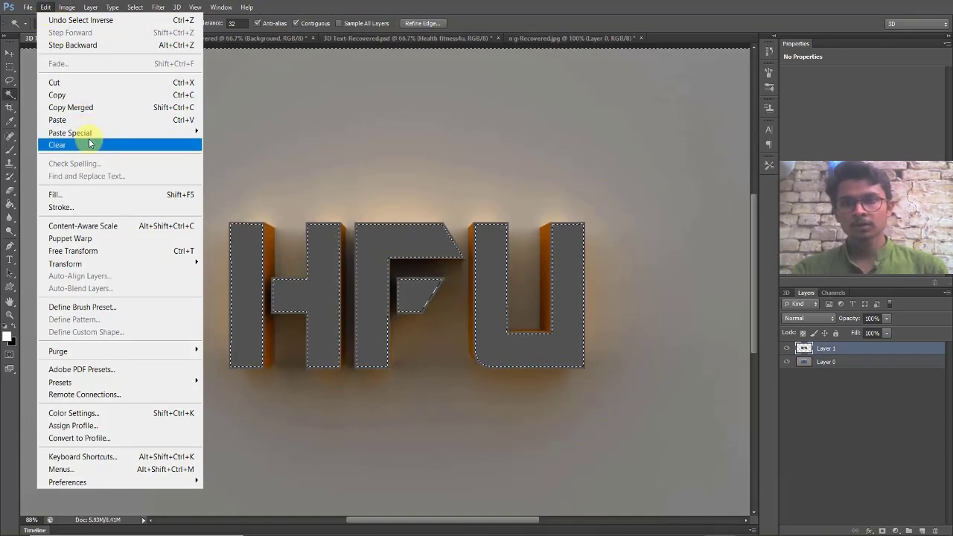
pyautogui.click(89, 141)
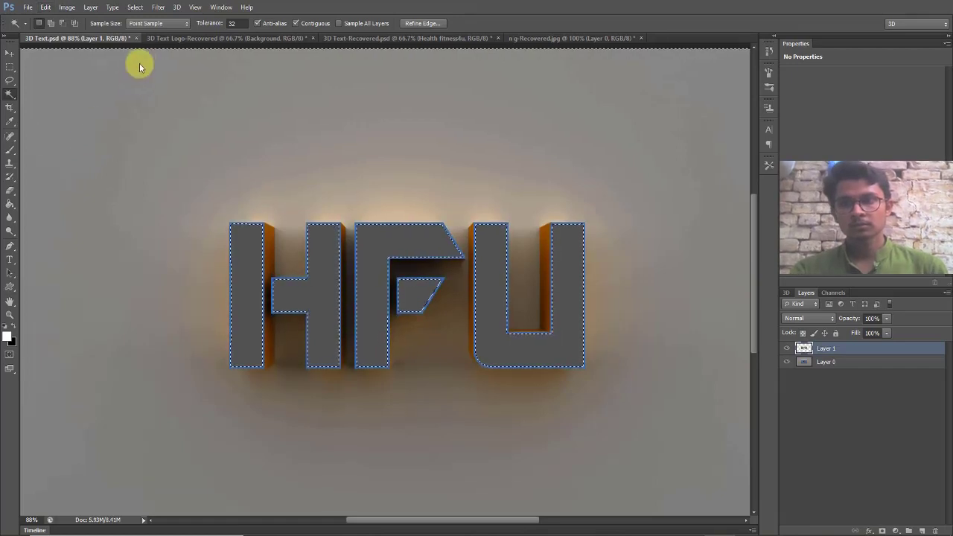
pyautogui.click(134, 8)
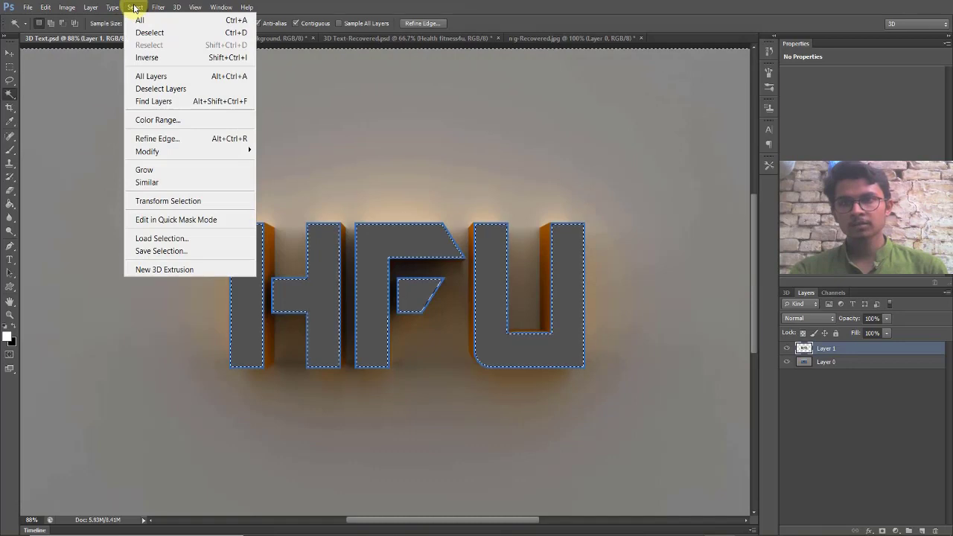
pyautogui.click(169, 34)
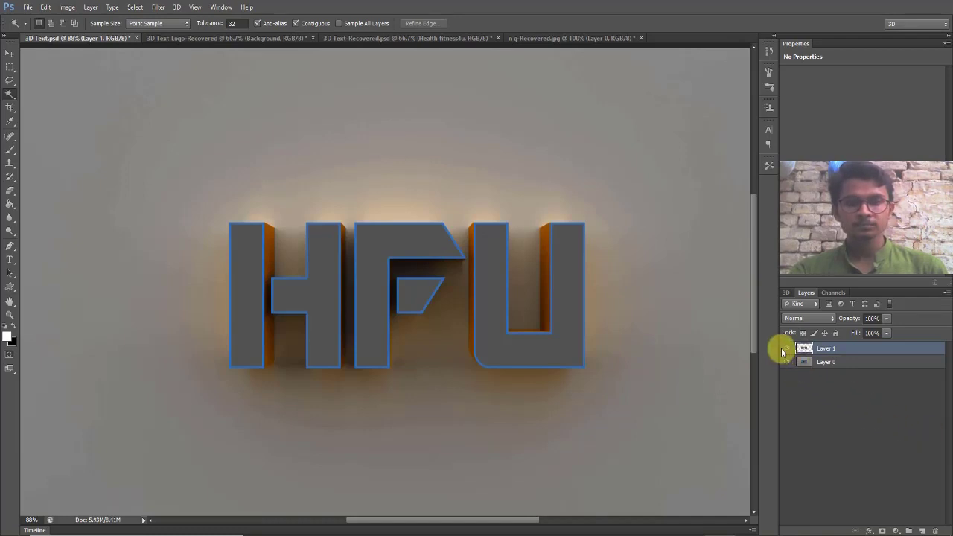
# - Add a Color Balance adjustment layer above Layer 1 with midtones at Cyan–Red +100 and Yellow–Blue -100
pyautogui.click(892, 530)
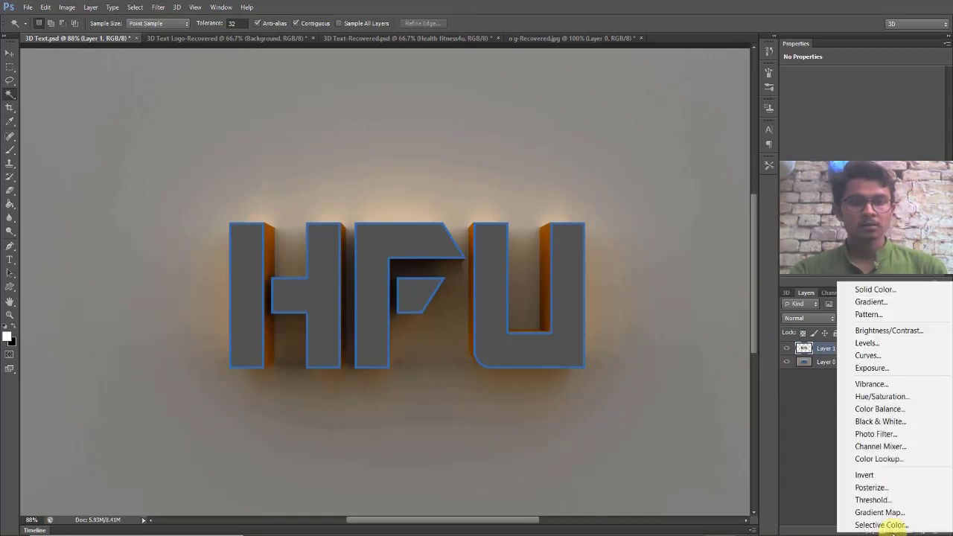
pyautogui.click(887, 410)
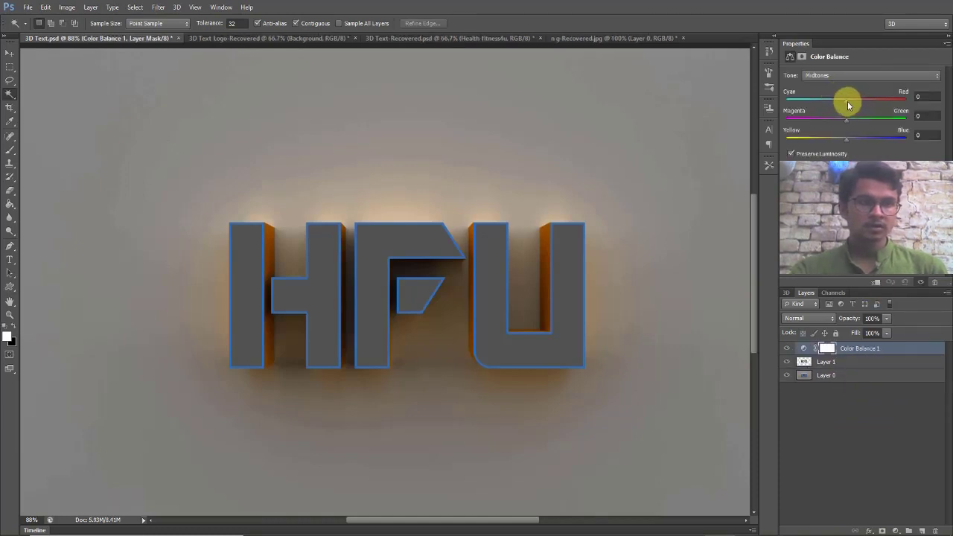
pyautogui.moveTo(847, 101); pyautogui.dragTo(911, 105)
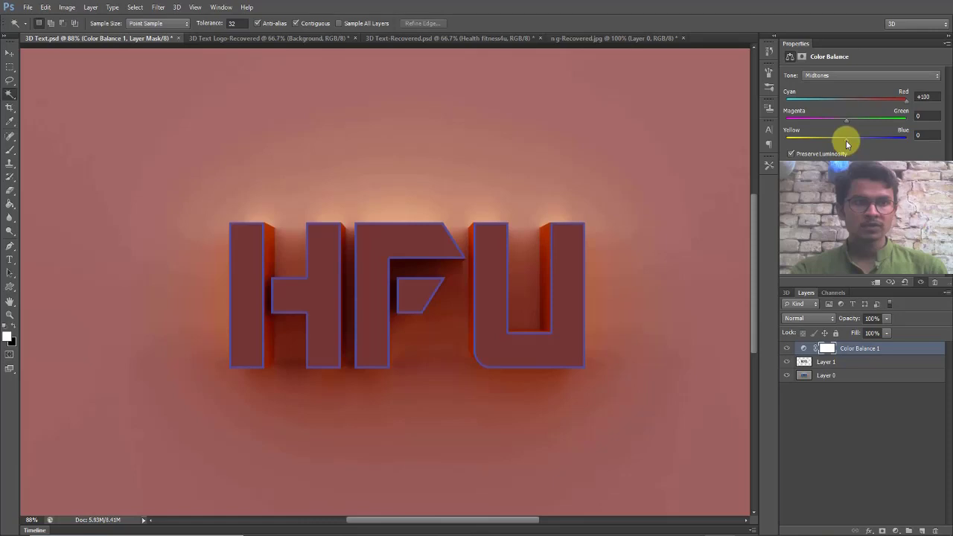
pyautogui.moveTo(846, 140); pyautogui.dragTo(782, 142)
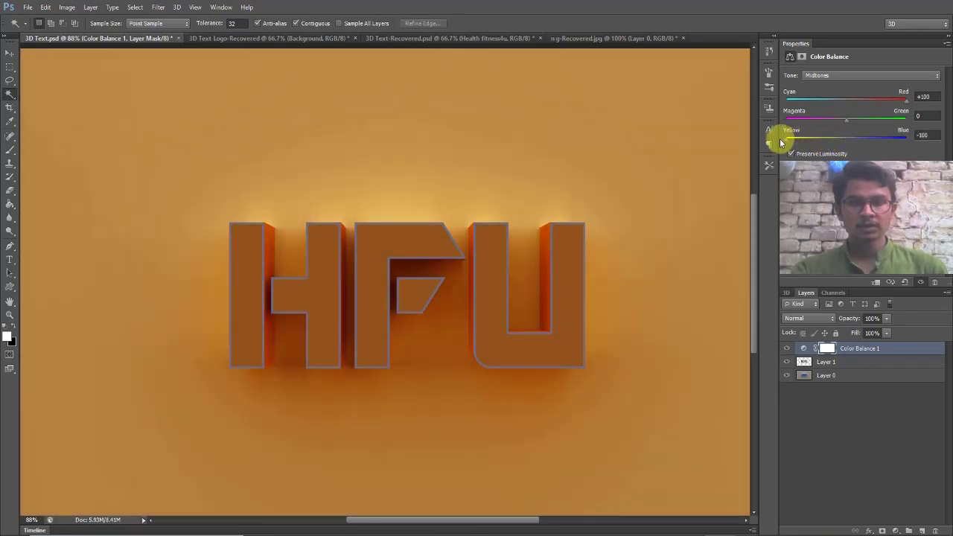
# - Add a Levels adjustment layer above the colour balance and brighten the image by lowering the white input level
pyautogui.click(901, 530)
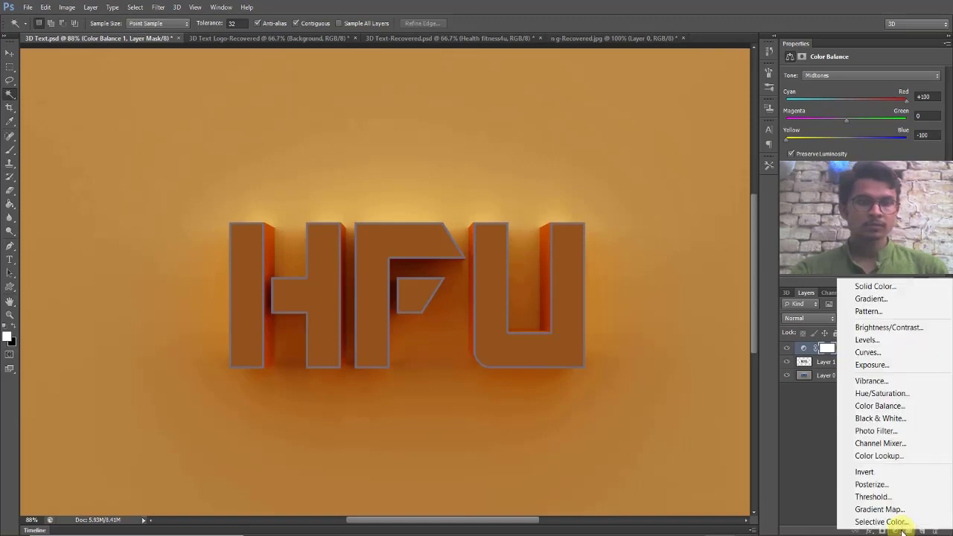
pyautogui.click(877, 343)
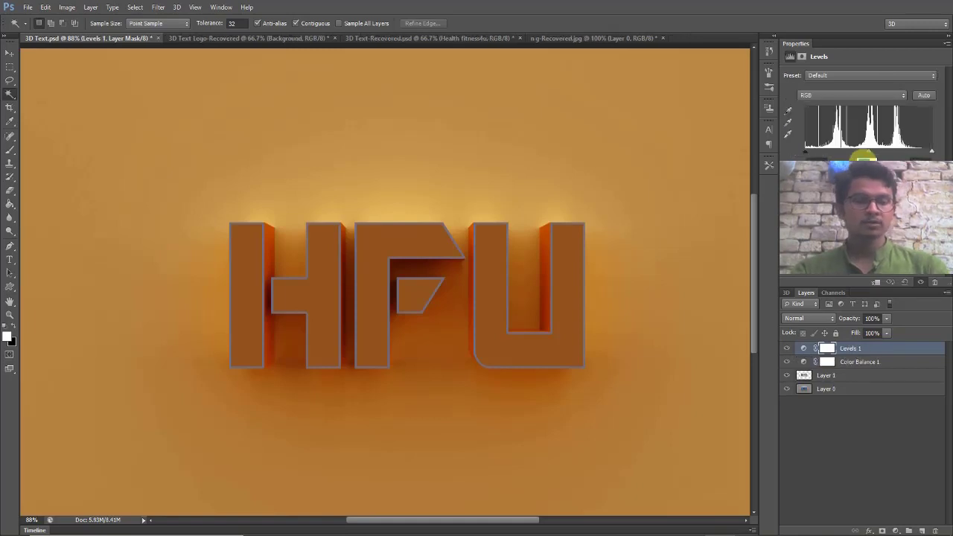
pyautogui.moveTo(863, 159); pyautogui.dragTo(866, 159)
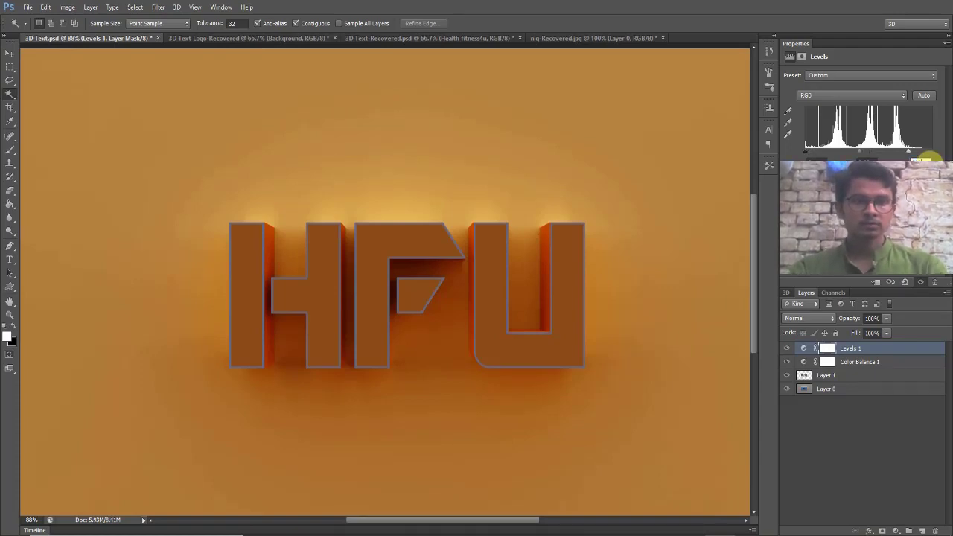
pyautogui.moveTo(923, 158); pyautogui.dragTo(920, 158)
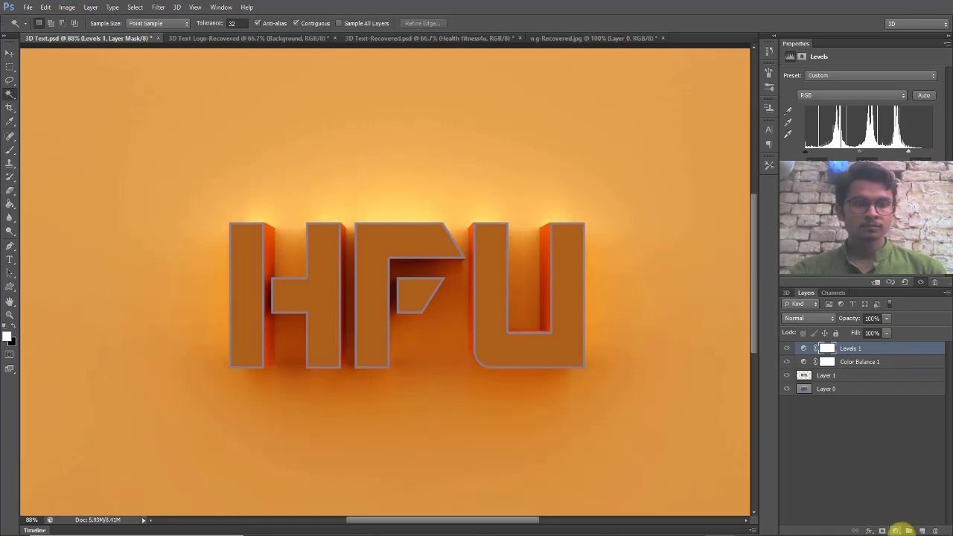
pyautogui.click(896, 530)
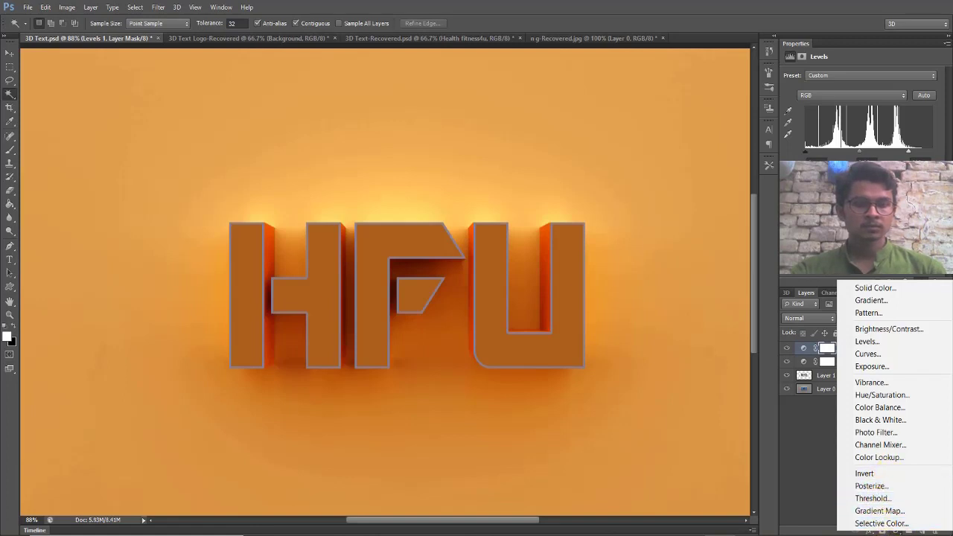
pyautogui.click(805, 498)
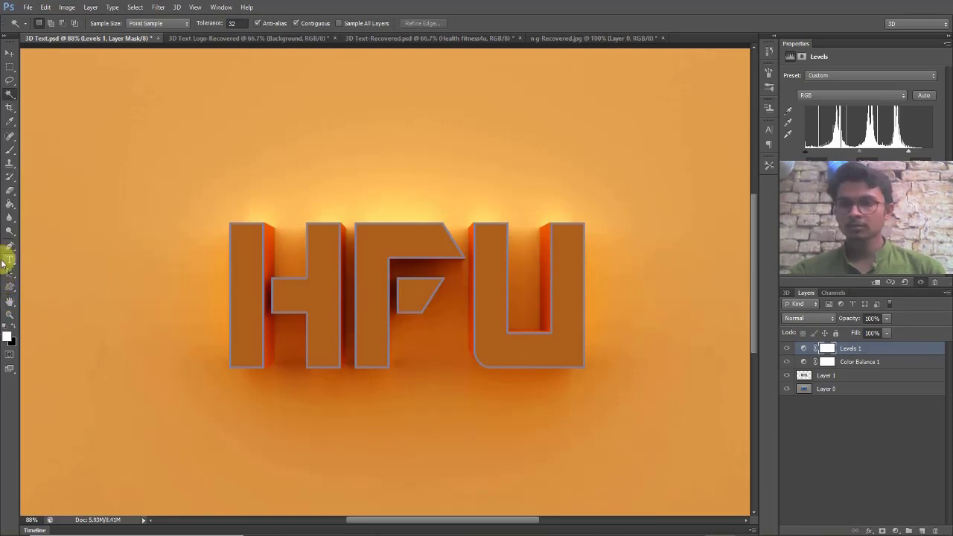
# - Add the text "Health fitnes4u" in black 72 pt AR DESTINE, starting just below the letter H of the logo
pyautogui.click(6, 261)
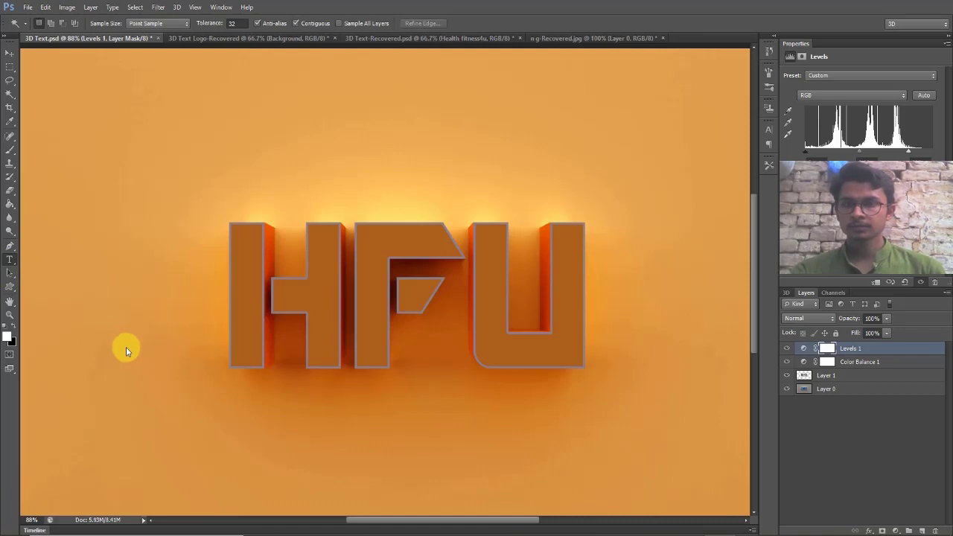
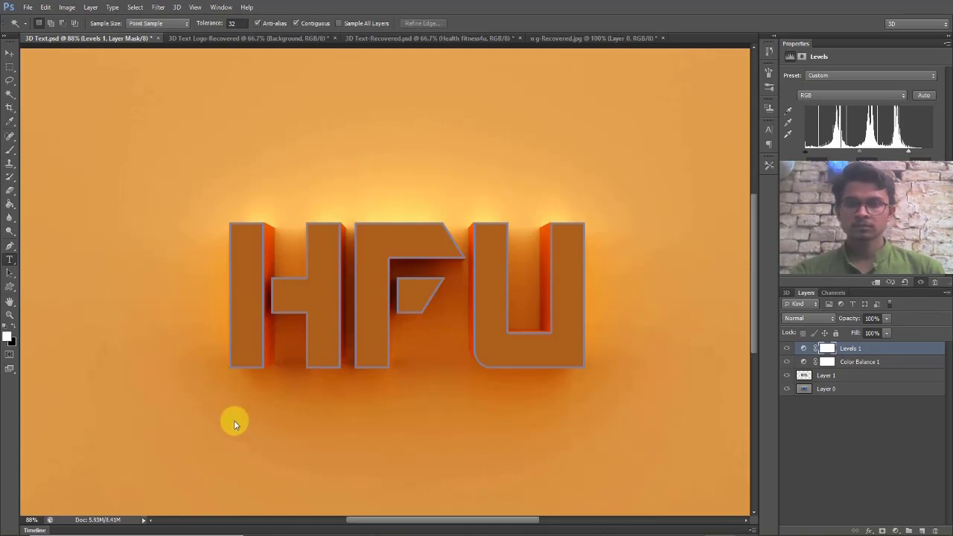
pyautogui.click(12, 261)
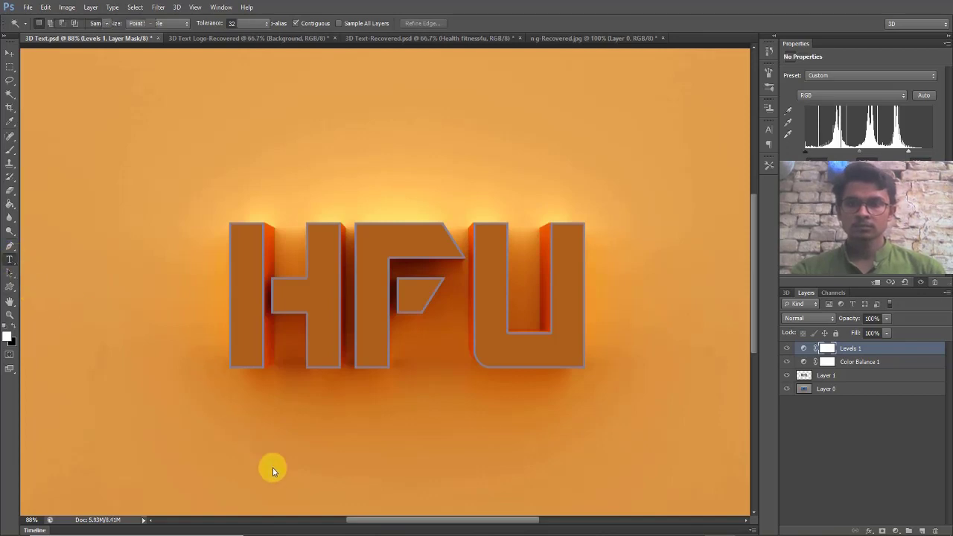
pyautogui.click(242, 326)
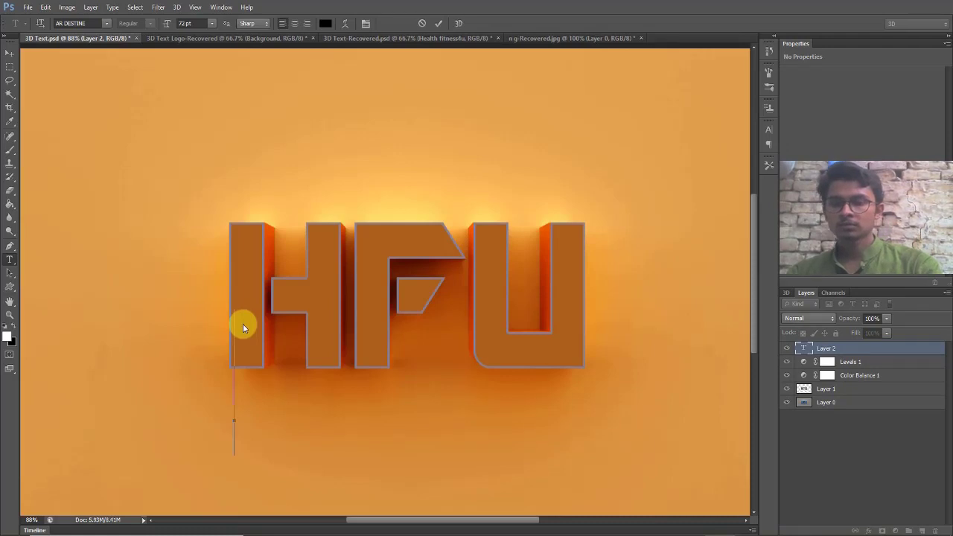
pyautogui.write('Health fi')
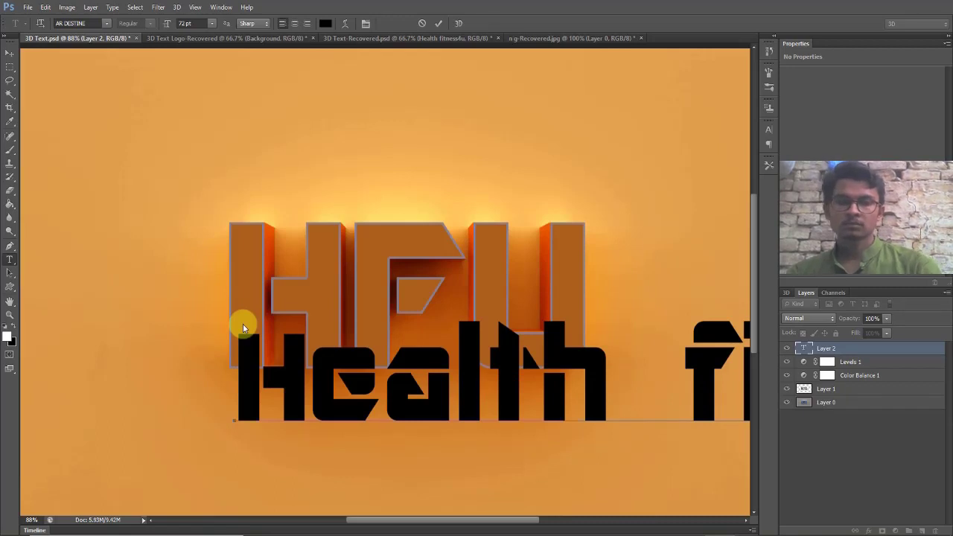
pyautogui.press('ctrl')
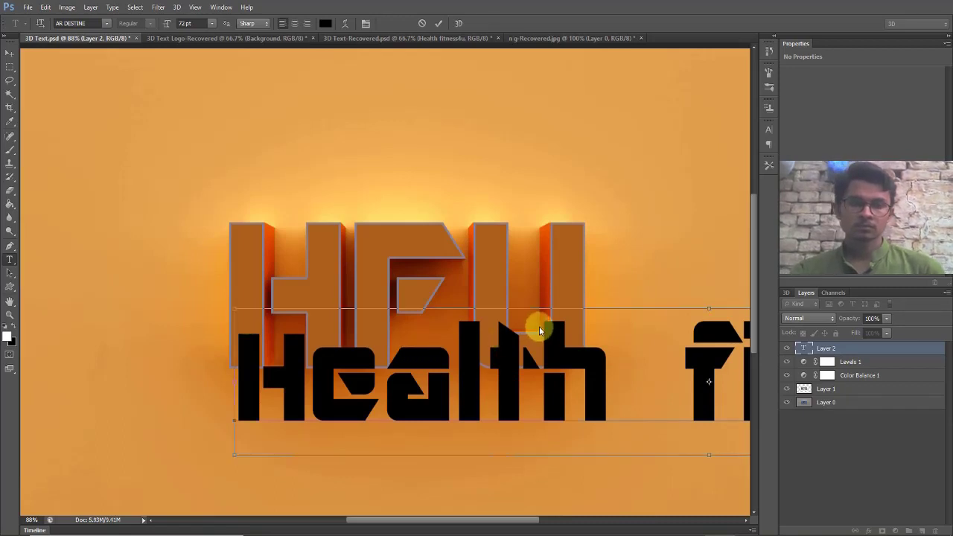
# - Select the whole "Health fitnes4u" text and set its font size to 10 pt
pyautogui.click(802, 346)
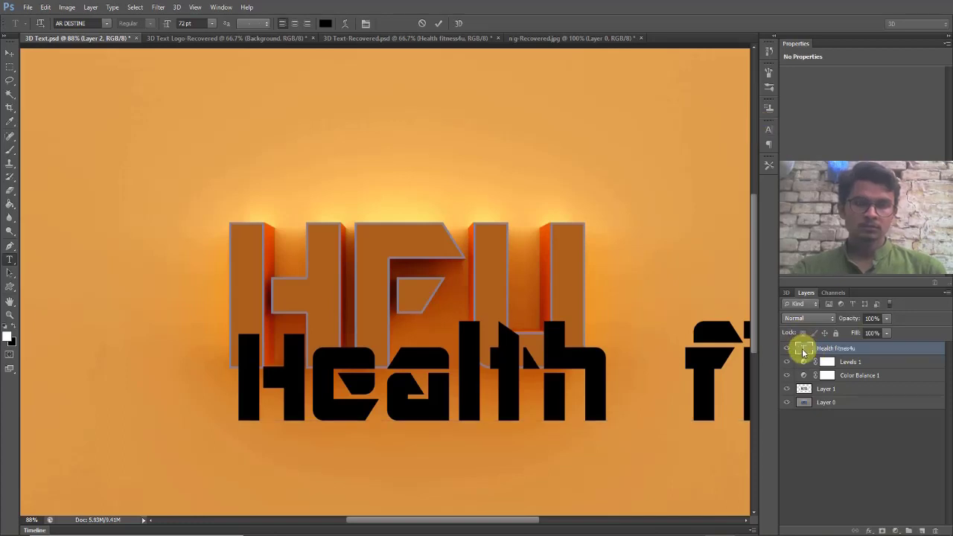
pyautogui.click(769, 134)
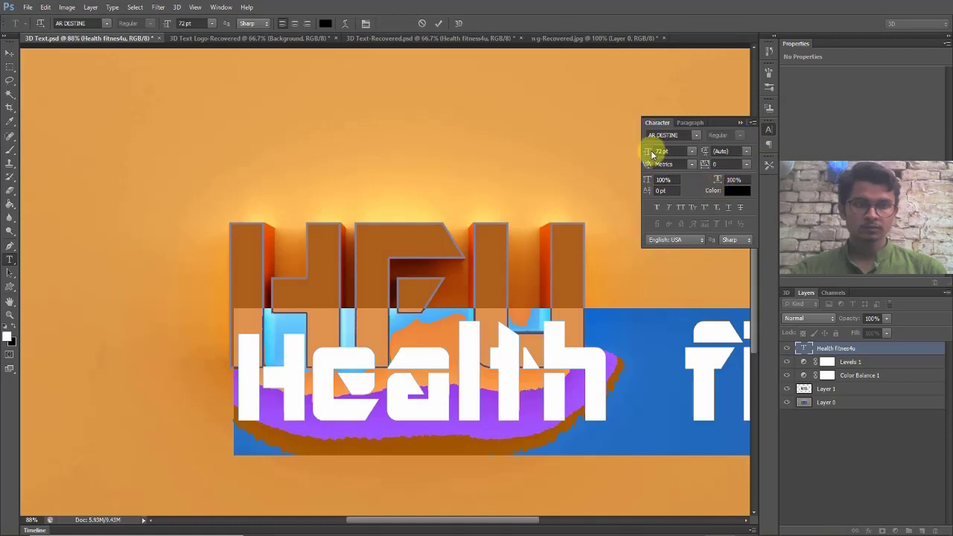
pyautogui.moveTo(651, 154); pyautogui.dragTo(651, 153)
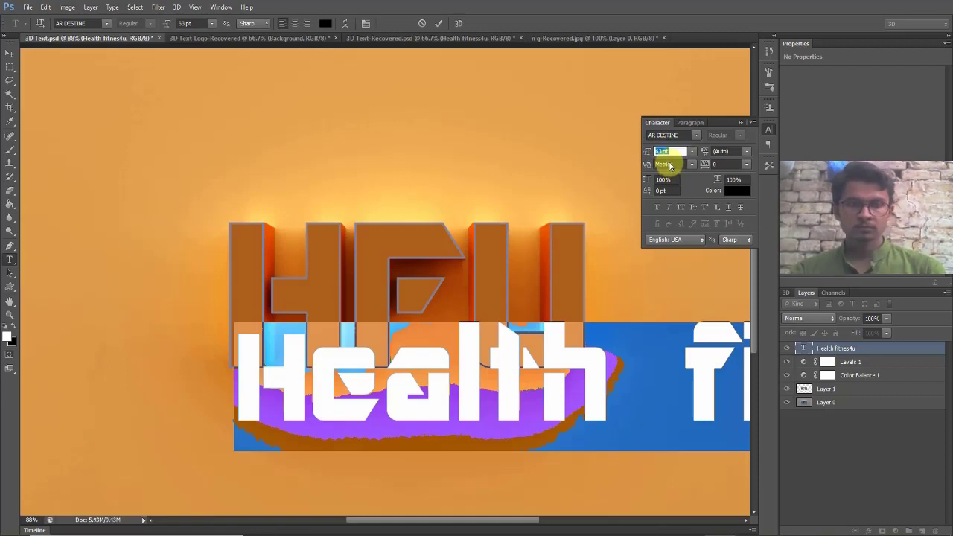
pyautogui.write('8')
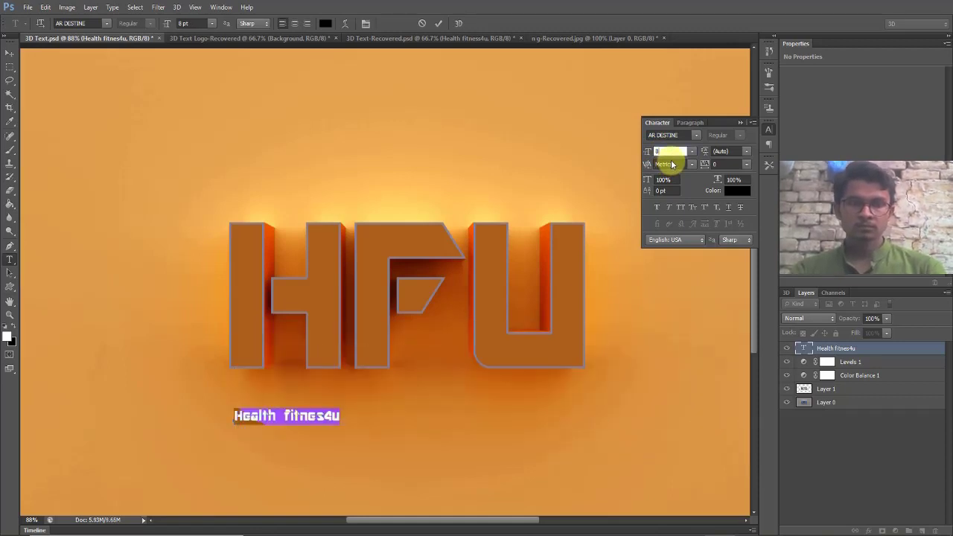
pyautogui.press('Return')
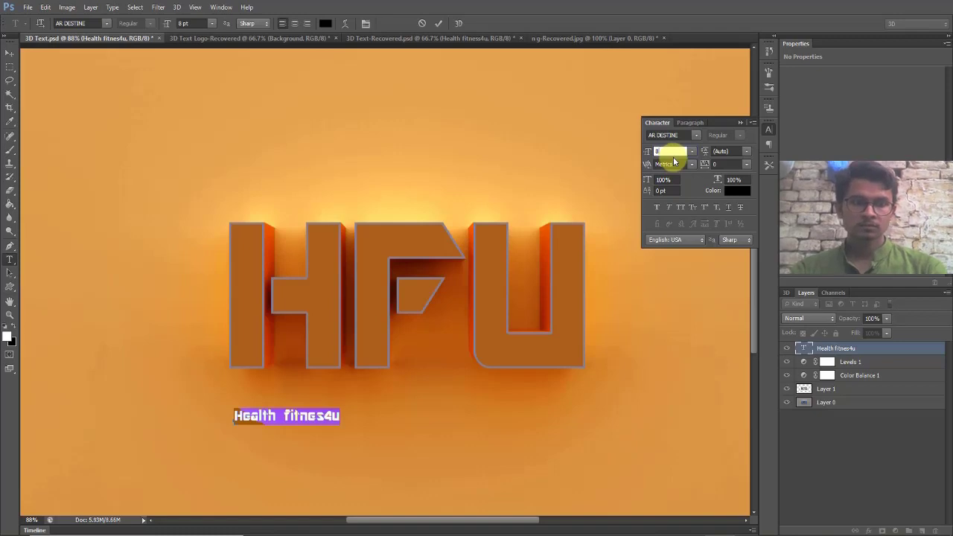
pyautogui.press('BackSpace')
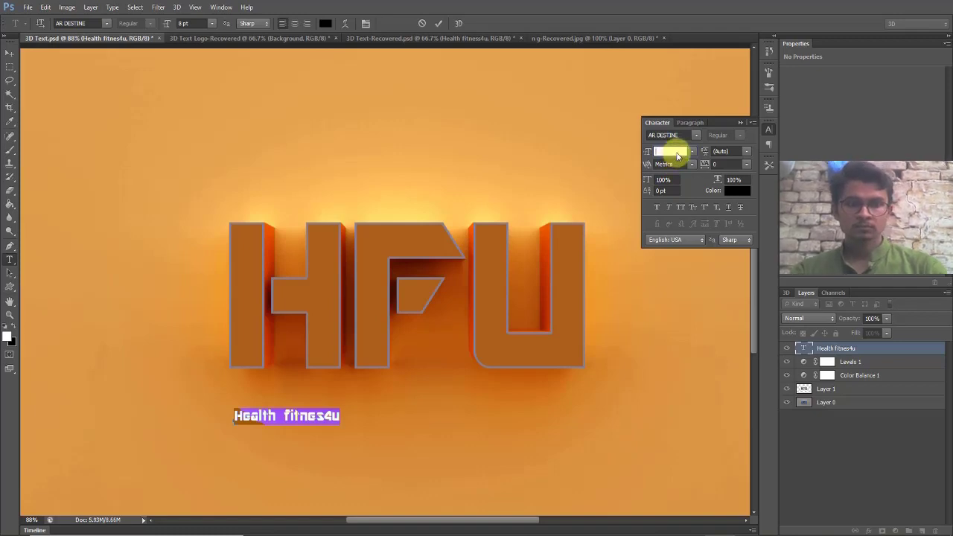
pyautogui.write('28')
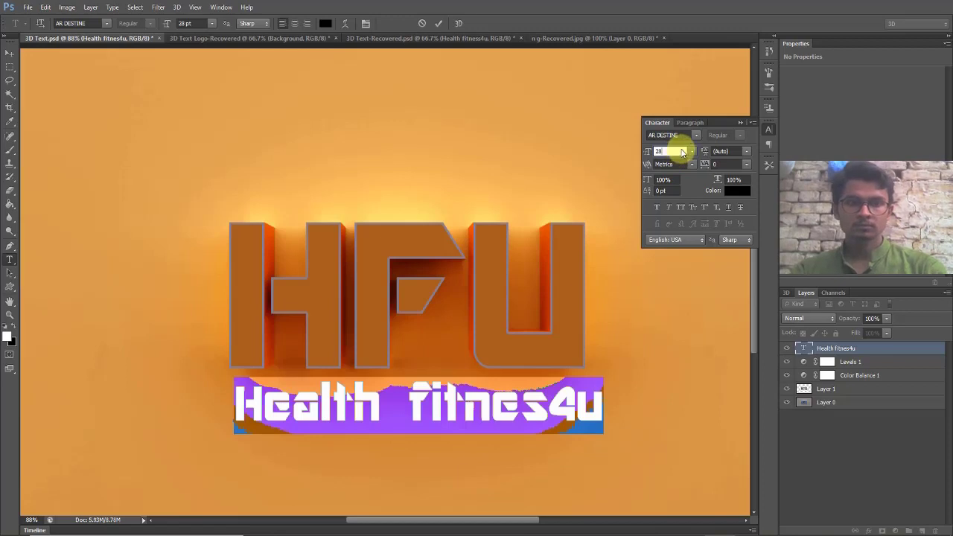
pyautogui.hotkey('ctrl', 'h')
pyautogui.write('0')
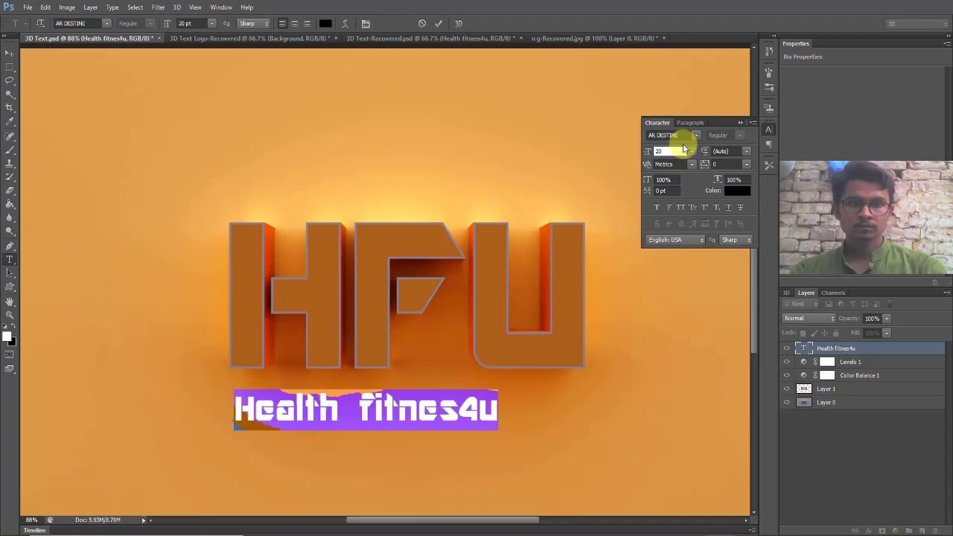
pyautogui.write('1')
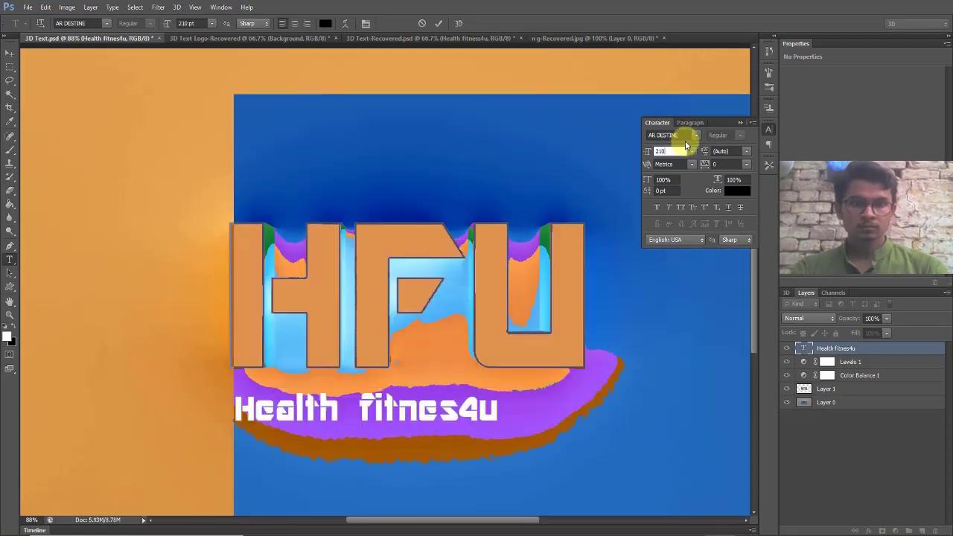
pyautogui.press('BackSpace')
pyautogui.press('BackSpace')
pyautogui.press('BackSpace')
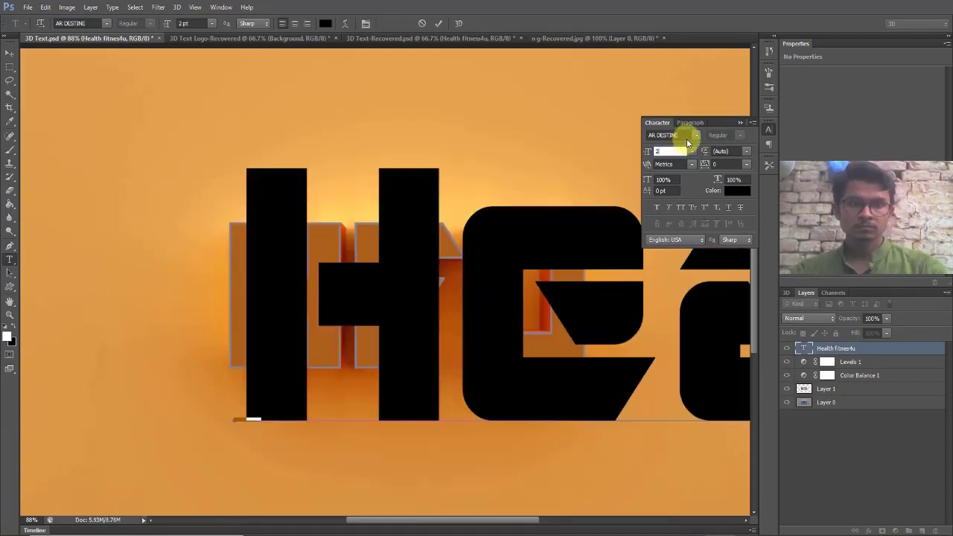
pyautogui.write('10')
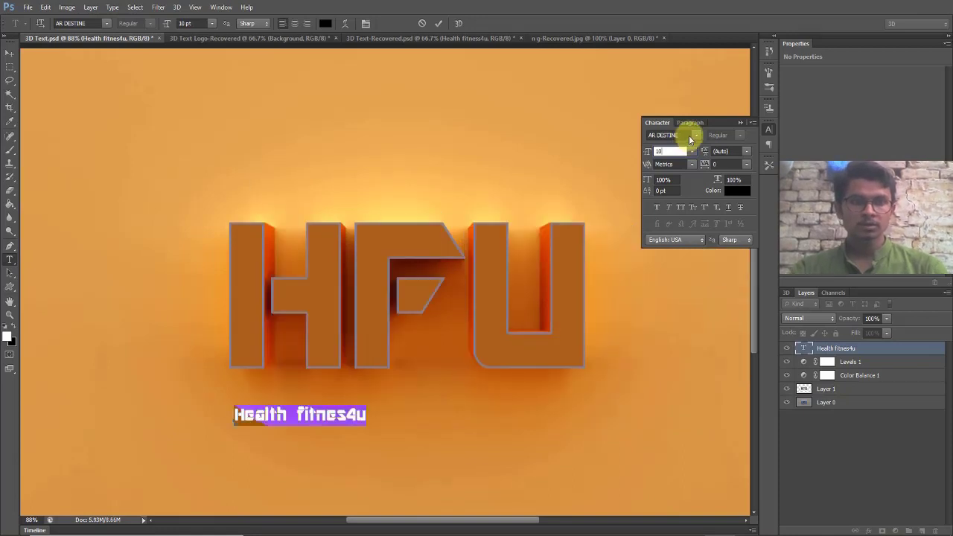
pyautogui.press('Return')
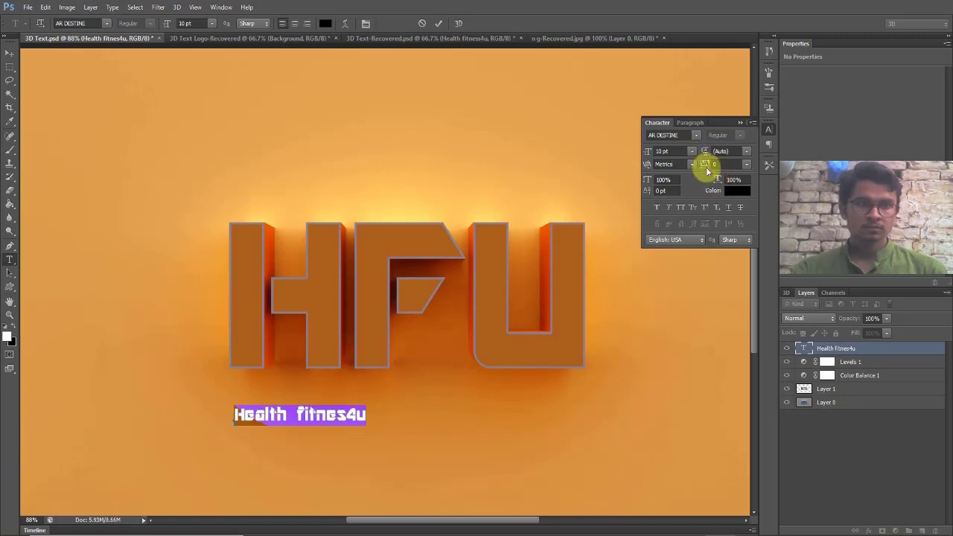
# - Try widening the letter tracking of the tagline text to 1000
pyautogui.moveTo(704, 168)
pyautogui.mouseDown()
pyautogui.moveTo(714, 163)
pyautogui.moveTo(699, 177)
pyautogui.moveTo(695, 170)
pyautogui.mouseUp()
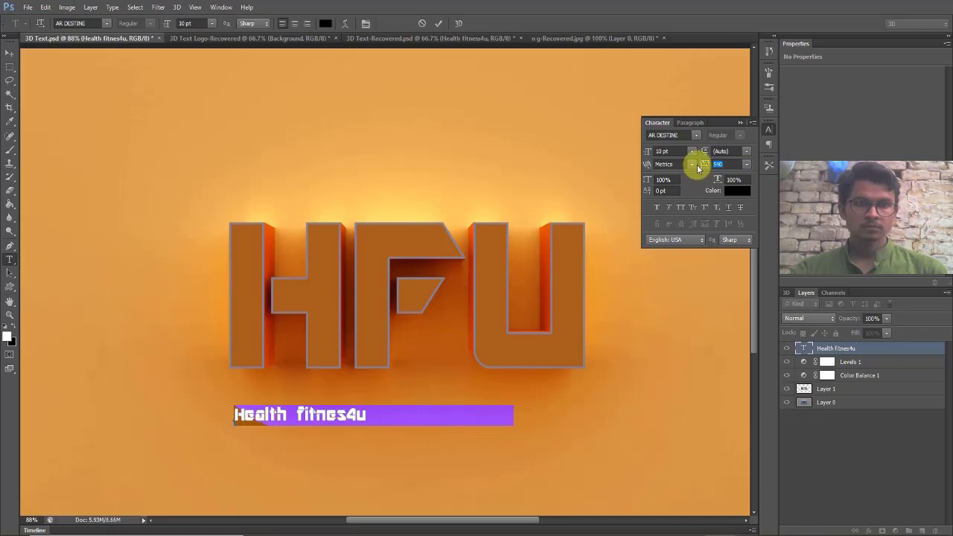
pyautogui.click(694, 165)
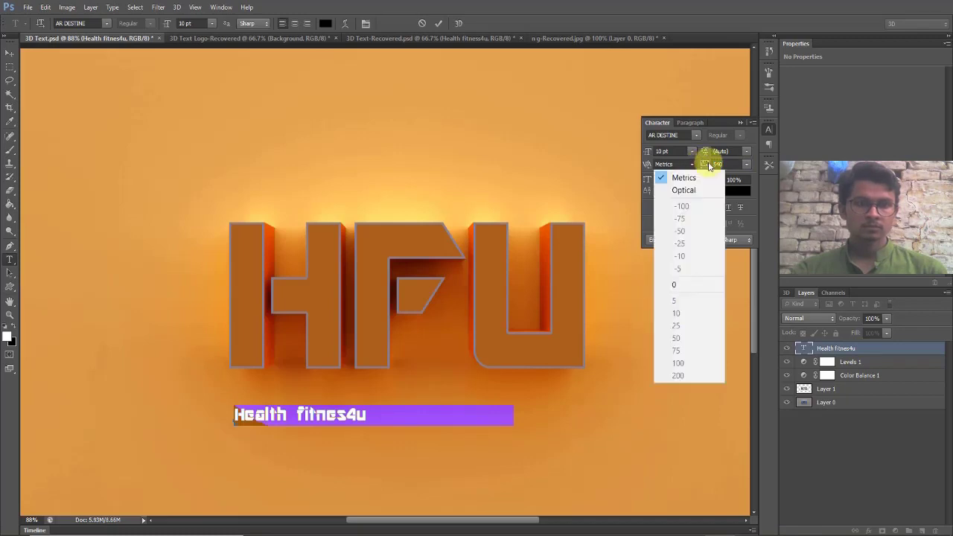
pyautogui.click(700, 164)
pyautogui.moveTo(705, 168); pyautogui.dragTo(704, 169)
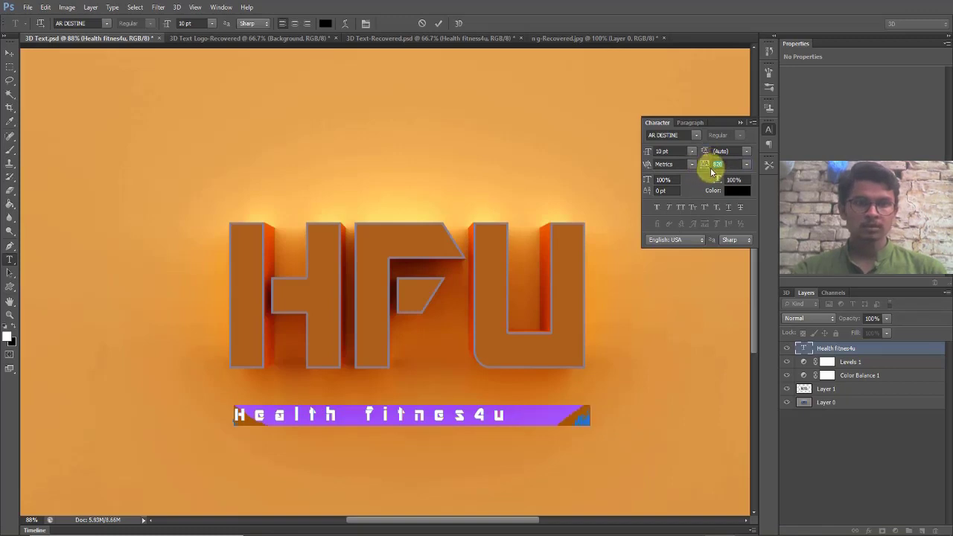
pyautogui.click(728, 167)
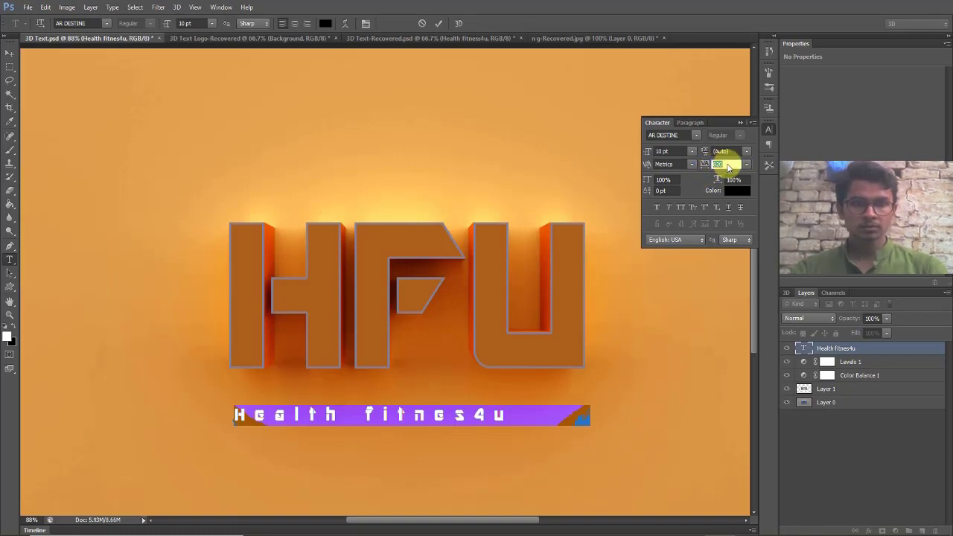
pyautogui.write('1000')
pyautogui.press('Return')
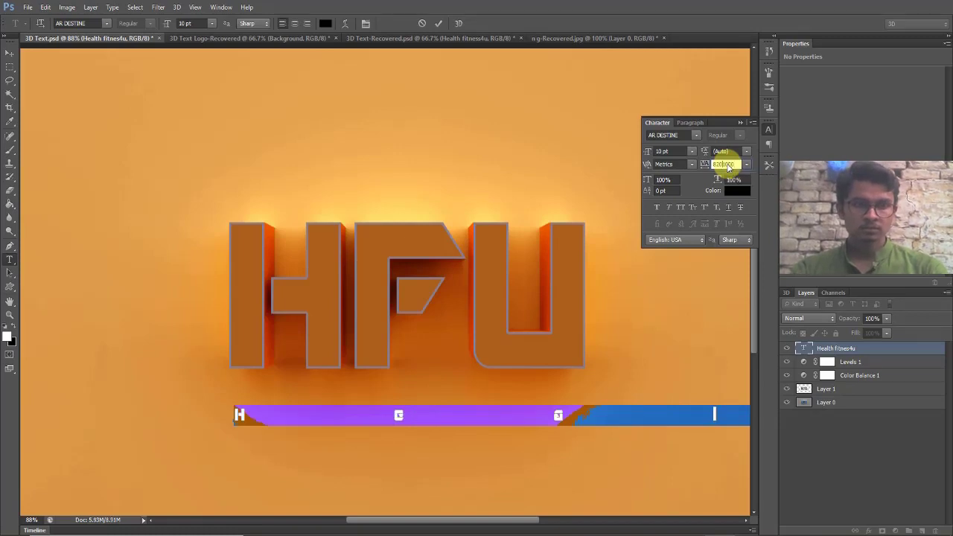
pyautogui.write('1000')
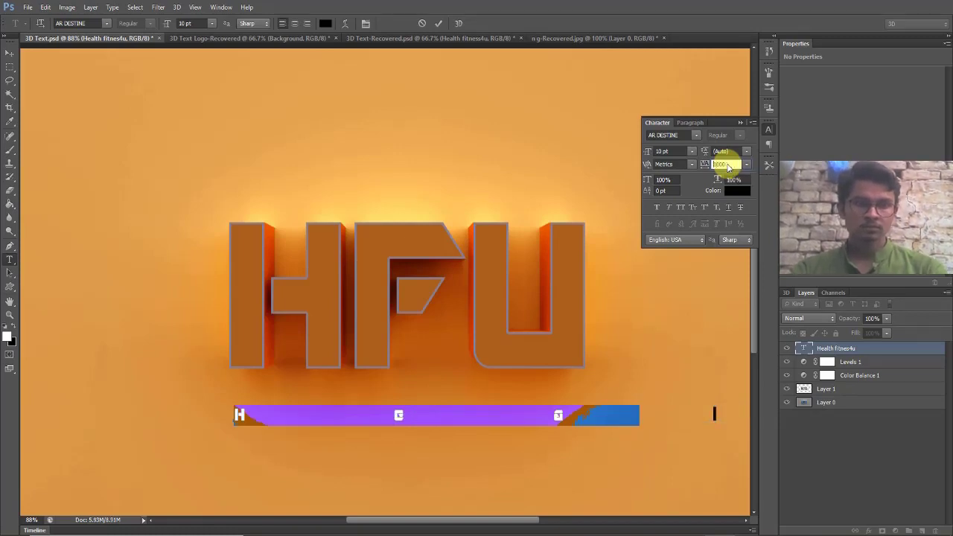
pyautogui.press('Return')
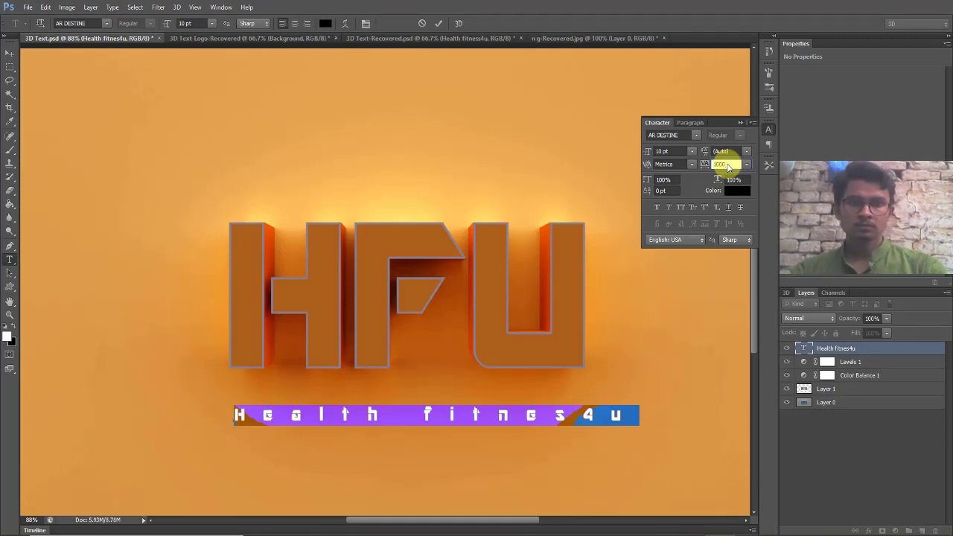
# - Set the tracking of the tagline text to 890 so it roughly spans the width of the HFU letters
pyautogui.write('10')
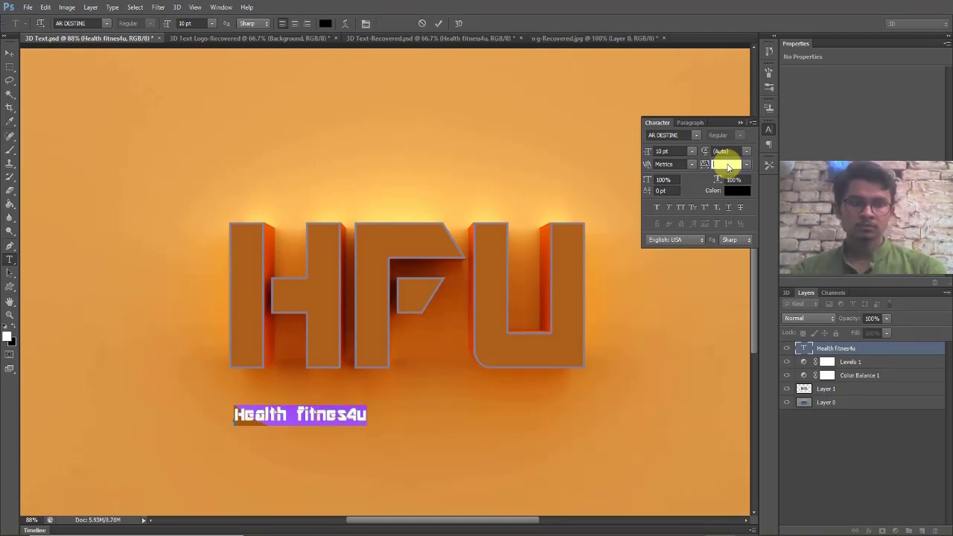
pyautogui.write('50')
pyautogui.press('Return')
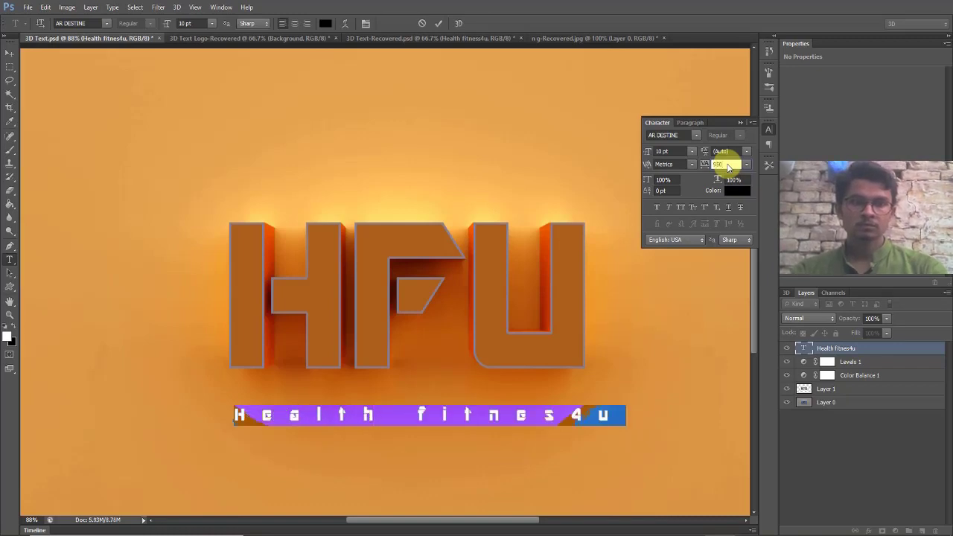
pyautogui.write('100')
pyautogui.press('Return')
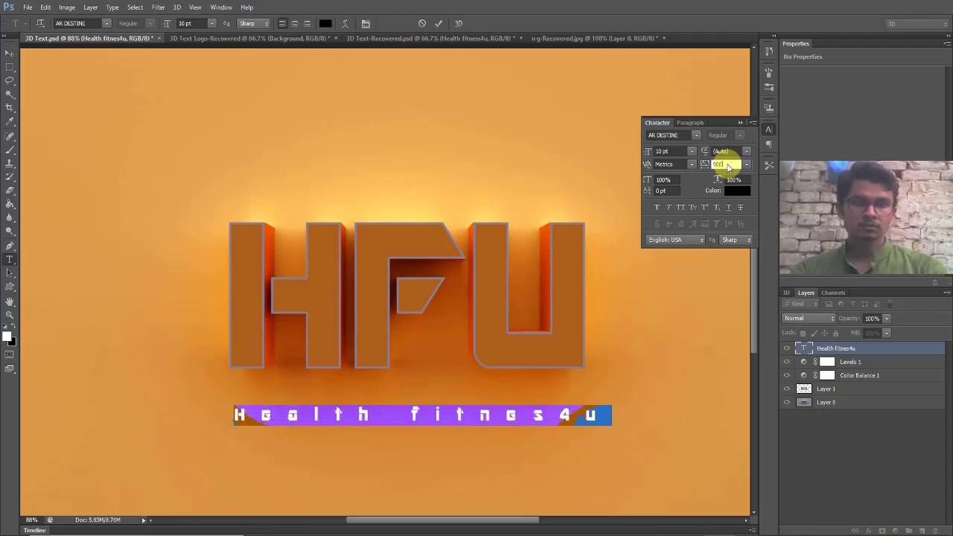
pyautogui.write('50')
pyautogui.press('Return')
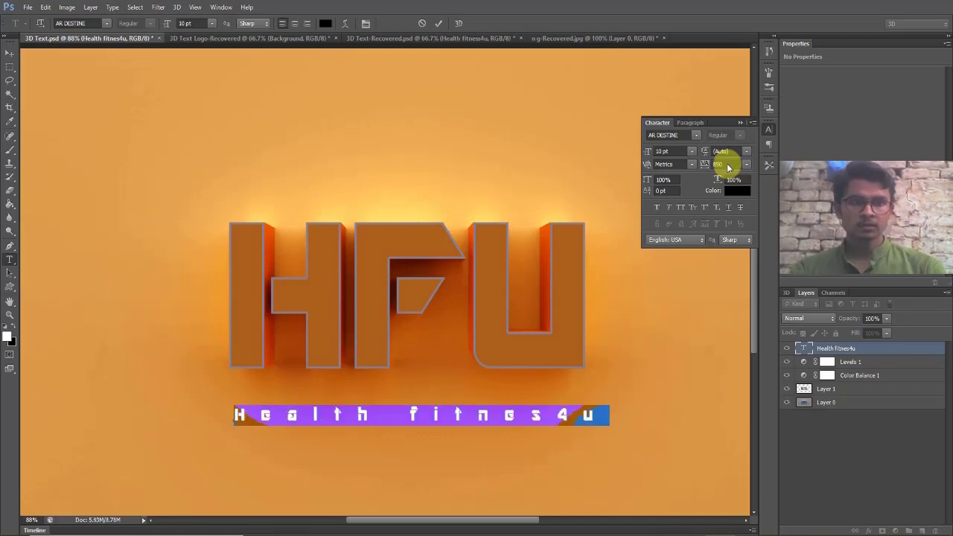
pyautogui.press('Return')
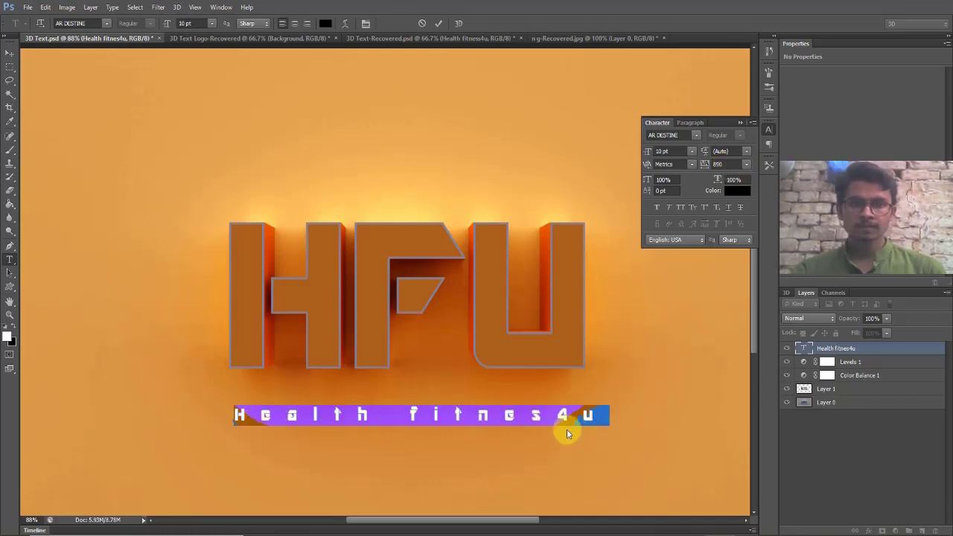
# - Move the tagline slightly up and left so it lines up with the outer edges of the HFU letters
pyautogui.click(8, 55)
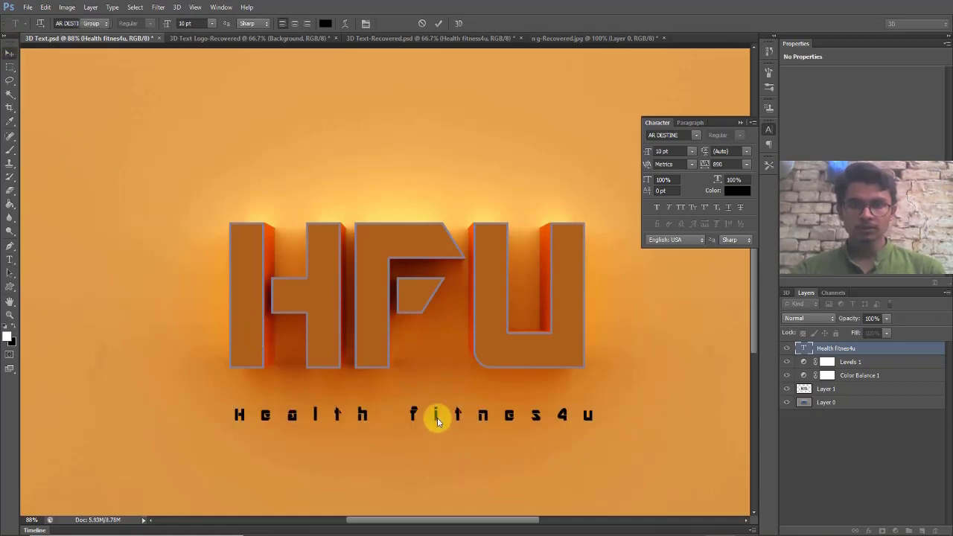
pyautogui.moveTo(437, 422); pyautogui.dragTo(430, 414)
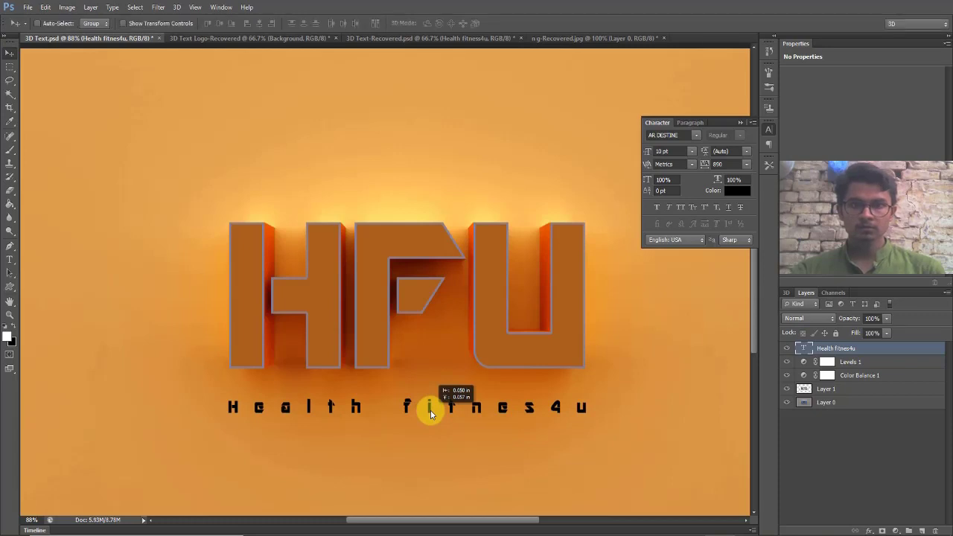
pyautogui.moveTo(430, 414); pyautogui.dragTo(429, 410)
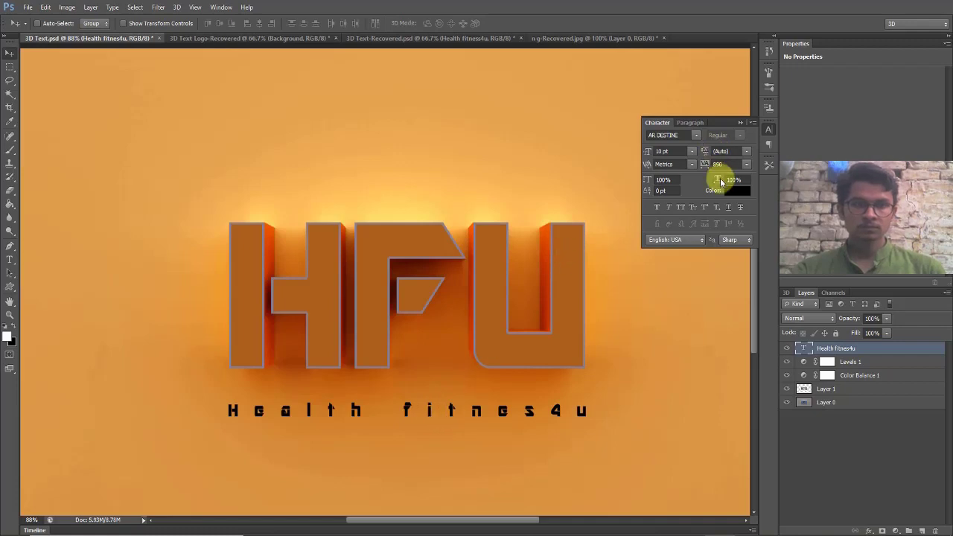
# - Try the tagline at 18 pt and return its font size to 10 pt
pyautogui.click(650, 155)
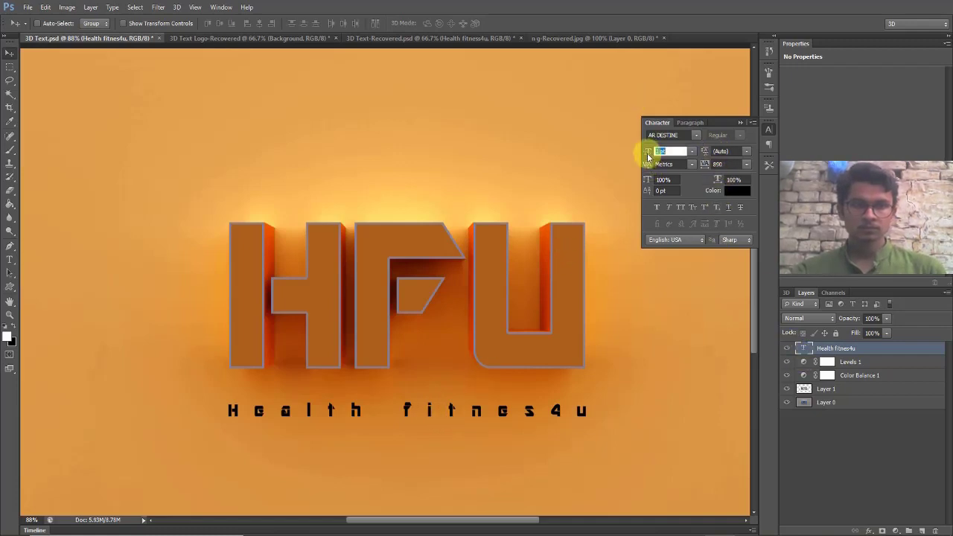
pyautogui.press('Return')
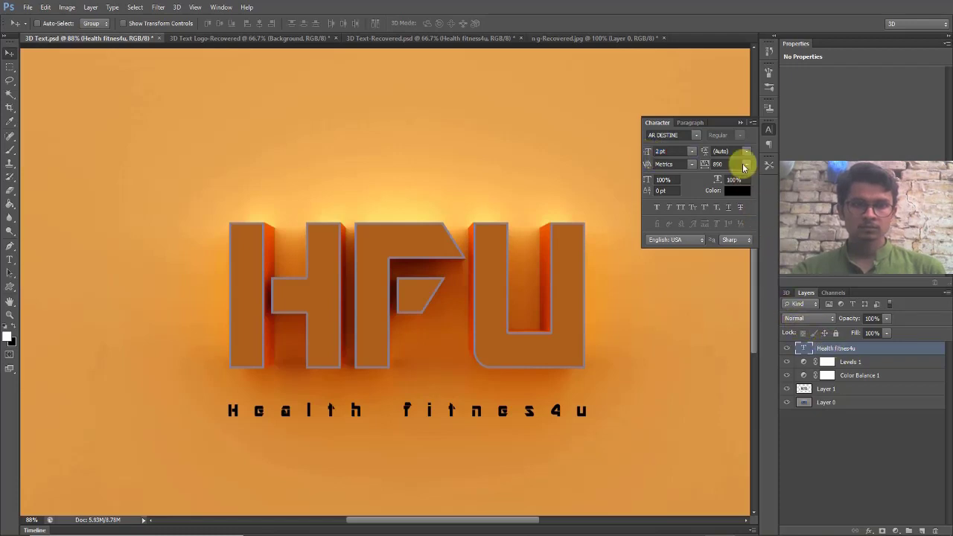
pyautogui.click(658, 152)
pyautogui.write('18')
pyautogui.press('Return')
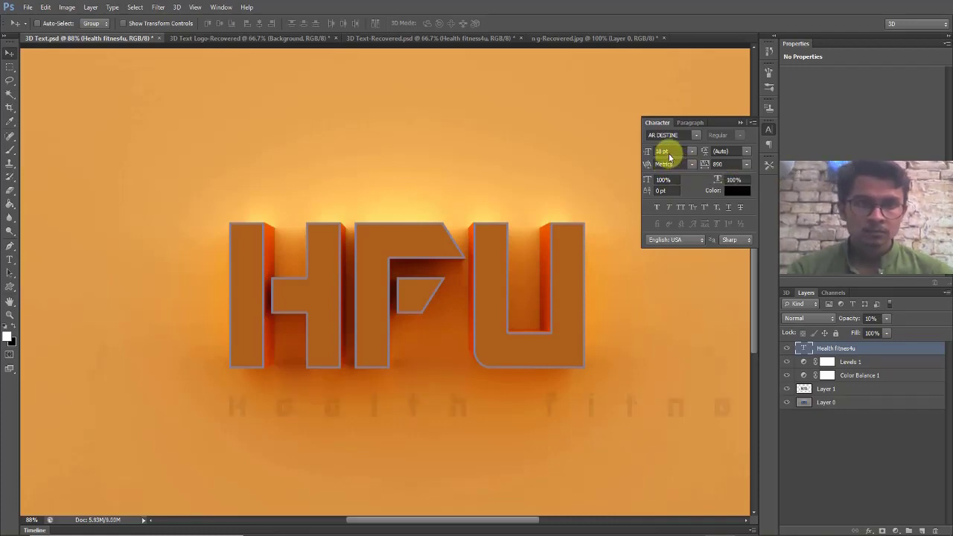
pyautogui.click(669, 156)
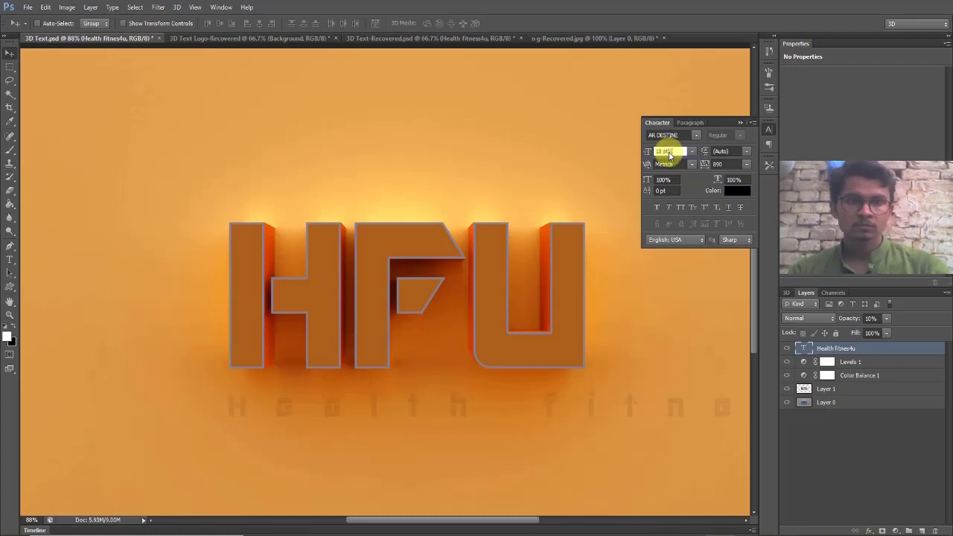
pyautogui.press('BackSpace')
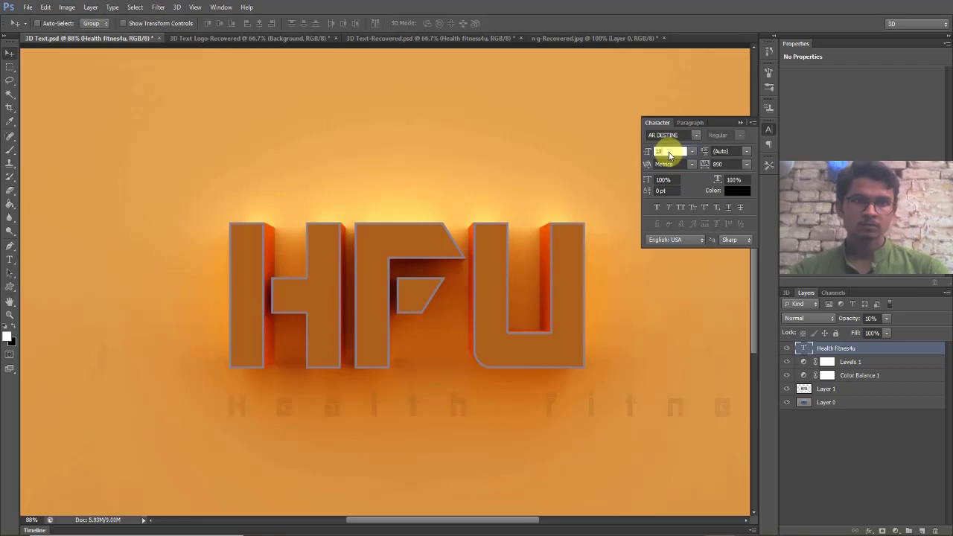
pyautogui.write('10')
pyautogui.press('Return')
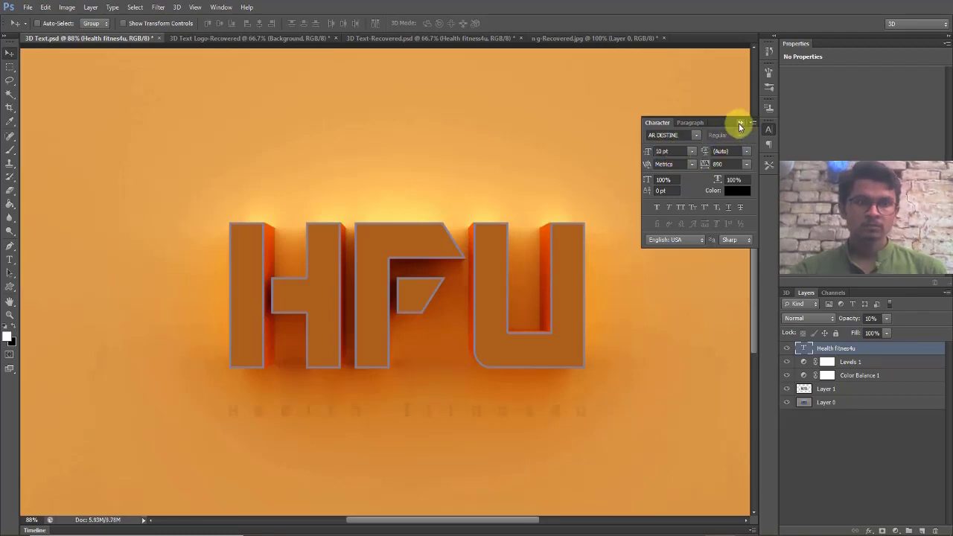
# - Try a baseline shift of -7 pt on the tagline text and return the baseline shift to 0 pt
pyautogui.click(739, 122)
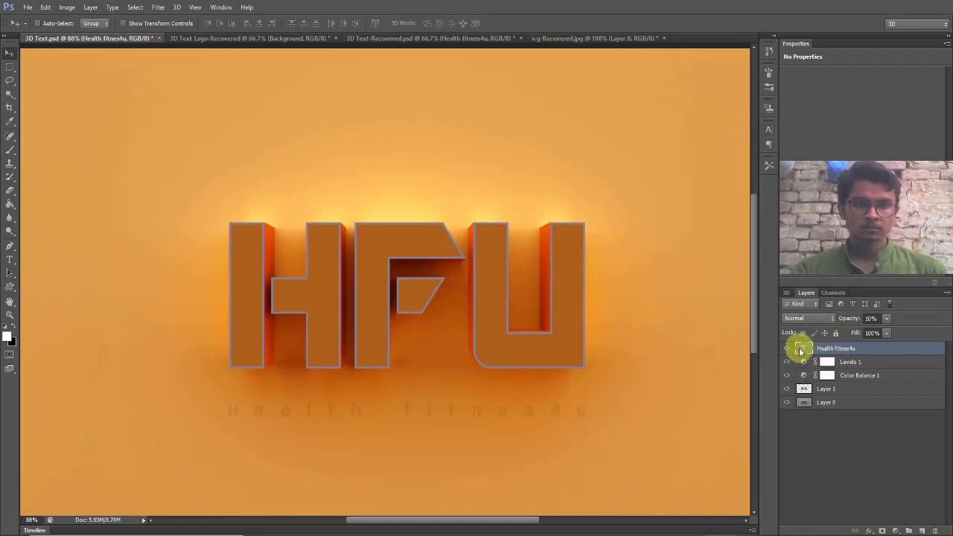
pyautogui.doubleClick(800, 350)
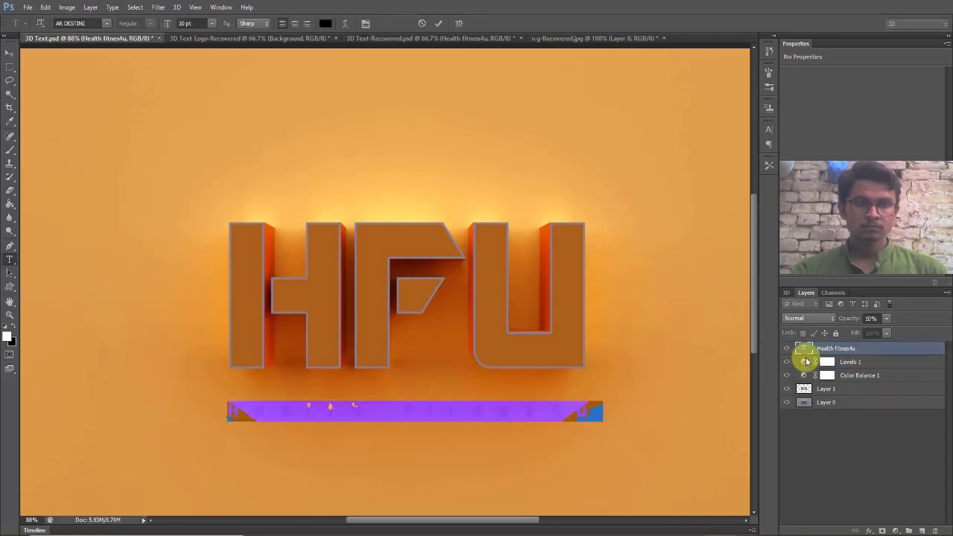
pyautogui.click(765, 132)
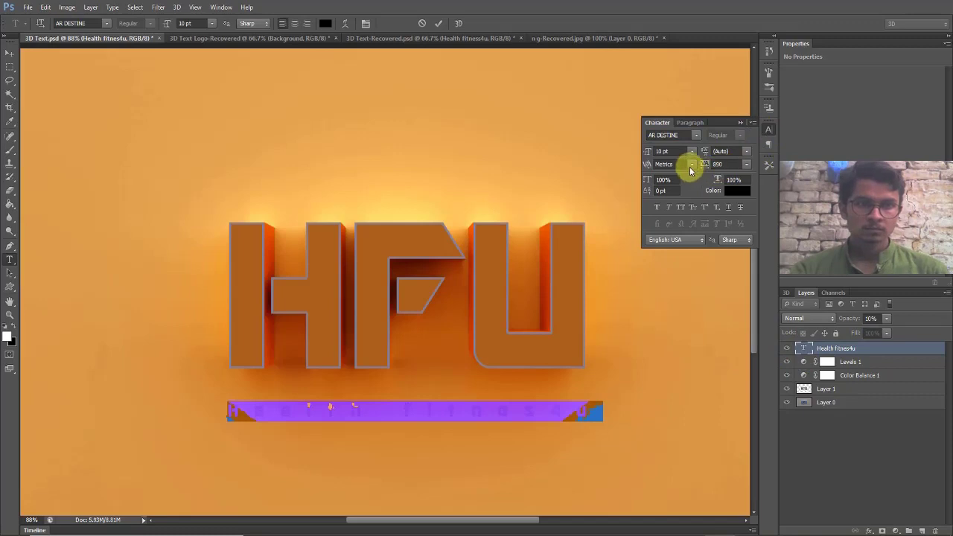
pyautogui.click(691, 164)
pyautogui.click(690, 165)
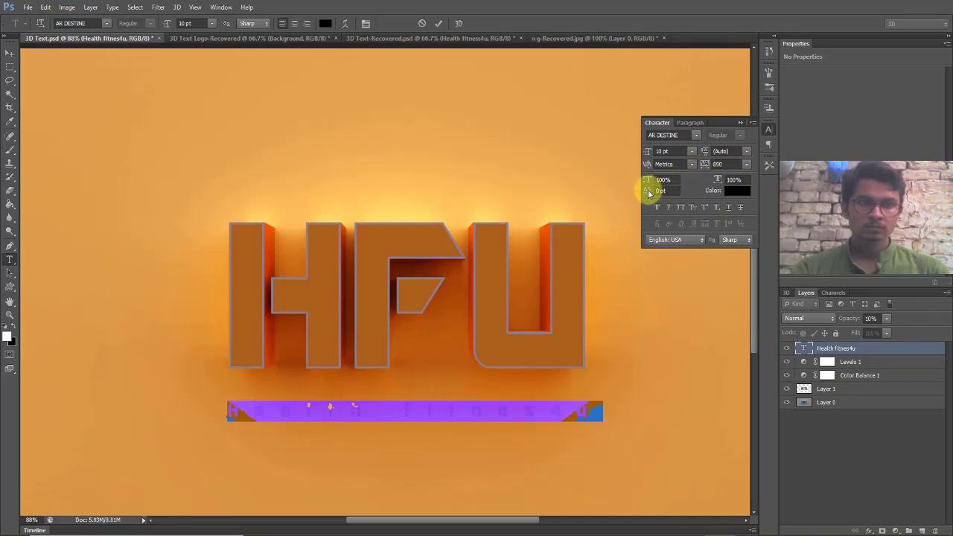
pyautogui.moveTo(649, 189); pyautogui.dragTo(659, 190)
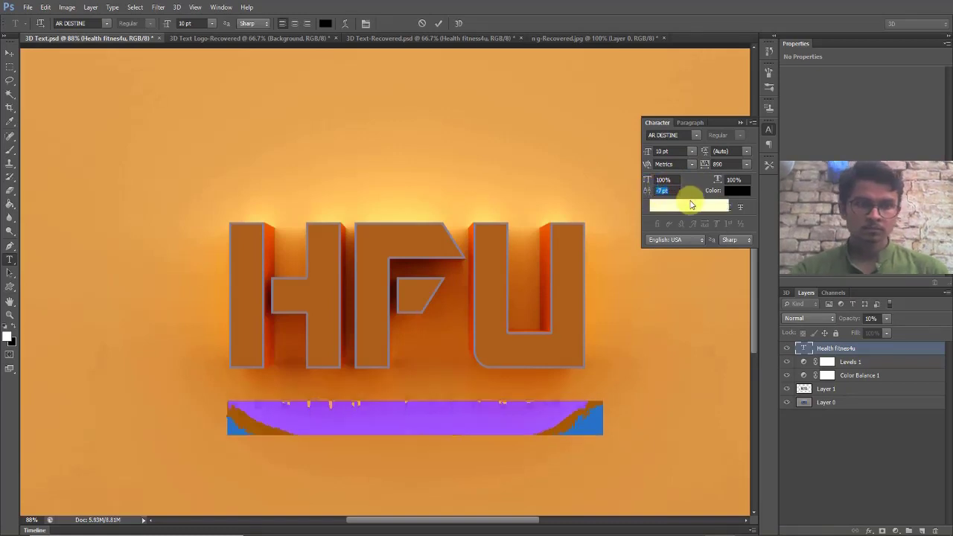
pyautogui.press('Return')
pyautogui.press('Right')
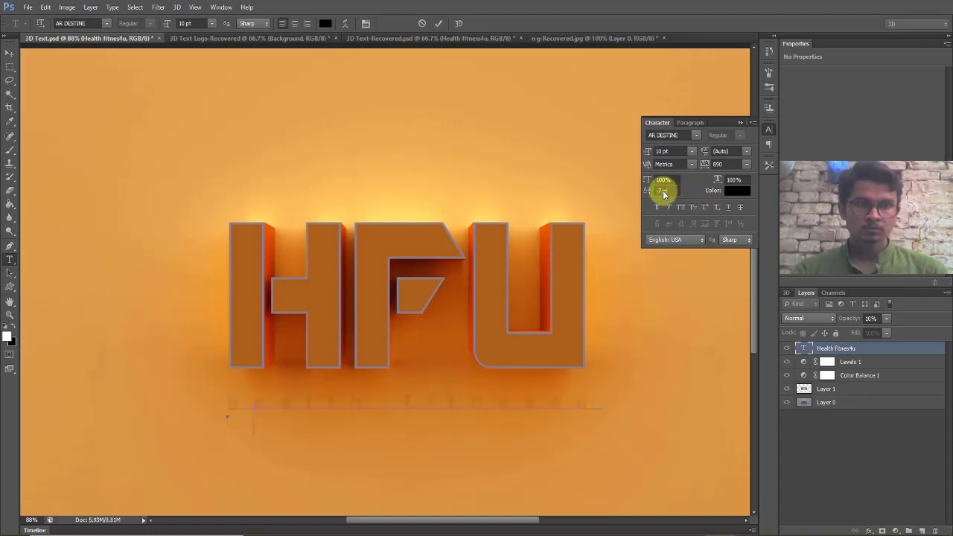
pyautogui.click(665, 191)
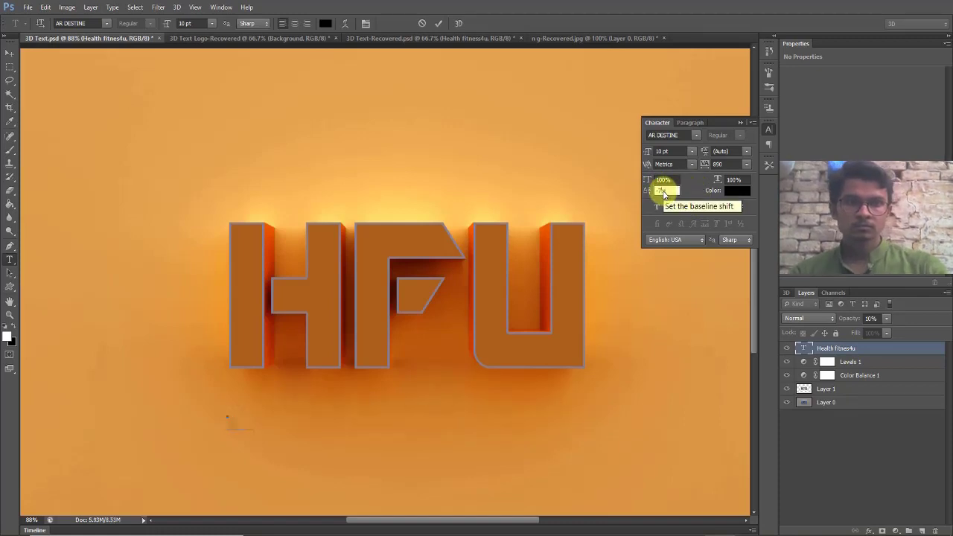
pyautogui.write('0')
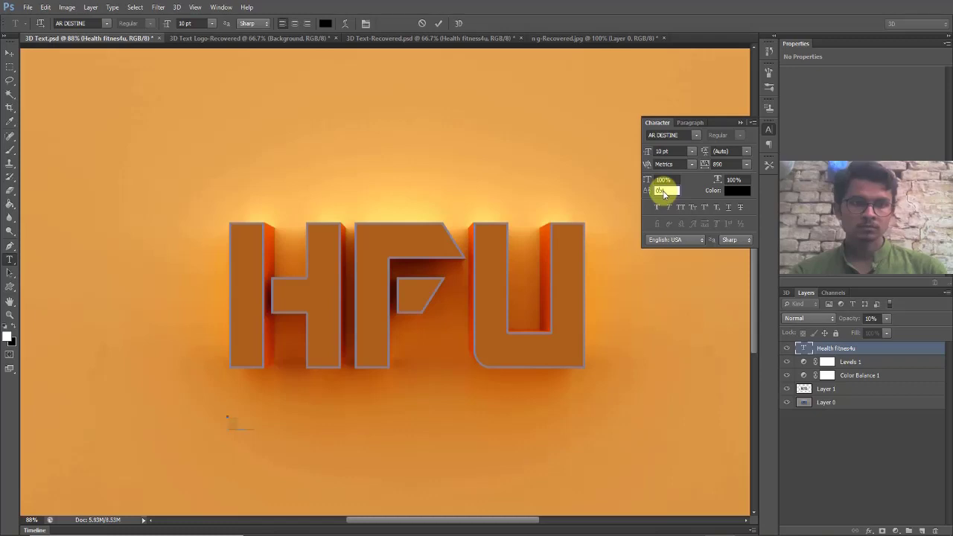
pyautogui.press('Return')
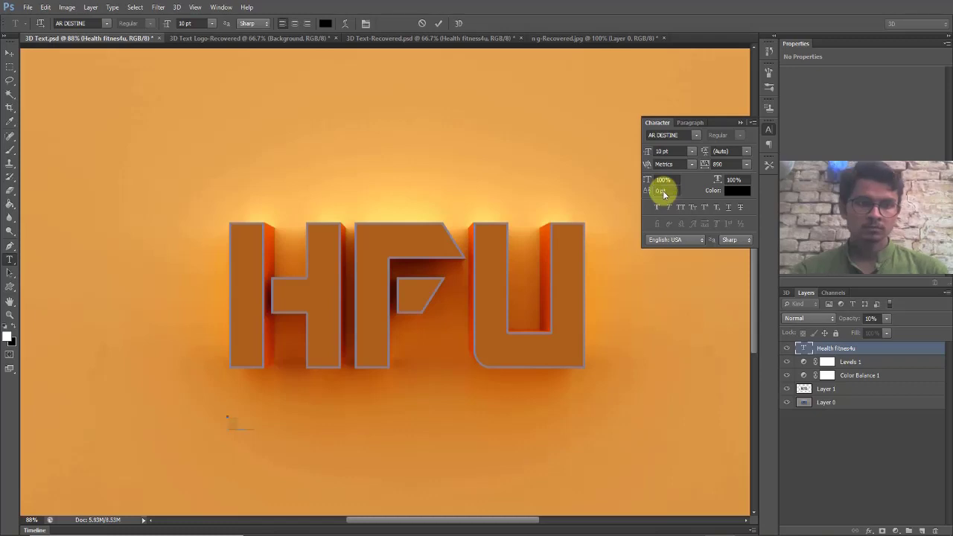
# - Check the tagline's text colour in the colour picker and keep it black (000000)
pyautogui.click(734, 192)
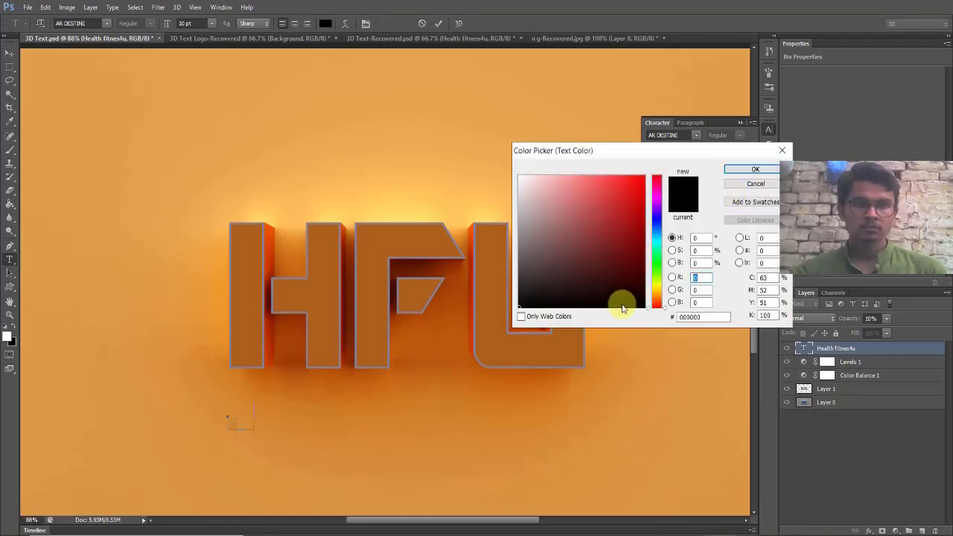
pyautogui.click(622, 305)
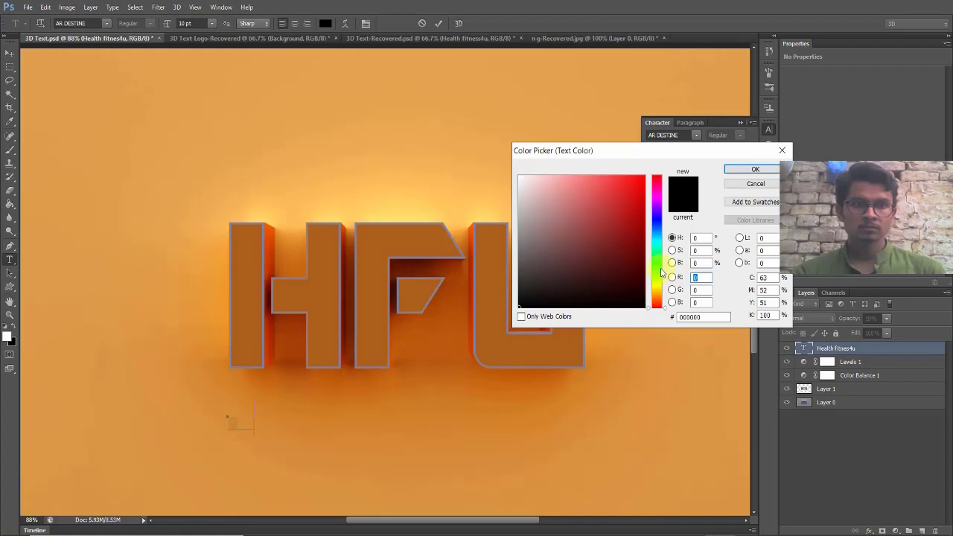
pyautogui.click(751, 170)
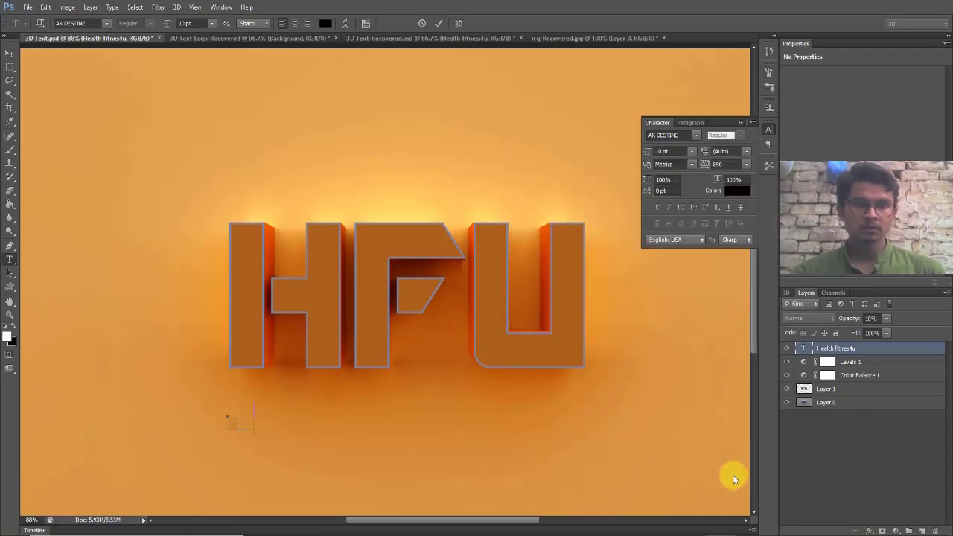
pyautogui.click(689, 535)
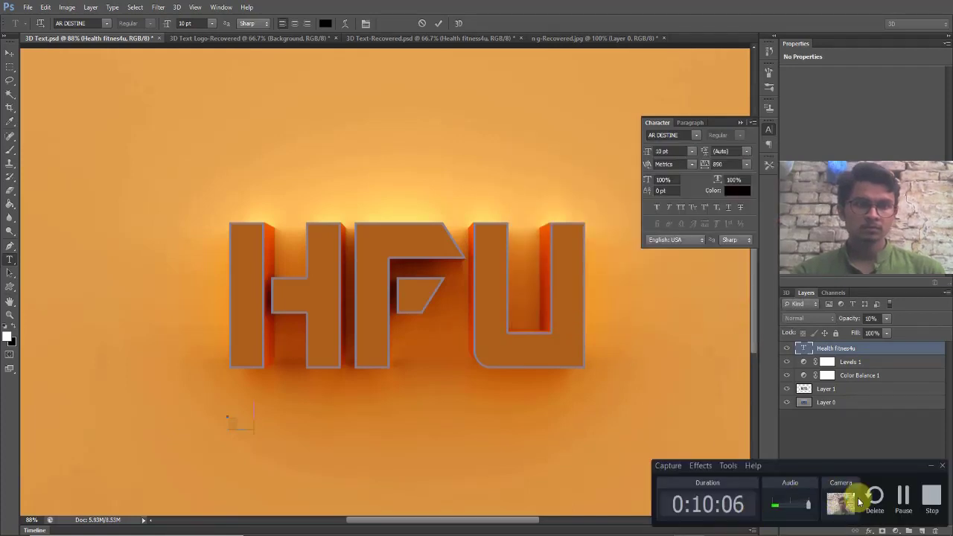
pyautogui.click(898, 508)
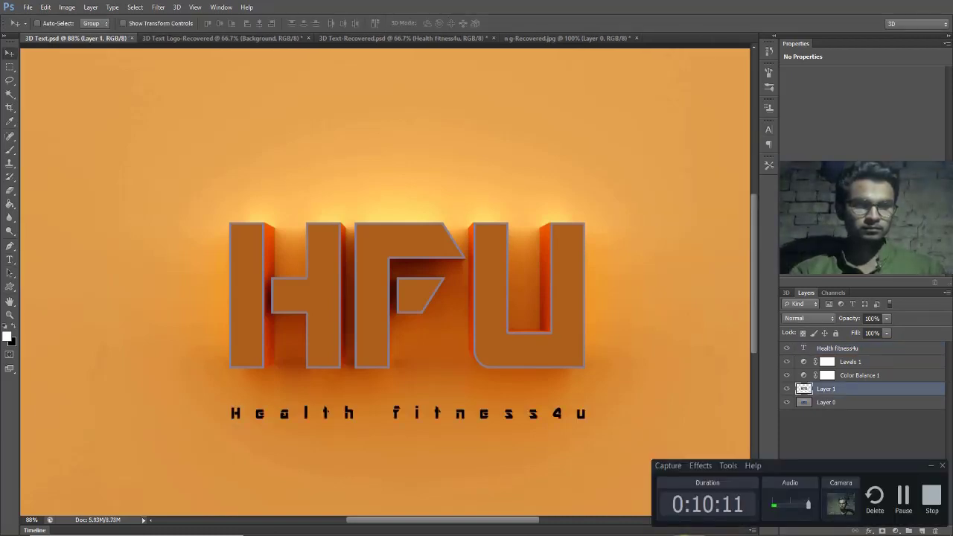
pyautogui.click(930, 466)
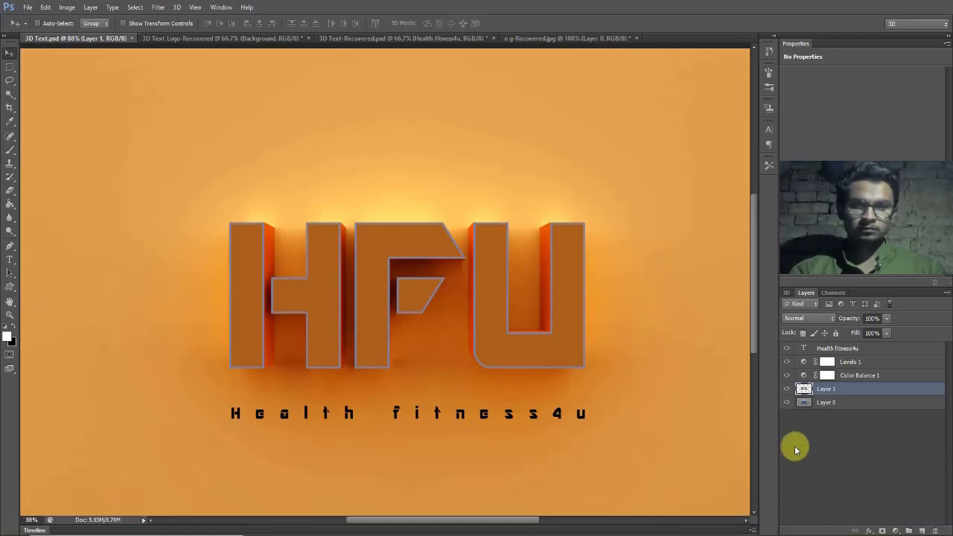
pyautogui.click(859, 349)
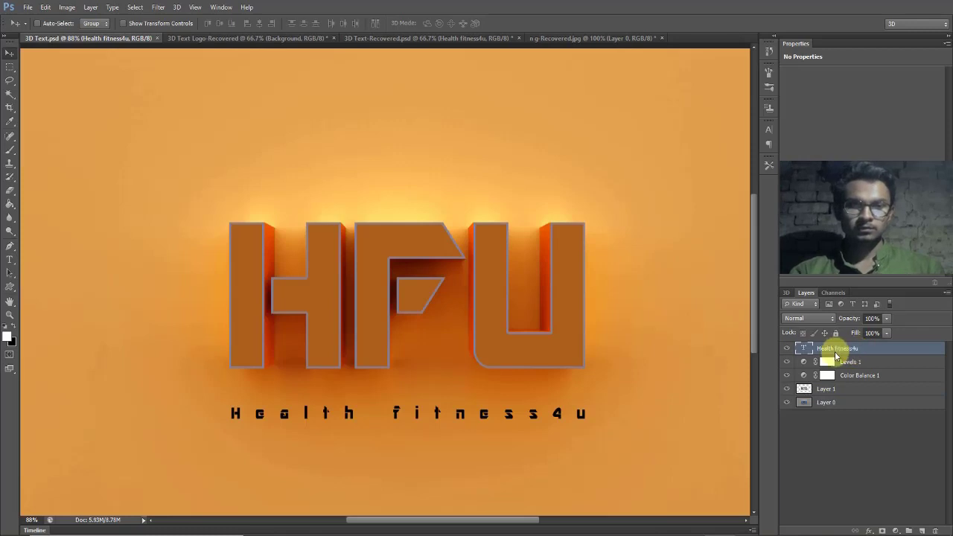
pyautogui.click(715, 535)
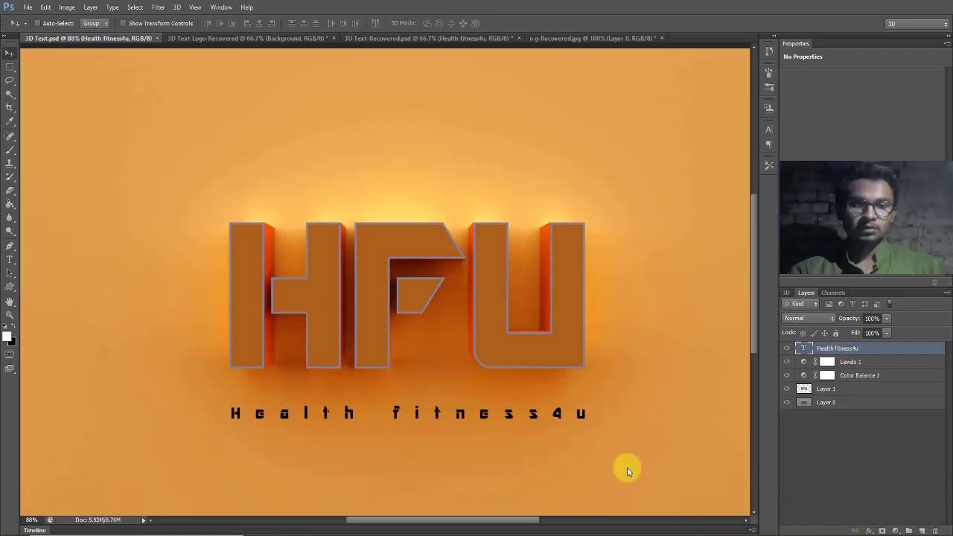
pyautogui.moveTo(689, 533)
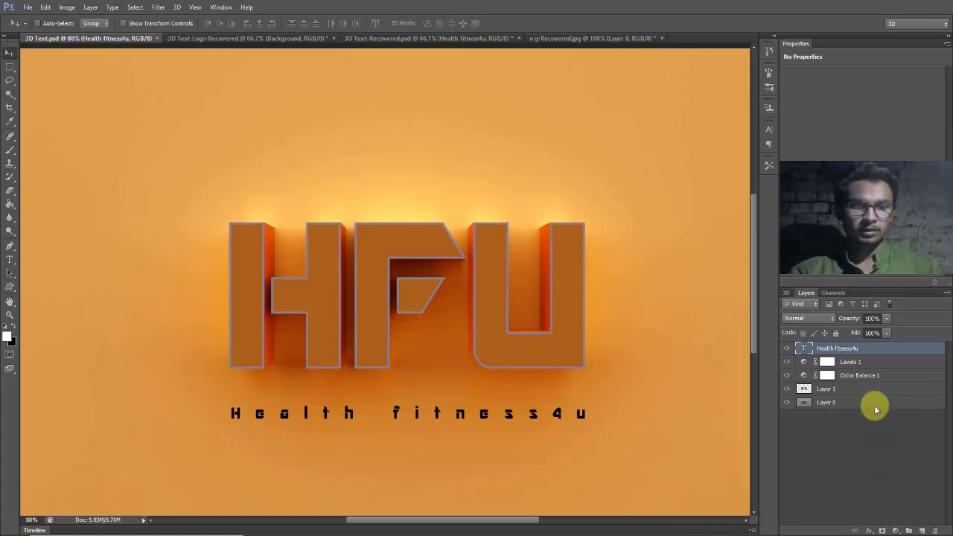
# - Hide Layer 1 and select the front faces of all the HFU letters on Layer 0 with the Magic Wand
pyautogui.click(837, 390)
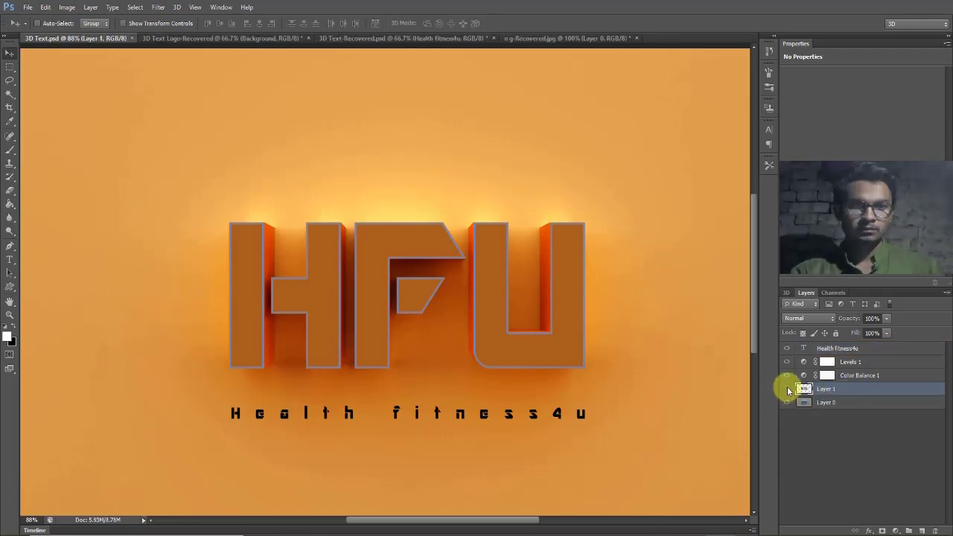
pyautogui.click(786, 388)
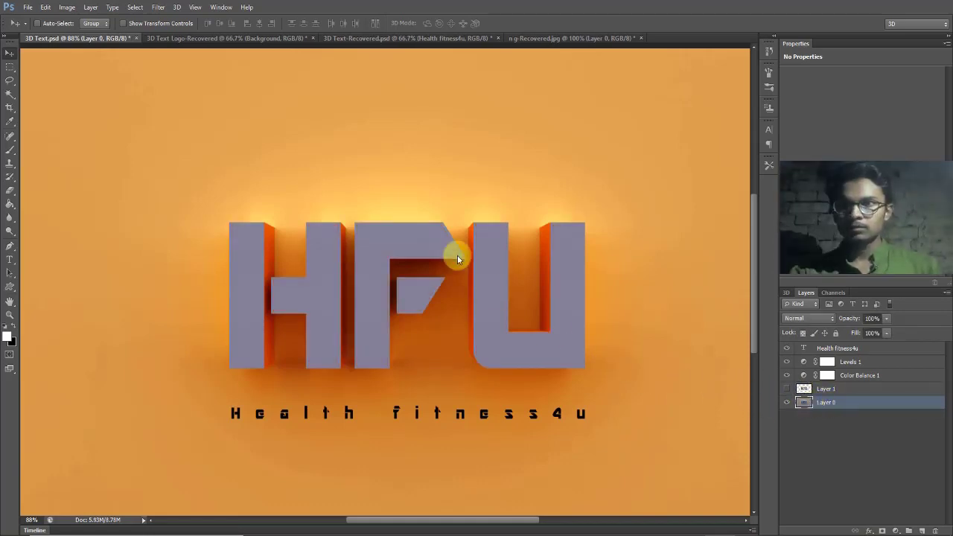
pyautogui.click(11, 94)
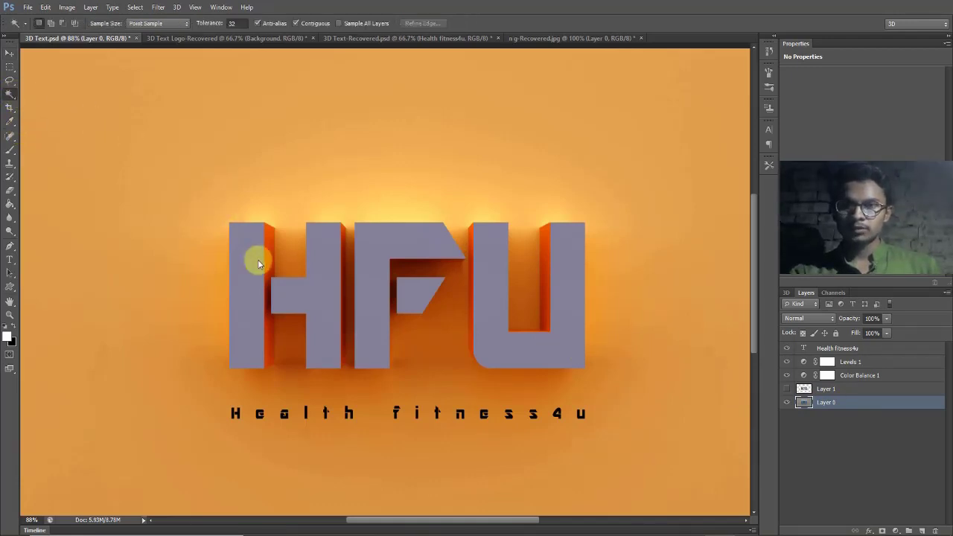
pyautogui.keyDown('shift'); pyautogui.click(331, 255); pyautogui.keyUp('shift')
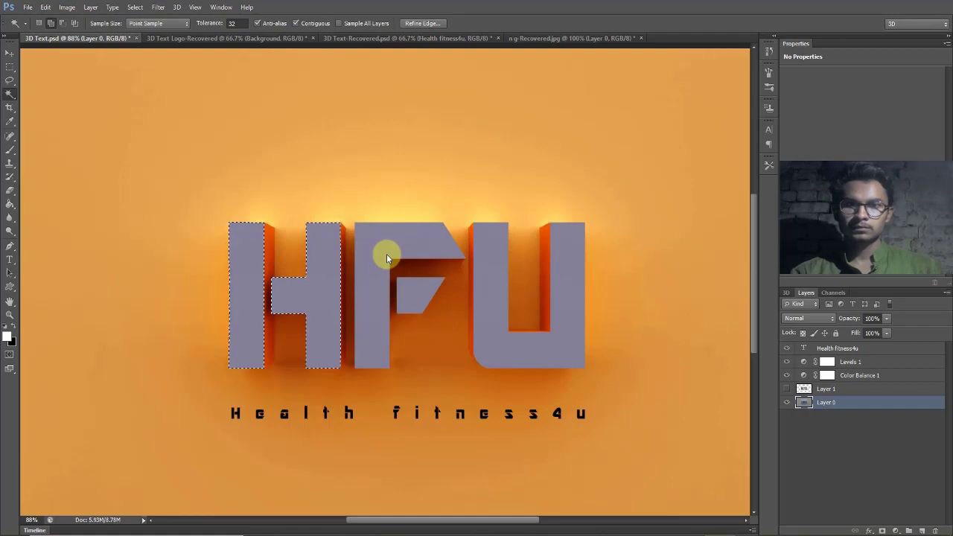
pyautogui.keyDown('shift'); pyautogui.click(387, 254); pyautogui.keyUp('shift')
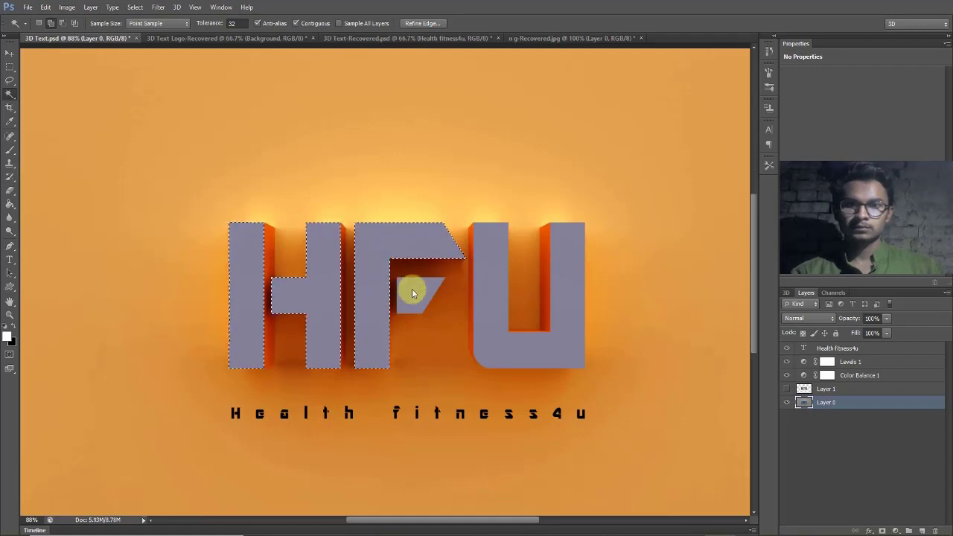
pyautogui.keyDown('shift'); pyautogui.click(411, 288); pyautogui.keyUp('shift')
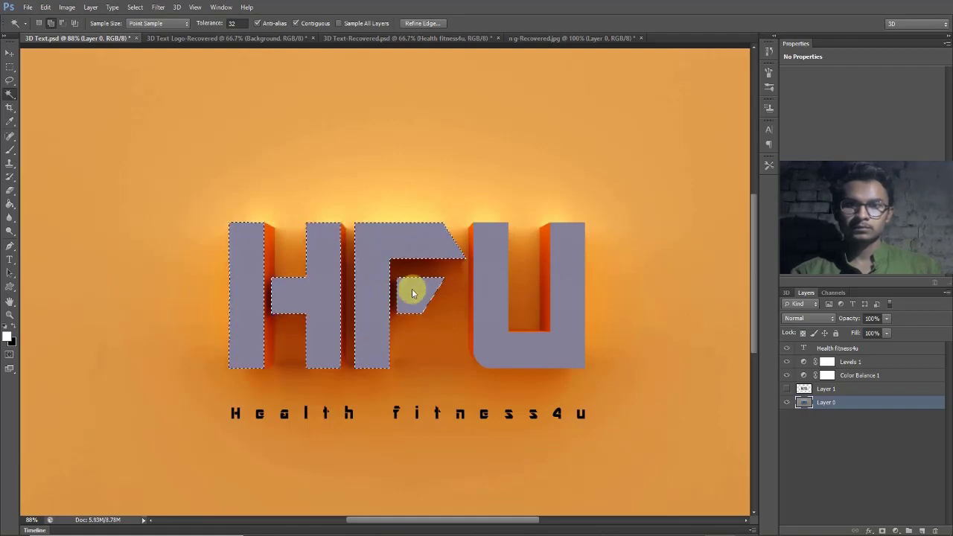
pyautogui.keyDown('shift'); pyautogui.click(479, 297); pyautogui.keyUp('shift')
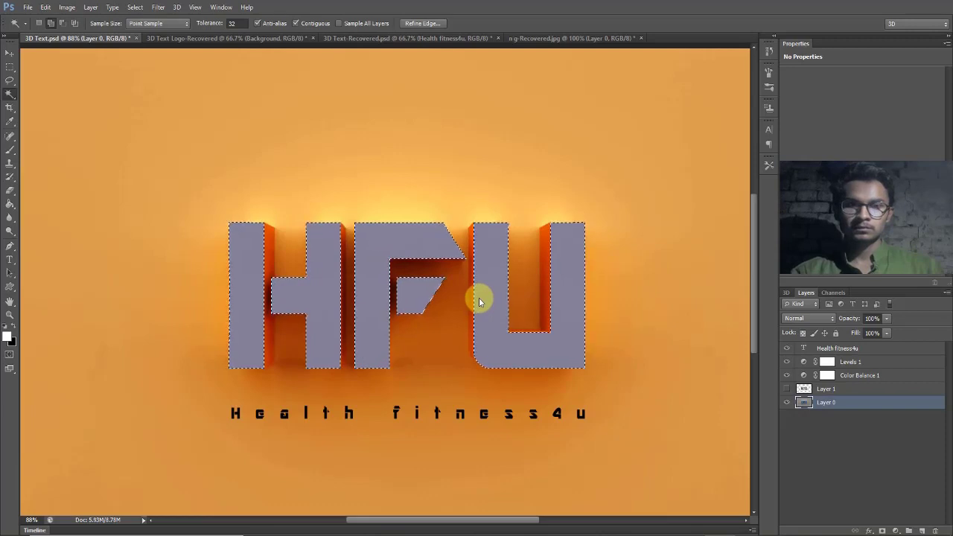
# - Add a new layer above Layer 0 and fill the selected letter fronts with colour 535353 at 100% opacity
pyautogui.click(921, 530)
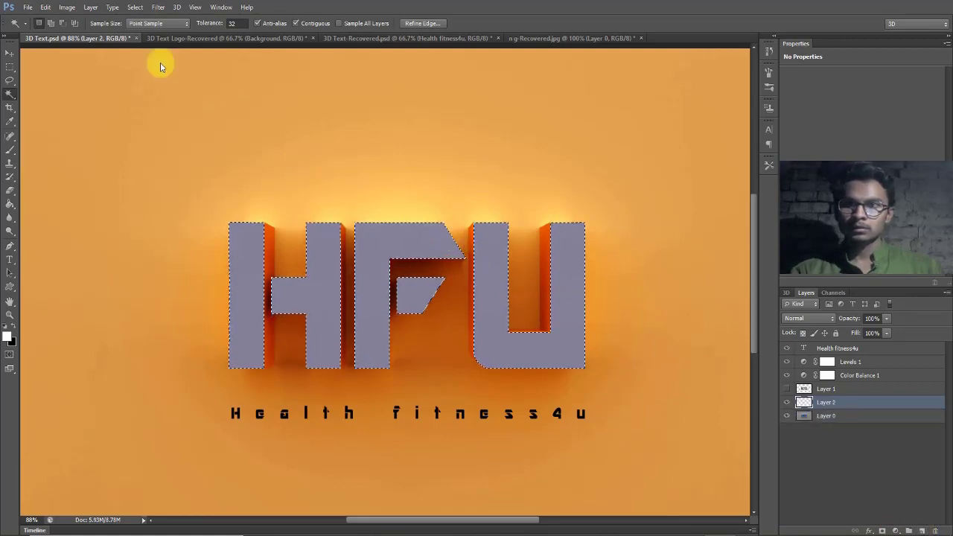
pyautogui.click(46, 7)
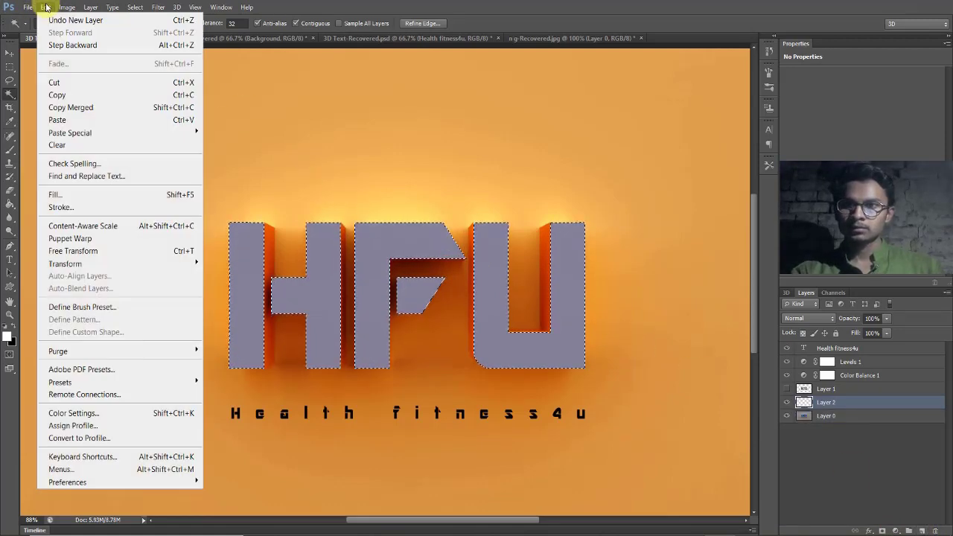
pyautogui.click(104, 198)
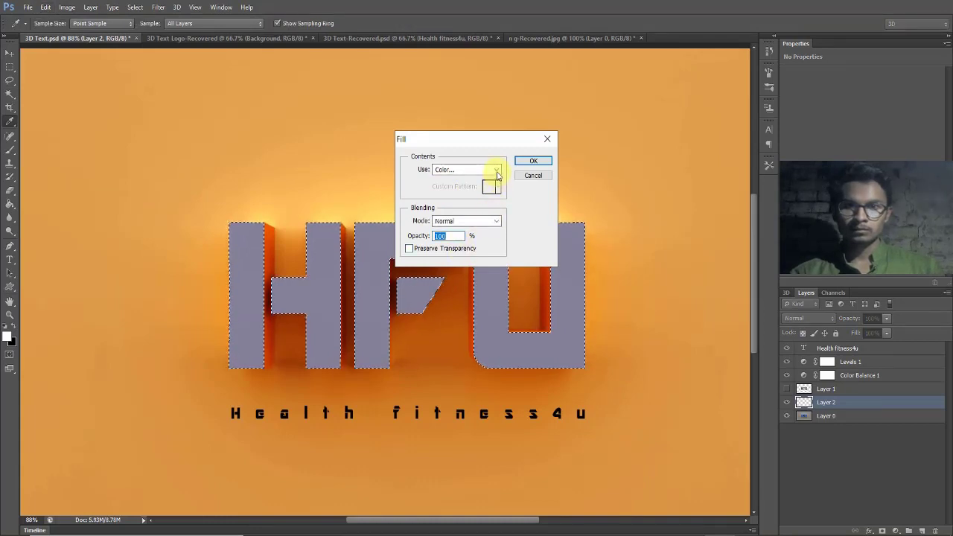
pyautogui.click(494, 170)
pyautogui.click(468, 202)
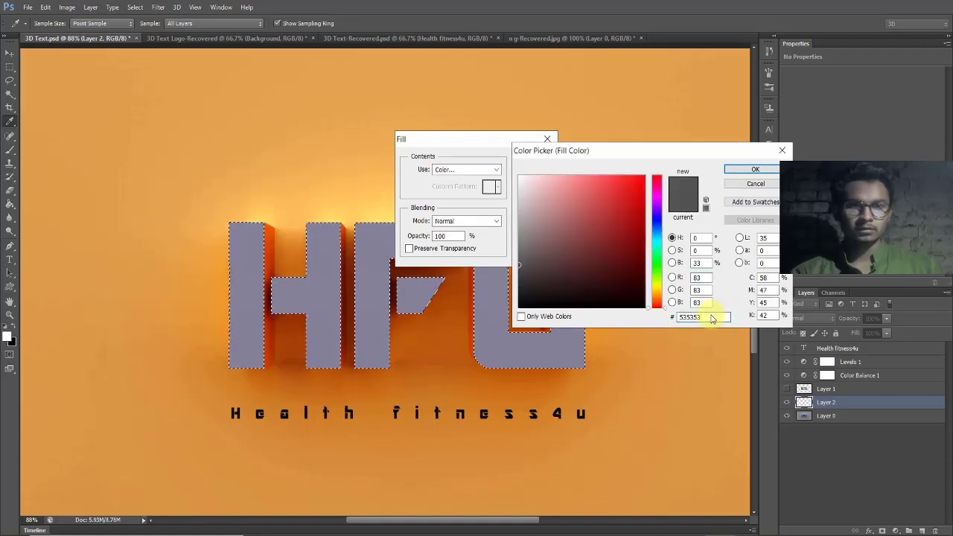
pyautogui.click(768, 170)
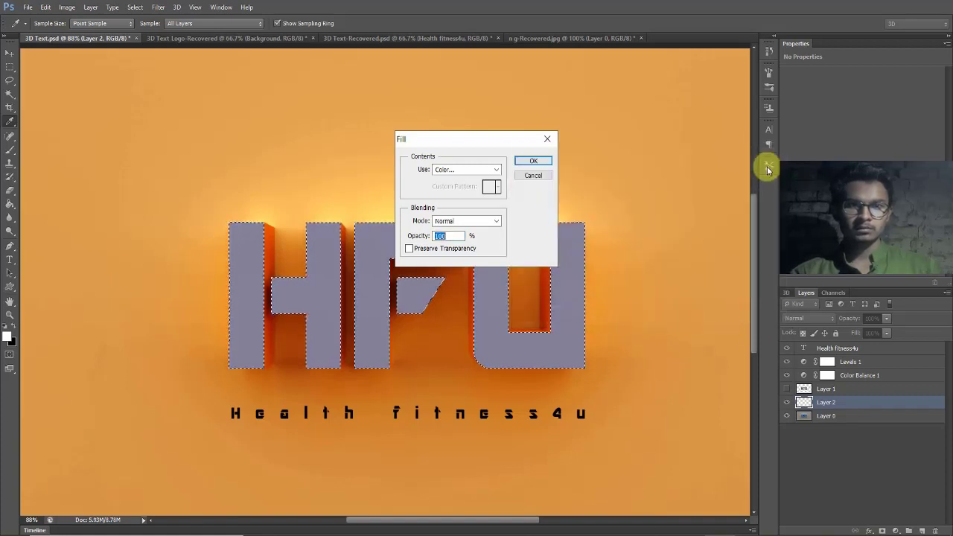
pyautogui.click(536, 161)
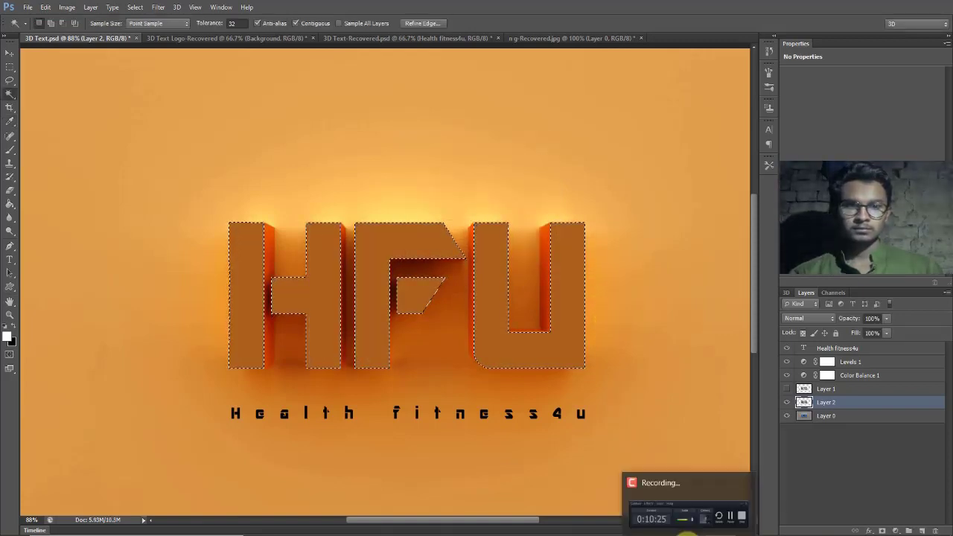
pyautogui.moveTo(789, 523)
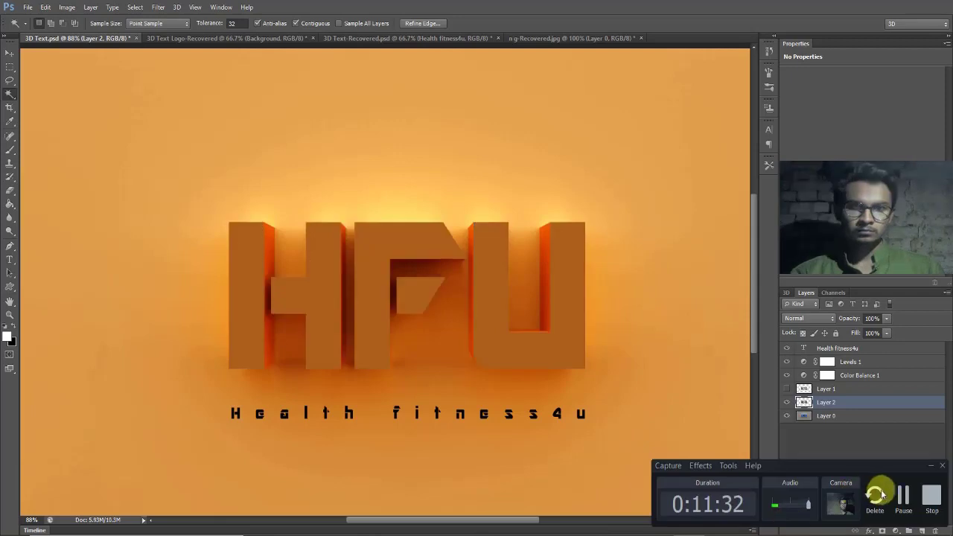
pyautogui.click(901, 497)
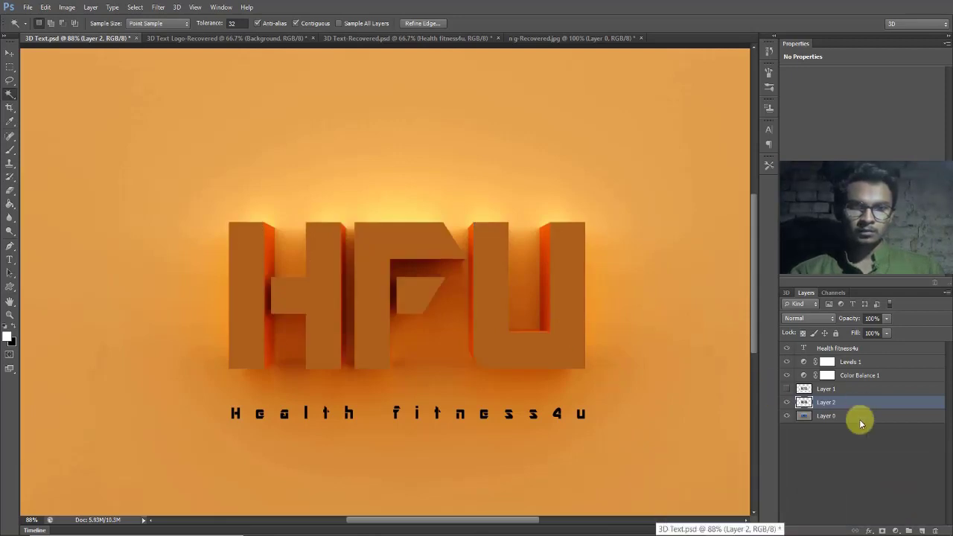
# - Try to load Layer 2's letter shapes as a selection and contract it by 2 pixels
pyautogui.keyDown('ctrl'); pyautogui.click(802, 402); pyautogui.keyUp('ctrl')
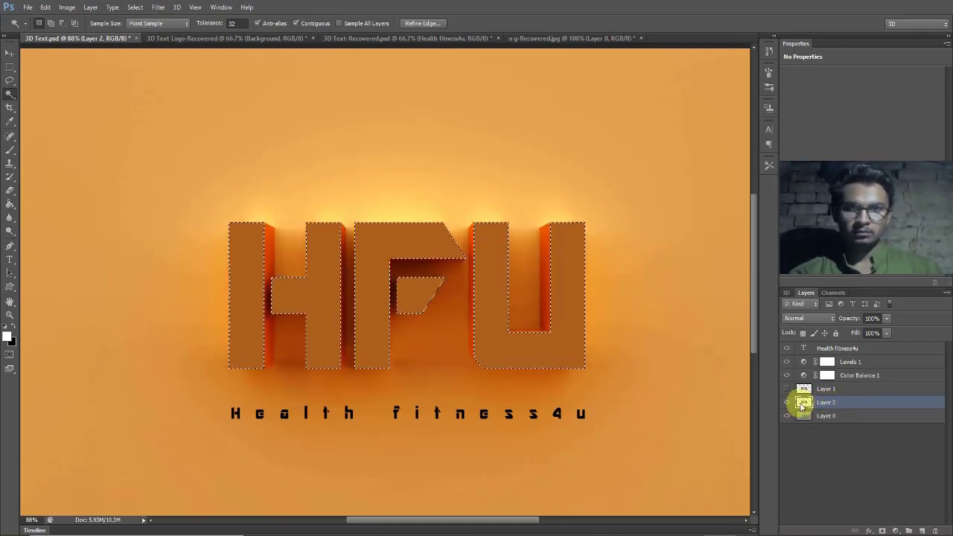
pyautogui.keyDown('ctrl'); pyautogui.click(801, 400); pyautogui.keyUp('ctrl')
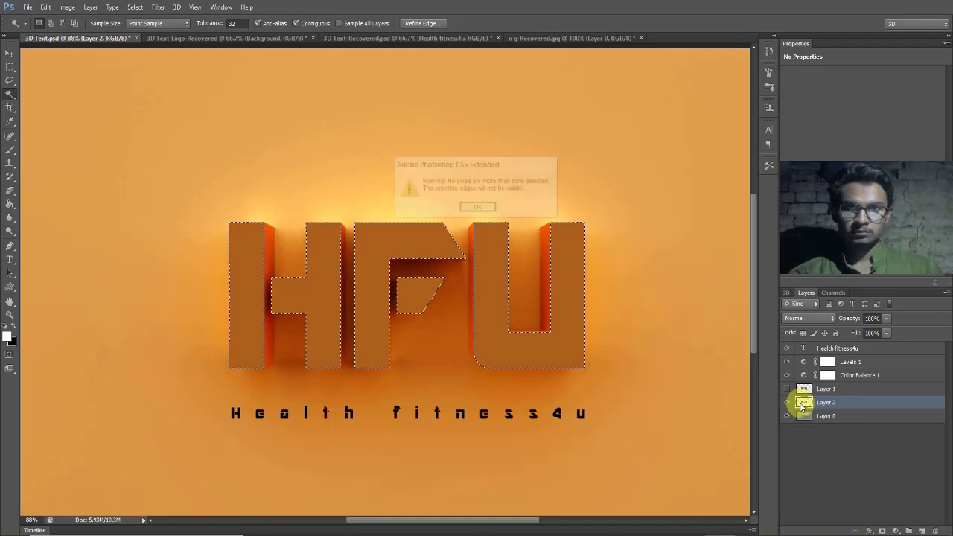
pyautogui.click(479, 208)
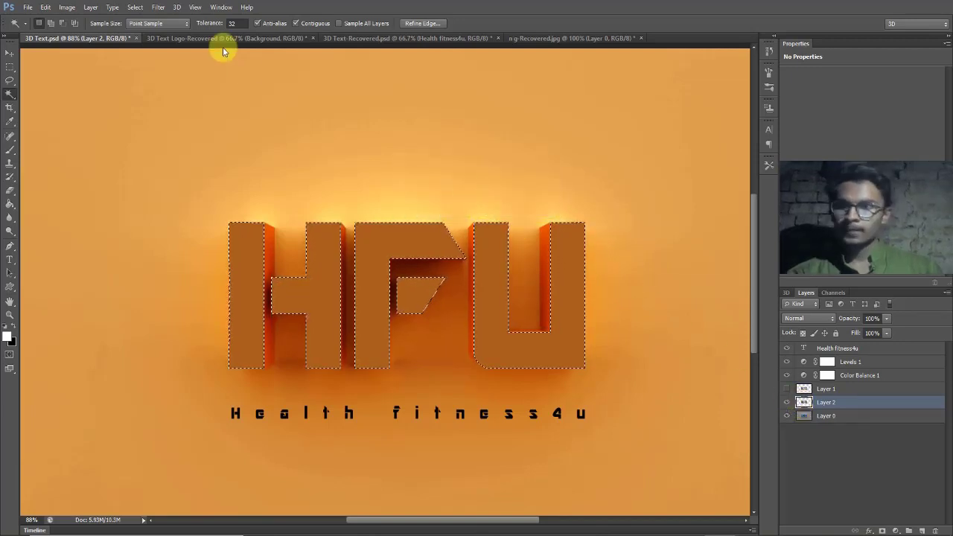
pyautogui.hotkey('ctrl', 'd')
pyautogui.click(158, 7)
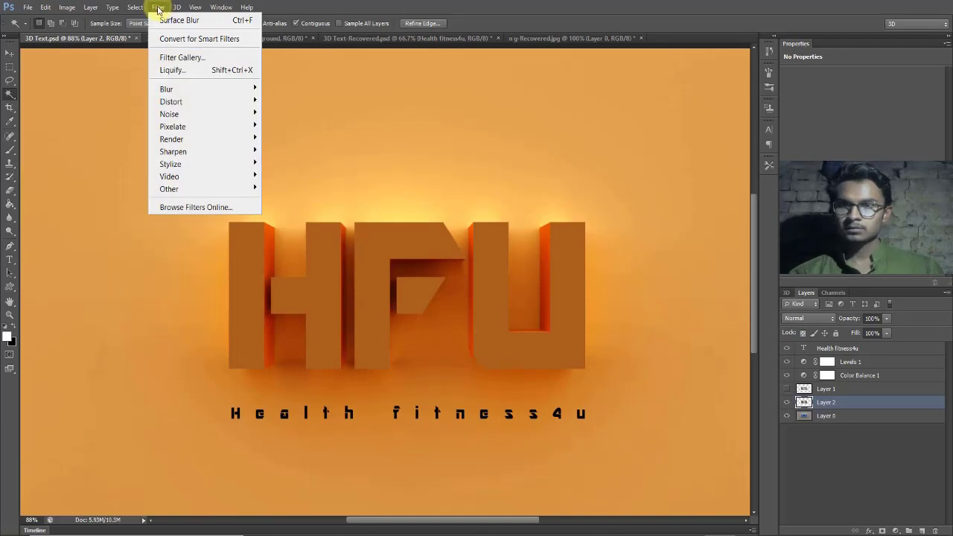
pyautogui.click(158, 7)
pyautogui.click(135, 7)
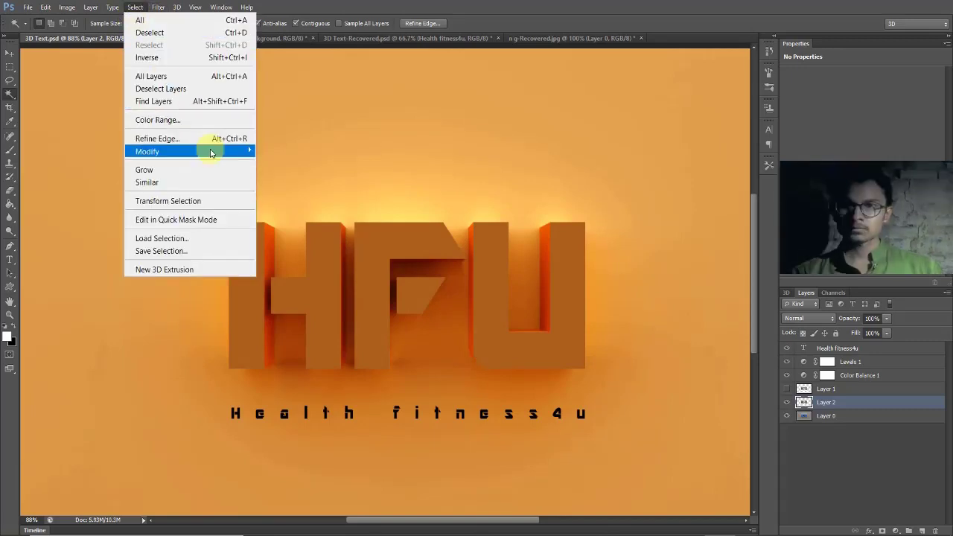
pyautogui.moveTo(211, 152)
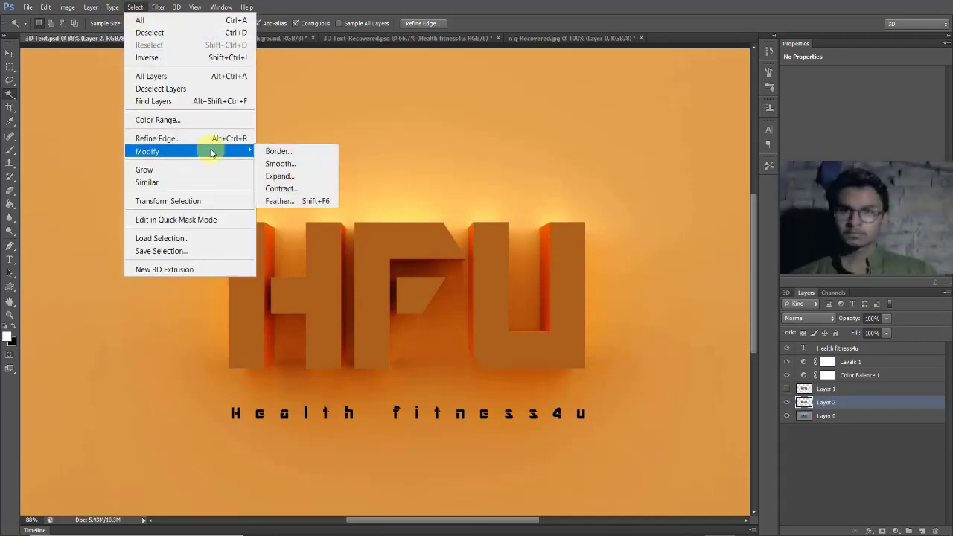
pyautogui.click(294, 188)
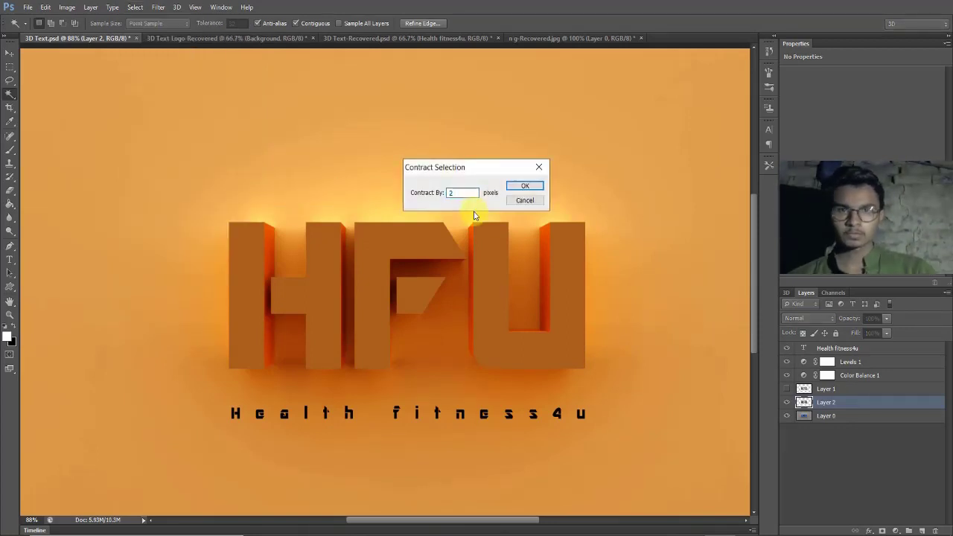
pyautogui.press('Return')
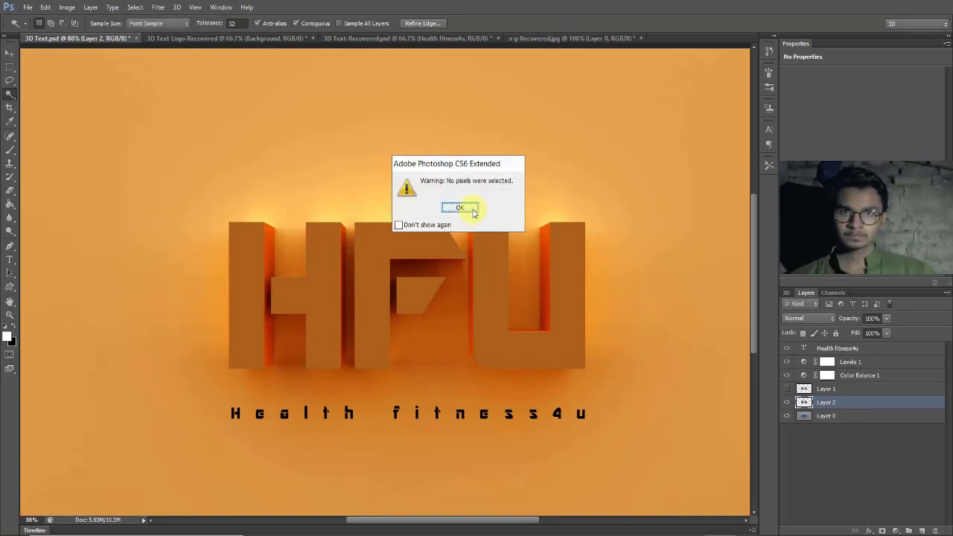
pyautogui.click(459, 208)
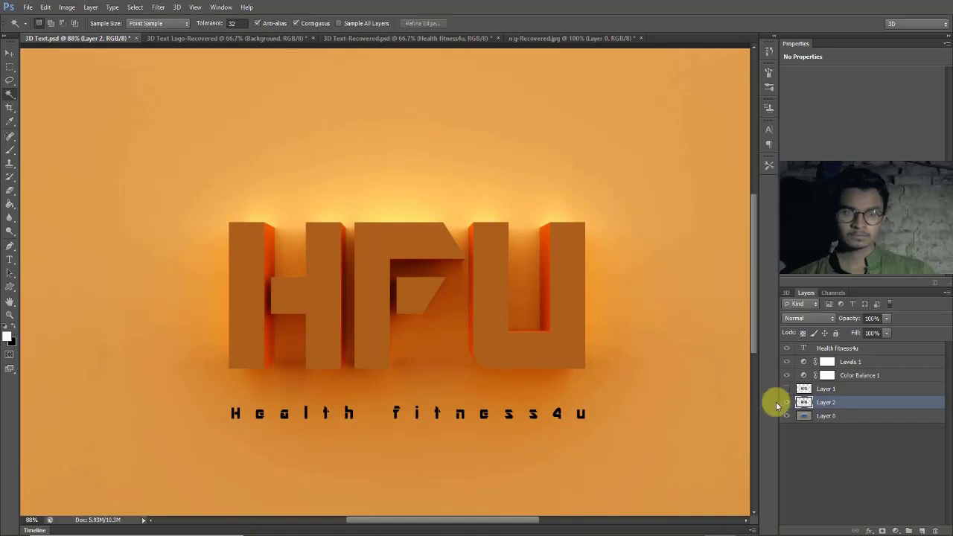
# - Load the letter shapes of Layer 2 as a selection and expand it by 1 pixel
pyautogui.keyDown('ctrl'); pyautogui.click(804, 402); pyautogui.keyUp('ctrl')
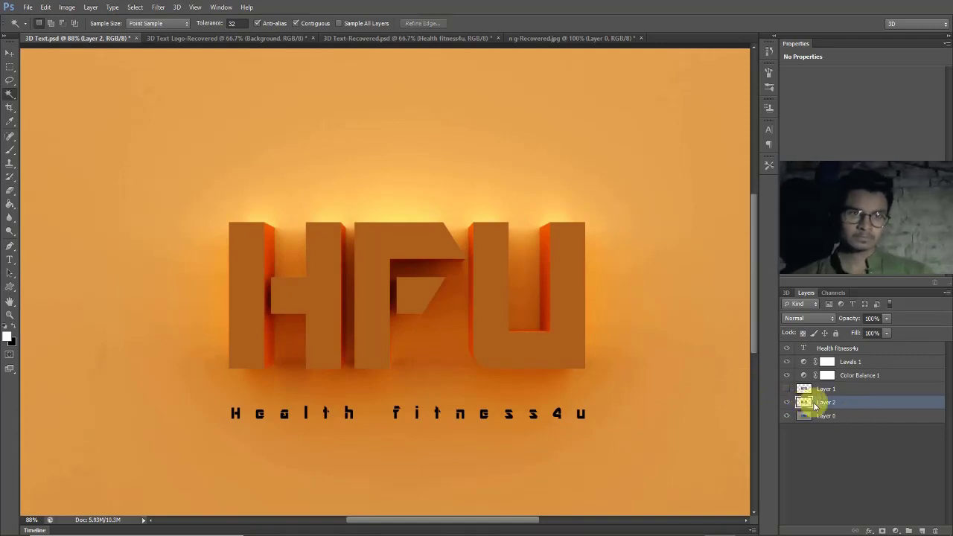
pyautogui.keyDown('ctrl'); pyautogui.click(802, 405); pyautogui.keyUp('ctrl')
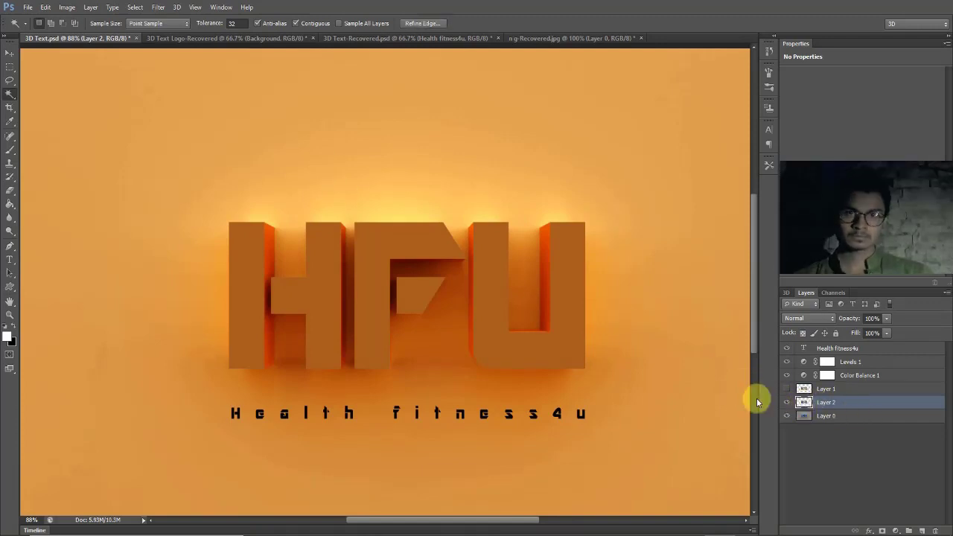
pyautogui.click(132, 7)
pyautogui.moveTo(231, 151)
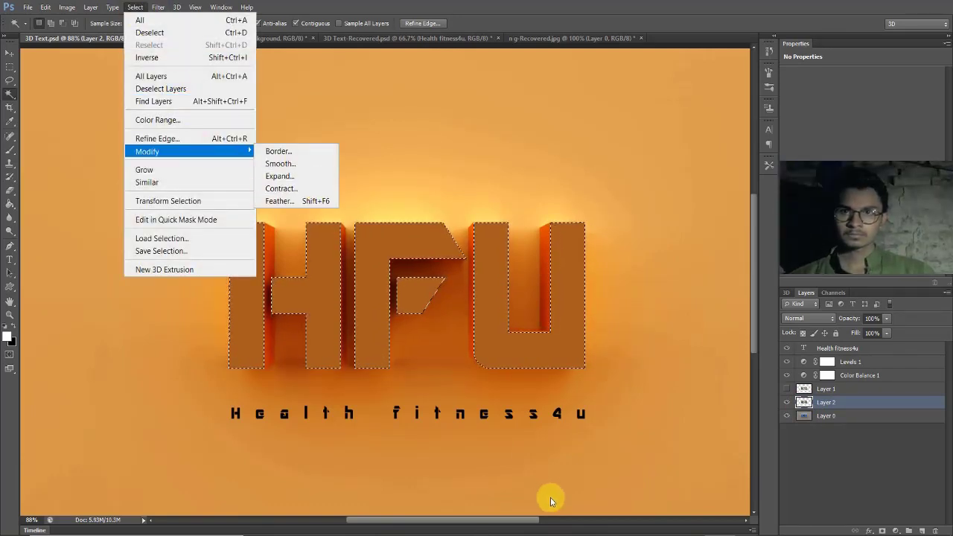
pyautogui.click(307, 184)
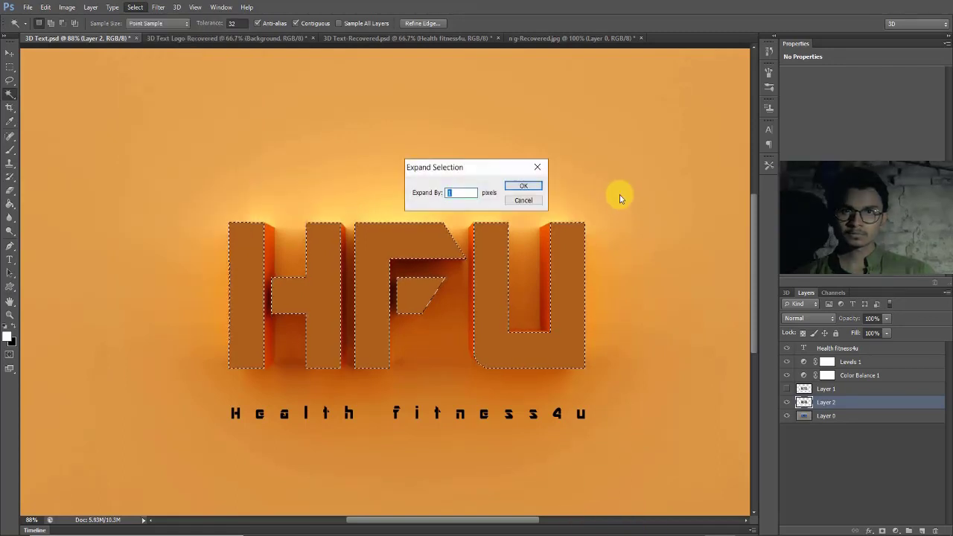
pyautogui.write('1')
pyautogui.press('Return')
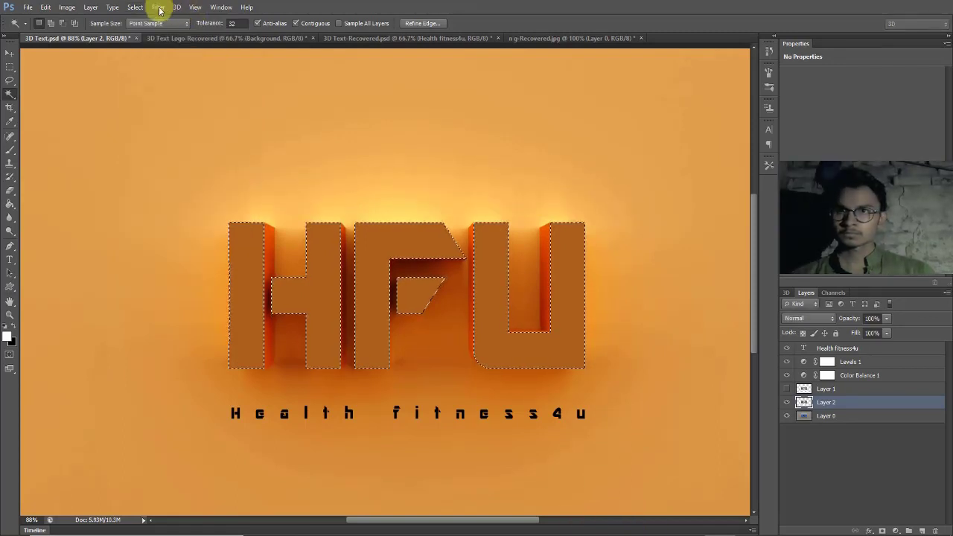
# - Contract the selection around the HFU letter fronts by 2 pixels
pyautogui.click(155, 7)
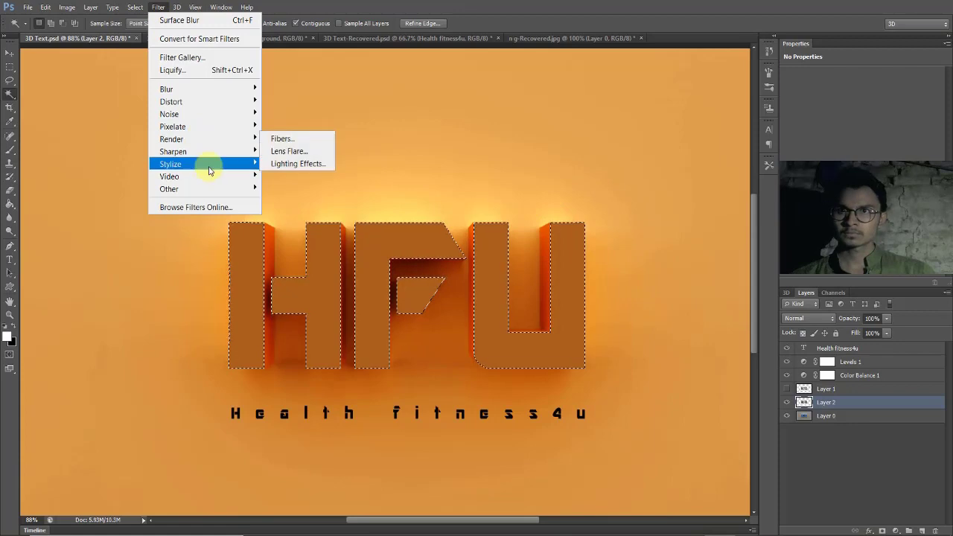
pyautogui.click(152, 8)
pyautogui.click(135, 7)
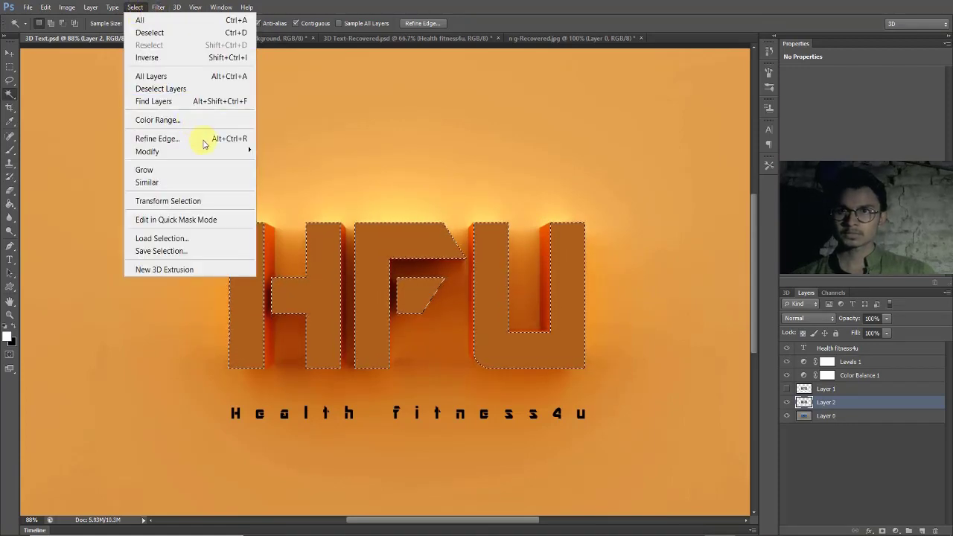
pyautogui.moveTo(197, 153)
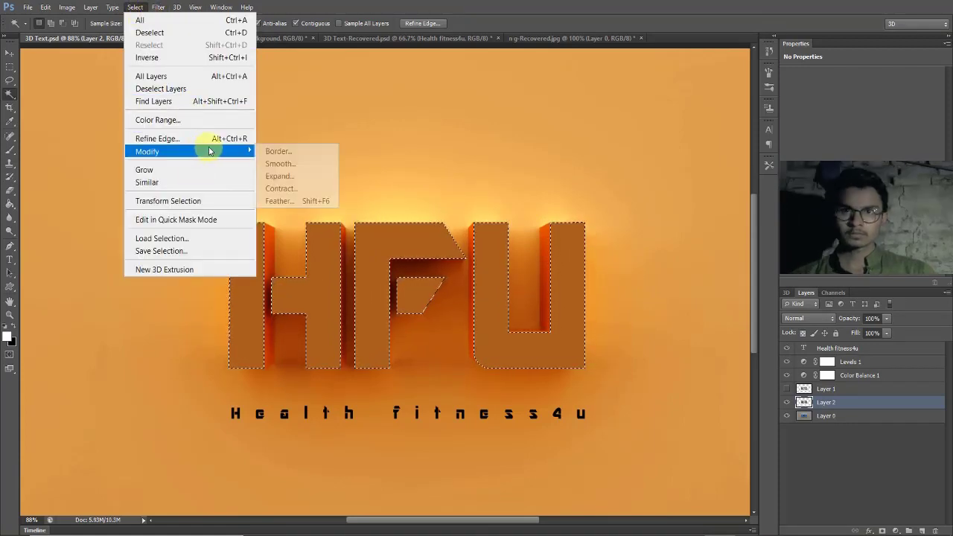
pyautogui.click(282, 189)
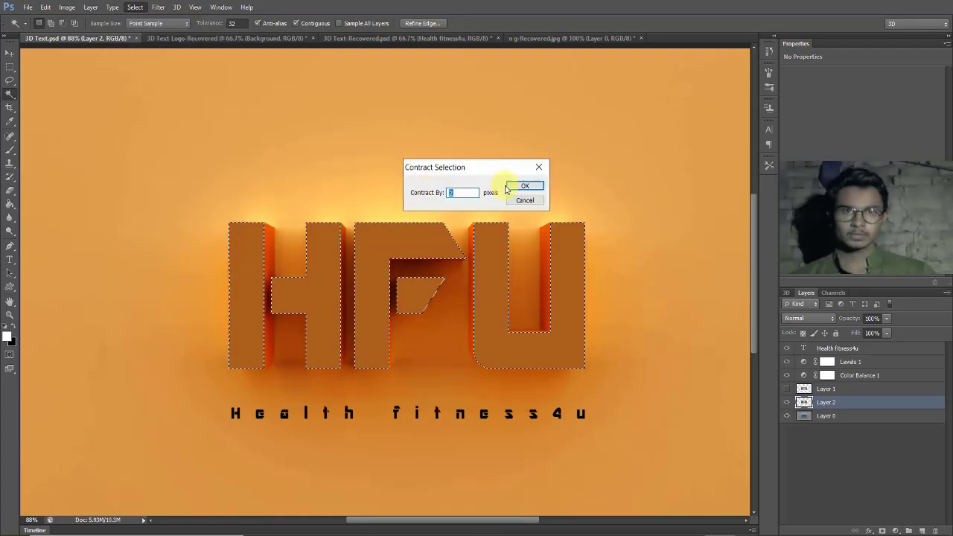
pyautogui.press('Return')
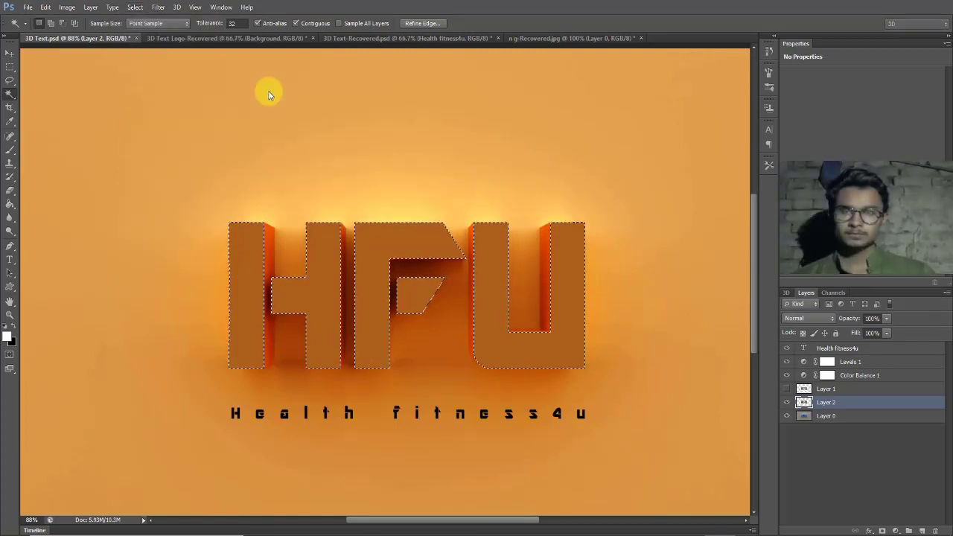
pyautogui.click(134, 7)
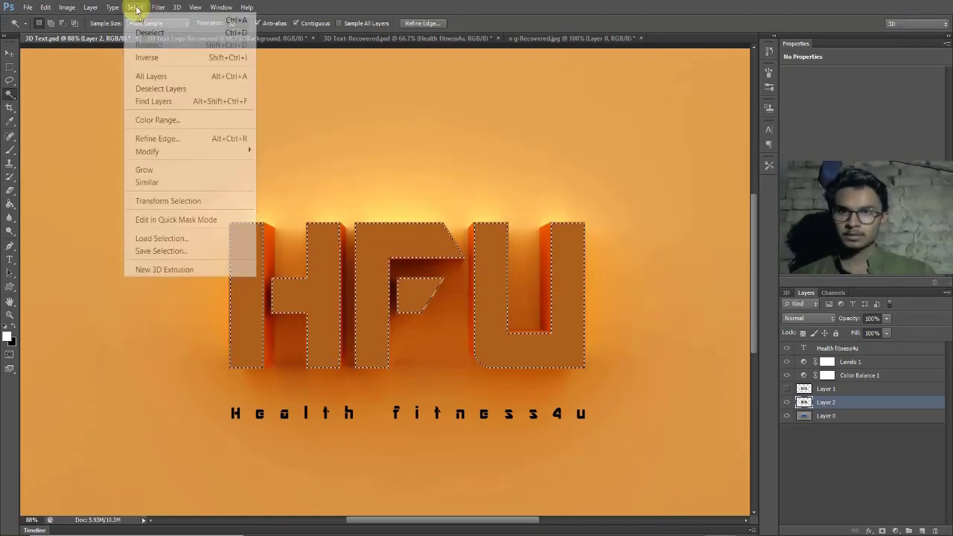
pyautogui.moveTo(221, 154)
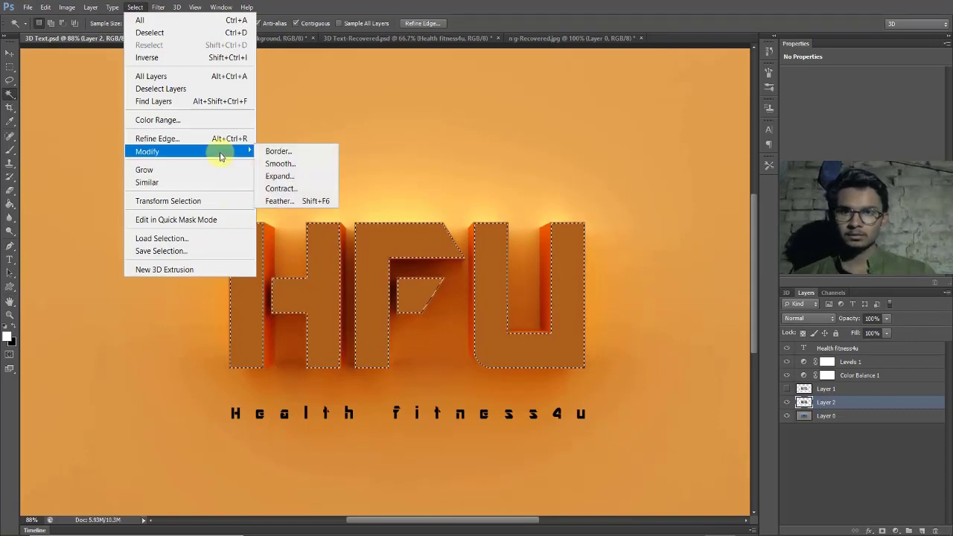
pyautogui.click(287, 165)
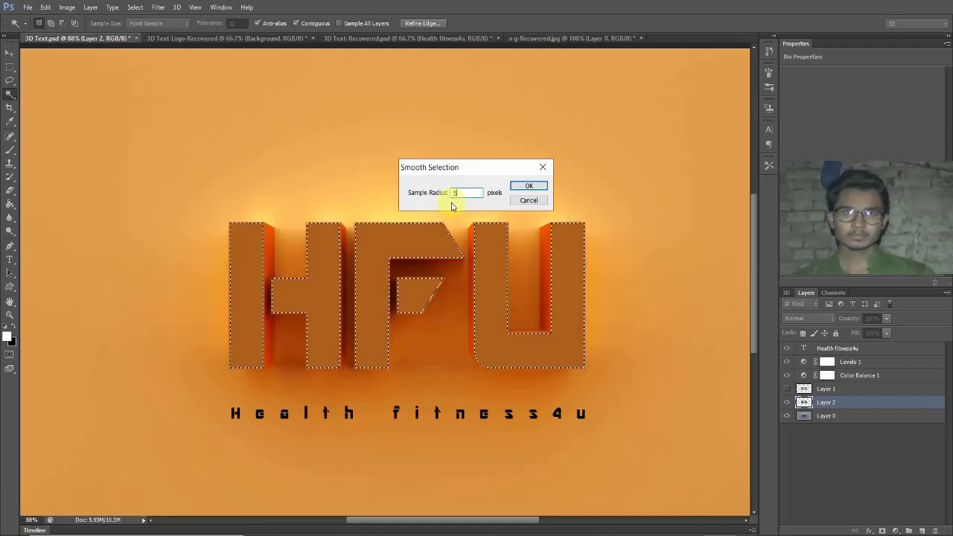
pyautogui.click(527, 189)
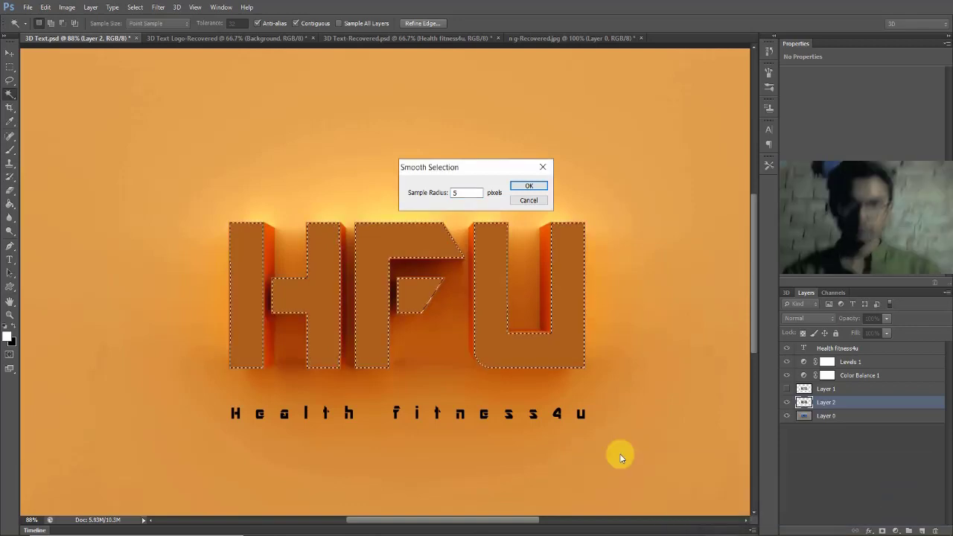
pyautogui.click(543, 166)
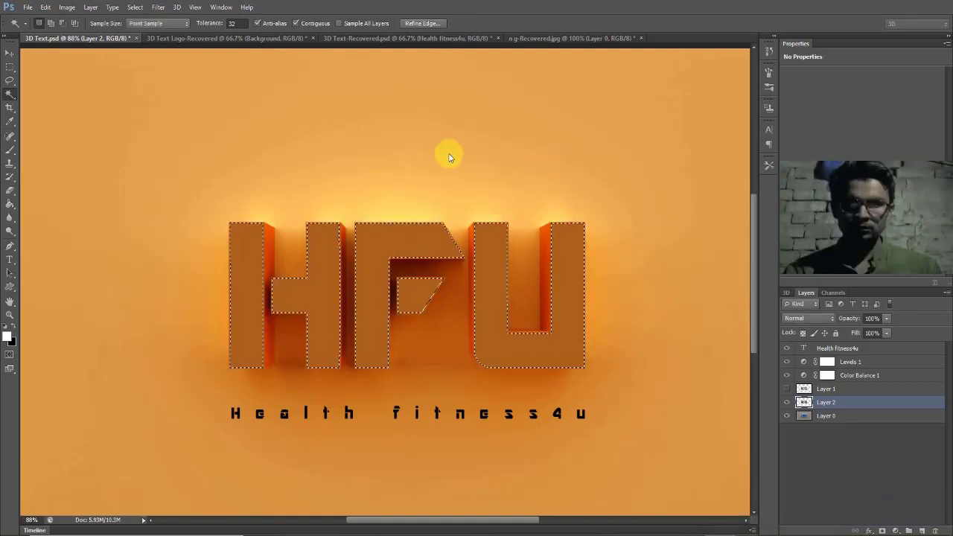
# - Invert the letter-face selection, clear the surrounding pixels from Layer 2 and remove the selection
pyautogui.click(144, 9)
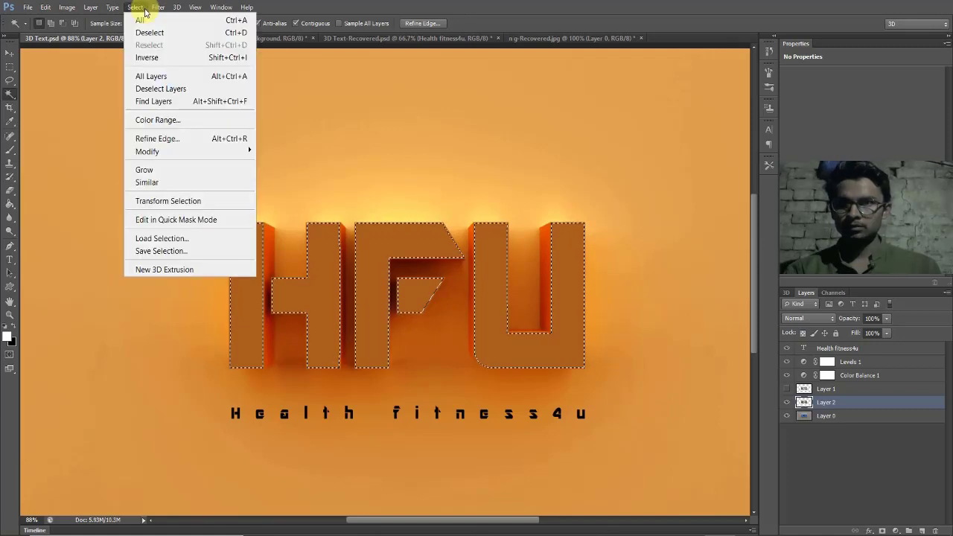
pyautogui.click(157, 58)
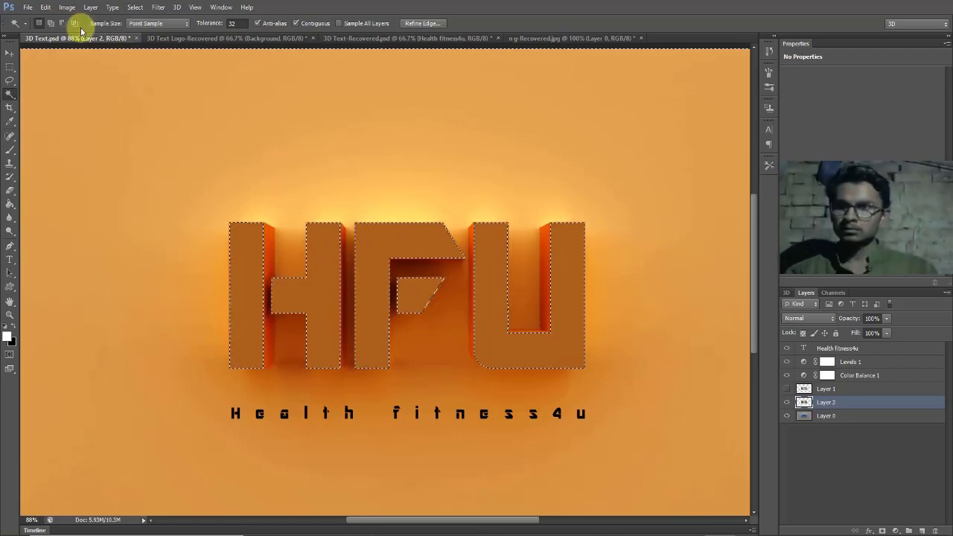
pyautogui.click(44, 9)
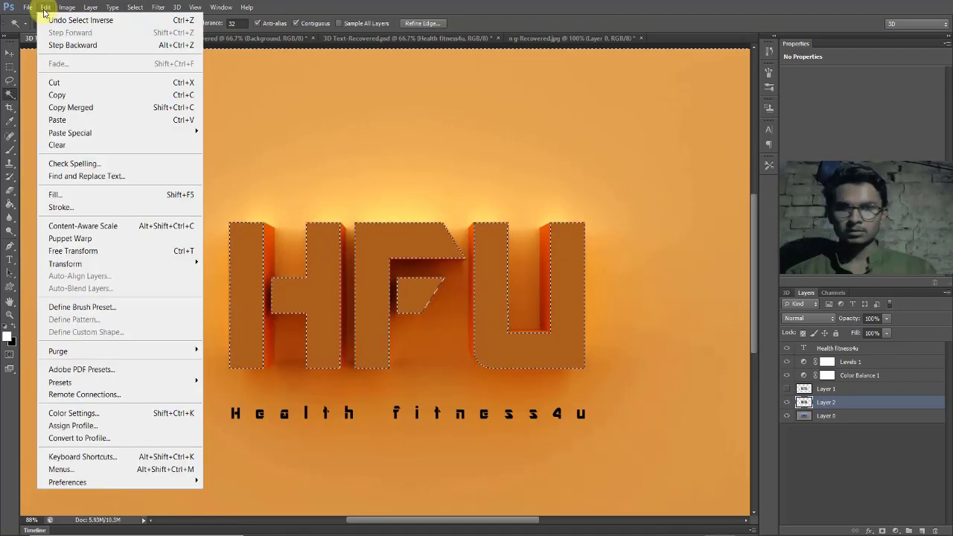
pyautogui.click(109, 145)
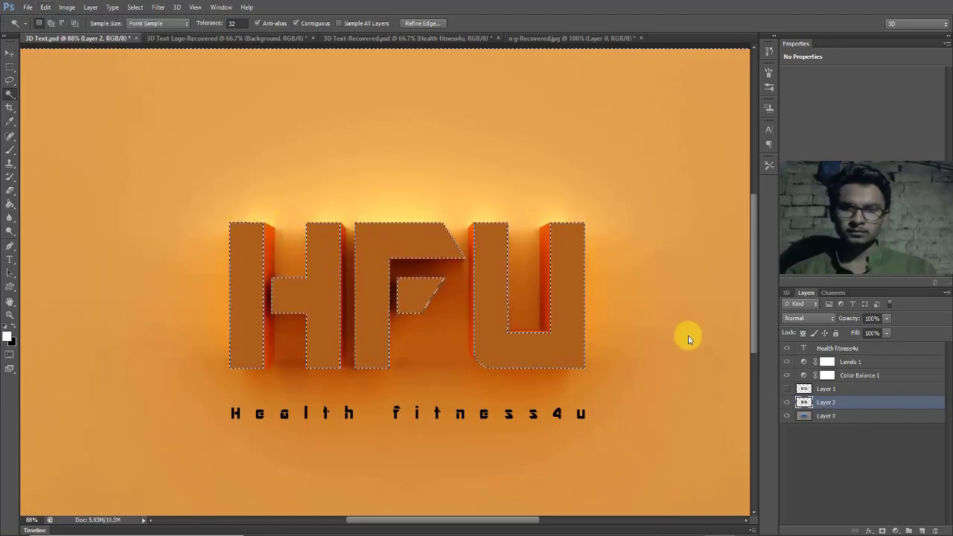
pyautogui.click(136, 7)
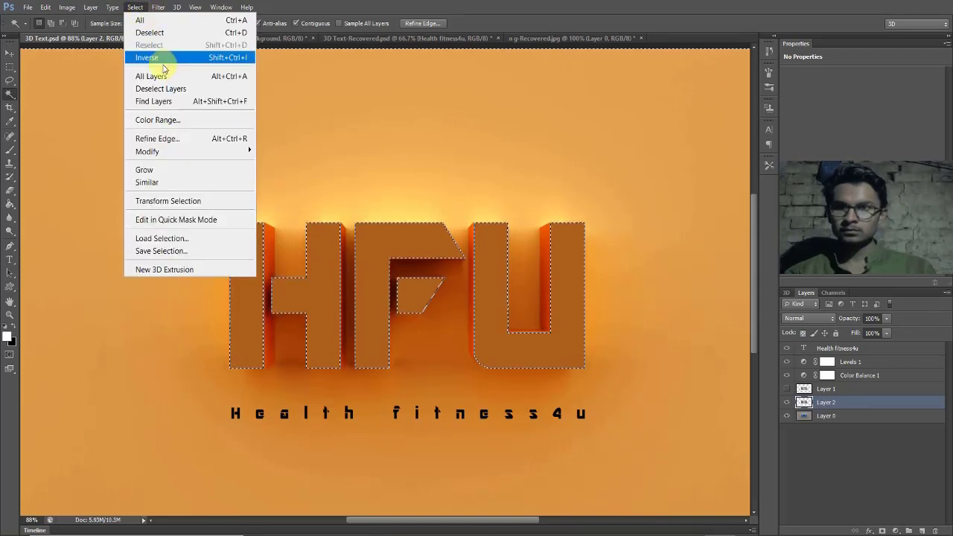
pyautogui.click(161, 33)
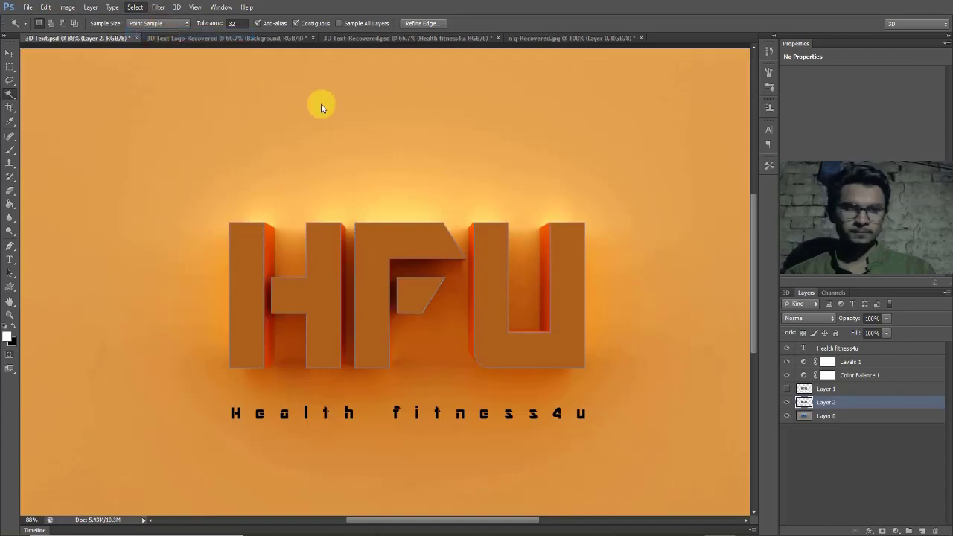
# - Make Layer 1 visible and merge it down into Layer 2
pyautogui.click(840, 394)
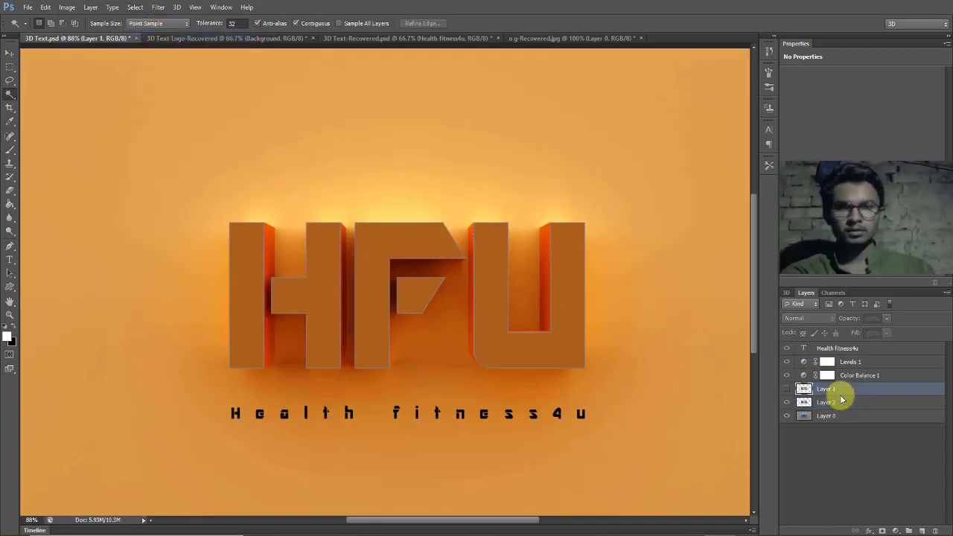
pyautogui.click(785, 388)
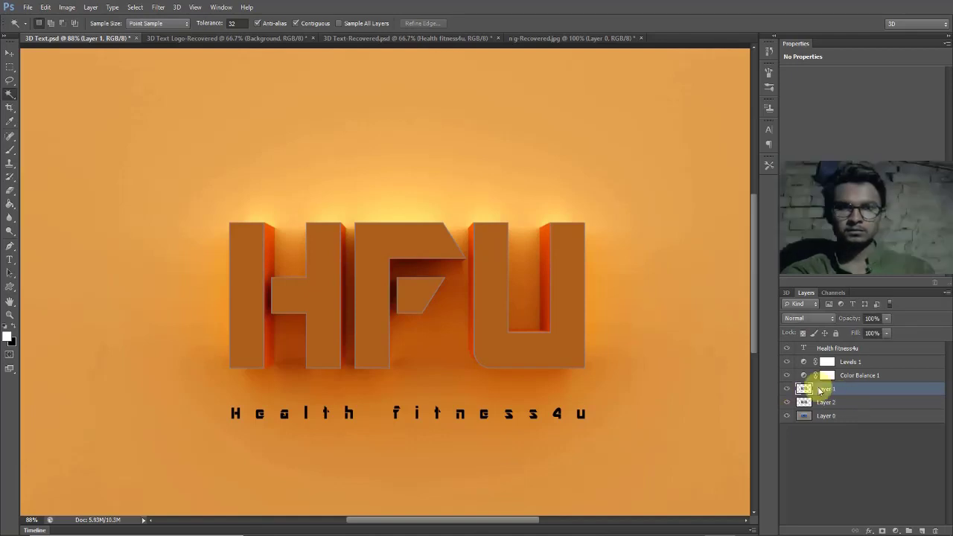
pyautogui.hotkey('ctrl', 'e')
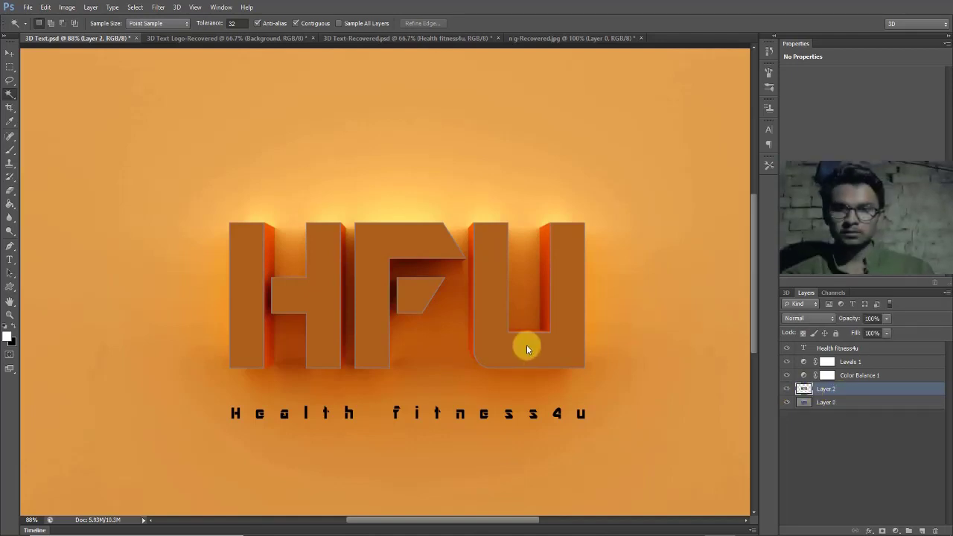
# - Examine the HFU letter faces, their edges and the "Health fitness4u" tagline, both up close and across the whole canvas
pyautogui.scroll(1, 526, 346)
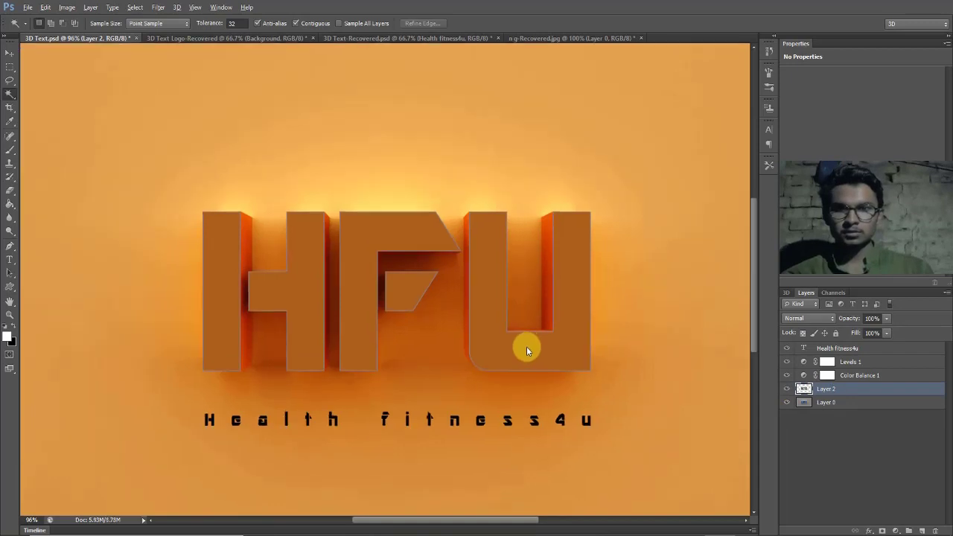
pyautogui.scroll(4, 526, 346)
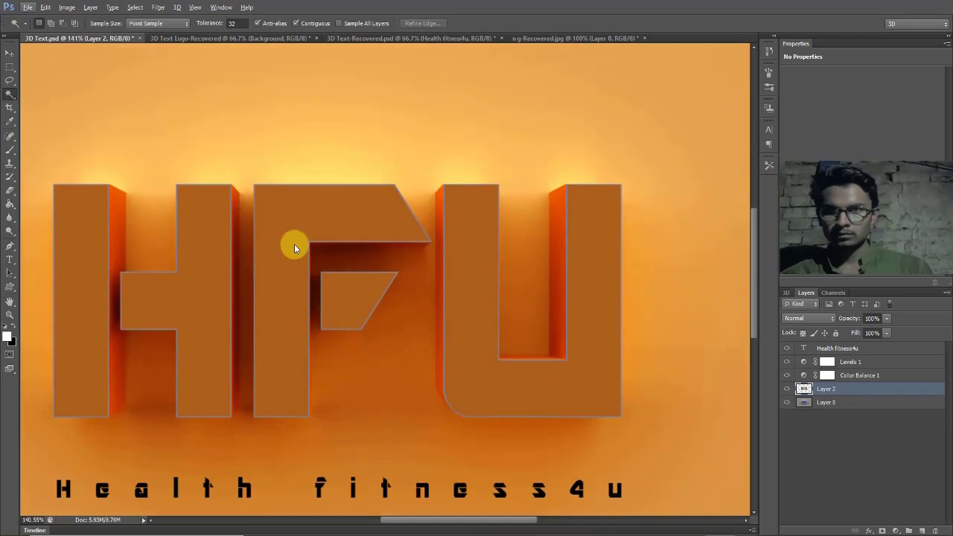
pyautogui.scroll(-1, 294, 244)
pyautogui.scroll(-4, 294, 244)
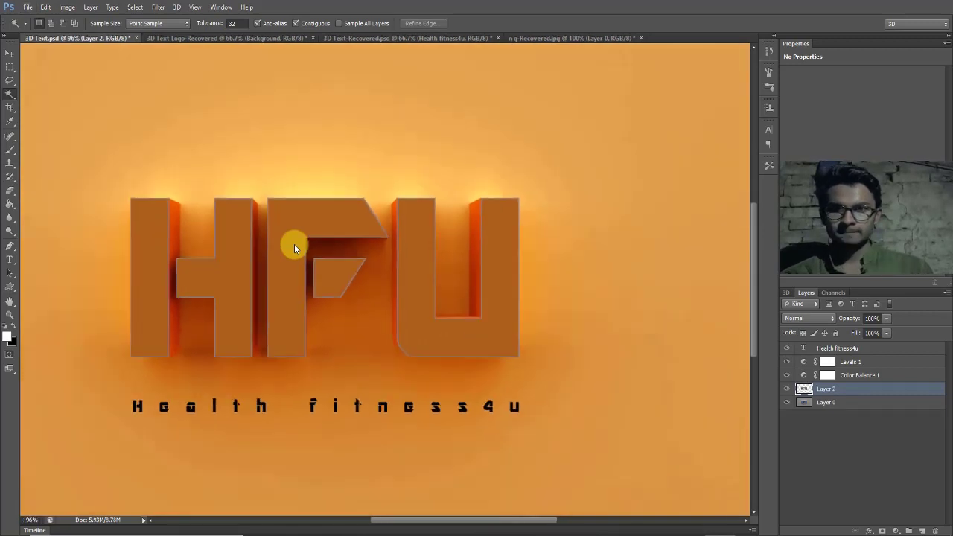
pyautogui.scroll(-1, 294, 244)
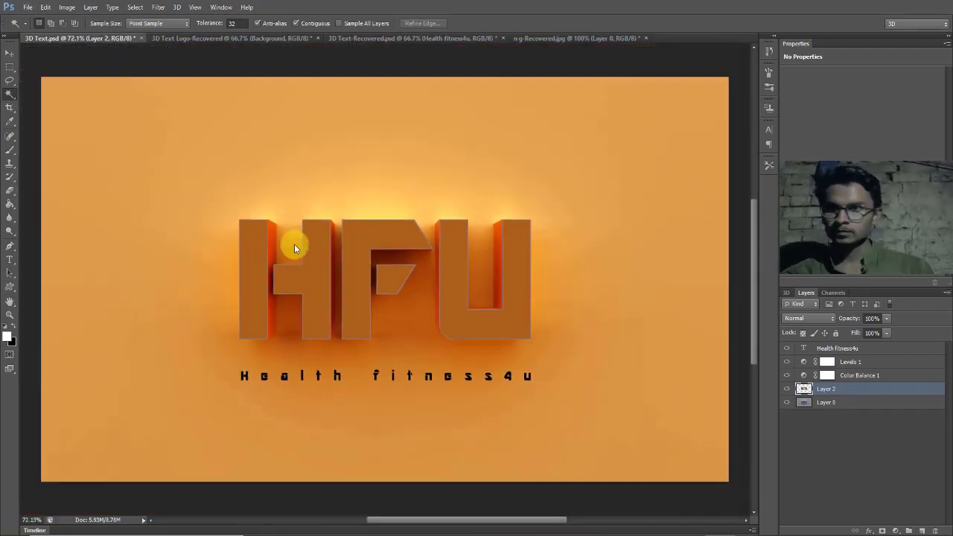
pyautogui.click(9, 53)
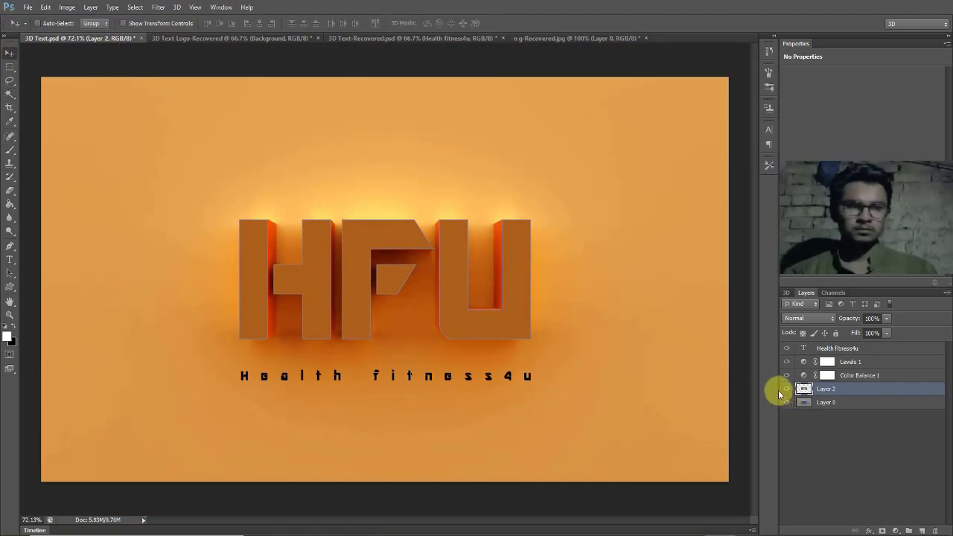
pyautogui.click(862, 347)
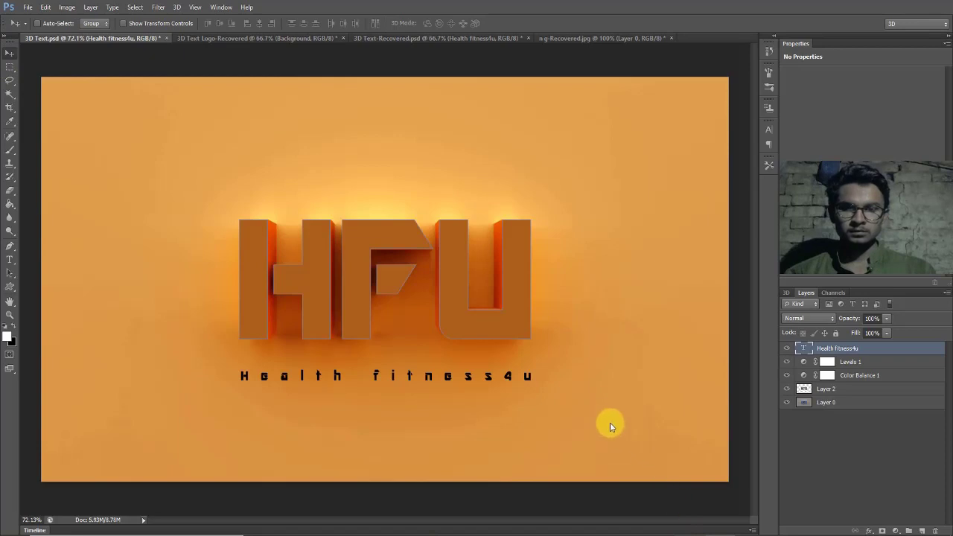
pyautogui.scroll(1, 376, 277)
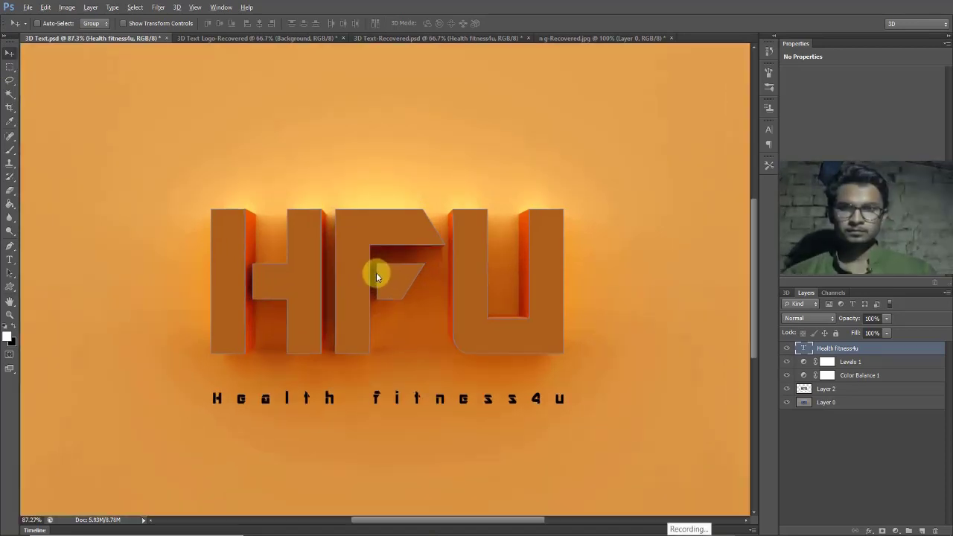
pyautogui.scroll(1, 376, 276)
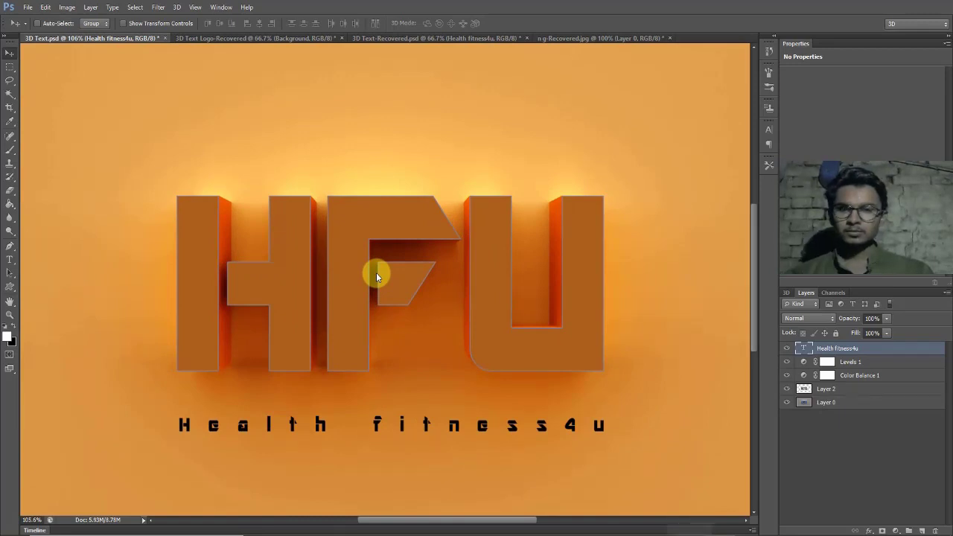
pyautogui.scroll(-1, 376, 276)
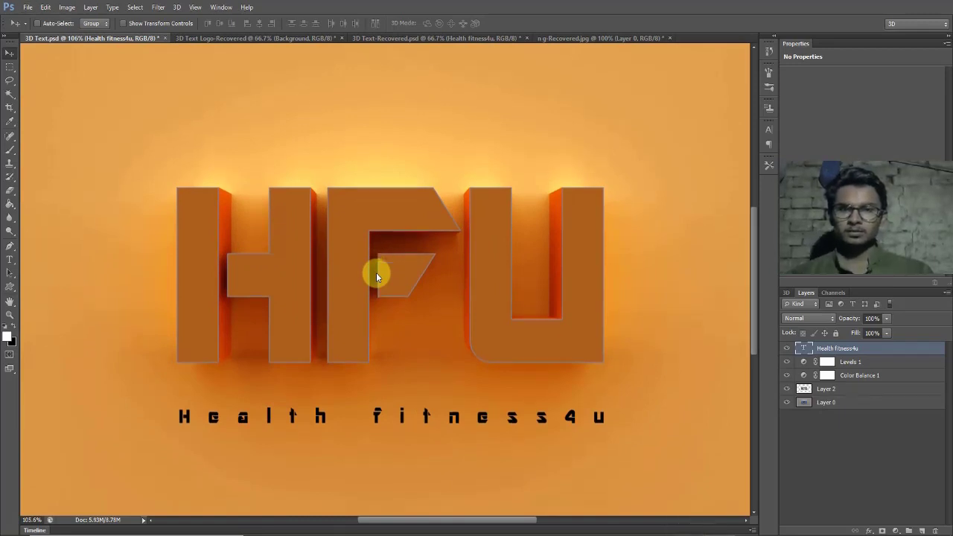
pyautogui.scroll(-2, 376, 276)
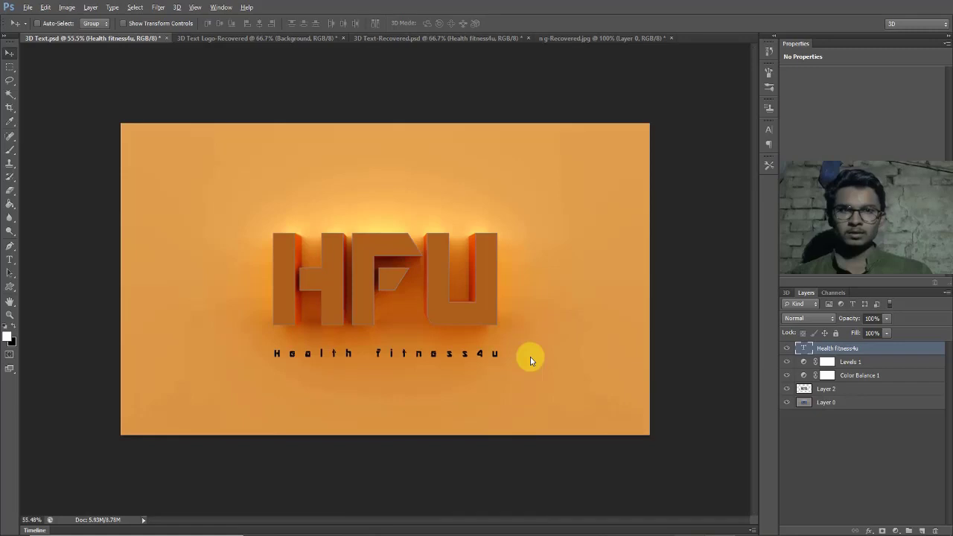
pyautogui.scroll(-1, 530, 360)
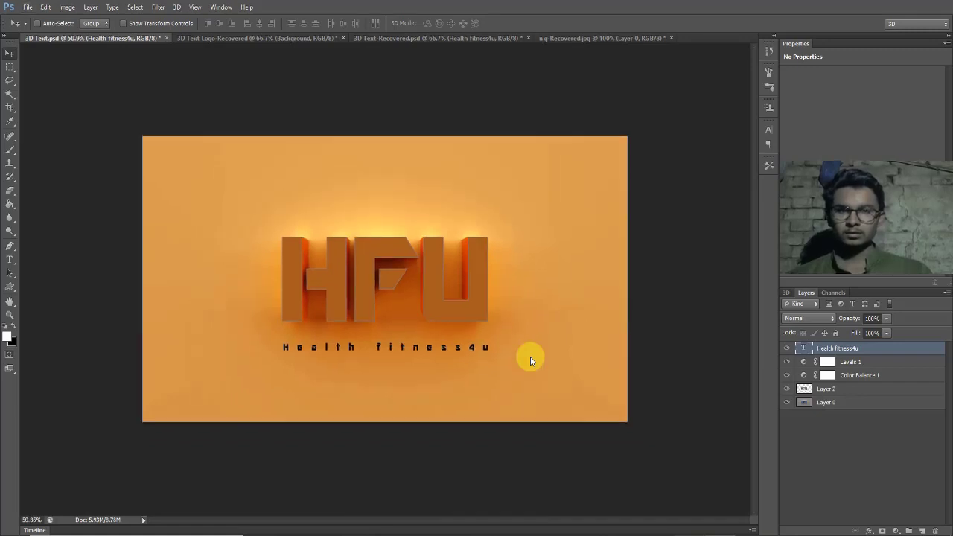
pyautogui.scroll(3, 530, 357)
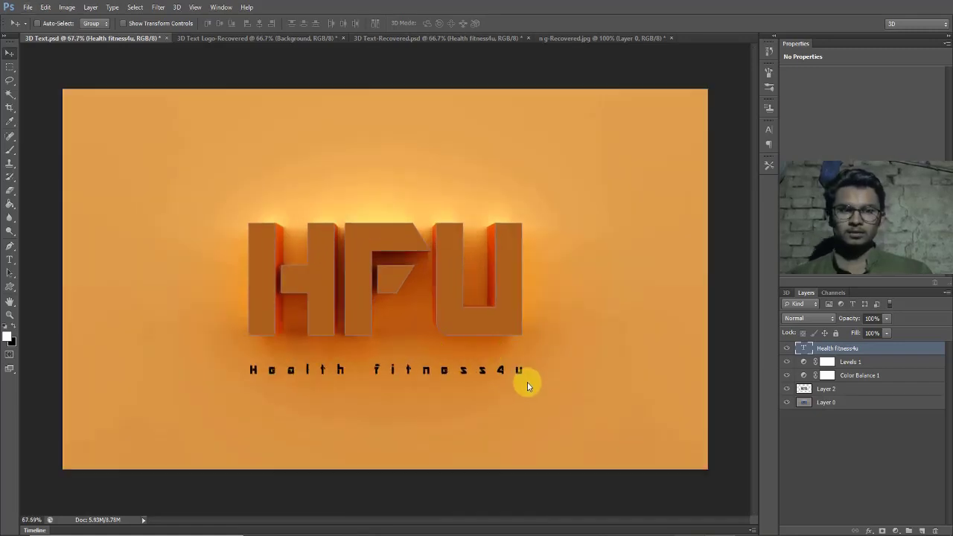
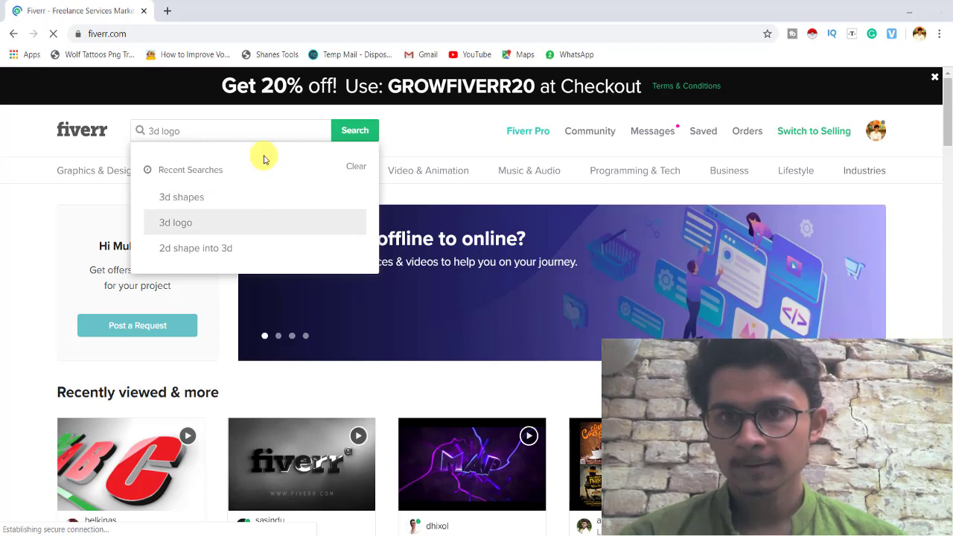
# - Switch to Fiverr in the browser and search the services for "3d logo"
pyautogui.click(266, 134)
pyautogui.hotkey('ctrl', 'a')
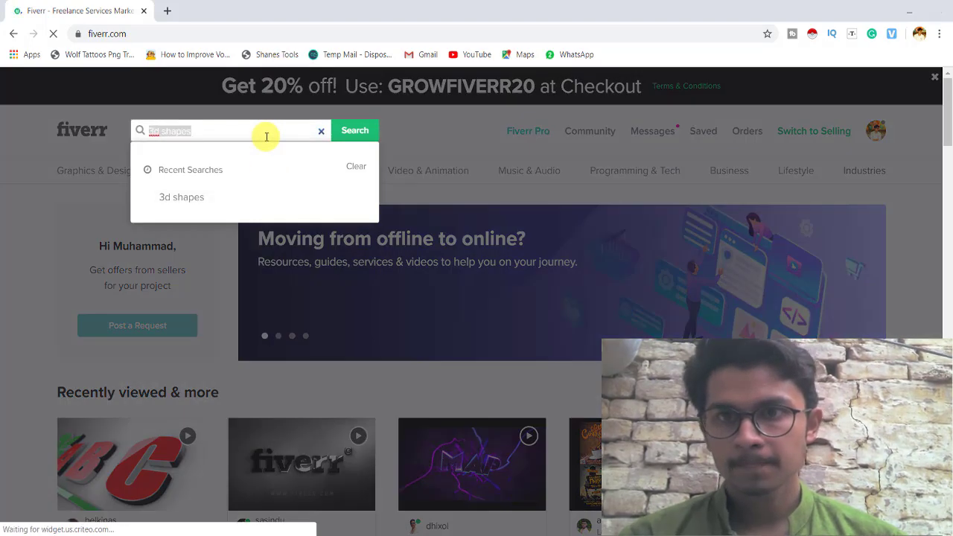
pyautogui.write('3d')
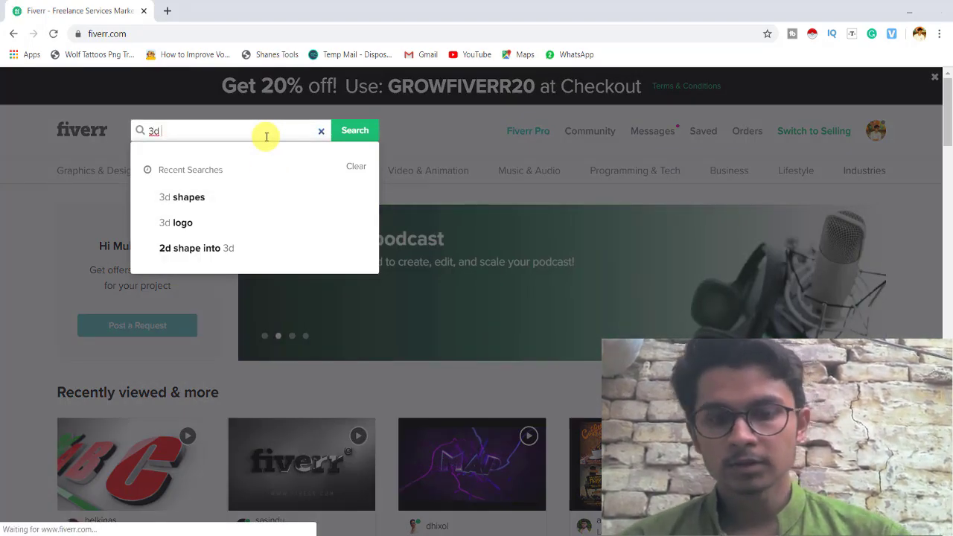
pyautogui.write(' logo')
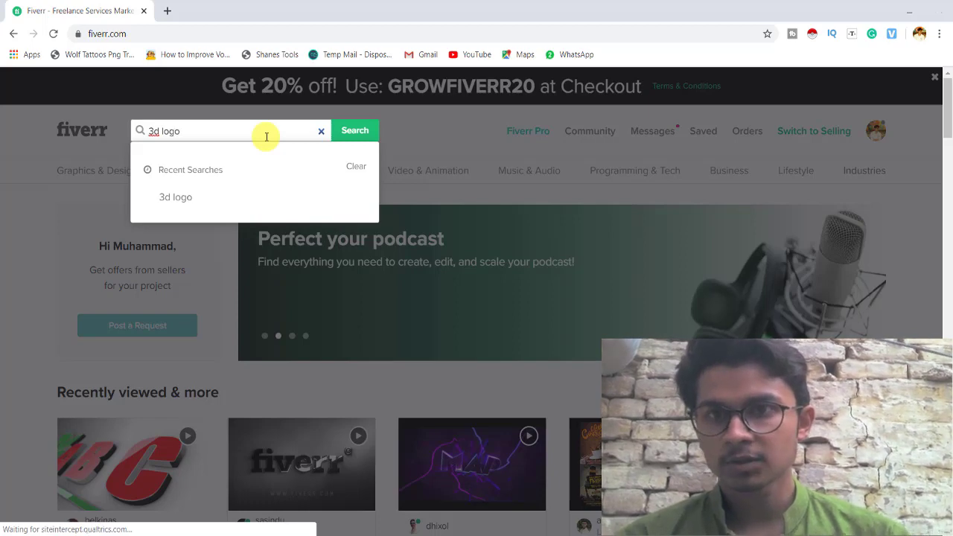
pyautogui.press('Return')
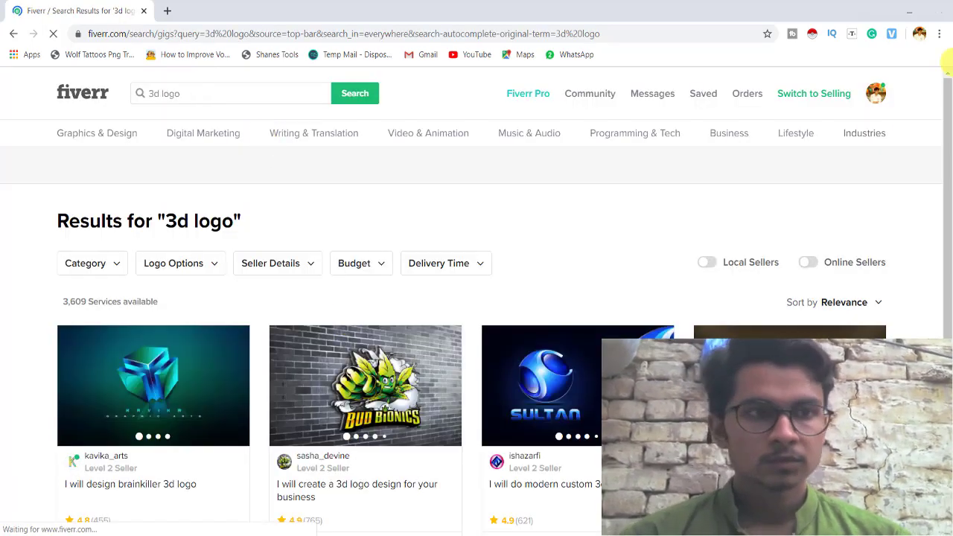
# - Open the HD colorful 3d logo, modern custom 3d logo and brainkiller 3d logo gigs in separate tabs
pyautogui.moveTo(949, 93); pyautogui.dragTo(944, 153)
pyautogui.middleClick(627, 179)
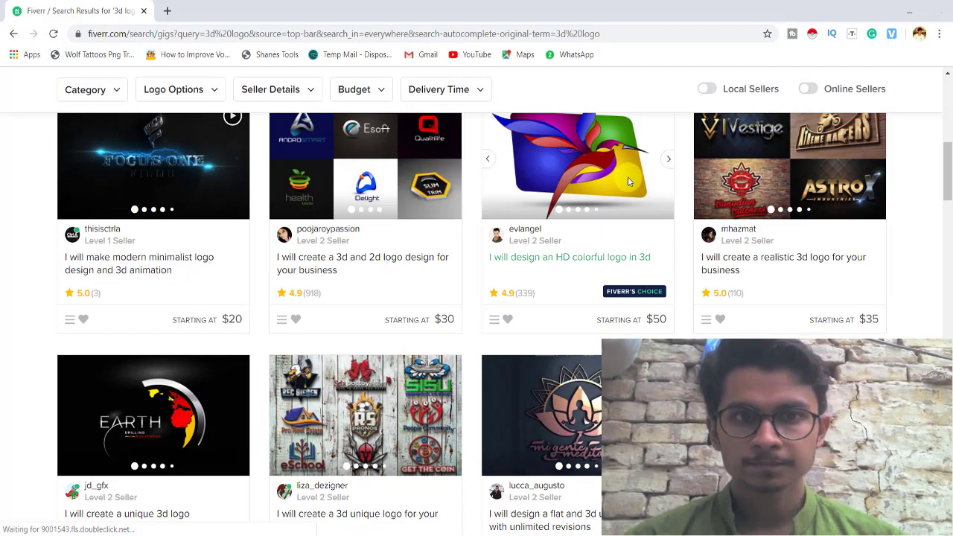
pyautogui.moveTo(947, 160); pyautogui.dragTo(948, 123)
pyautogui.middleClick(607, 180)
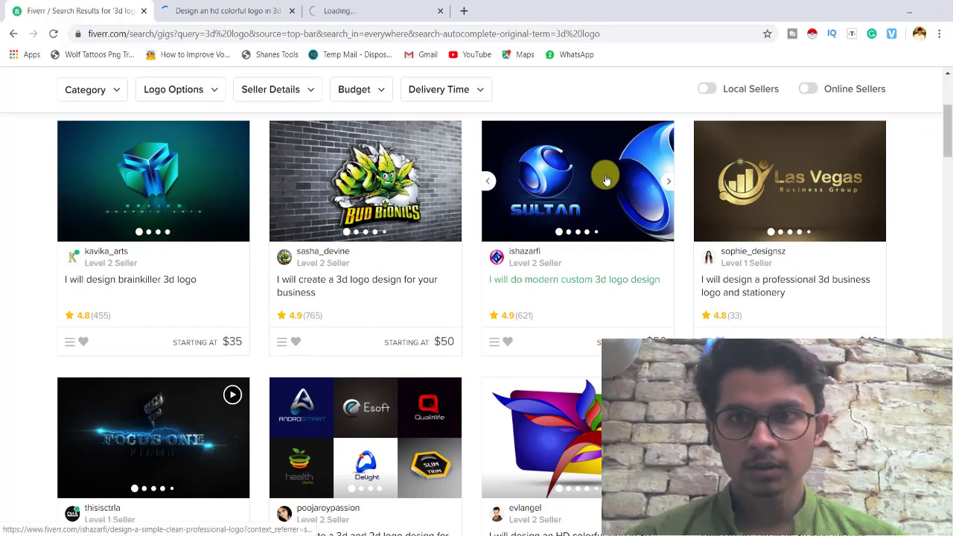
pyautogui.click(243, 192)
pyautogui.click(194, 178)
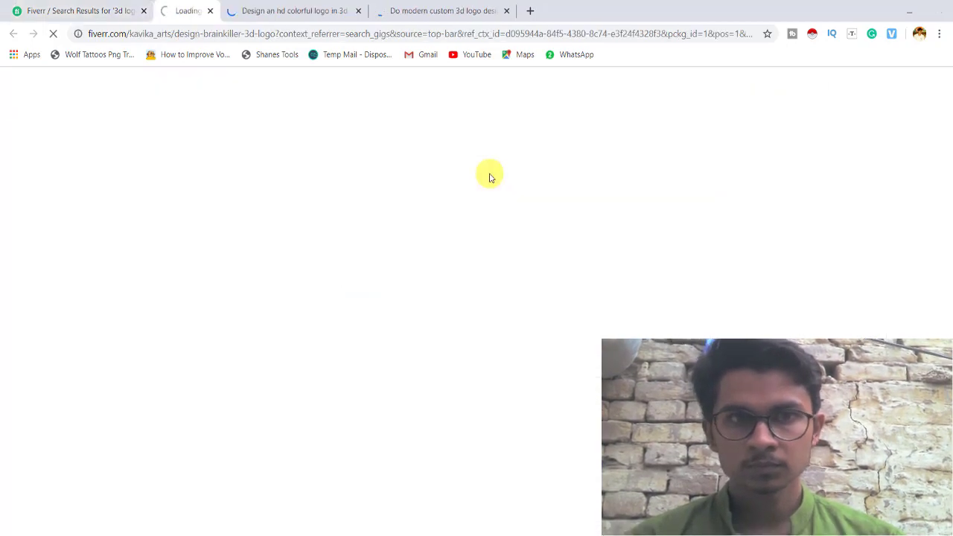
# - Look through the sample logos and seller details of the HD colorful 3d logo gig
pyautogui.click(341, 10)
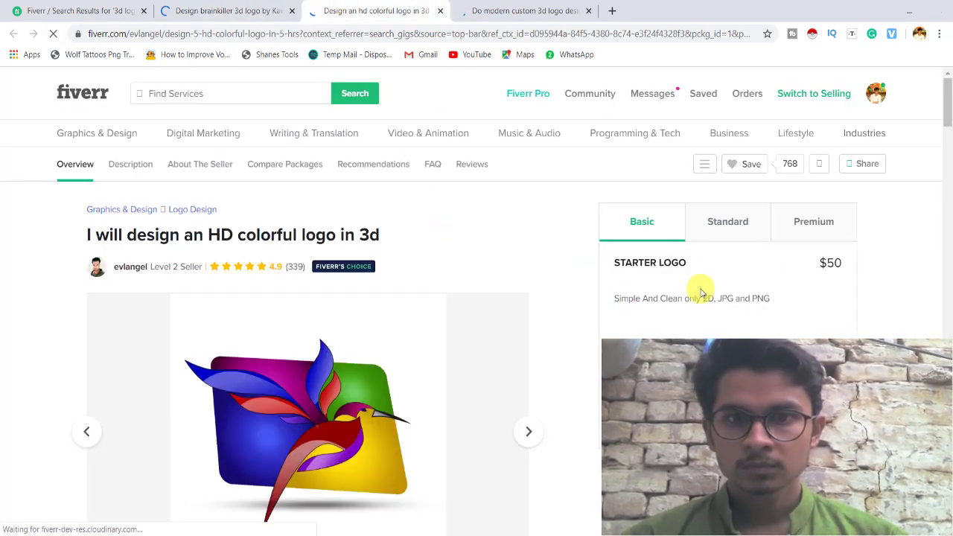
pyautogui.moveTo(948, 99)
pyautogui.mouseDown()
pyautogui.moveTo(950, 117)
pyautogui.moveTo(950, 101)
pyautogui.mouseUp()
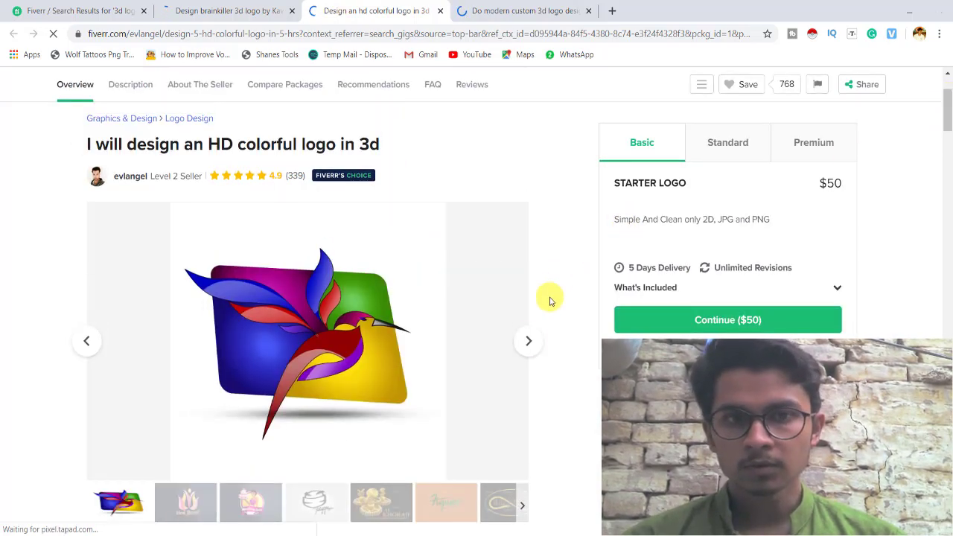
pyautogui.click(529, 342)
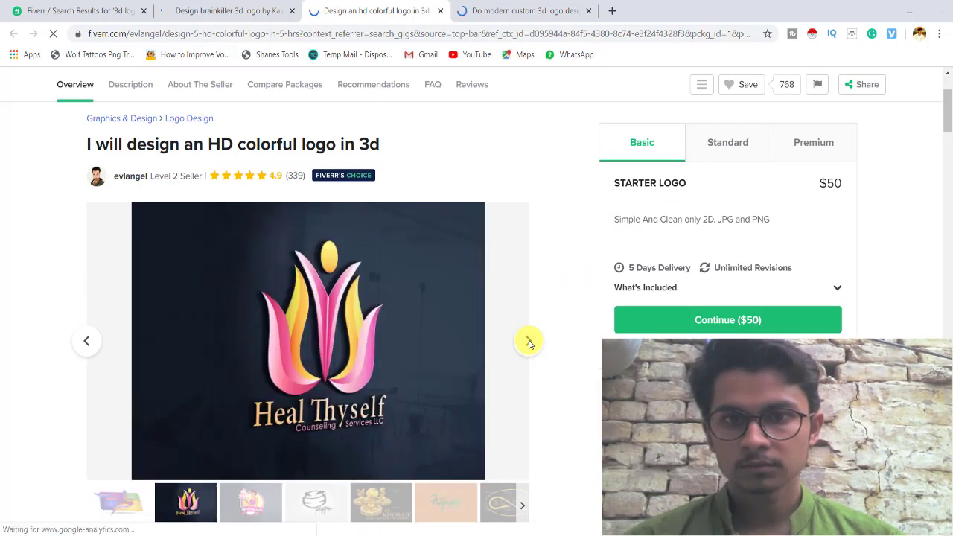
pyautogui.click(528, 344)
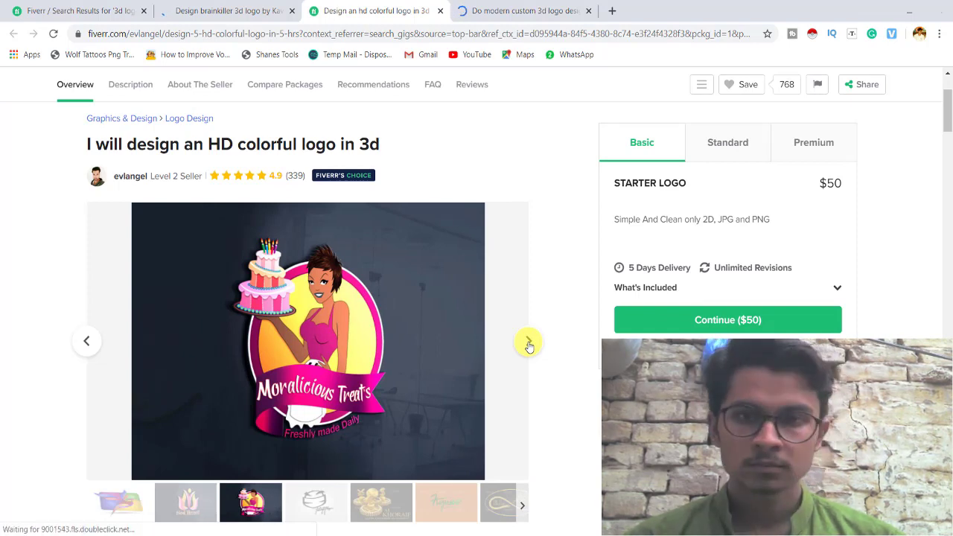
pyautogui.click(529, 344)
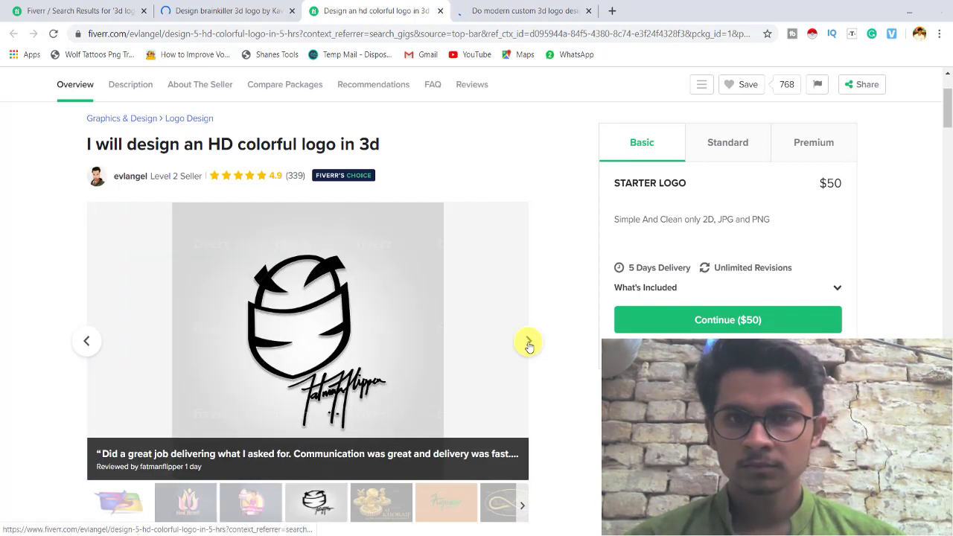
pyautogui.click(528, 342)
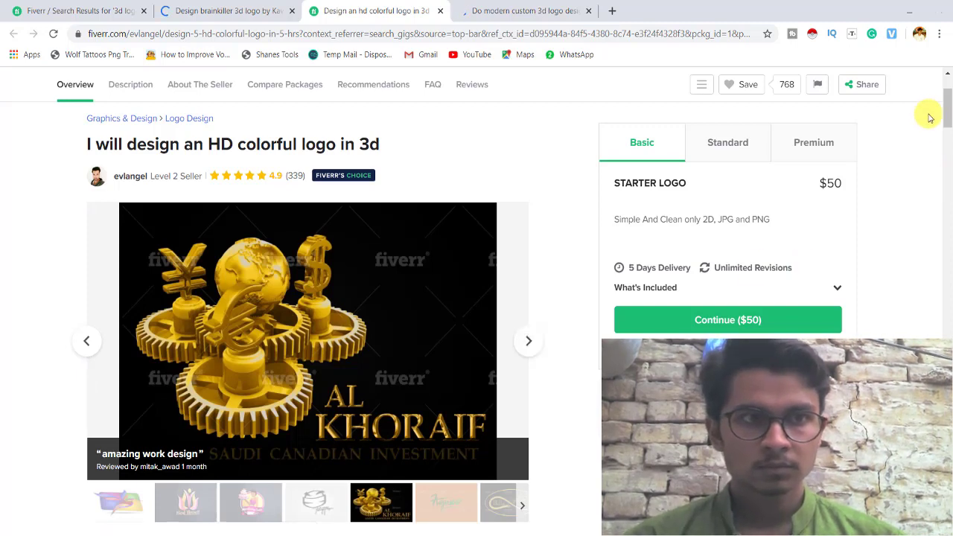
pyautogui.moveTo(949, 119); pyautogui.dragTo(947, 201)
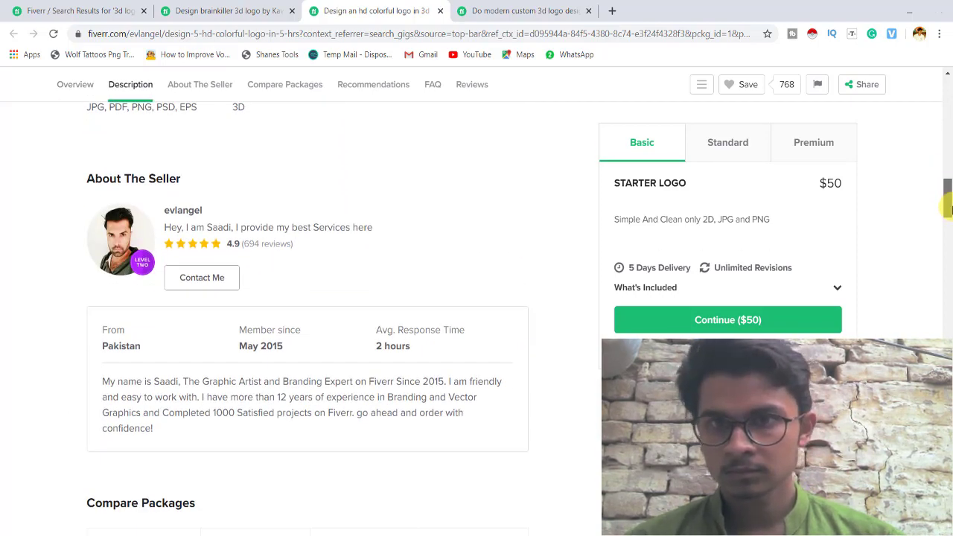
pyautogui.moveTo(948, 208); pyautogui.dragTo(947, 119)
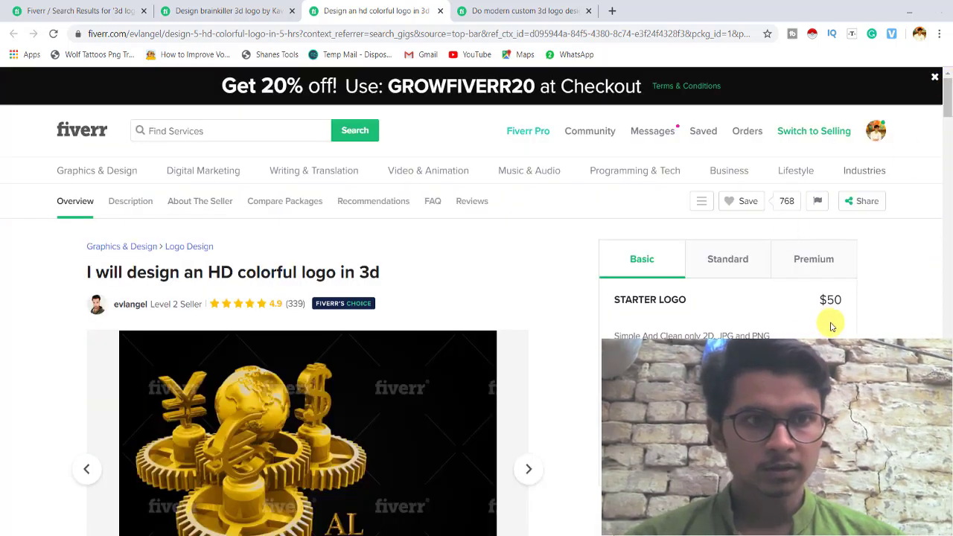
# - Compare the Basic, Standard and Premium package prices of the HD colorful 3d logo gig, and close its tab
pyautogui.moveTo(820, 300); pyautogui.dragTo(836, 301)
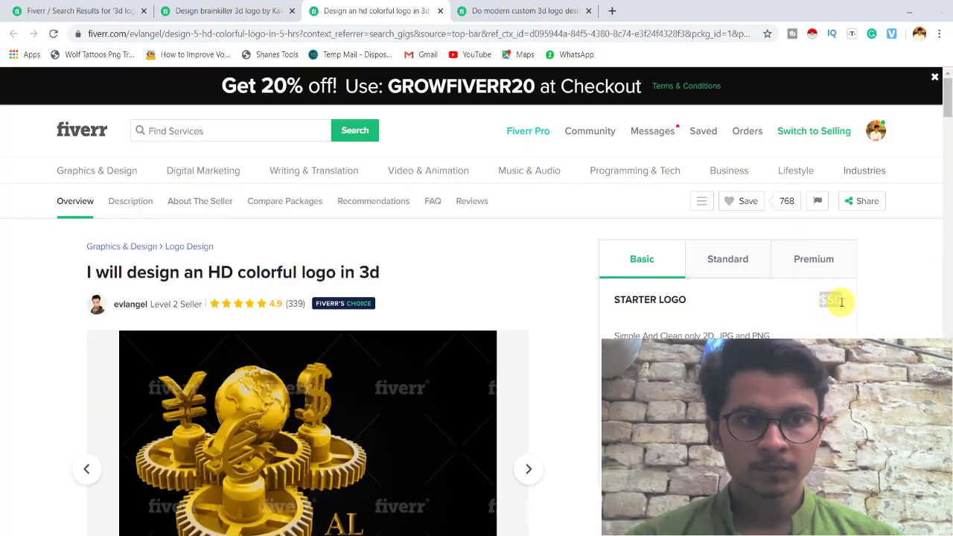
pyautogui.click(746, 267)
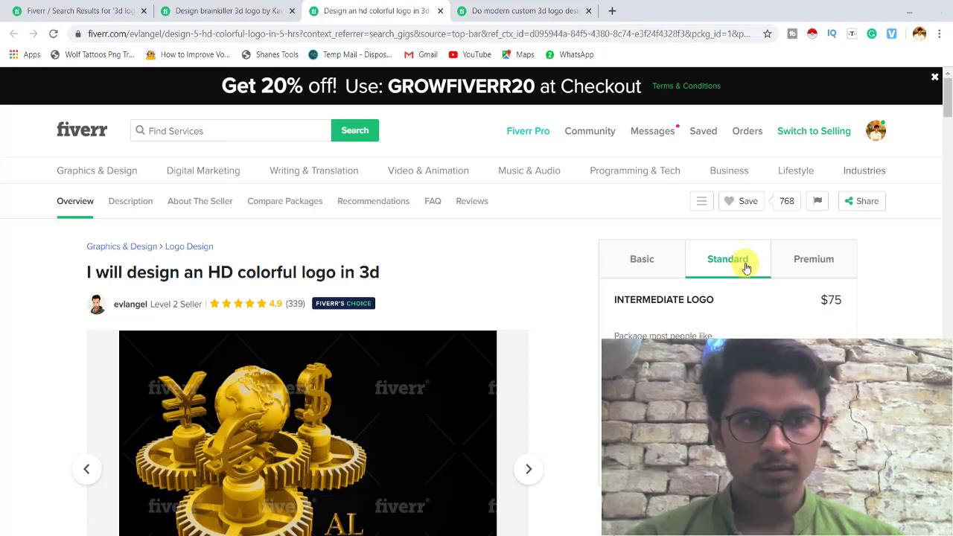
pyautogui.click(809, 256)
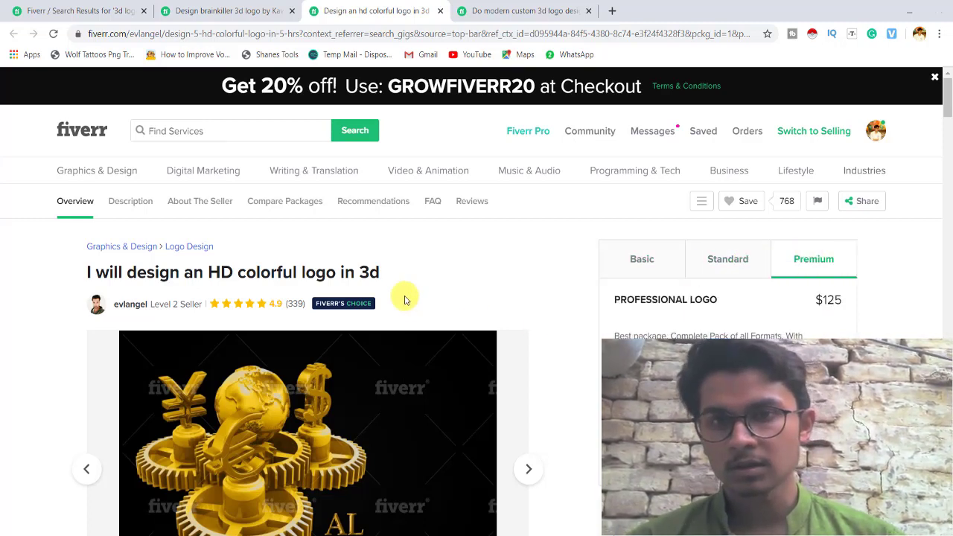
pyautogui.moveTo(304, 305)
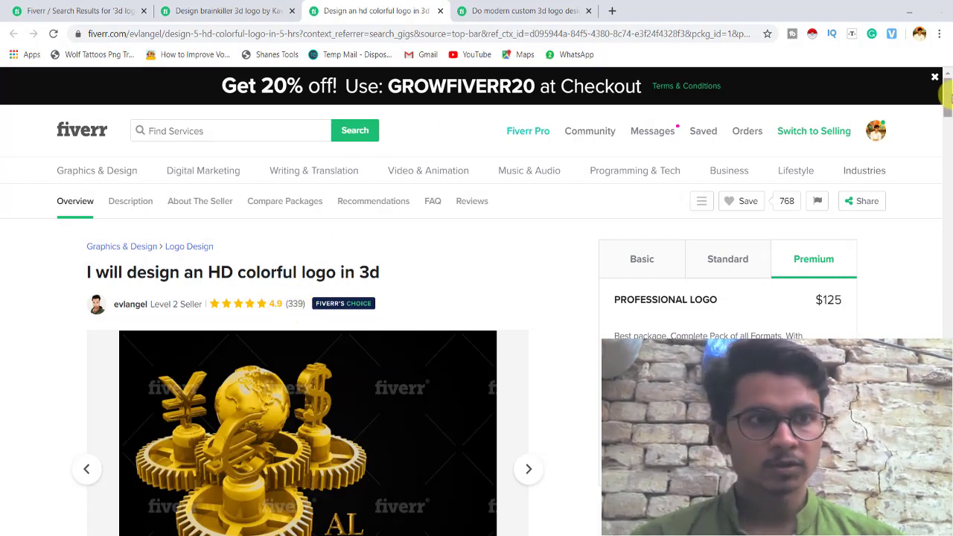
pyautogui.moveTo(949, 87); pyautogui.dragTo(949, 115)
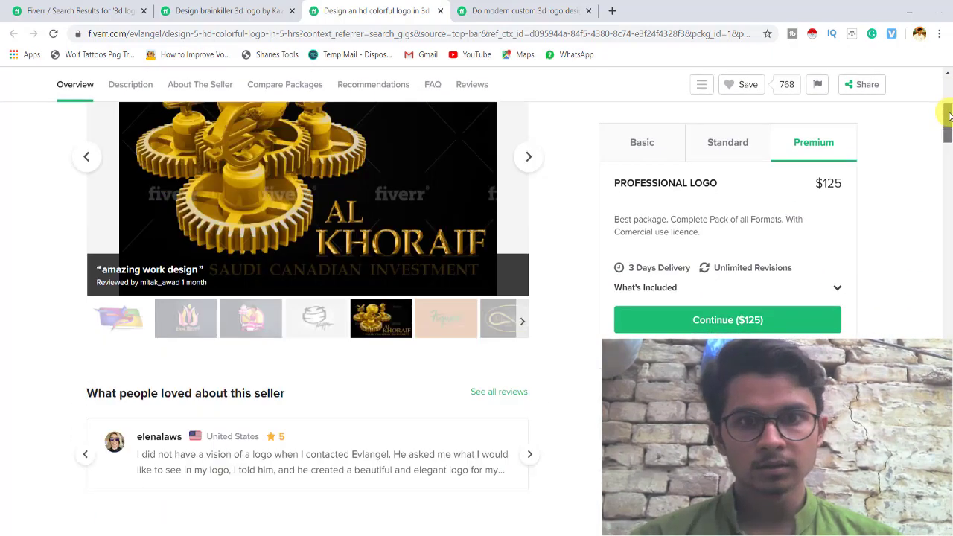
pyautogui.click(440, 11)
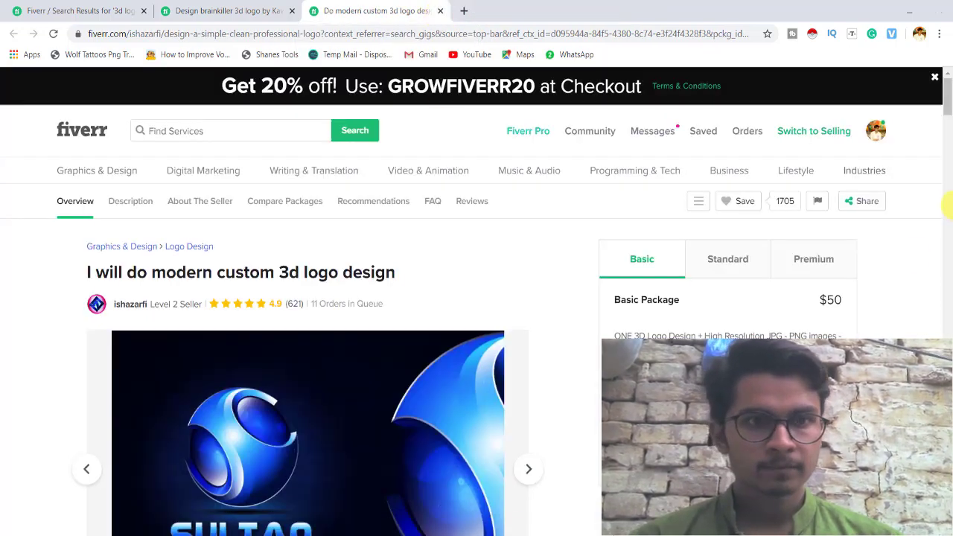
# - Browse the sample logos and page details of the modern custom 3d logo design gig, and close its tab
pyautogui.moveTo(949, 104); pyautogui.dragTo(948, 125)
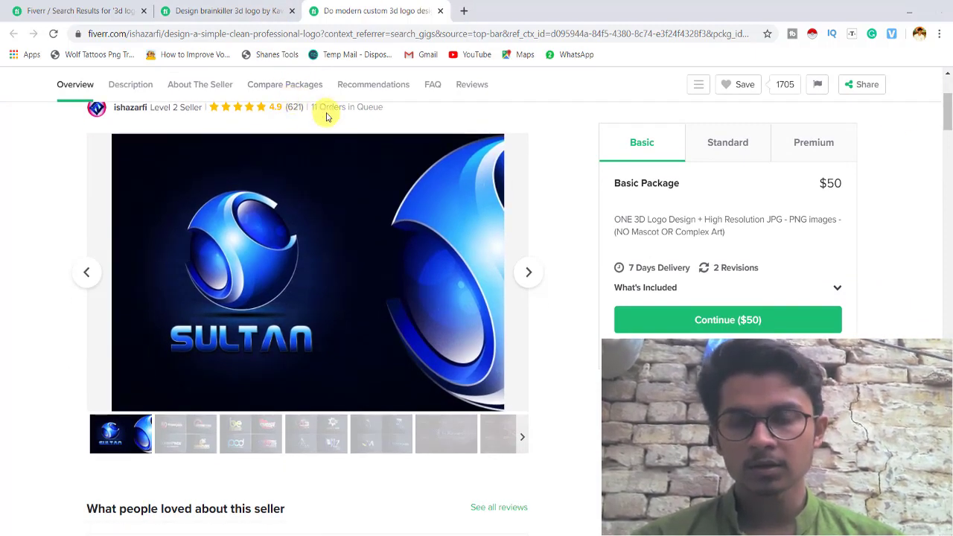
pyautogui.click(529, 272)
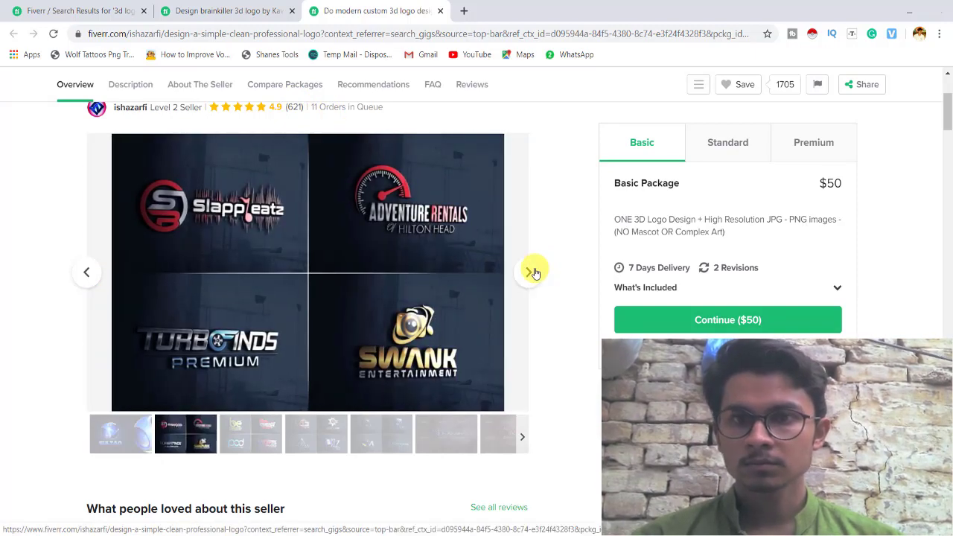
pyautogui.click(530, 272)
pyautogui.click(529, 273)
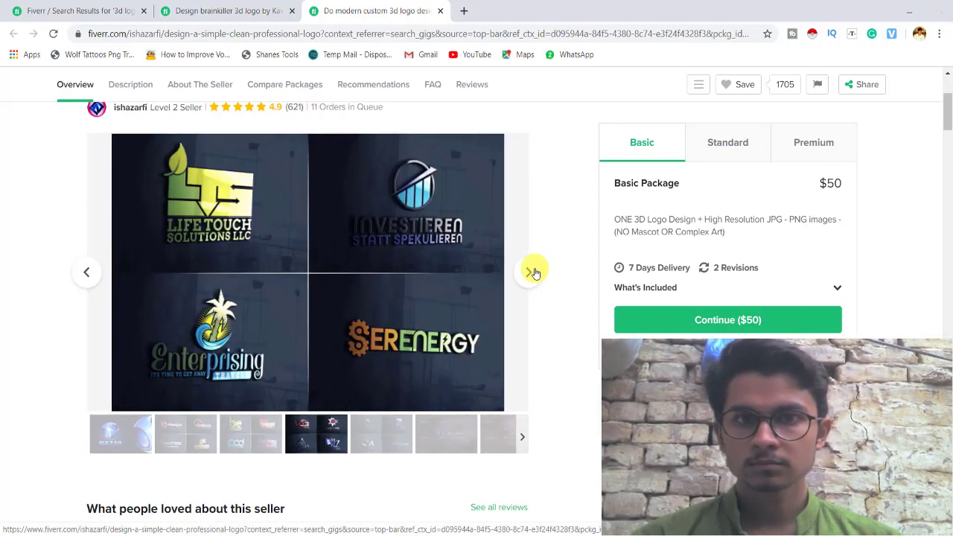
pyautogui.click(529, 273)
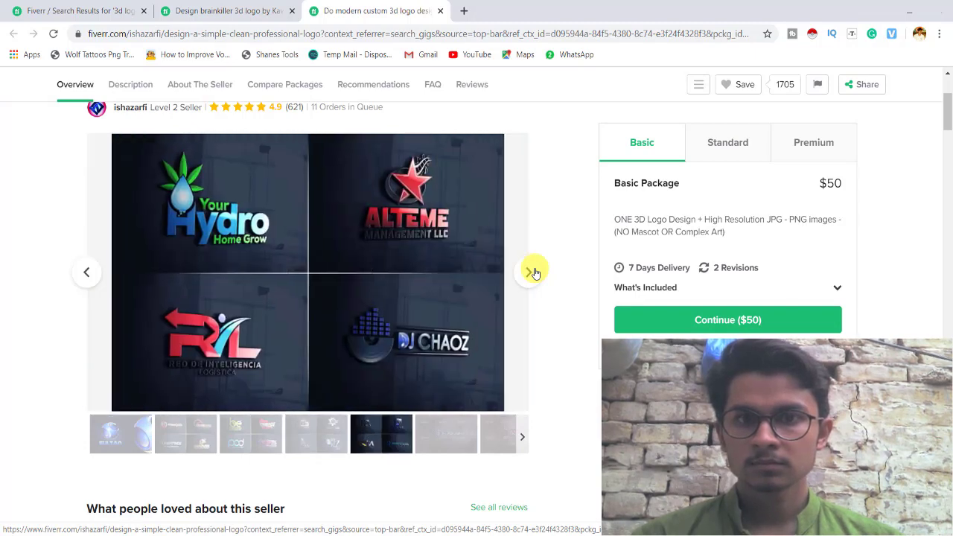
pyautogui.click(529, 273)
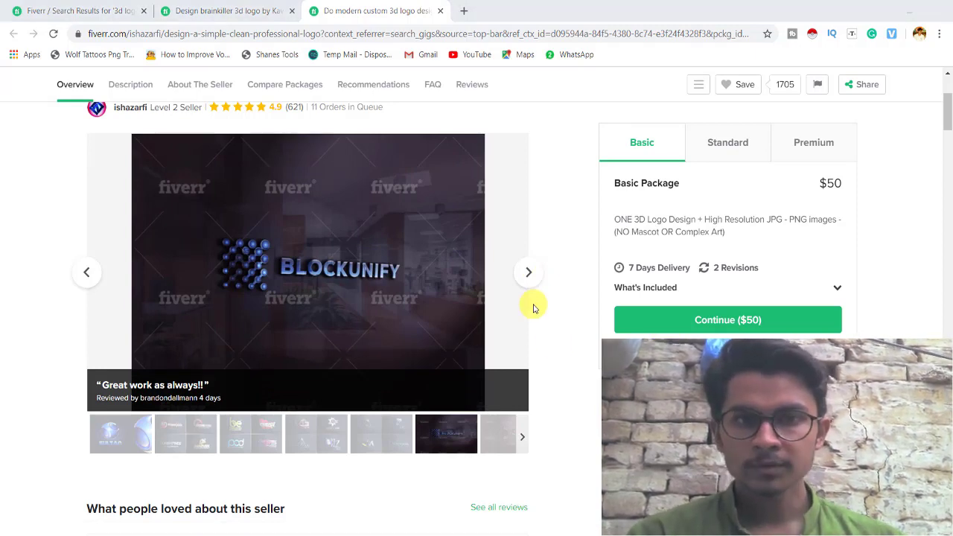
pyautogui.click(528, 275)
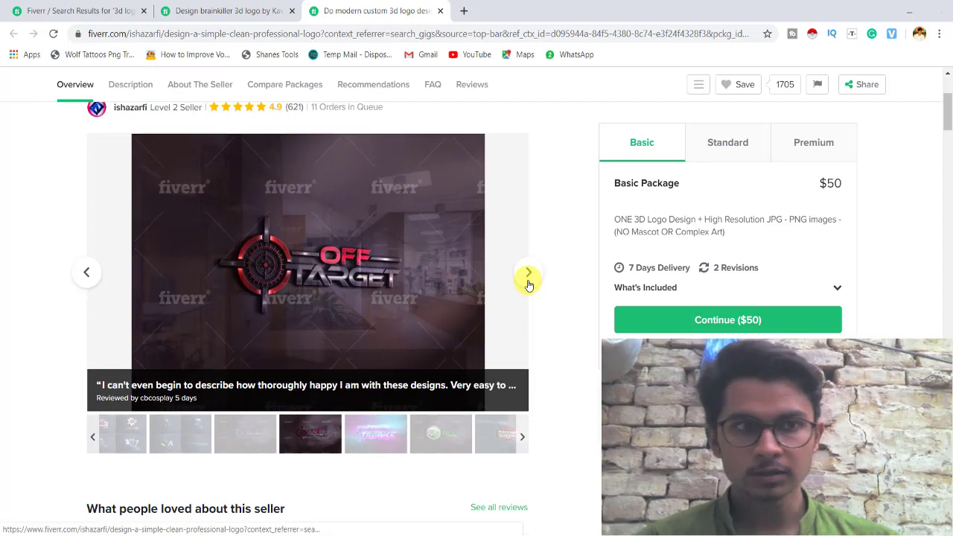
pyautogui.moveTo(949, 110); pyautogui.dragTo(944, 268)
pyautogui.hotkey('ctrl', 'w')
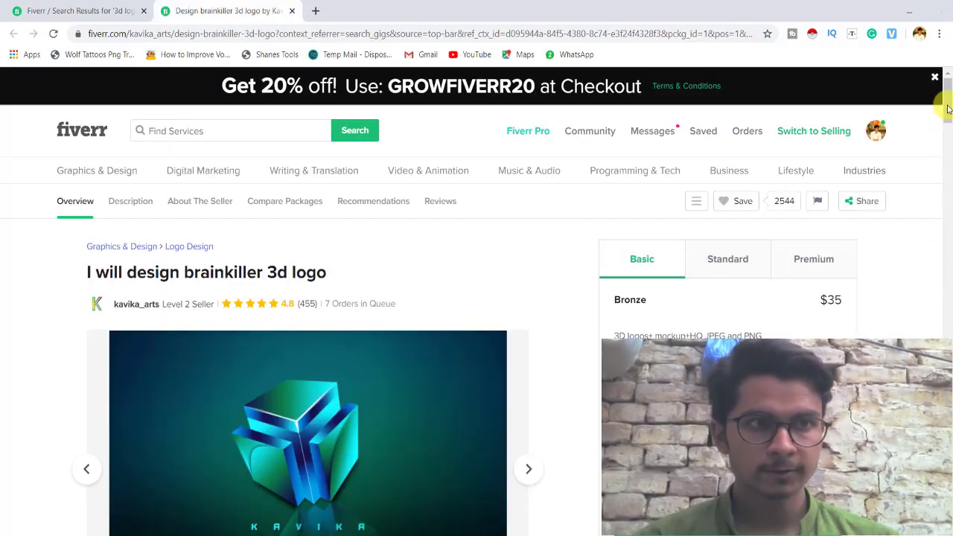
# - Review the brainkiller 3d logo gig's sample logos and package comparison, and close its tab
pyautogui.click(934, 77)
pyautogui.scroll(-2, 939, 97)
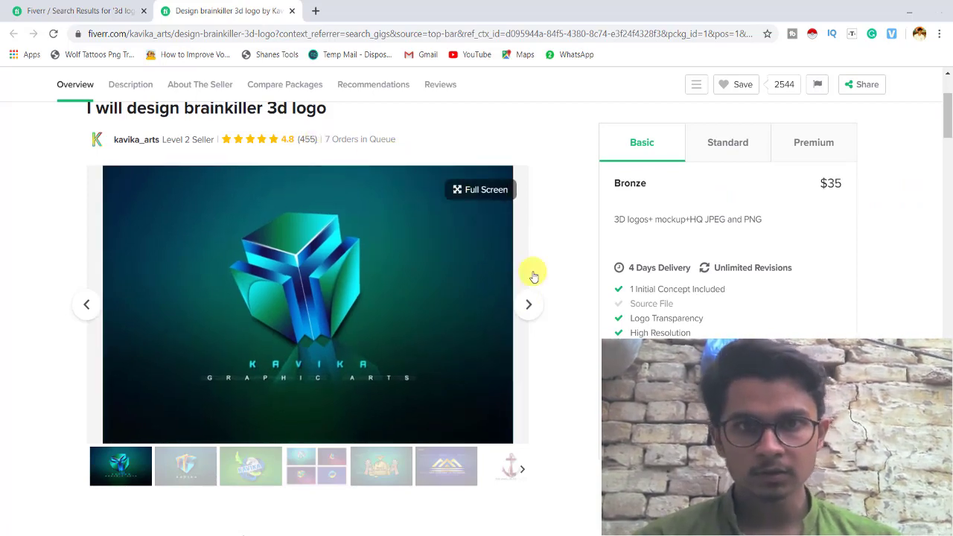
pyautogui.click(522, 303)
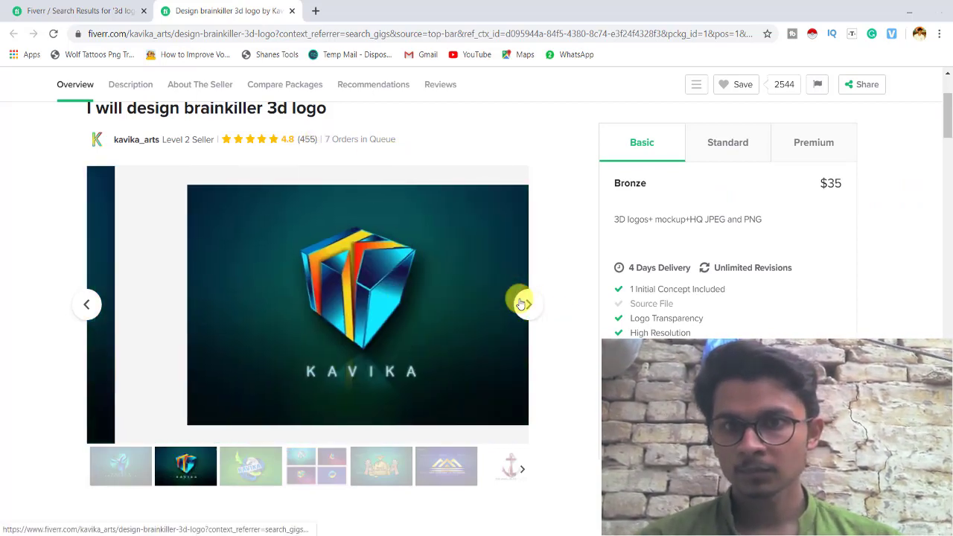
pyautogui.click(521, 304)
pyautogui.click(522, 304)
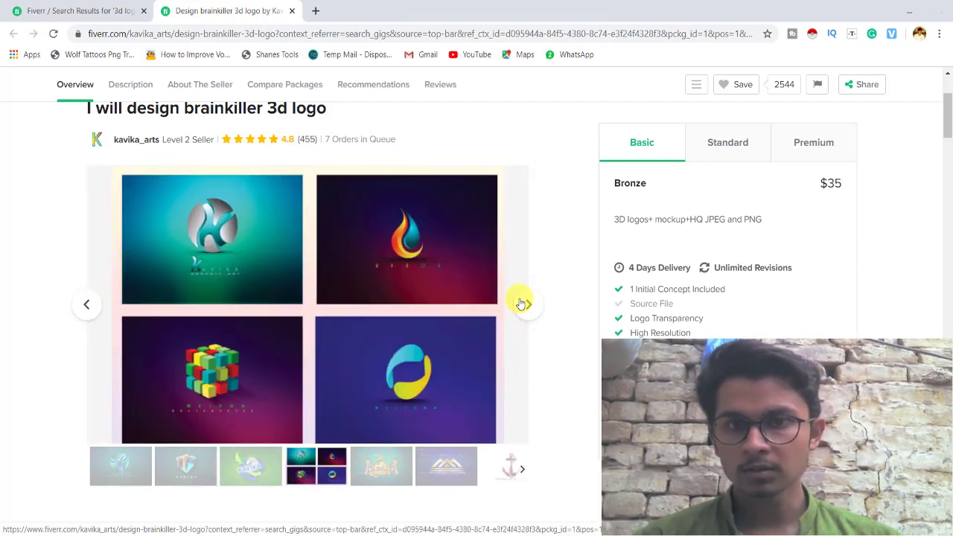
pyautogui.click(522, 304)
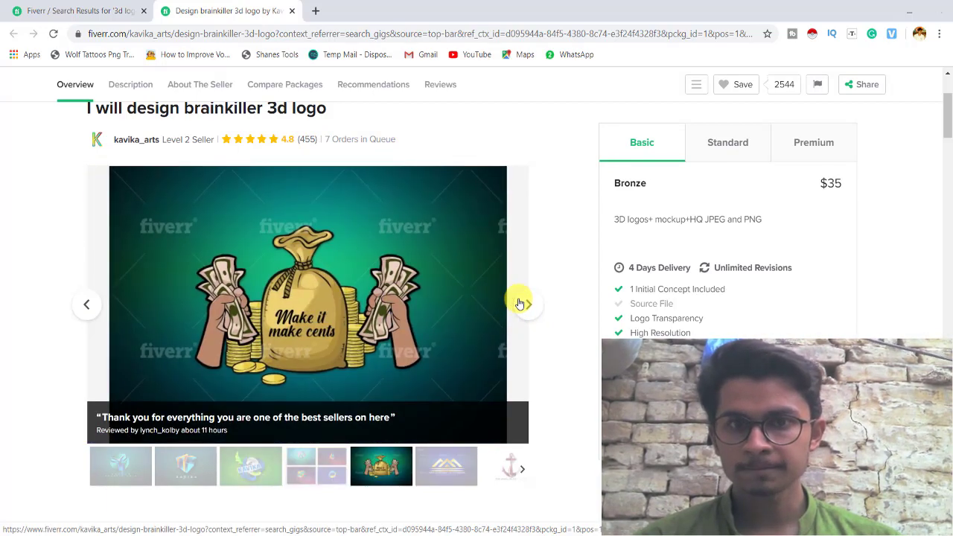
pyautogui.click(522, 304)
pyautogui.moveTo(944, 101); pyautogui.dragTo(948, 212)
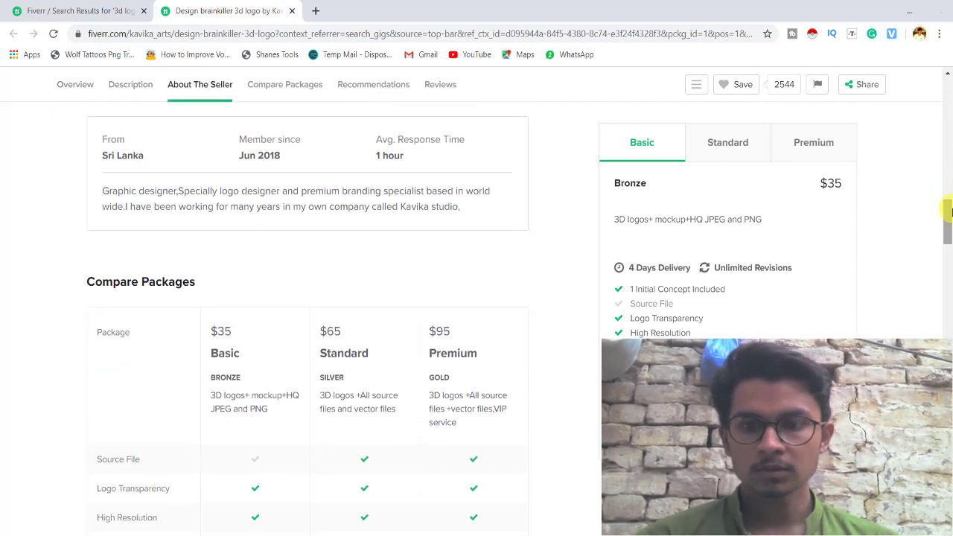
pyautogui.hotkey('ctrl', 'w')
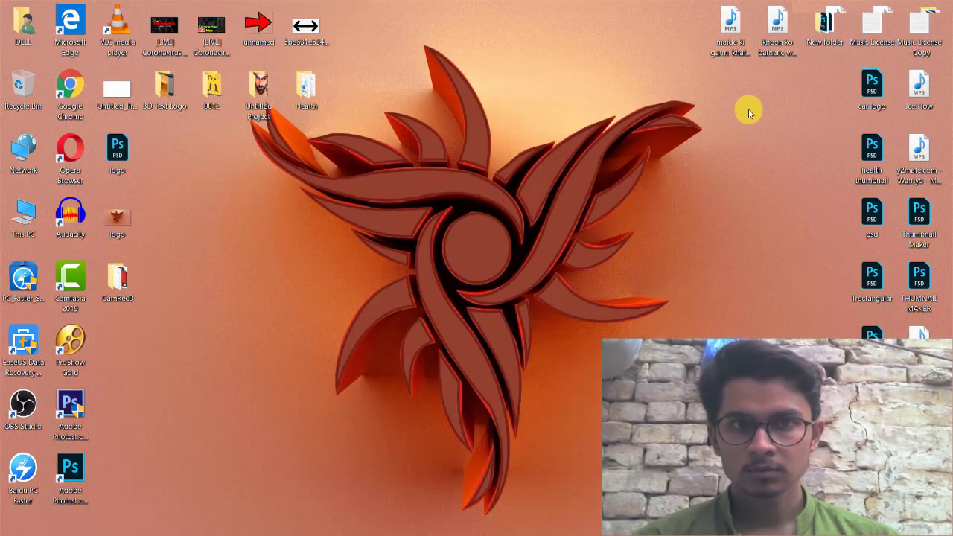
pyautogui.rightClick(738, 113)
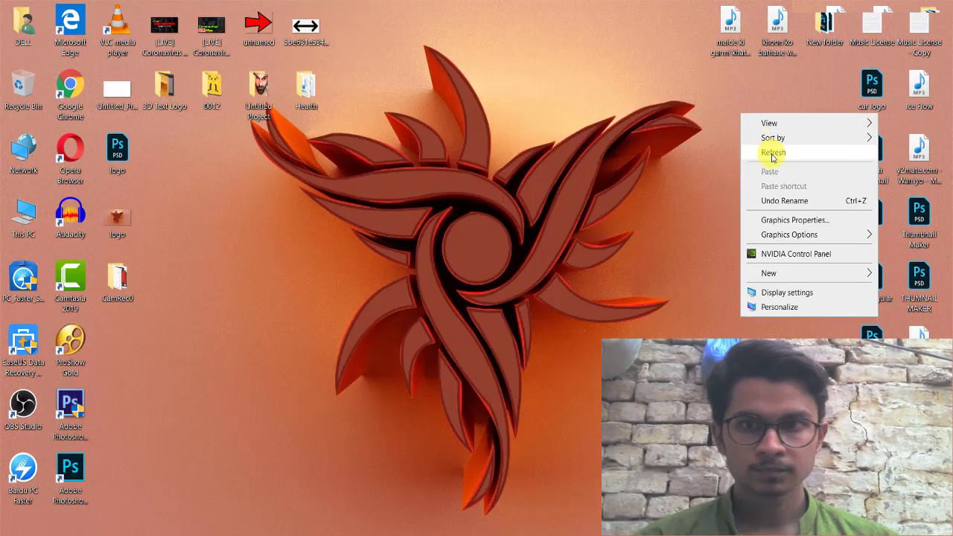
pyautogui.click(769, 151)
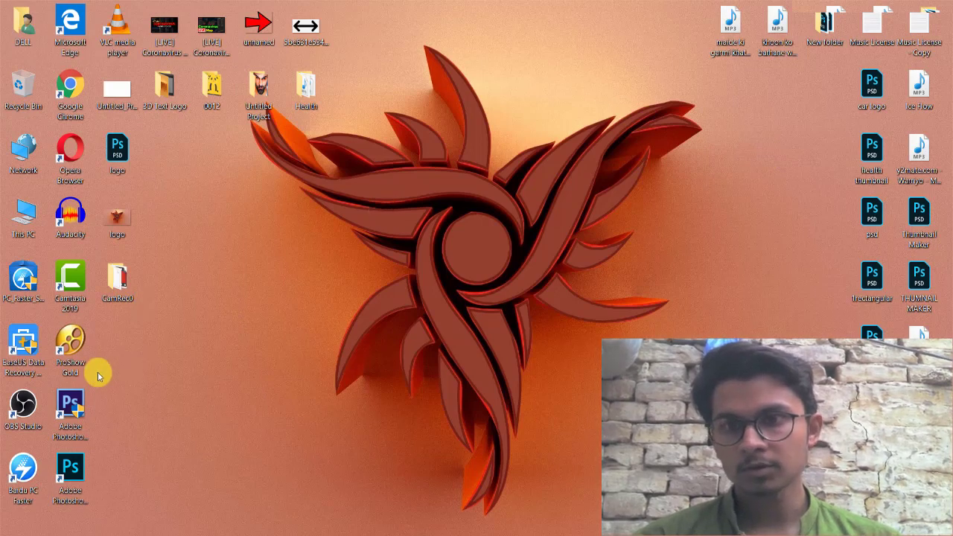
# - Launch Adobe Photoshop CS6 from the desktop with administrator rights
pyautogui.click(70, 402)
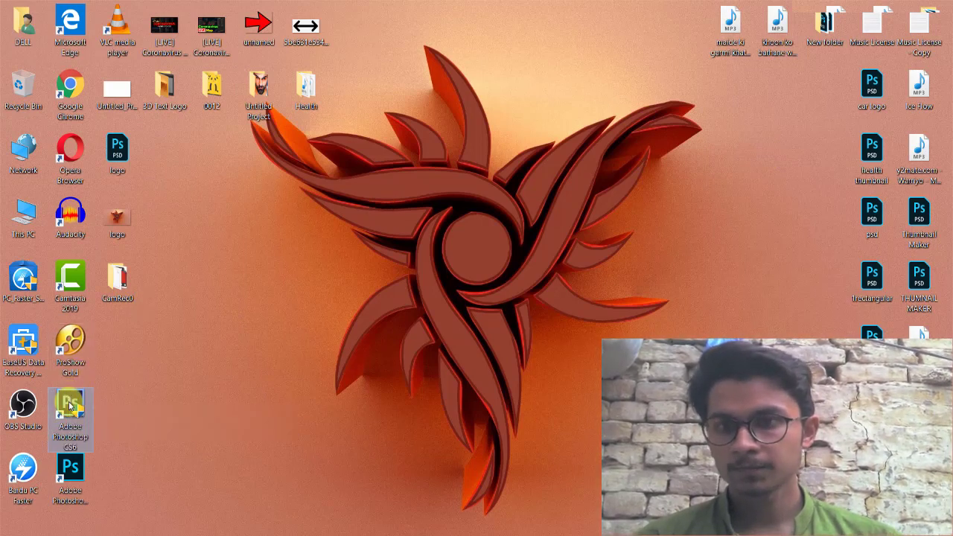
pyautogui.rightClick(70, 402)
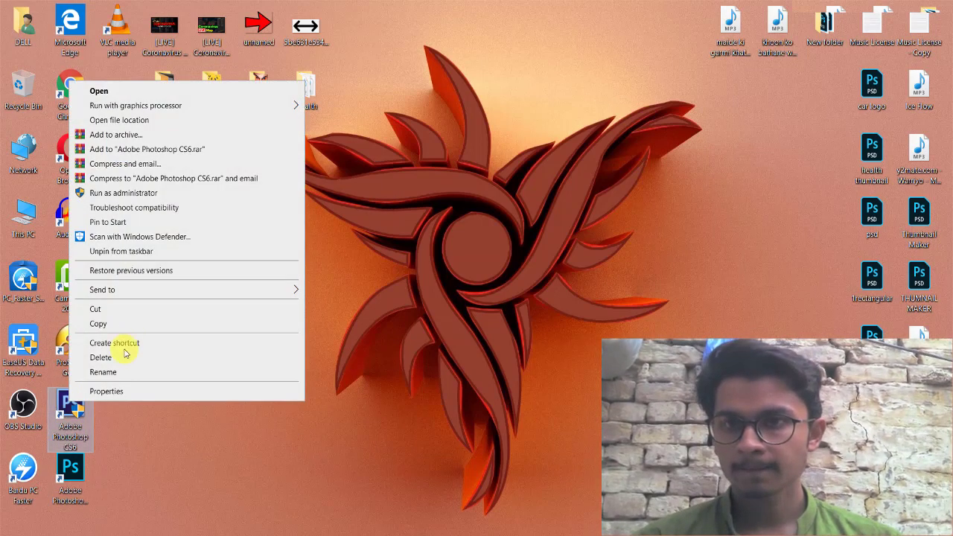
pyautogui.click(125, 193)
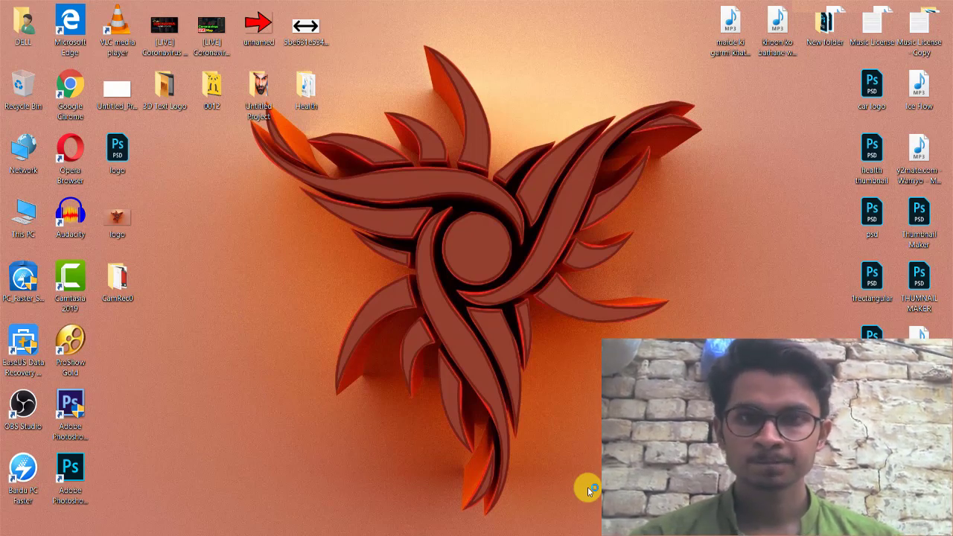
pyautogui.rightClick(429, 180)
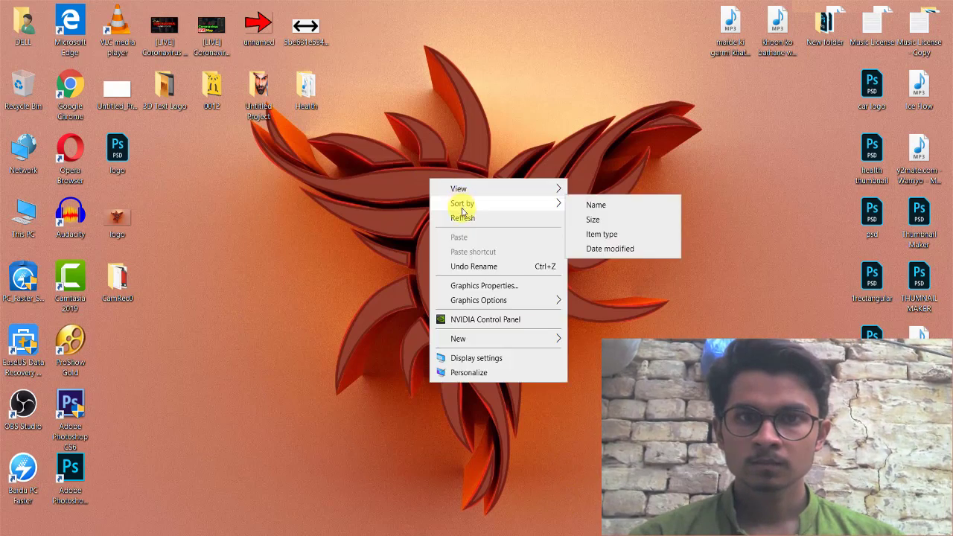
pyautogui.click(463, 216)
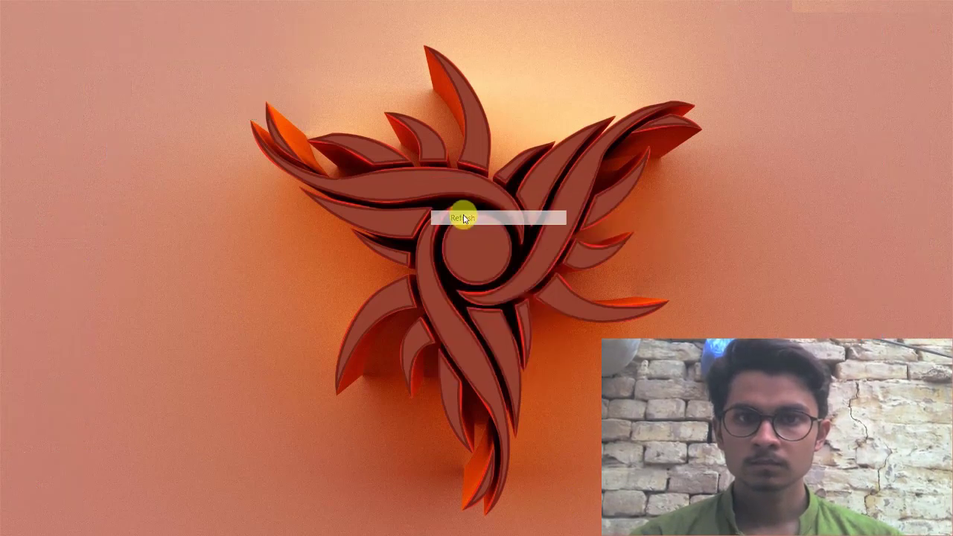
pyautogui.rightClick(380, 123)
pyautogui.click(407, 153)
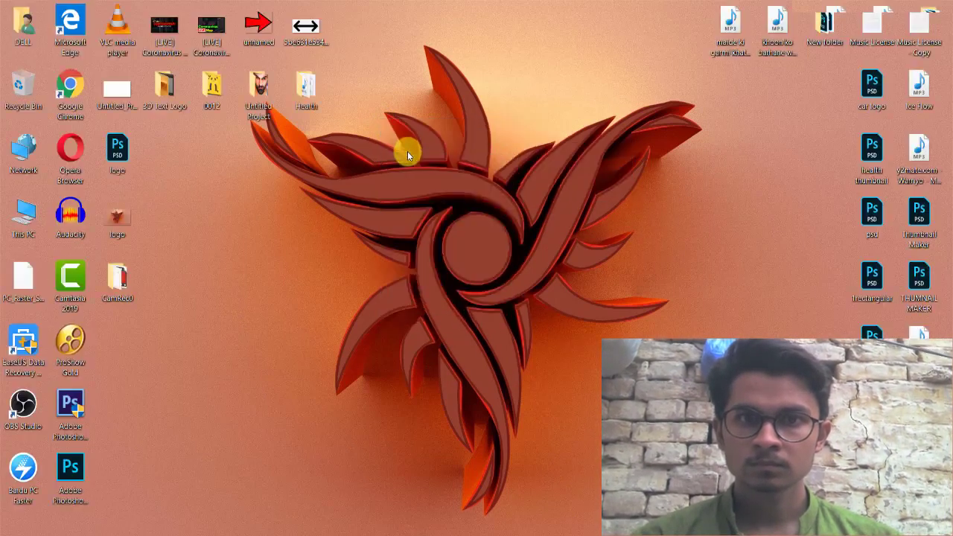
pyautogui.rightClick(407, 152)
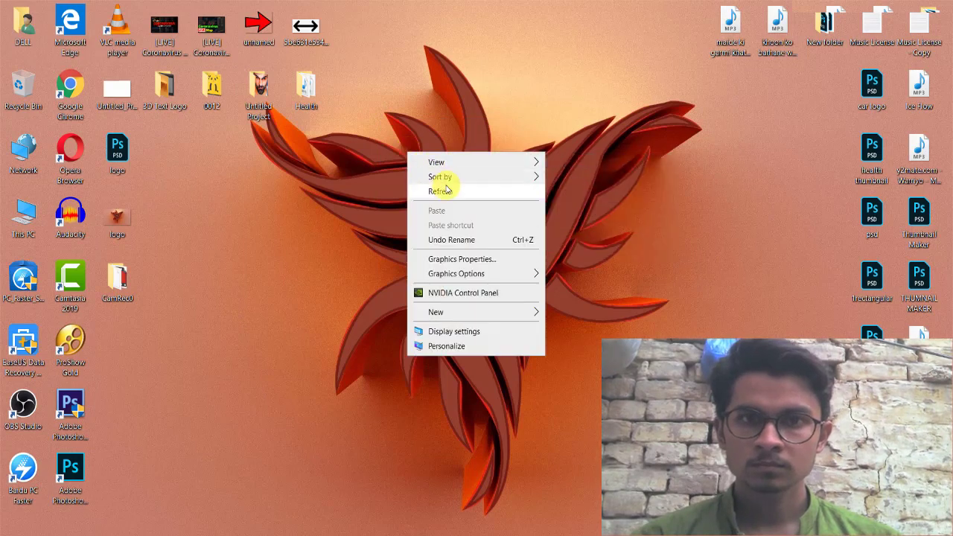
pyautogui.click(446, 190)
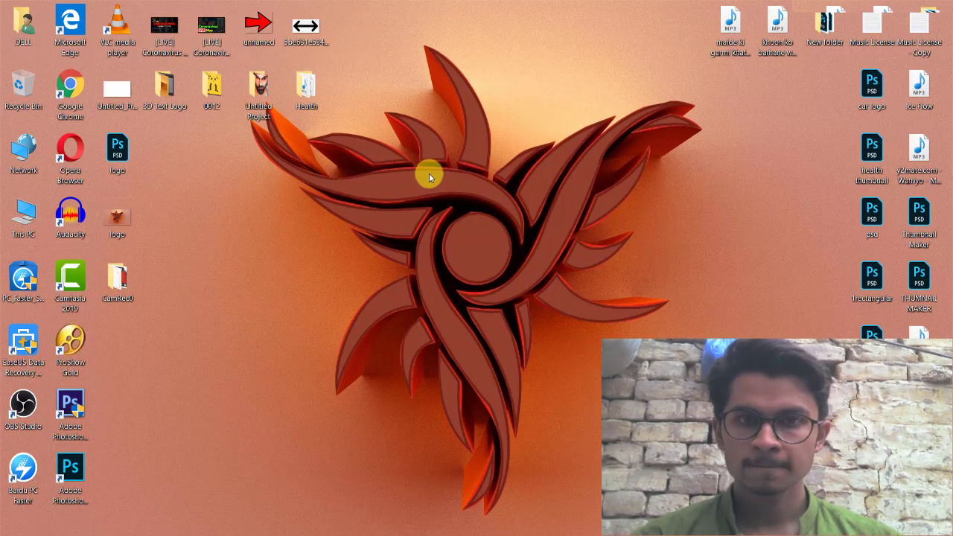
pyautogui.rightClick(399, 148)
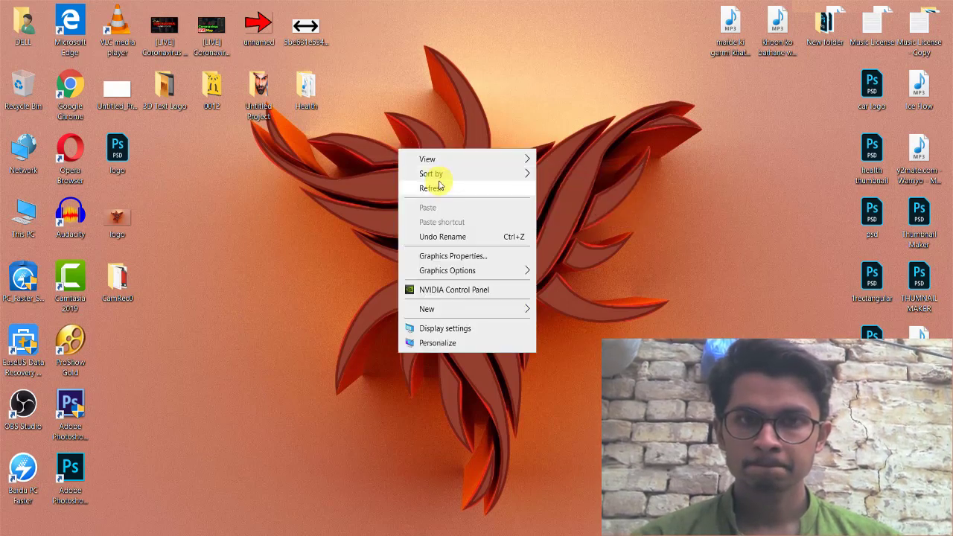
pyautogui.click(439, 185)
pyautogui.rightClick(410, 129)
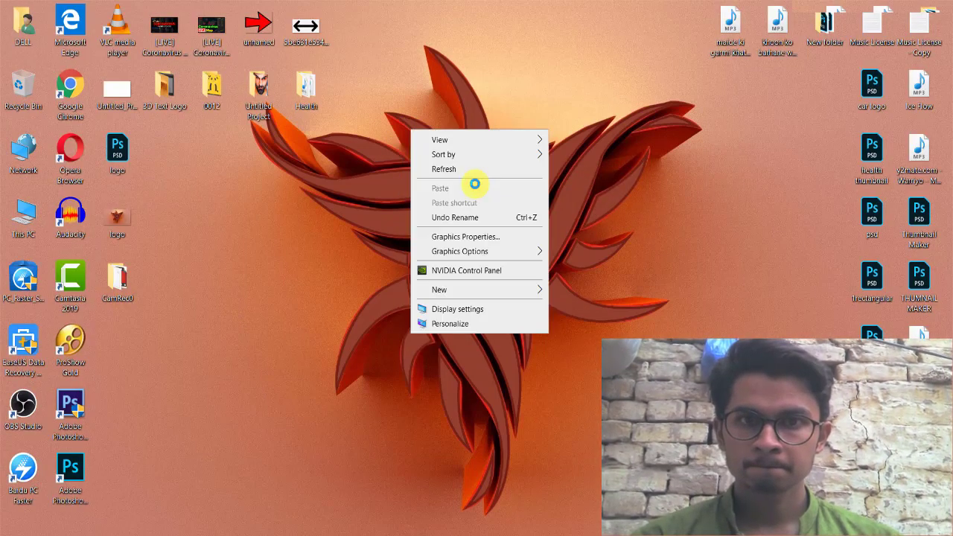
pyautogui.click(476, 178)
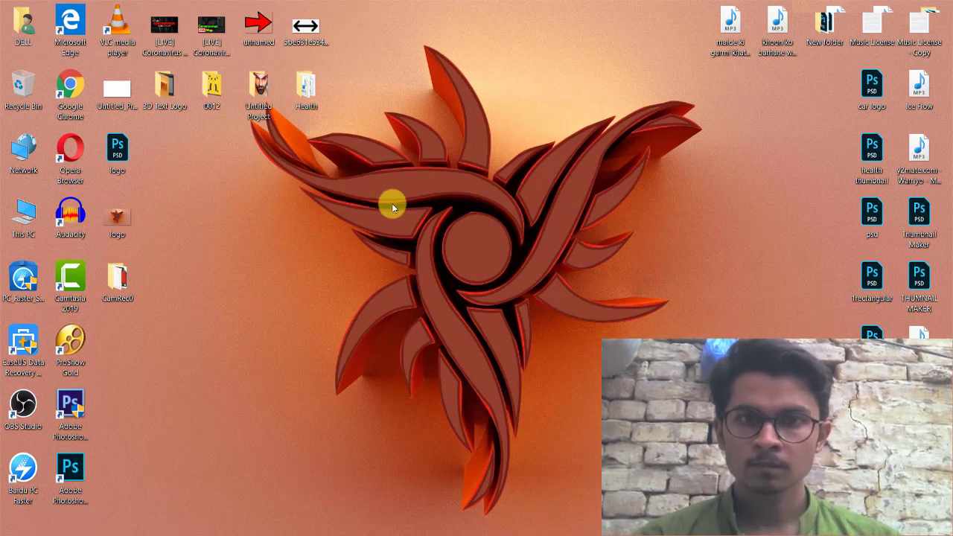
pyautogui.moveTo(376, 198); pyautogui.dragTo(588, 311)
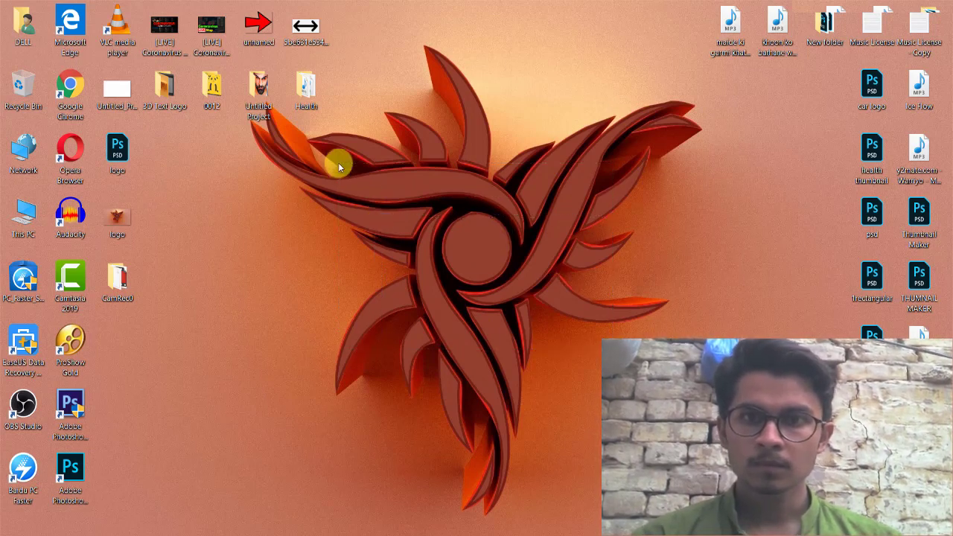
pyautogui.moveTo(237, 158); pyautogui.dragTo(711, 324)
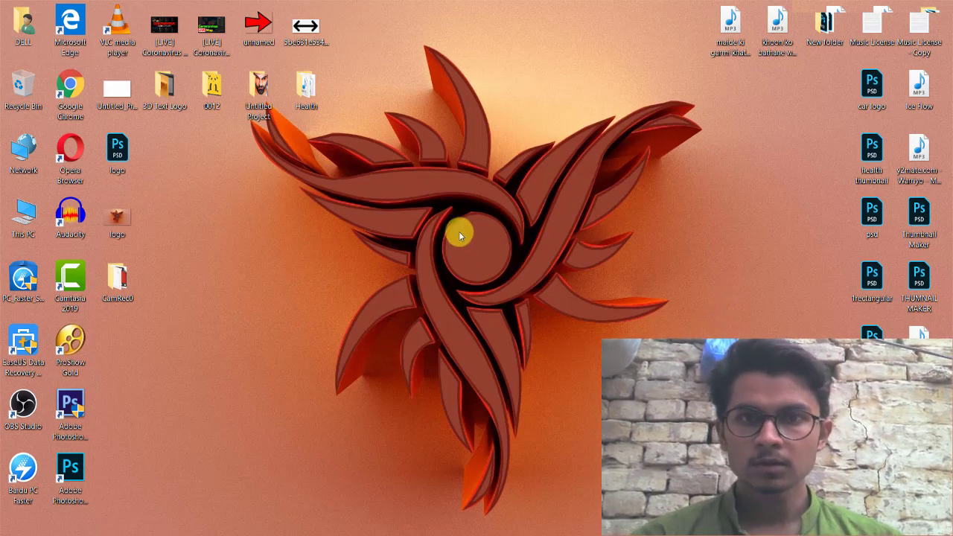
pyautogui.rightClick(431, 121)
pyautogui.moveTo(461, 149)
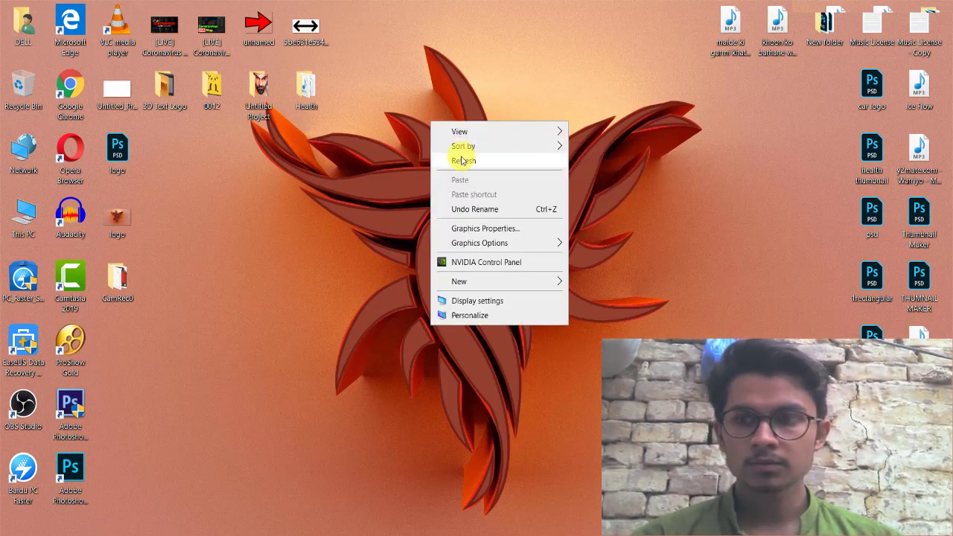
pyautogui.click(462, 160)
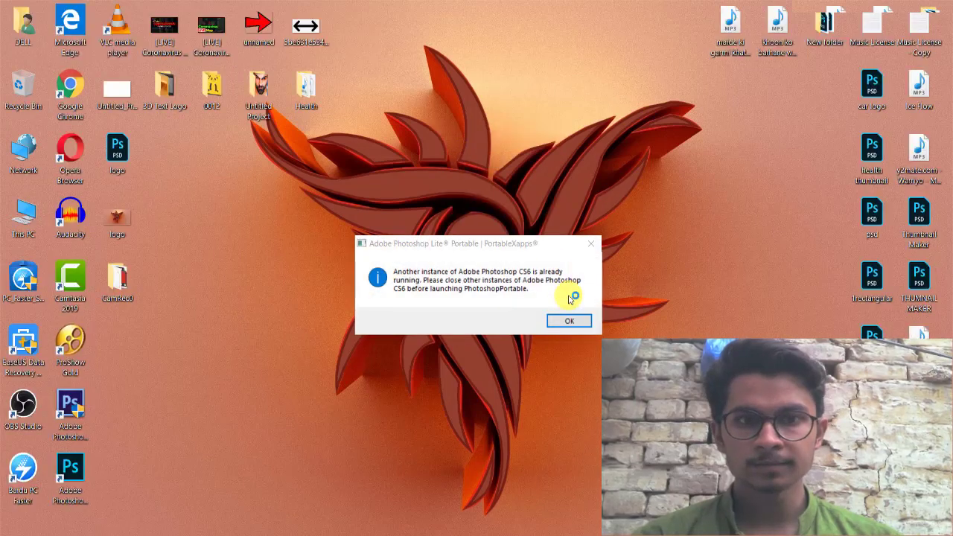
# - Dismiss the launch notice and create a new white document named 3d Logo, 1920 x 1080 pixels at 300 pixels/inch
pyautogui.click(580, 325)
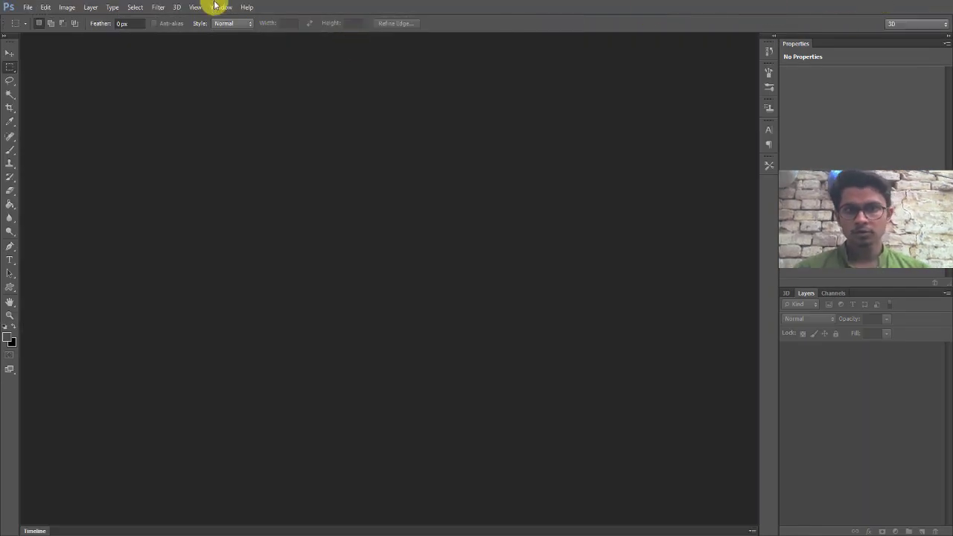
pyautogui.click(28, 8)
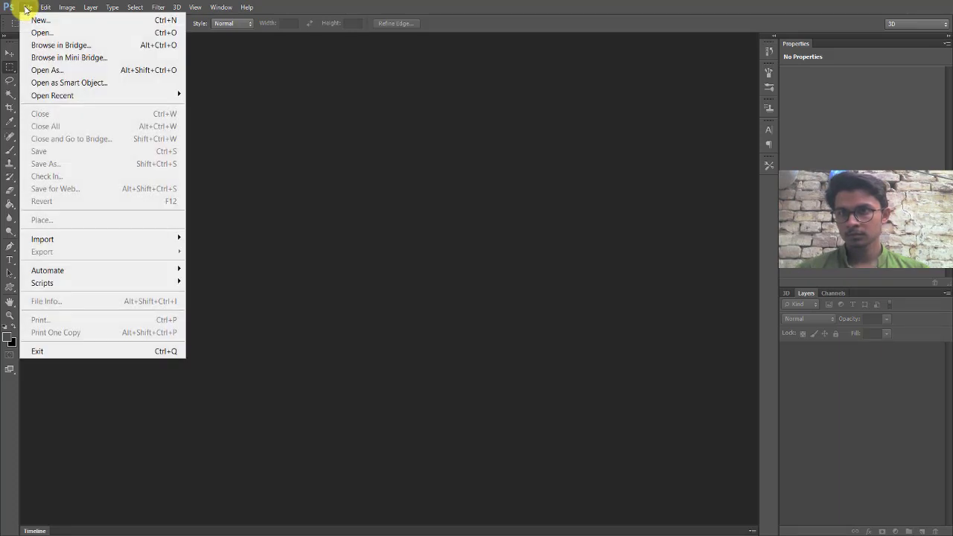
pyautogui.click(35, 23)
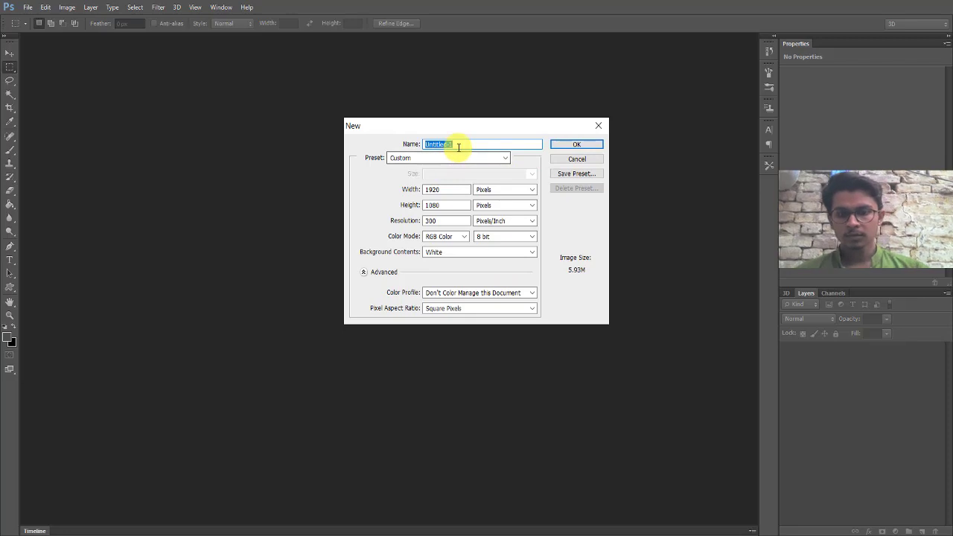
pyautogui.press('BackSpace')
pyautogui.press('BackSpace')
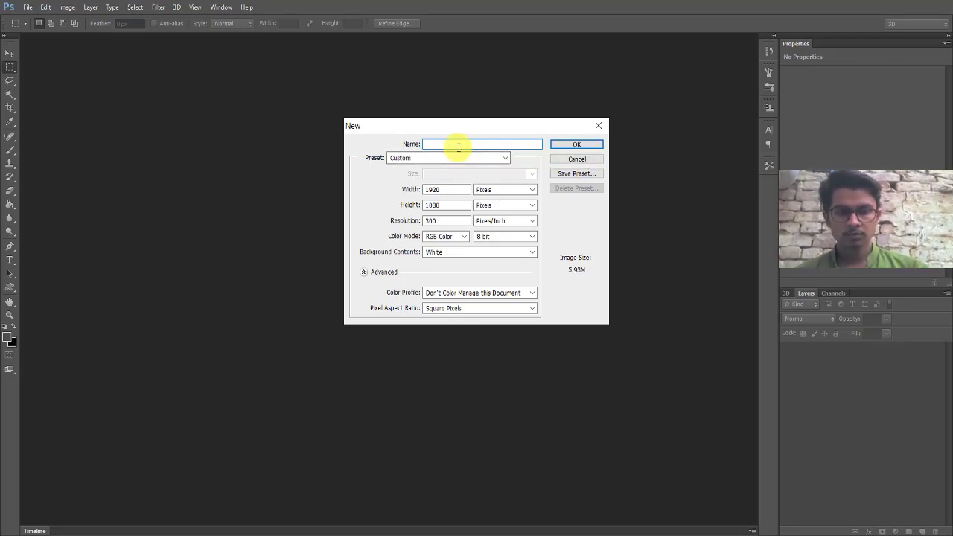
pyautogui.write('3d Logo')
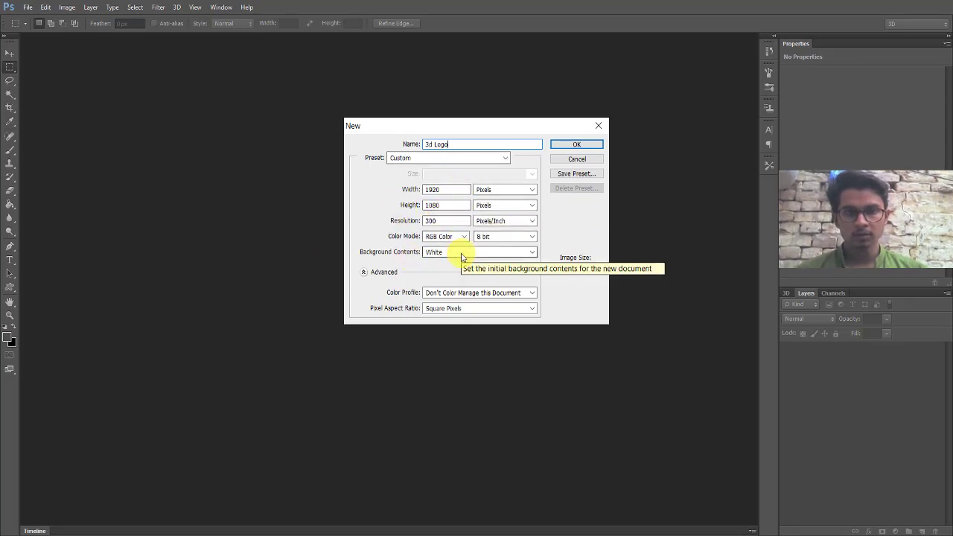
pyautogui.click(579, 145)
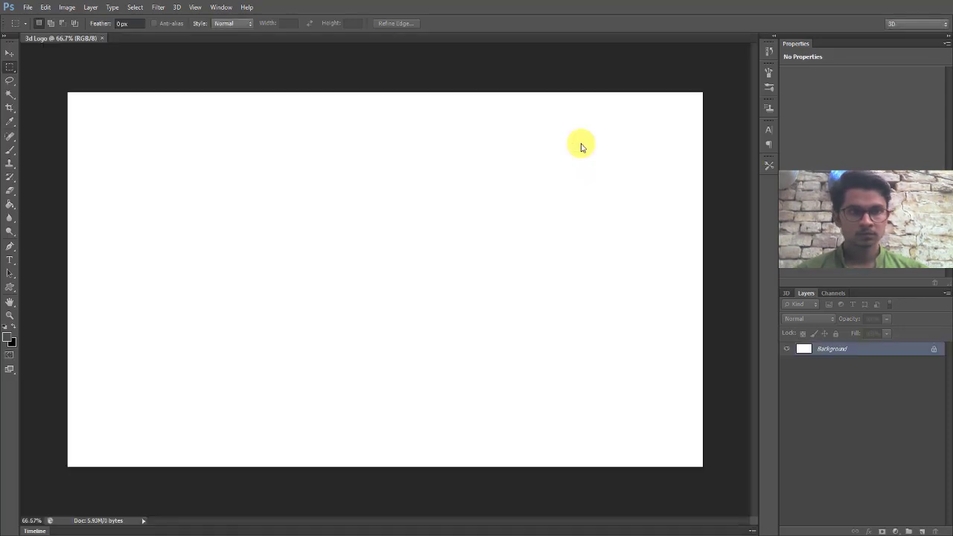
# - Convert the locked Background into a regular layer with the default name, and activate the Move tool
pyautogui.doubleClick(932, 355)
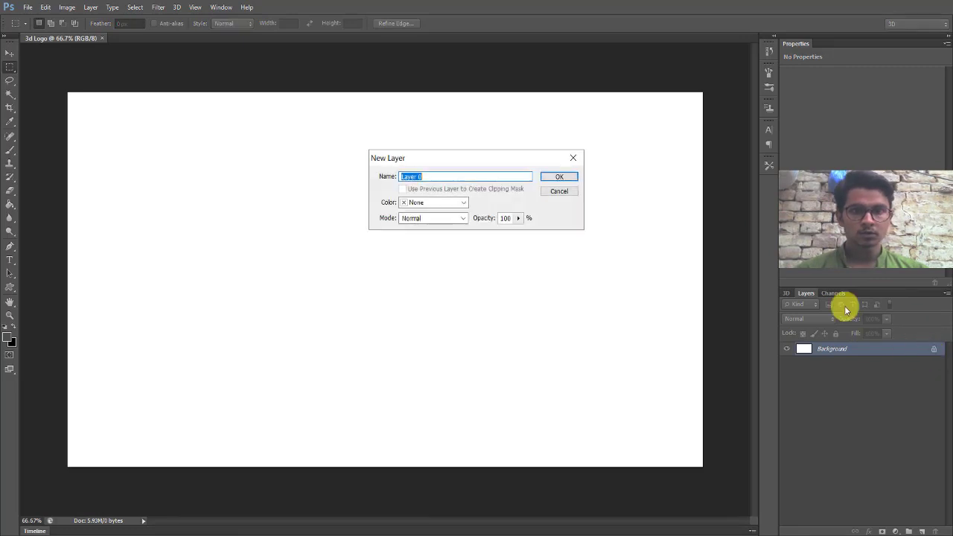
pyautogui.click(573, 179)
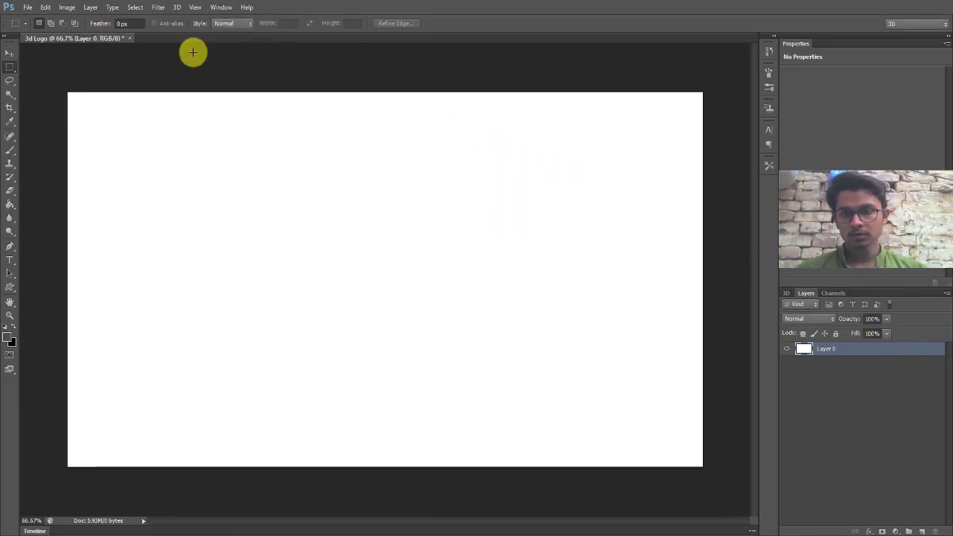
pyautogui.press('v')
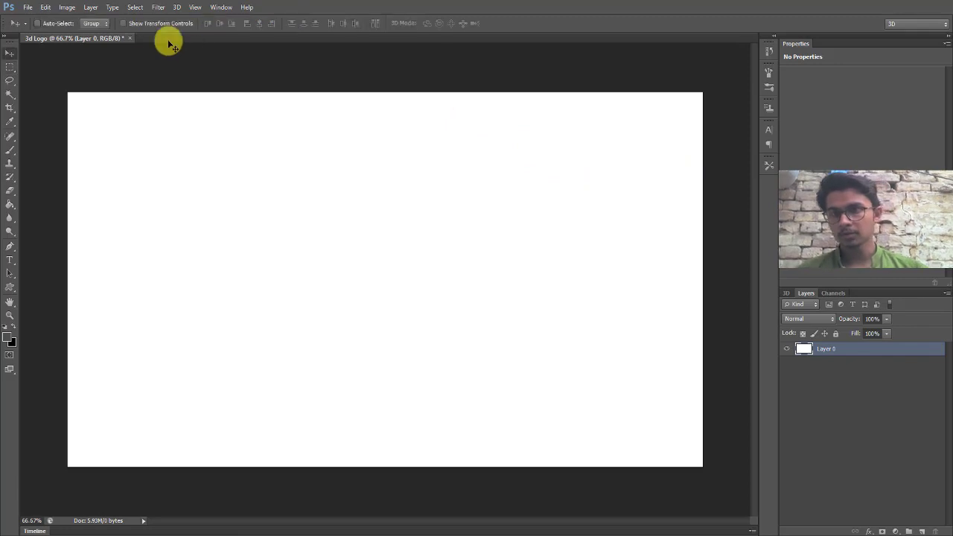
# - Open the images celtic-tattoos-797 and tribal-tattoos-png-6702 together from the Downloads folder
pyautogui.click(29, 7)
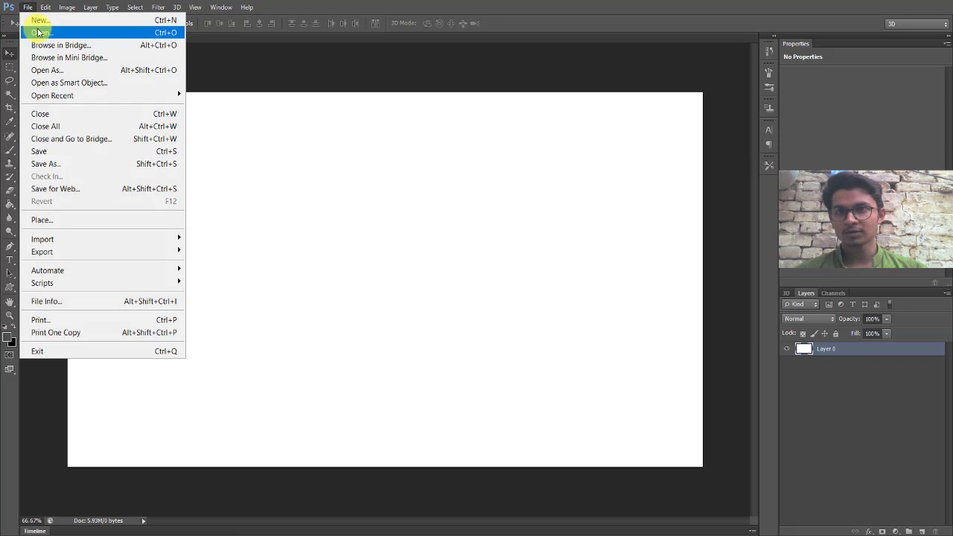
pyautogui.click(38, 33)
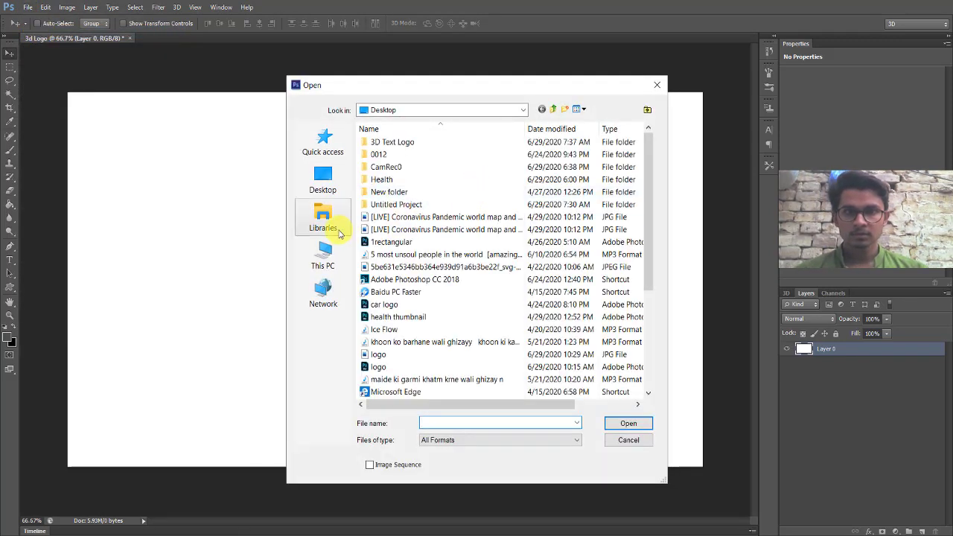
pyautogui.click(322, 217)
pyautogui.click(326, 254)
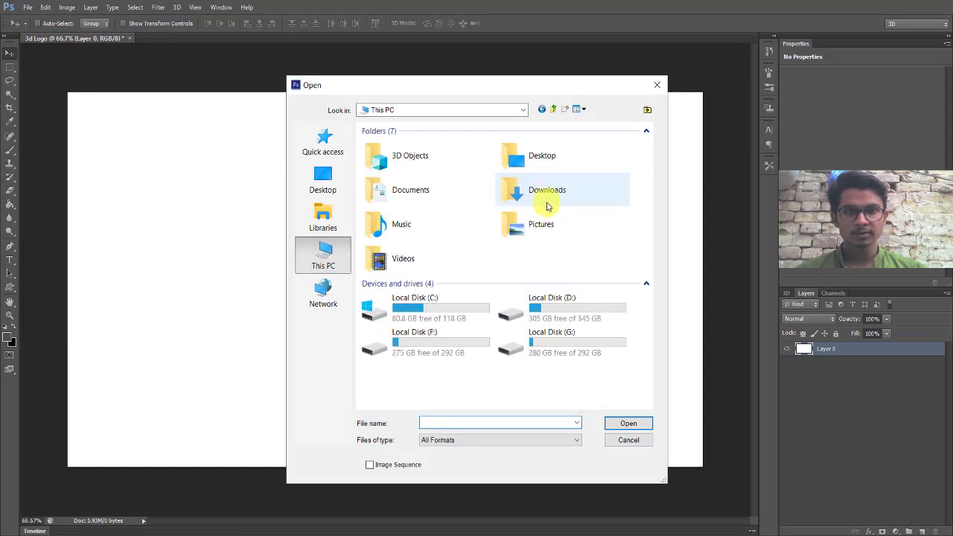
pyautogui.doubleClick(552, 209)
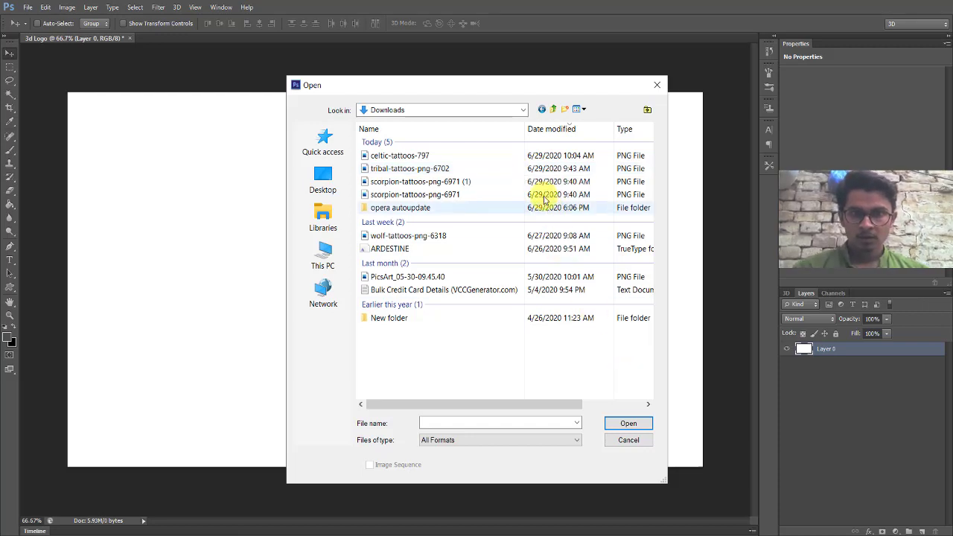
pyautogui.click(529, 157)
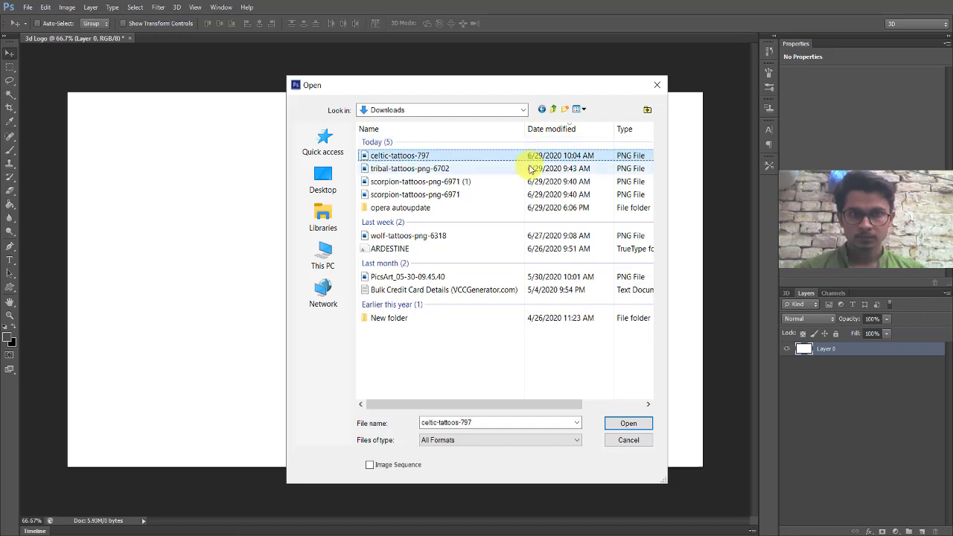
pyautogui.keyDown('ctrl'); pyautogui.click(530, 168); pyautogui.keyUp('ctrl')
pyautogui.press('Return')
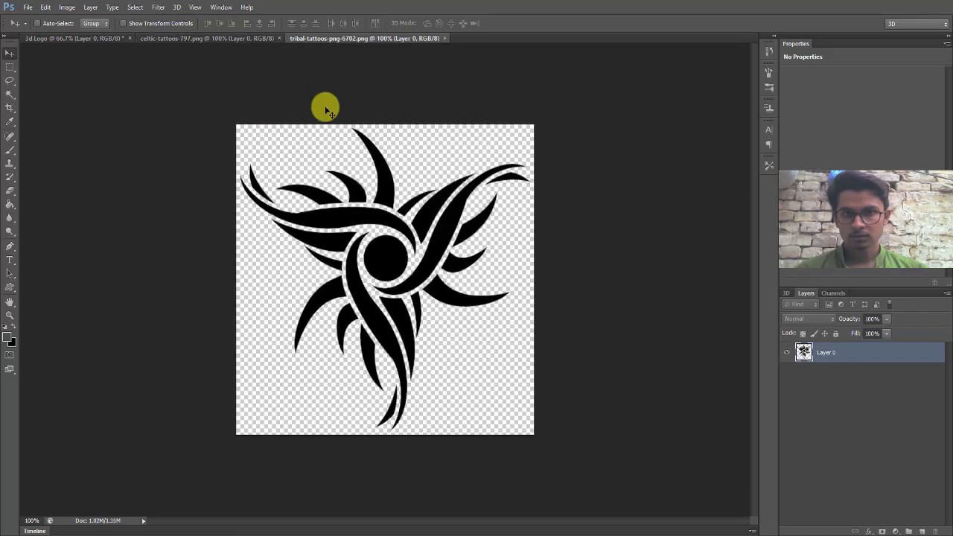
# - Compare the two opened tattoo designs and close the tribal-tattoos-png-6702 image
pyautogui.click(246, 37)
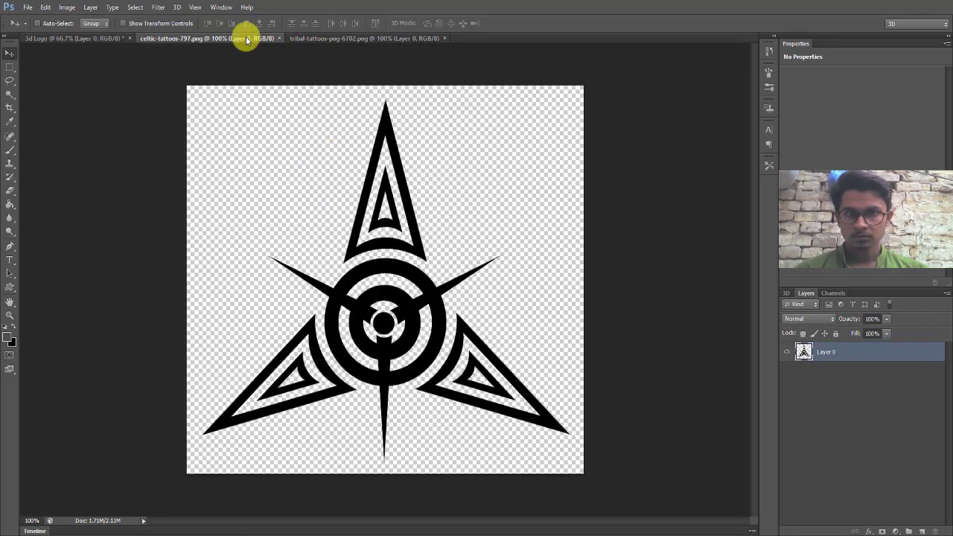
pyautogui.click(346, 37)
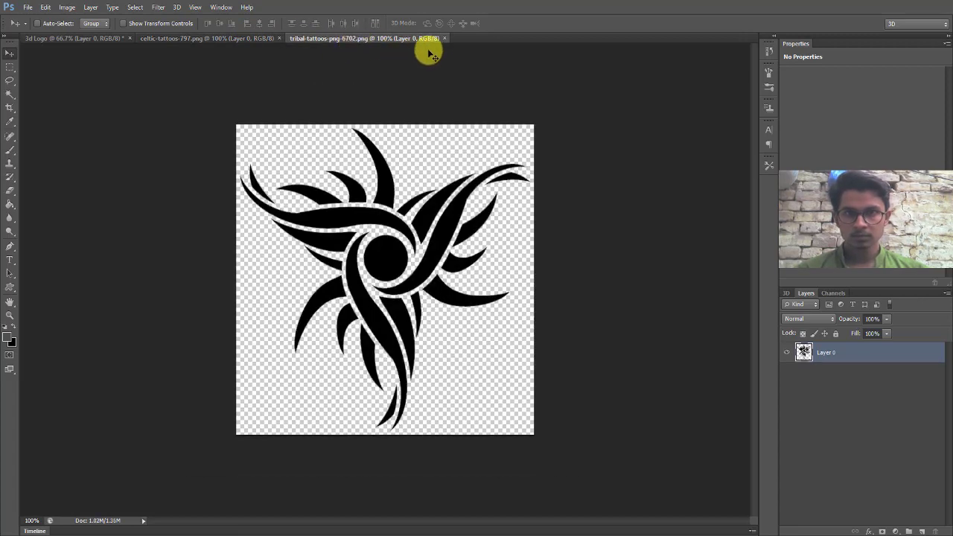
pyautogui.click(444, 38)
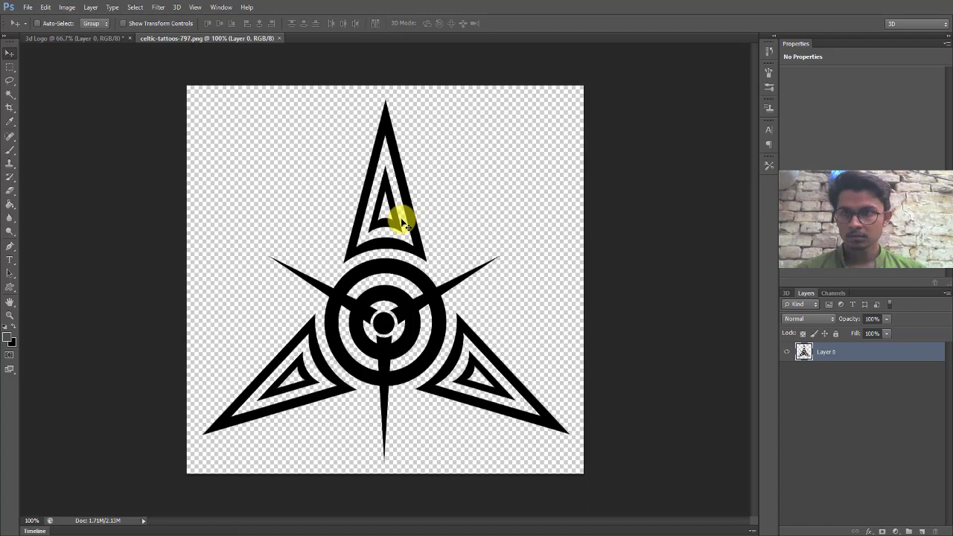
# - Copy the celtic tattoo design into the 3d Logo document and enlarge it to about 124% by 123% near the canvas centre
pyautogui.moveTo(402, 223); pyautogui.dragTo(454, 227)
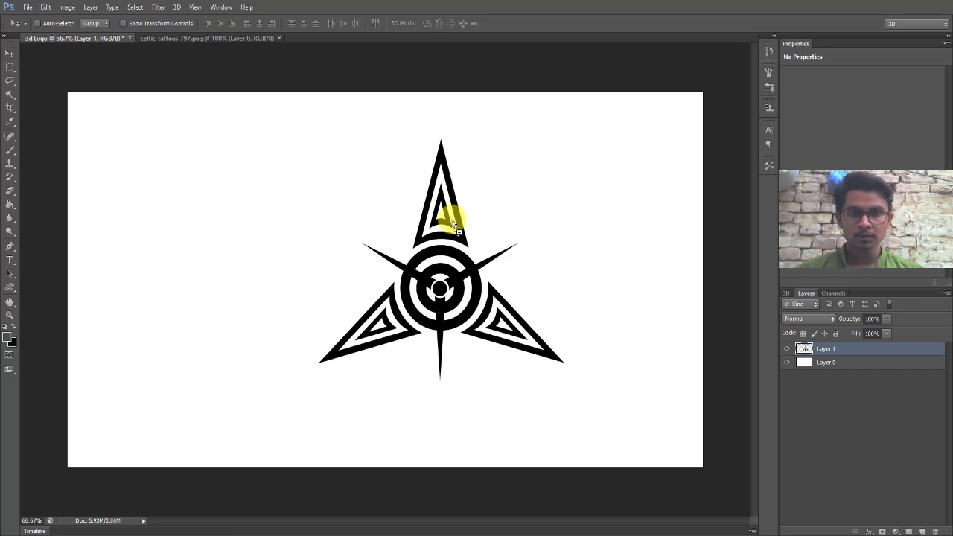
pyautogui.hotkey('ctrl', 't')
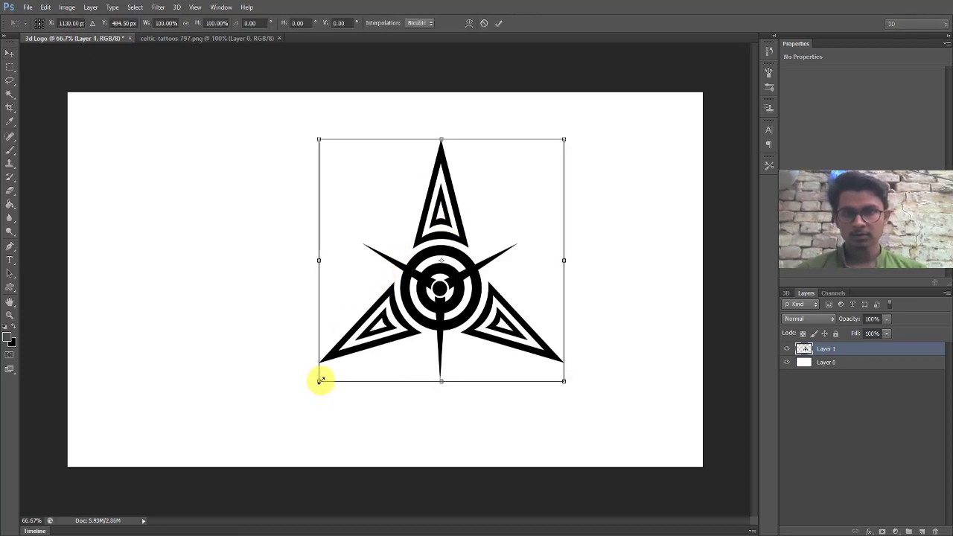
pyautogui.moveTo(319, 380); pyautogui.dragTo(250, 405)
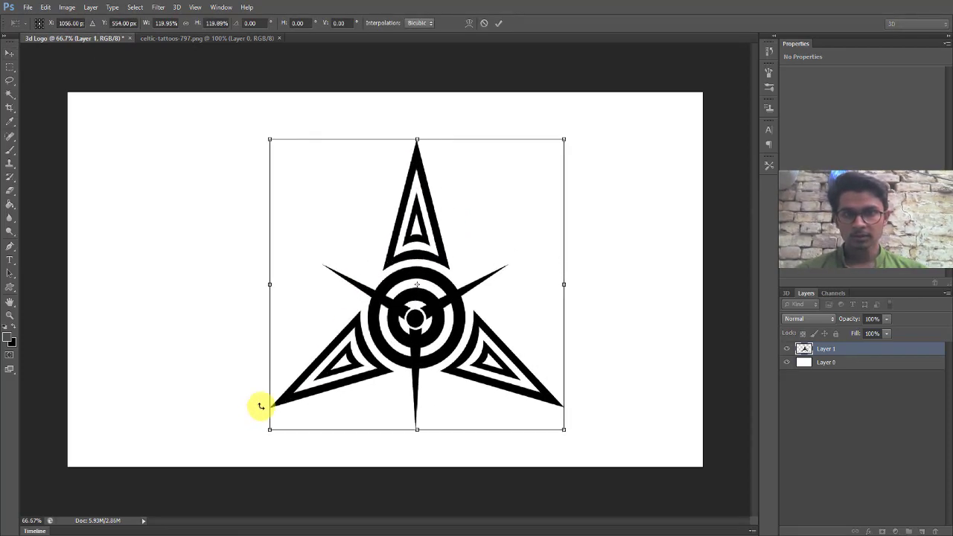
pyautogui.moveTo(364, 394); pyautogui.dragTo(326, 389)
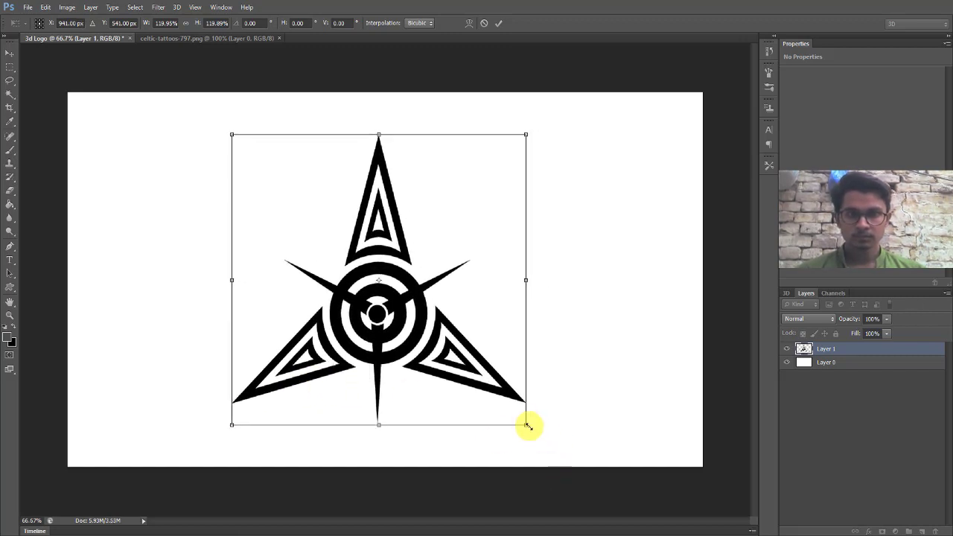
pyautogui.moveTo(526, 424); pyautogui.dragTo(536, 432)
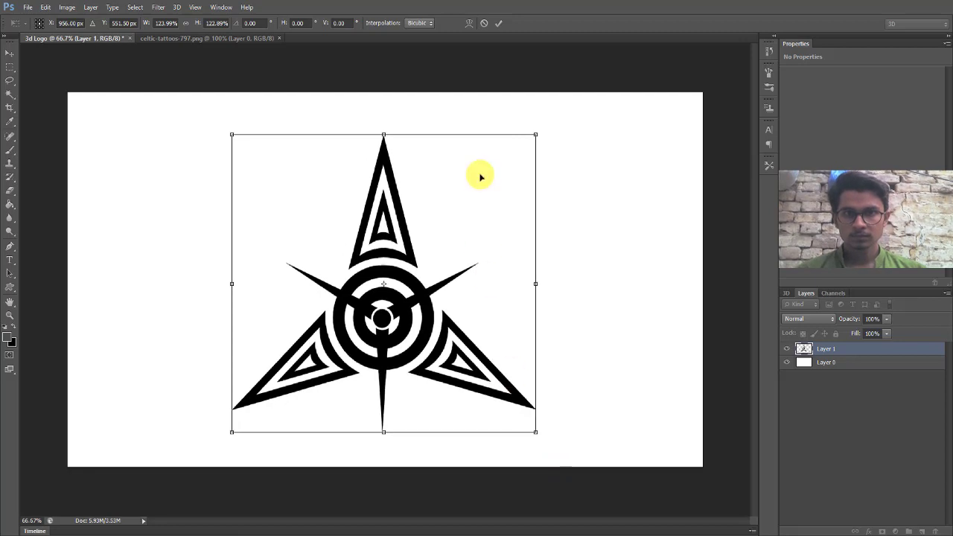
pyautogui.click(499, 23)
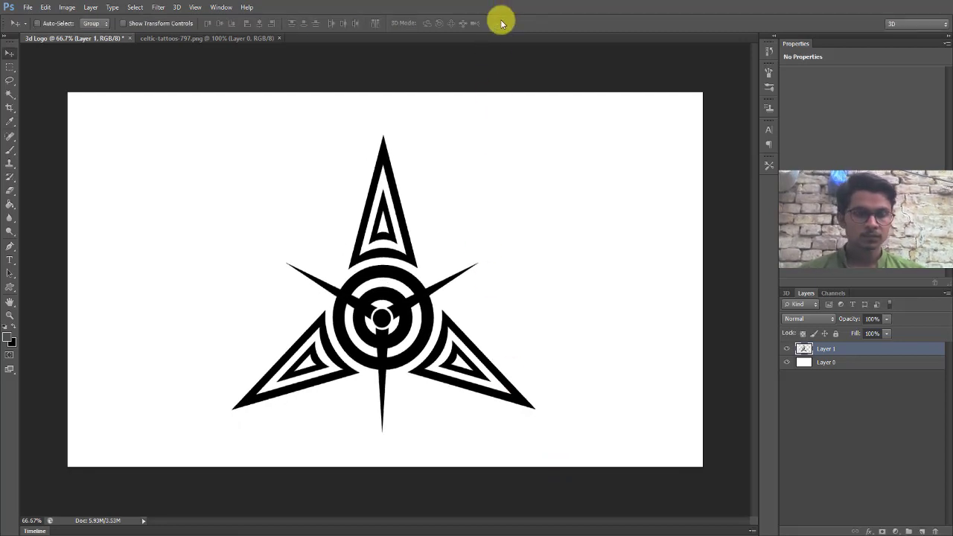
# - Align the vertical centres of the celtic design layer and the white background layer
pyautogui.keyDown('shift'); pyautogui.click(921, 360); pyautogui.keyUp('shift')
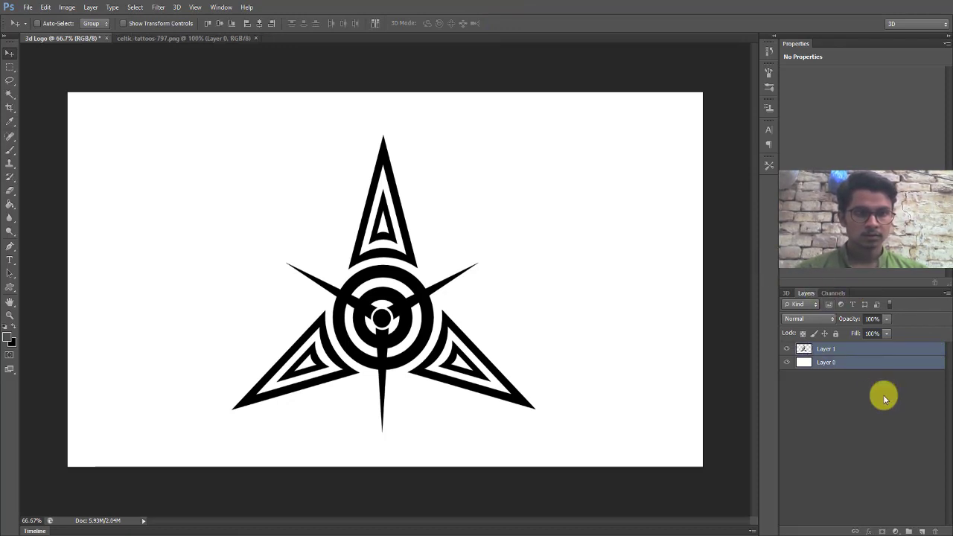
pyautogui.click(223, 25)
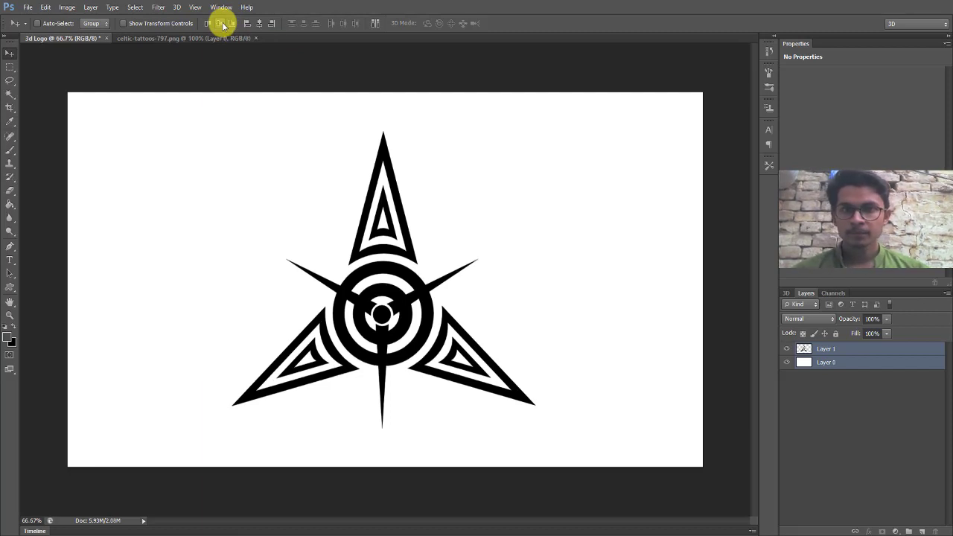
# - Align the horizontal centres of the celtic design layer and the white background layer
pyautogui.click(260, 25)
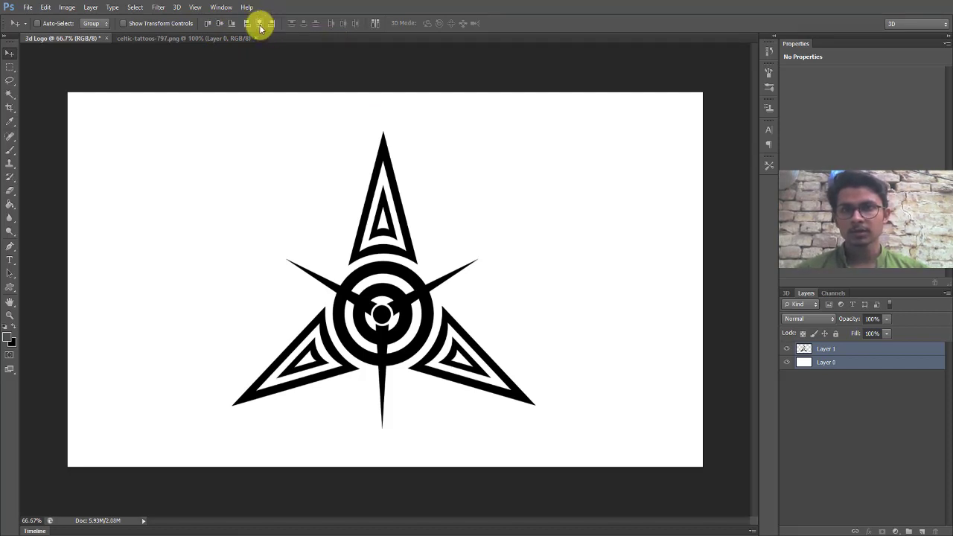
pyautogui.click(260, 24)
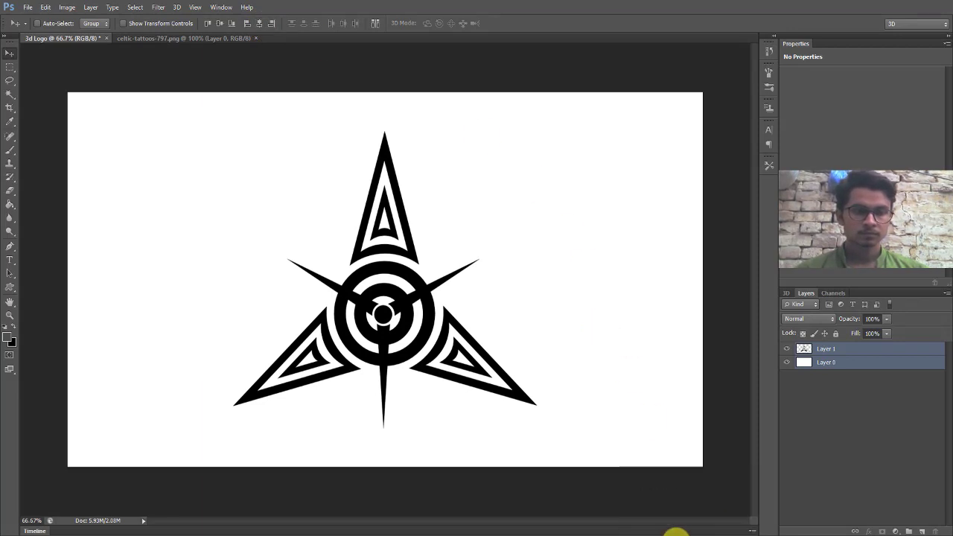
pyautogui.click(675, 532)
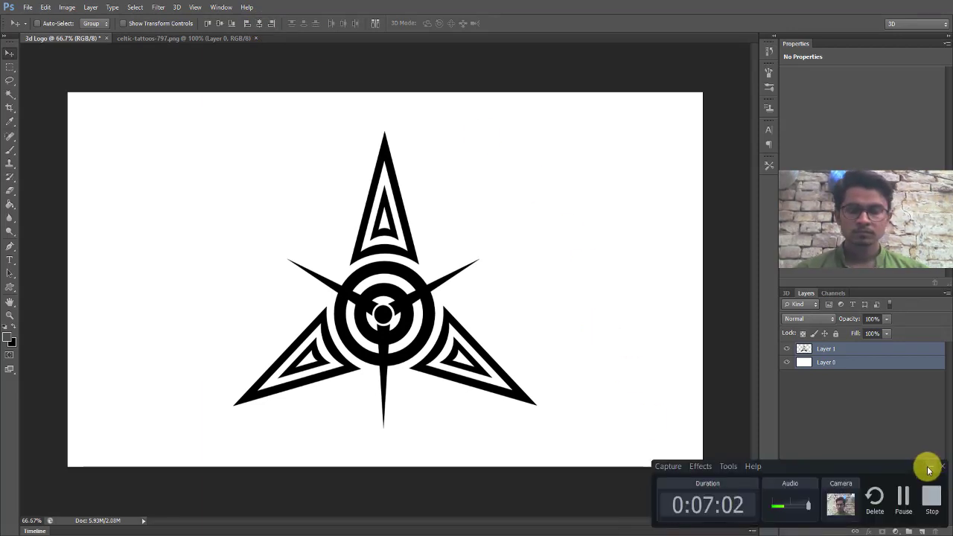
pyautogui.click(928, 470)
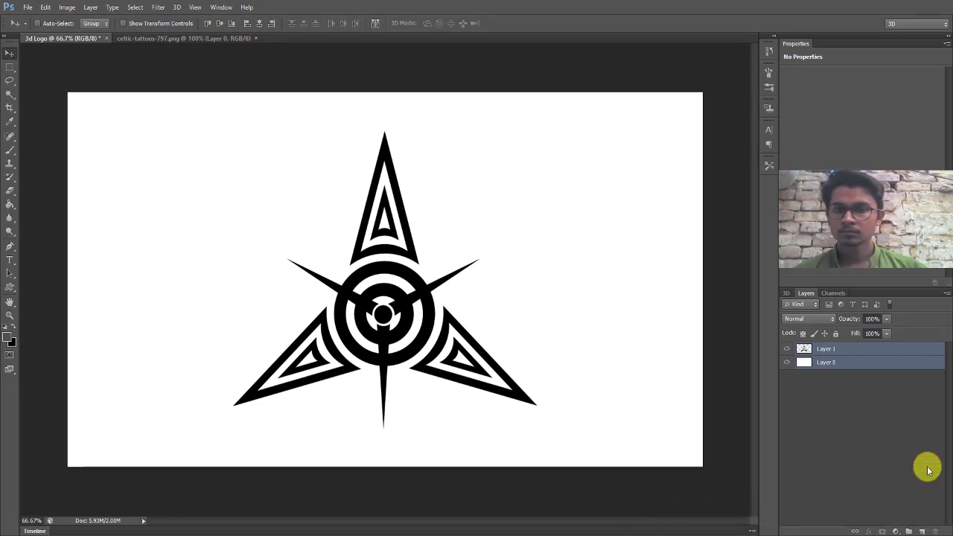
# - Rename the celtic design layer as 2D Shape and the white layer as Background
pyautogui.click(871, 351)
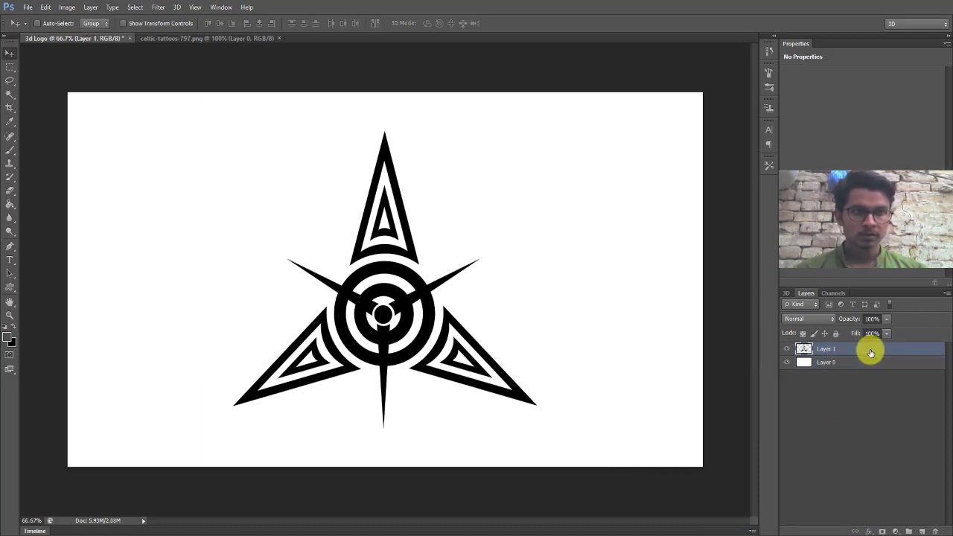
pyautogui.doubleClick(823, 349)
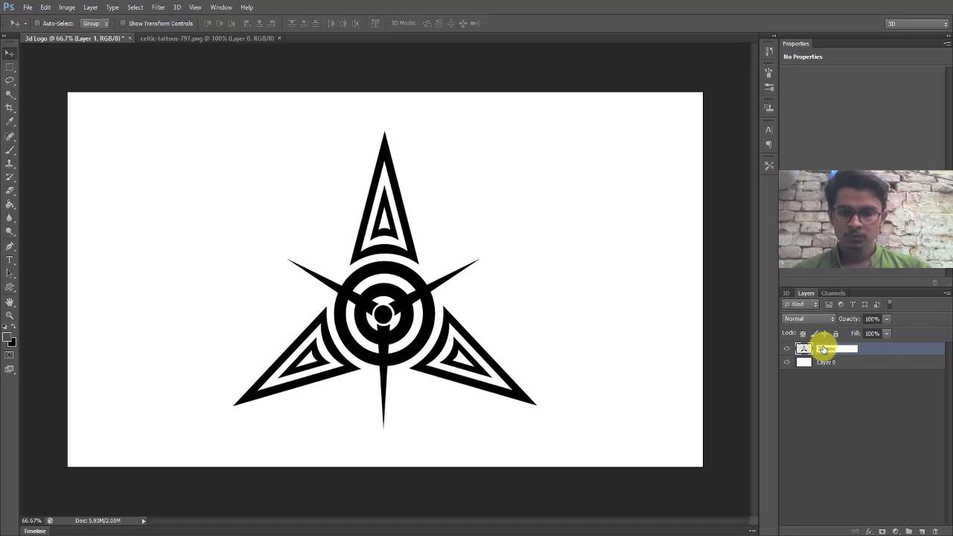
pyautogui.press('Return')
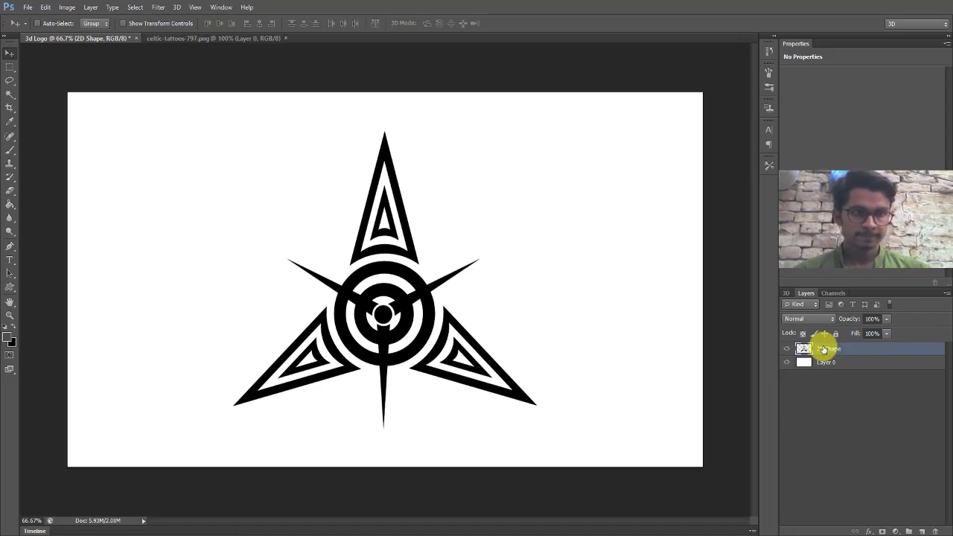
pyautogui.click(826, 365)
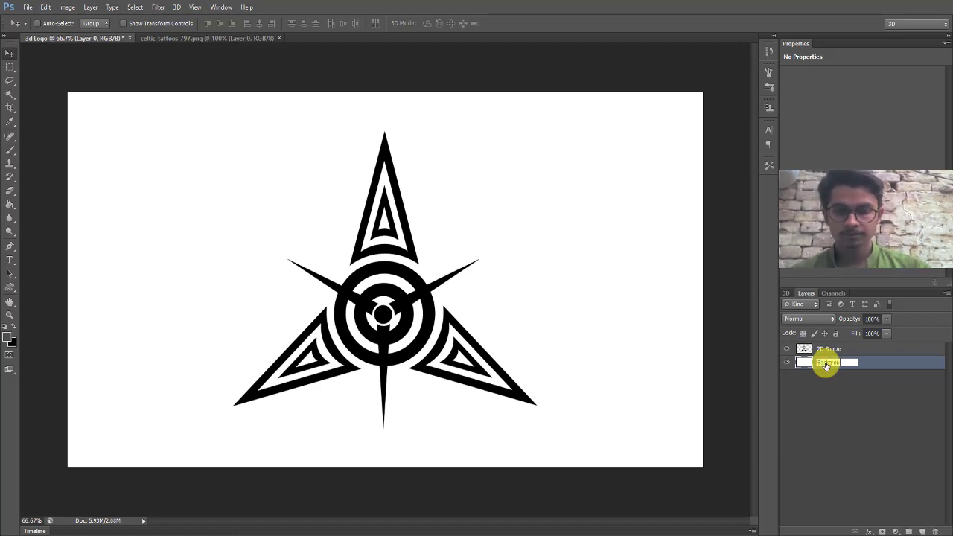
pyautogui.press('Return')
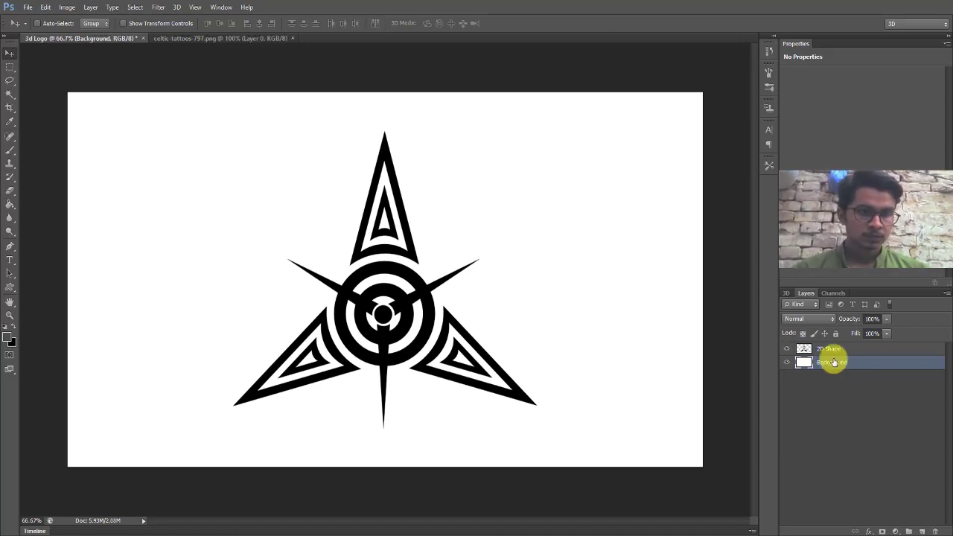
# - Create a new 3D extrusion from the 2D Shape layer
pyautogui.click(850, 351)
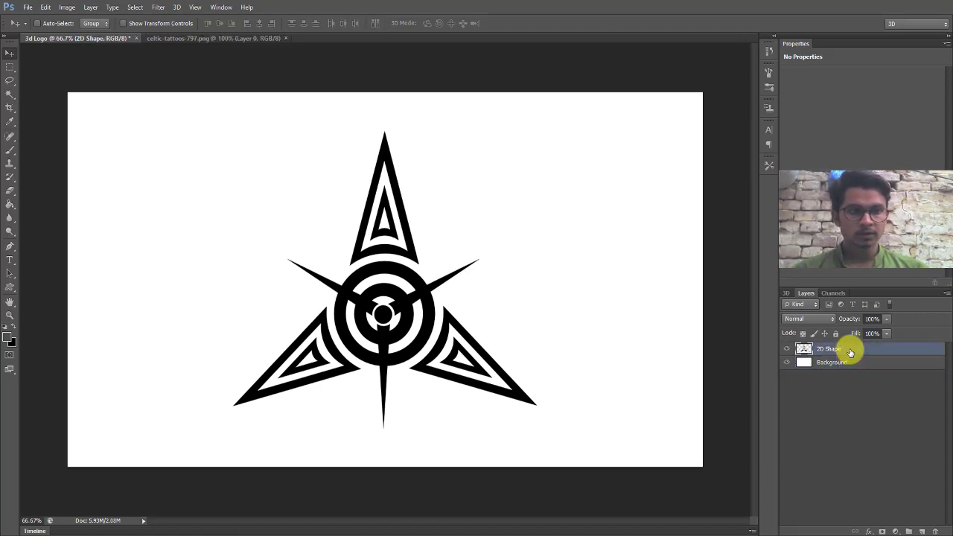
pyautogui.rightClick(850, 351)
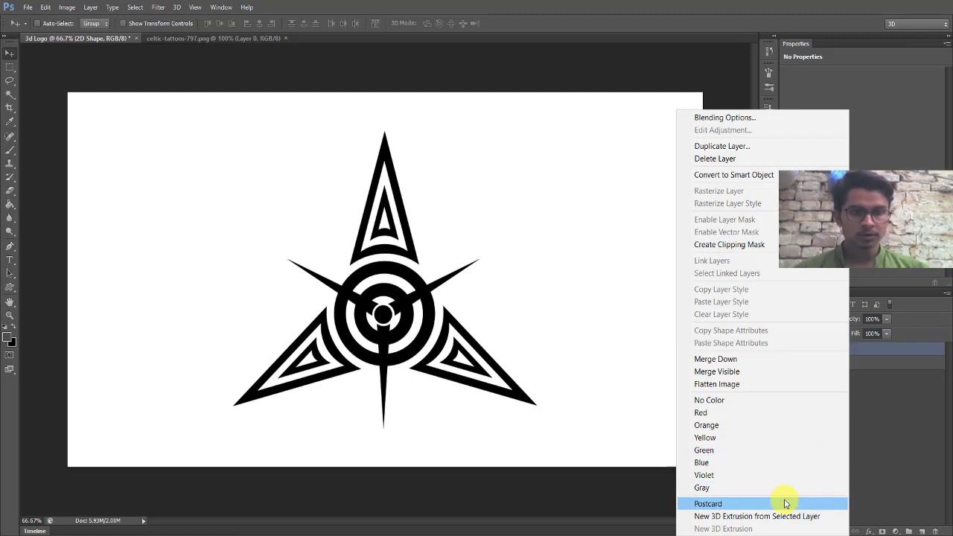
pyautogui.moveTo(685, 505); pyautogui.dragTo(831, 522)
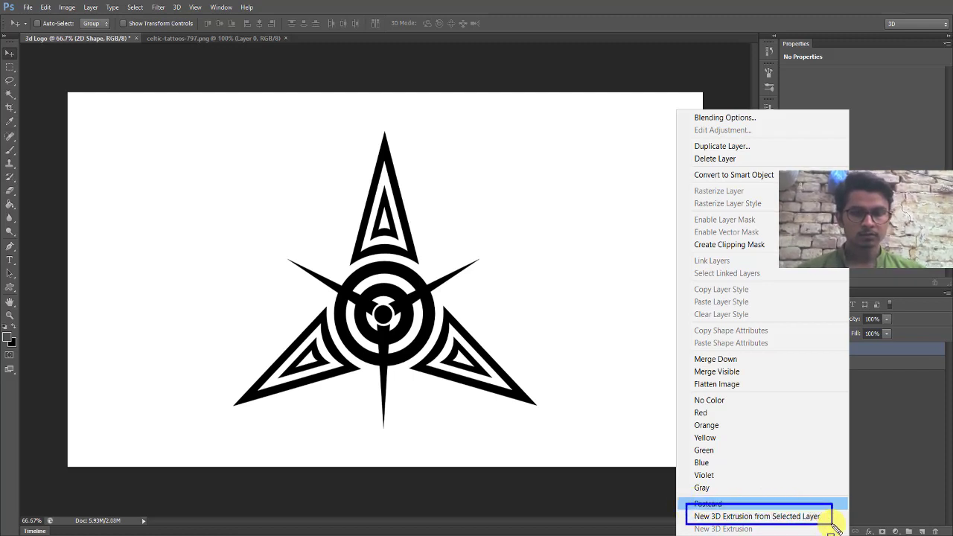
pyautogui.click(832, 524)
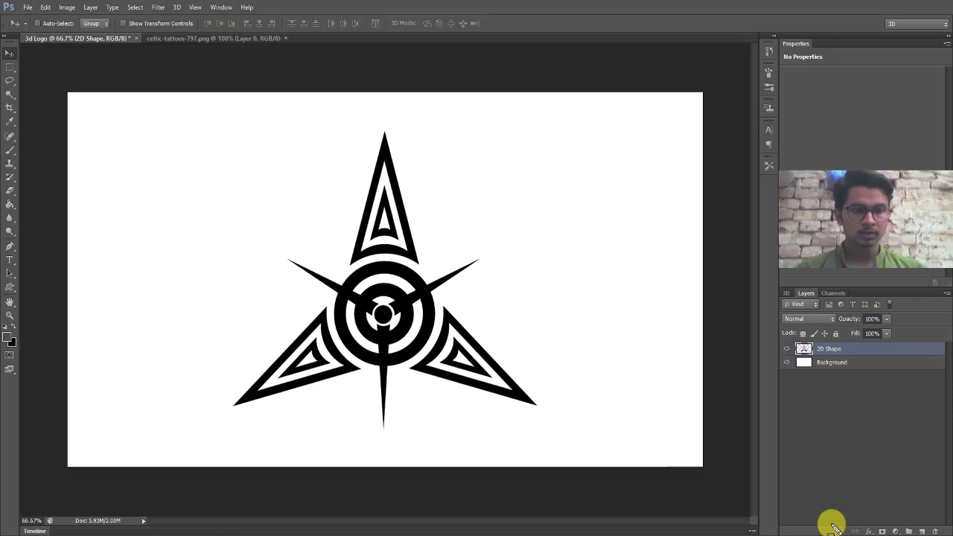
pyautogui.rightClick(887, 357)
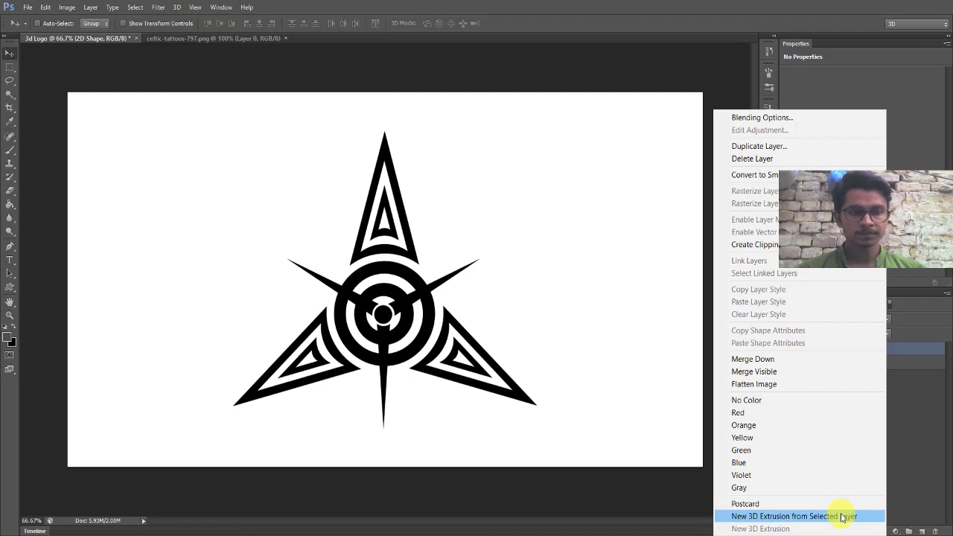
pyautogui.click(841, 516)
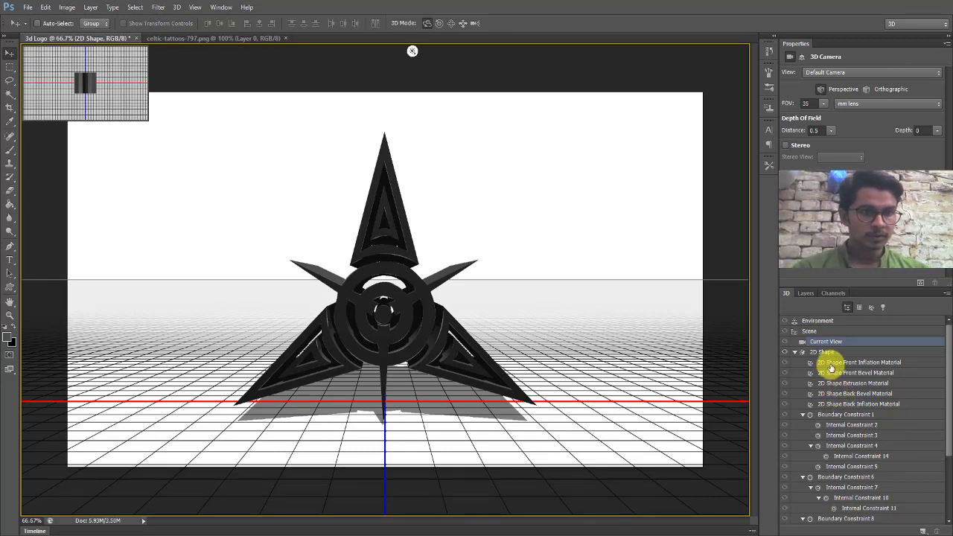
# - Set the diffuse colour of the 2D Shape Front Inflation Material to bright red
pyautogui.click(817, 352)
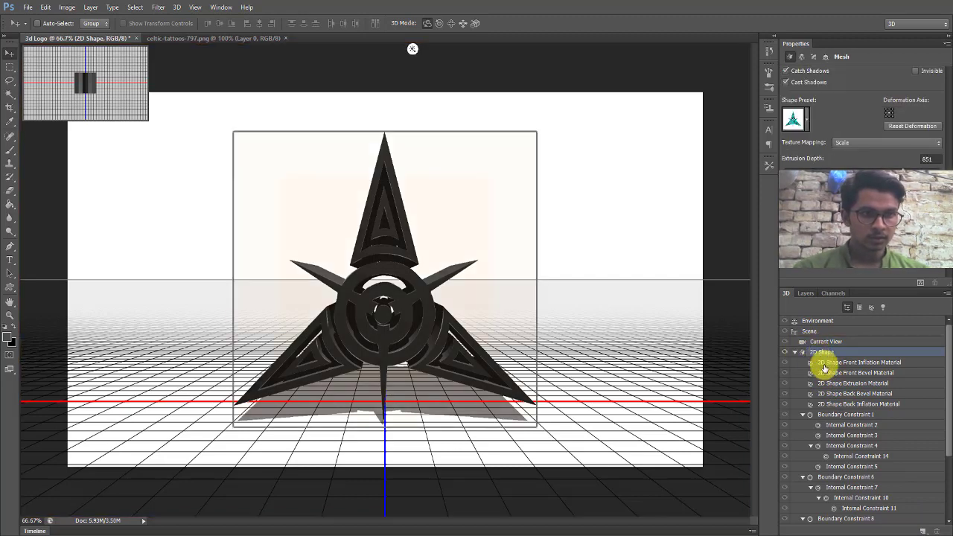
pyautogui.click(823, 365)
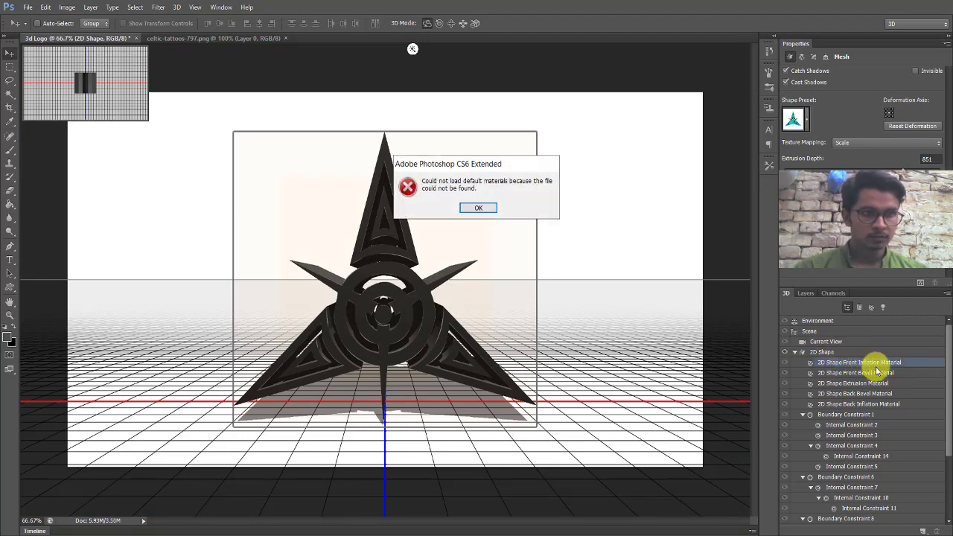
pyautogui.click(480, 208)
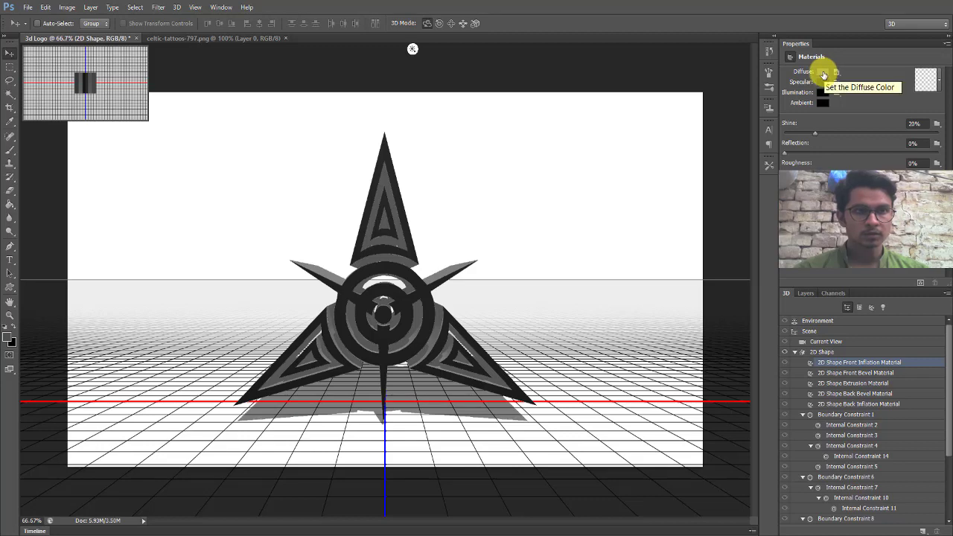
pyautogui.click(822, 72)
pyautogui.click(635, 184)
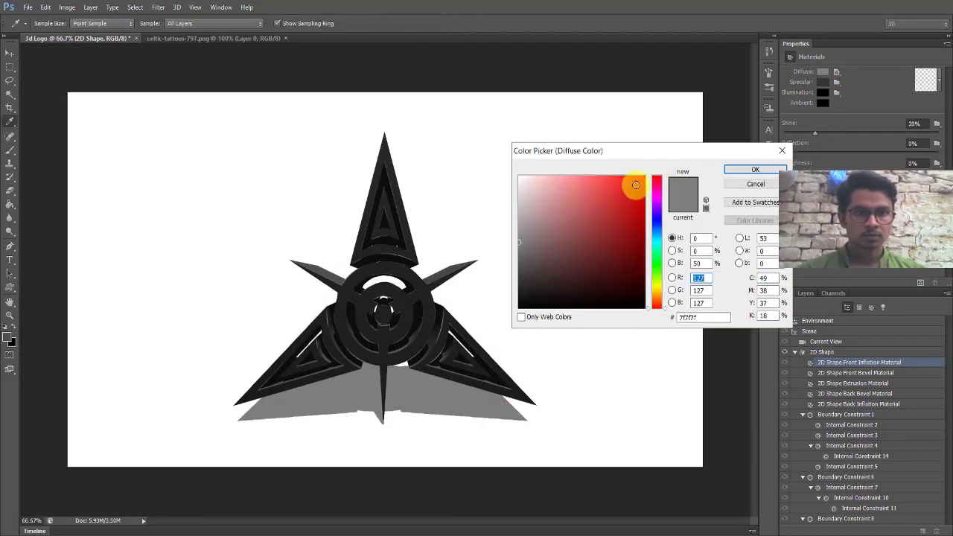
pyautogui.moveTo(635, 185); pyautogui.dragTo(659, 171)
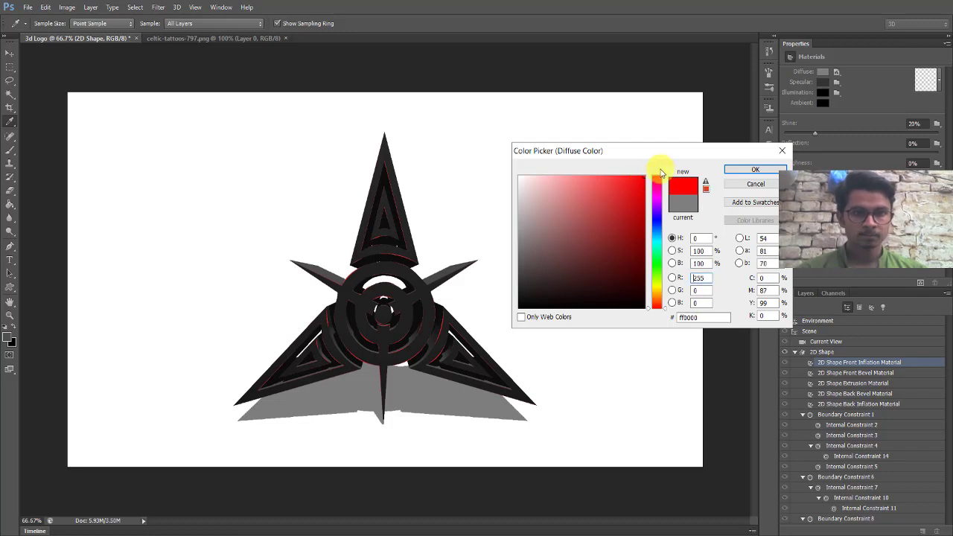
pyautogui.moveTo(615, 188); pyautogui.dragTo(636, 177)
pyautogui.click(738, 167)
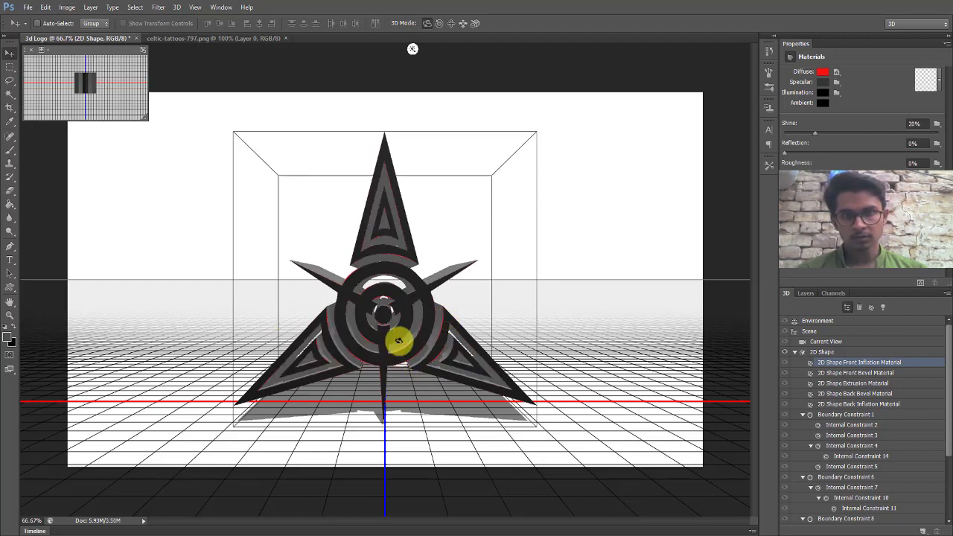
# - Set the diffuse colour of the 2D Shape Extrusion Material to orange, ff8a00
pyautogui.click(831, 384)
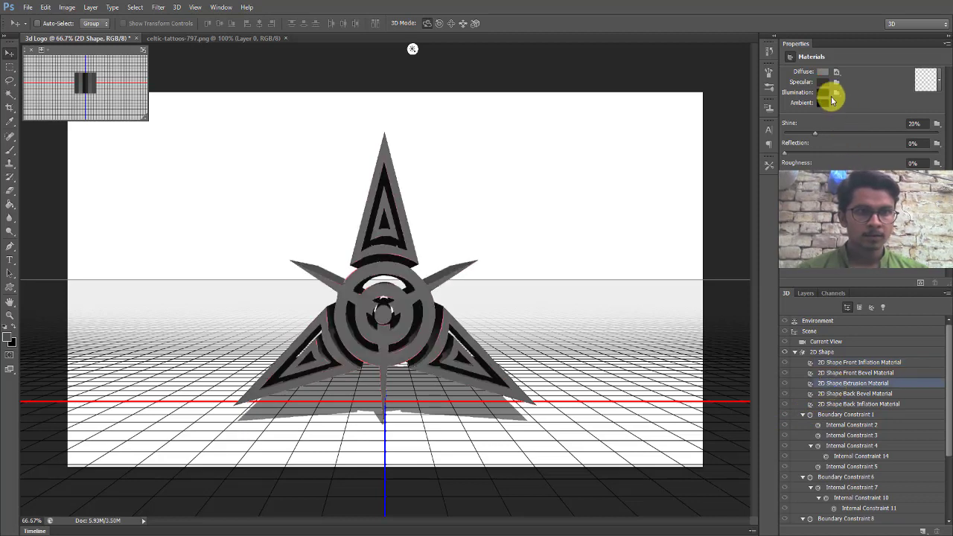
pyautogui.click(825, 77)
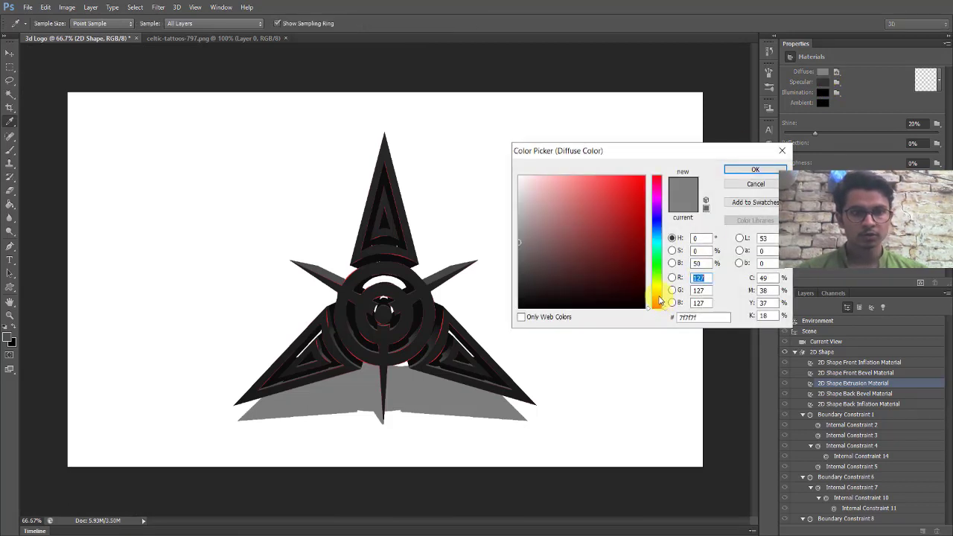
pyautogui.click(658, 299)
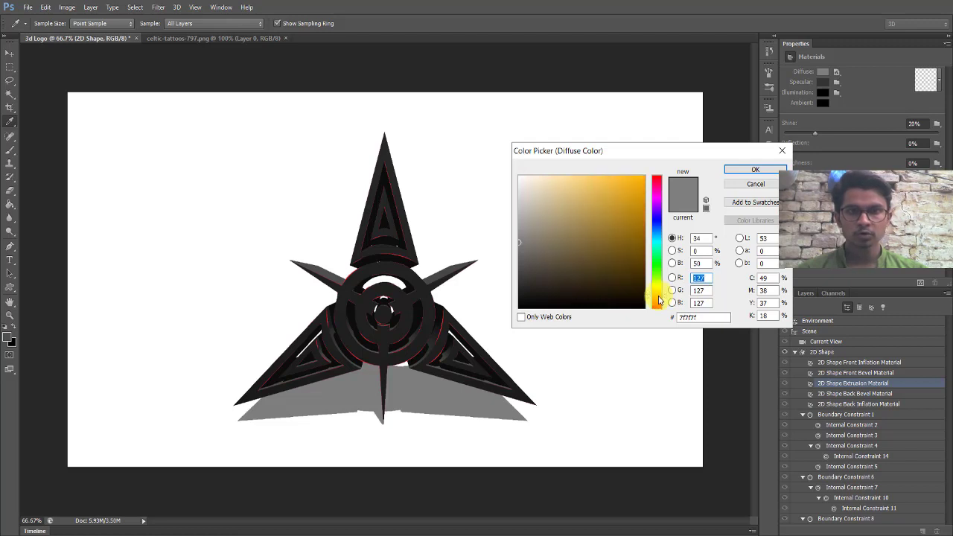
pyautogui.click(658, 299)
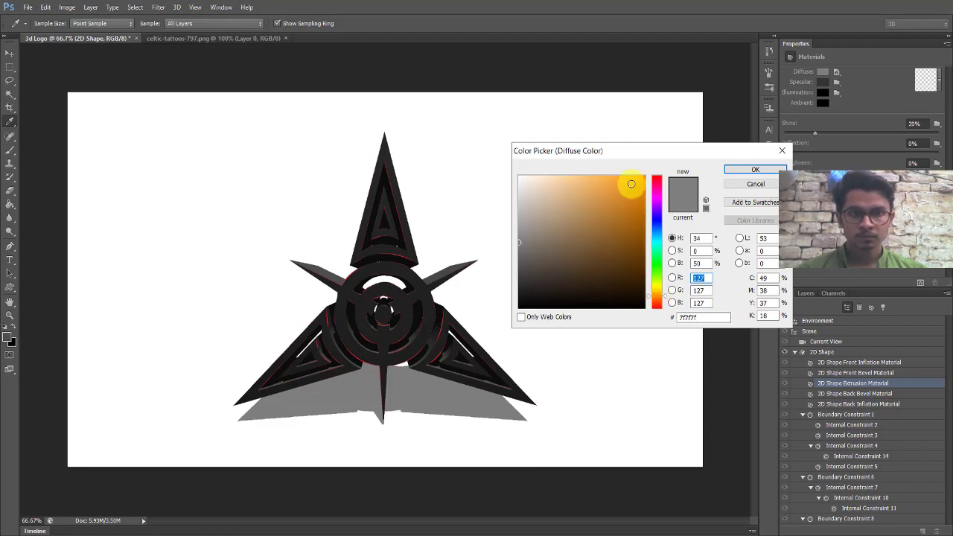
pyautogui.moveTo(638, 181); pyautogui.dragTo(649, 174)
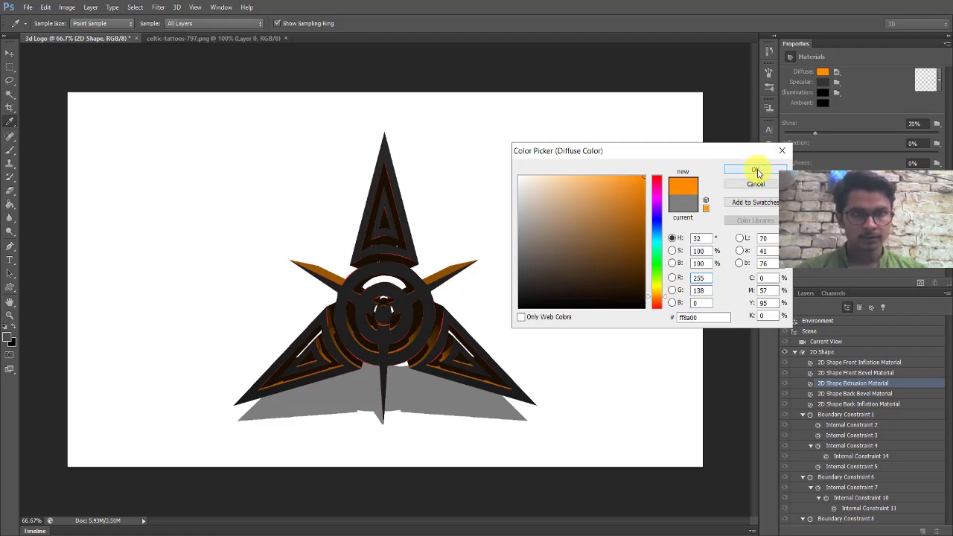
pyautogui.click(757, 173)
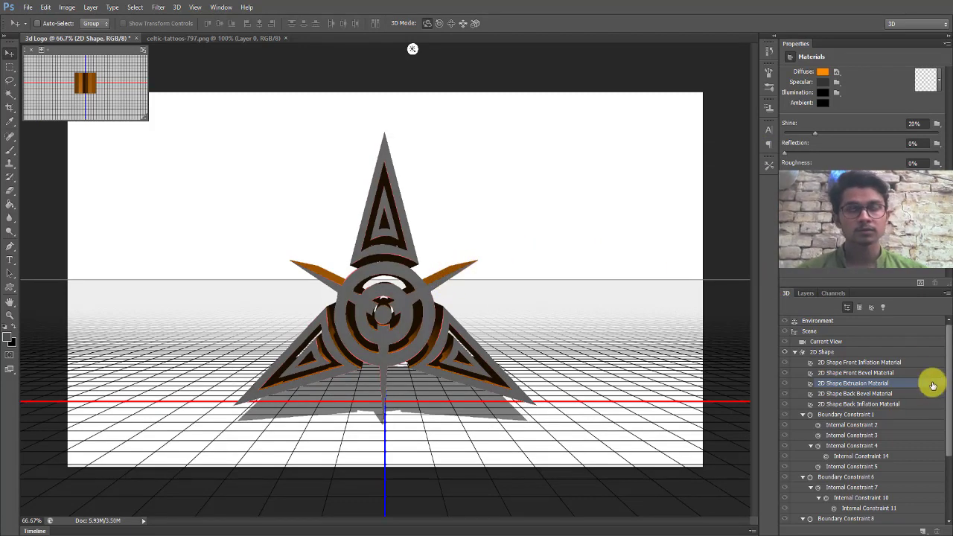
# - Collapse the 2D Shape mesh in the 3D scene list and the 2D Shape layer's texture list
pyautogui.click(878, 362)
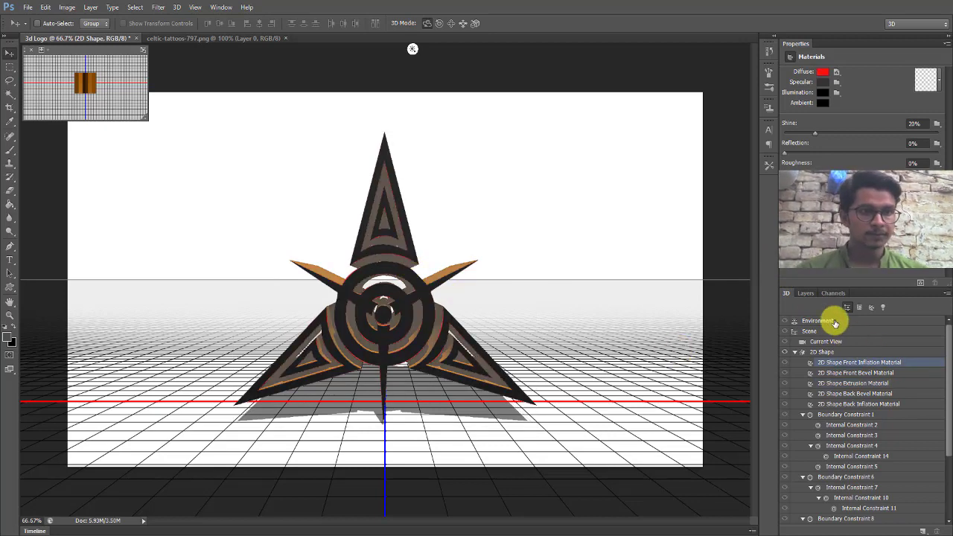
pyautogui.click(795, 352)
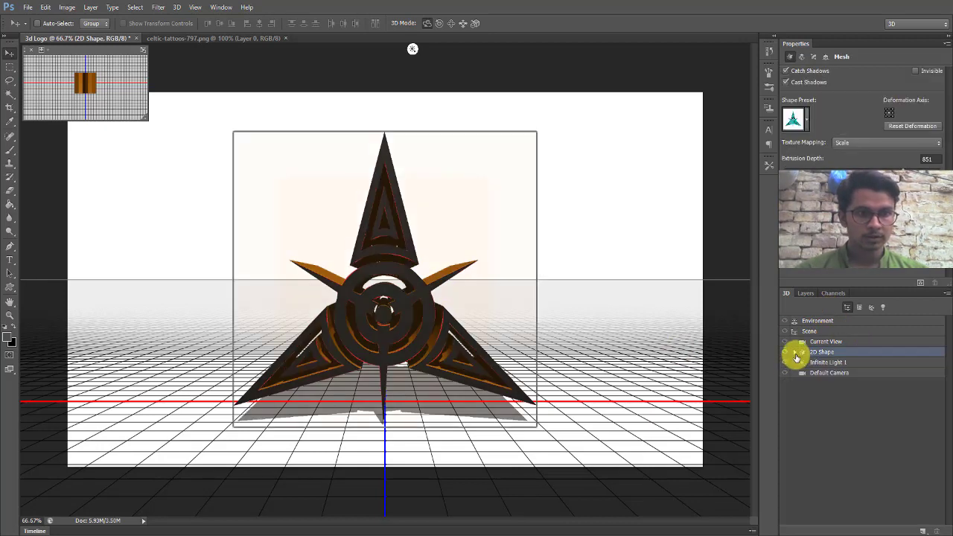
pyautogui.click(801, 294)
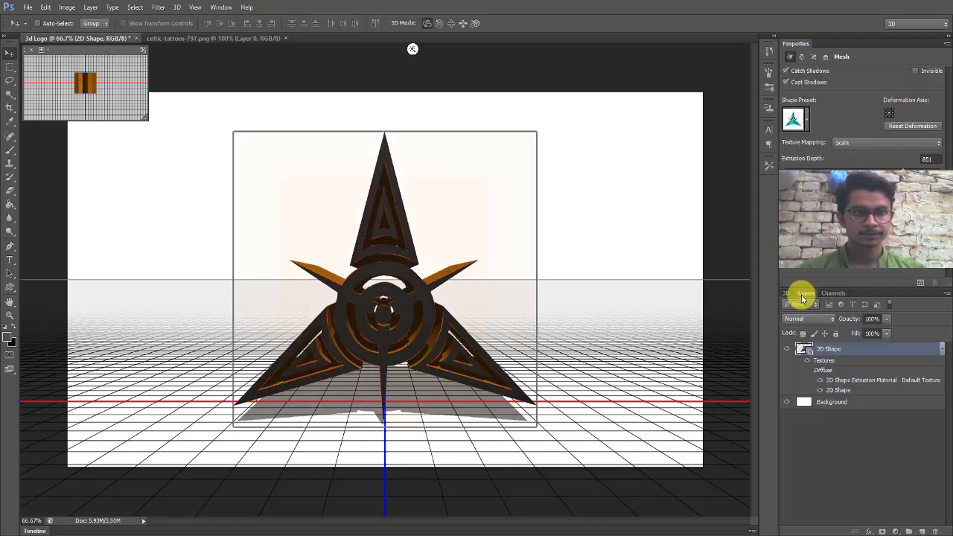
pyautogui.click(942, 356)
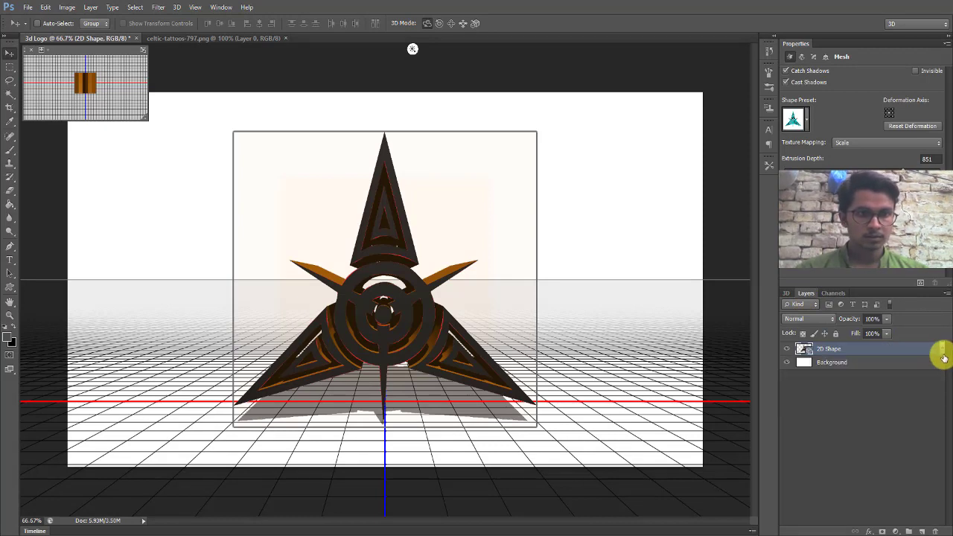
# - Convert the Background layer into a 3D postcard and collapse its texture list
pyautogui.click(909, 368)
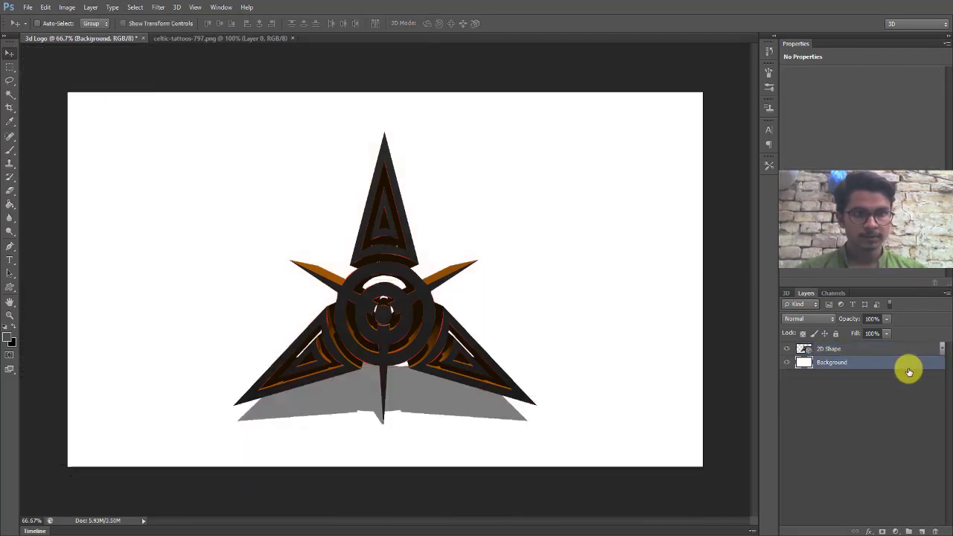
pyautogui.rightClick(908, 372)
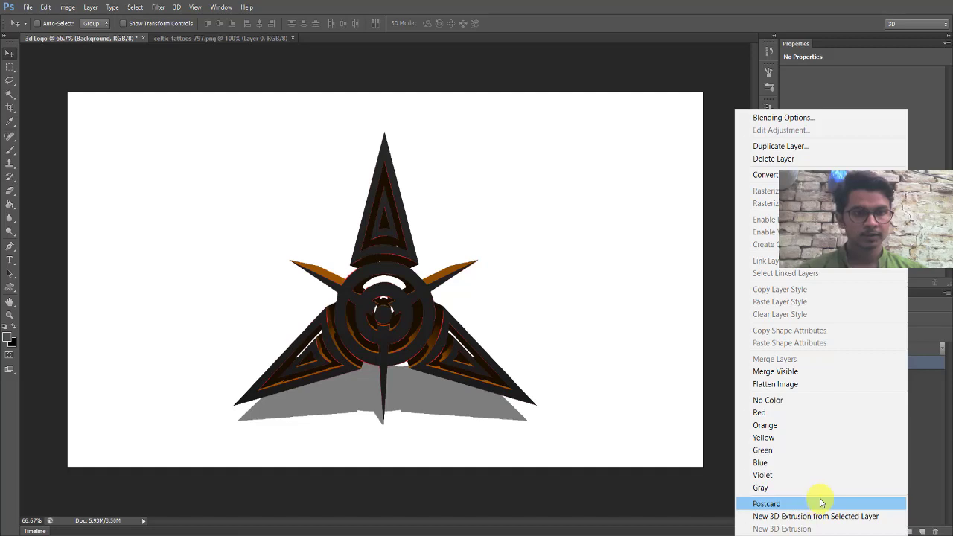
pyautogui.click(932, 385)
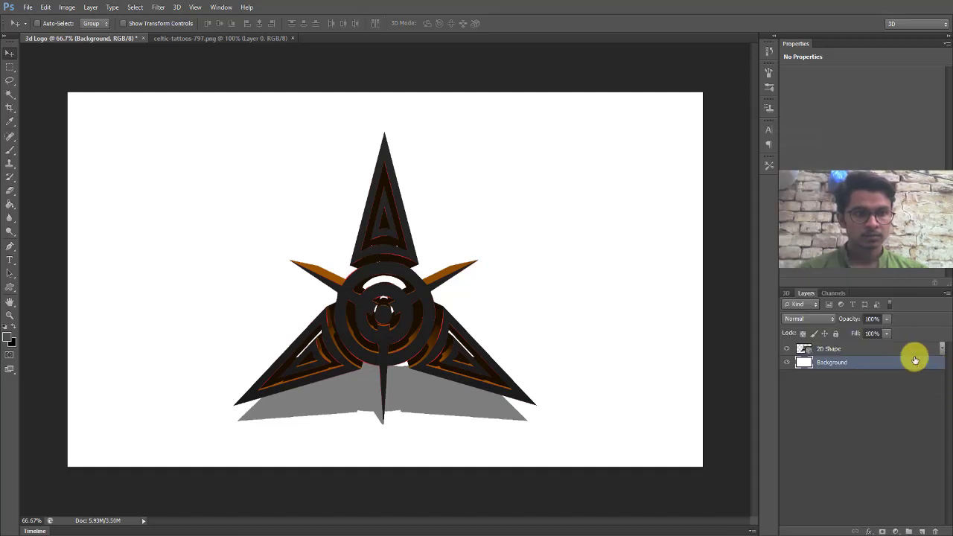
pyautogui.rightClick(912, 359)
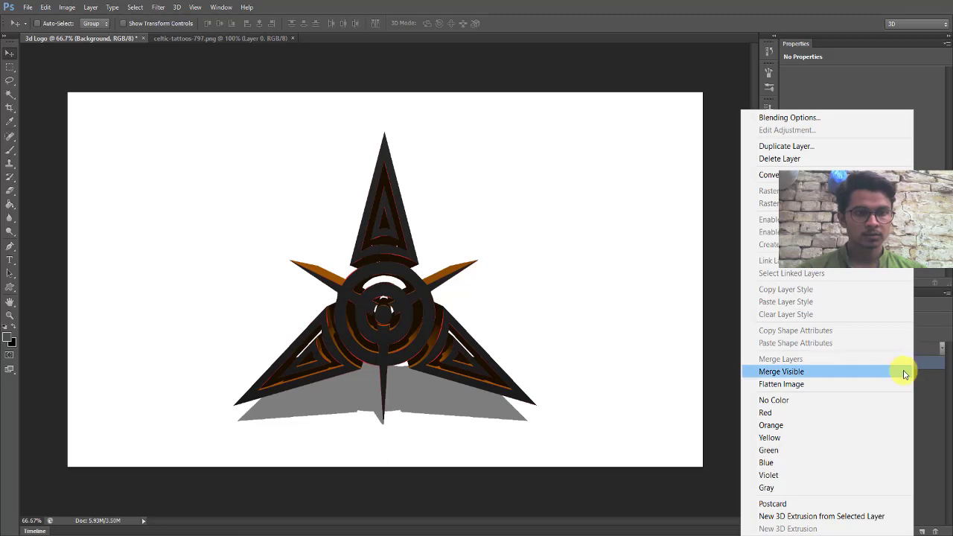
pyautogui.click(806, 506)
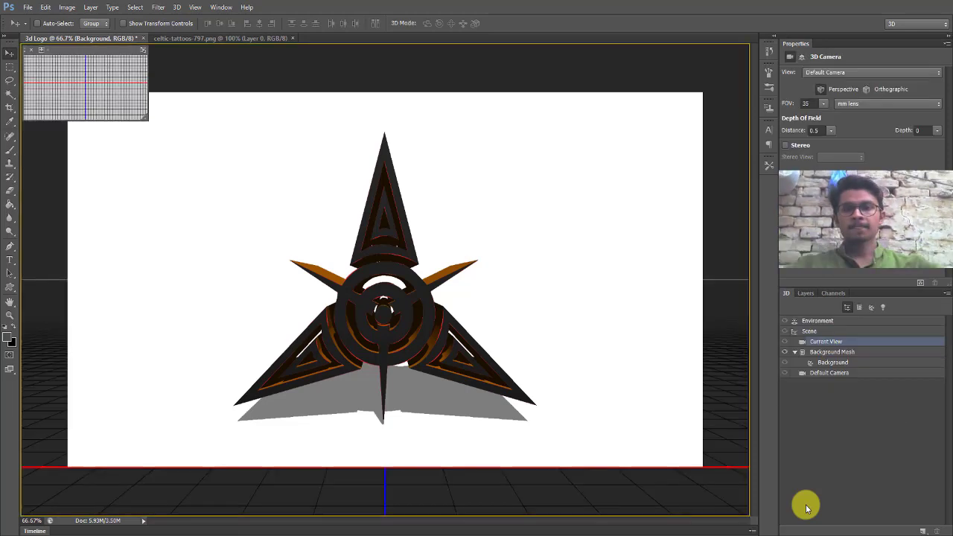
pyautogui.click(797, 293)
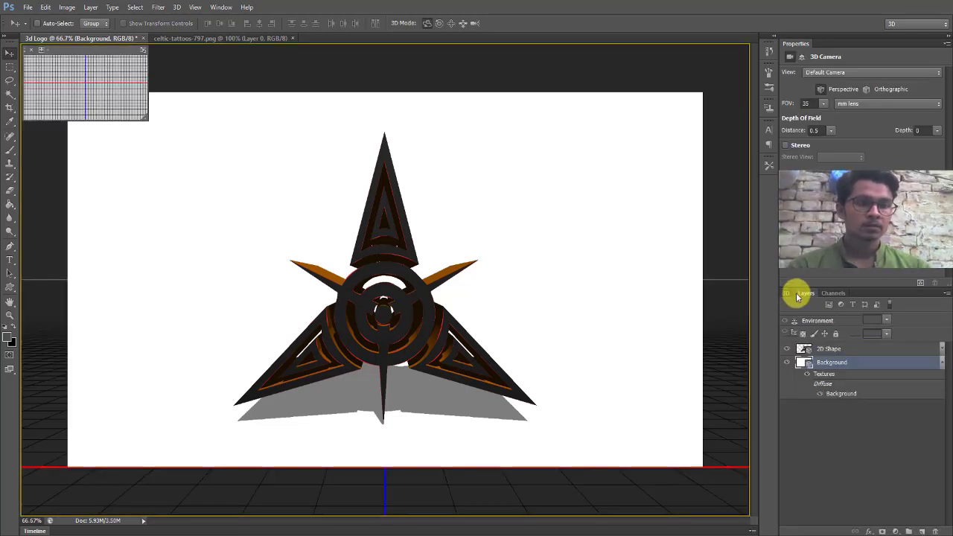
pyautogui.click(942, 364)
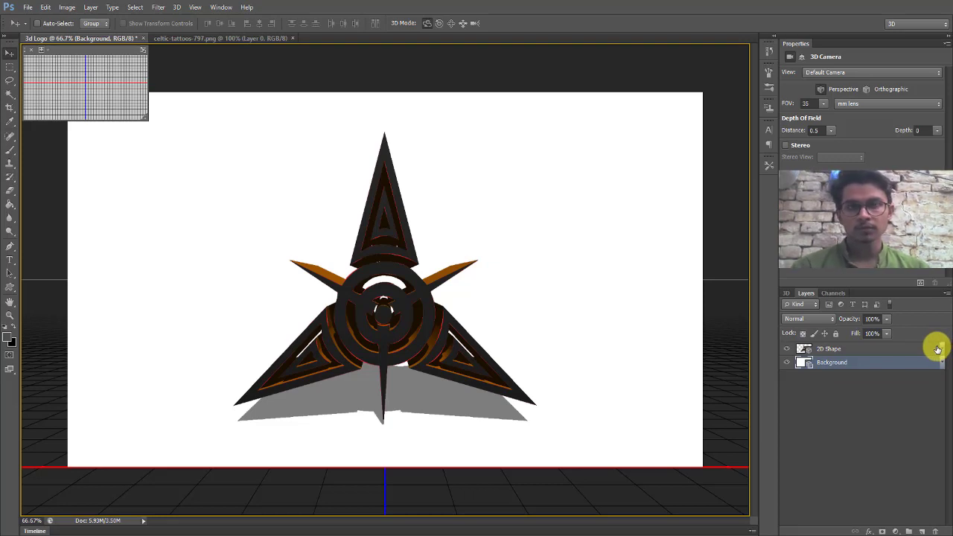
# - Try to merge the 2D Shape and Background 3D layers
pyautogui.keyDown('shift'); pyautogui.click(937, 349); pyautogui.keyUp('shift')
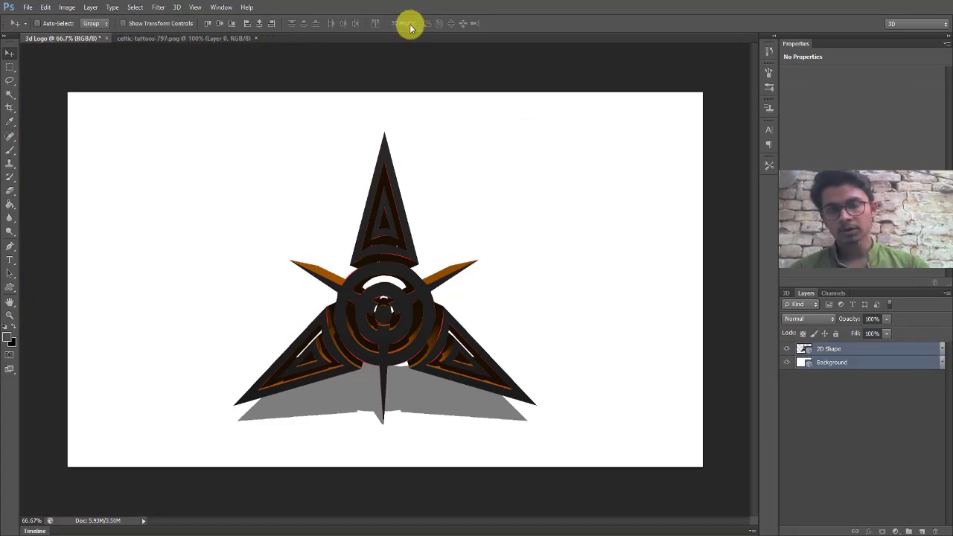
pyautogui.click(176, 7)
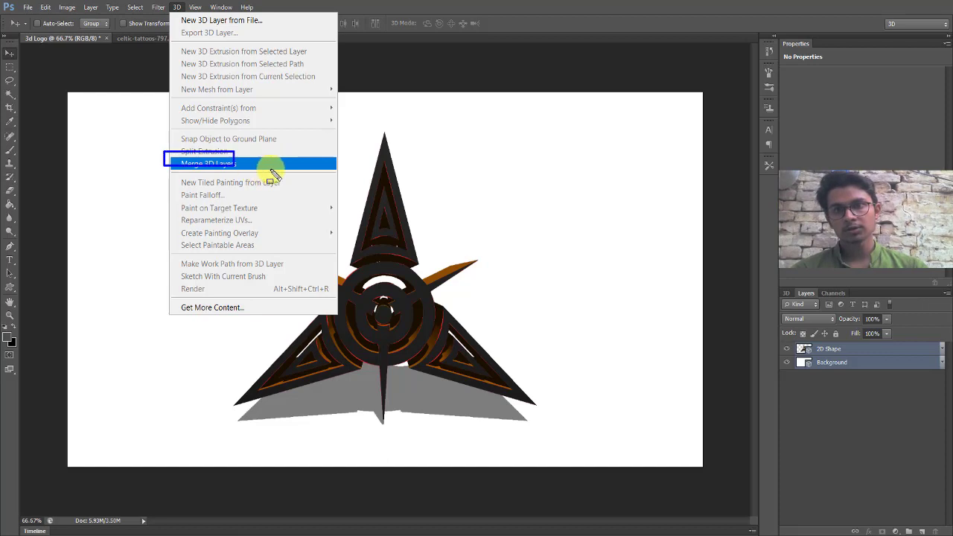
pyautogui.click(396, 175)
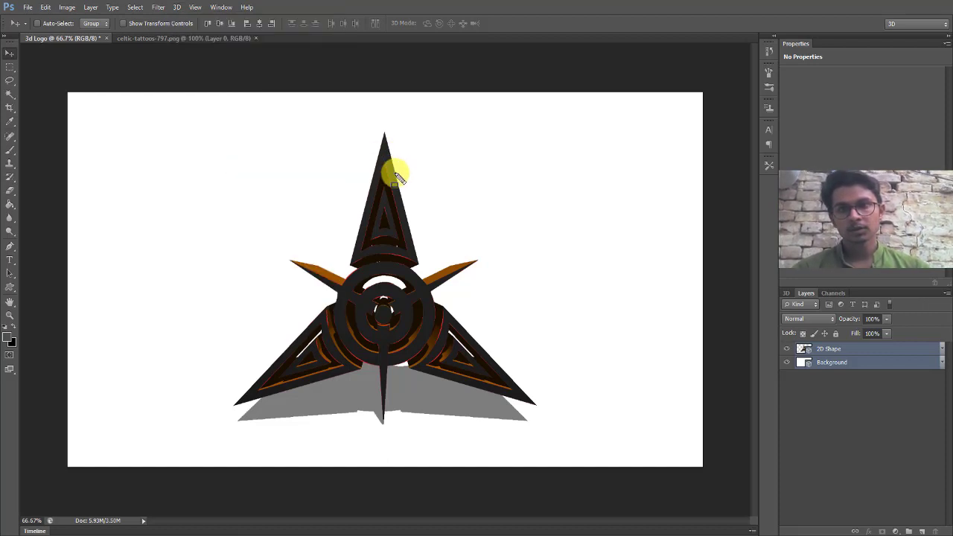
pyautogui.click(177, 9)
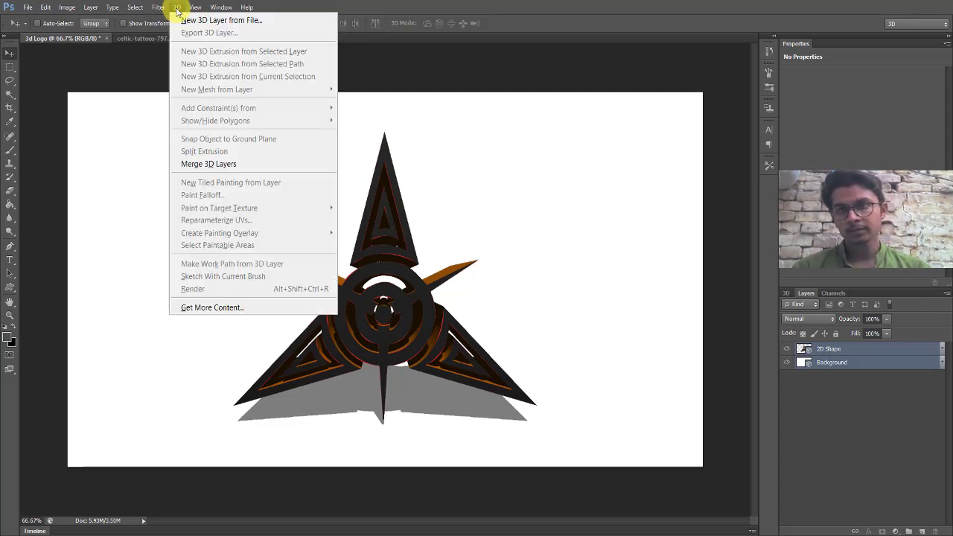
pyautogui.click(226, 165)
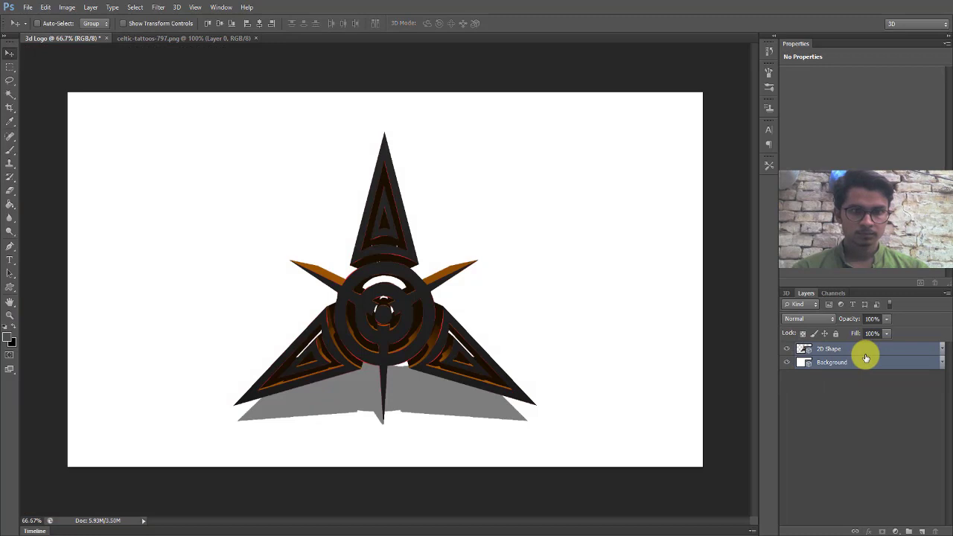
pyautogui.click(865, 355)
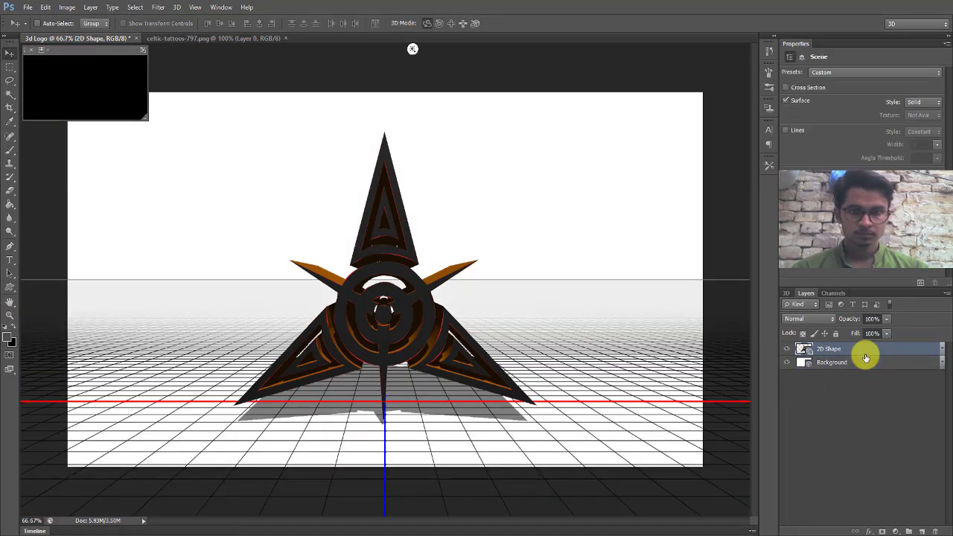
pyautogui.hotkey('ctrl', 't')
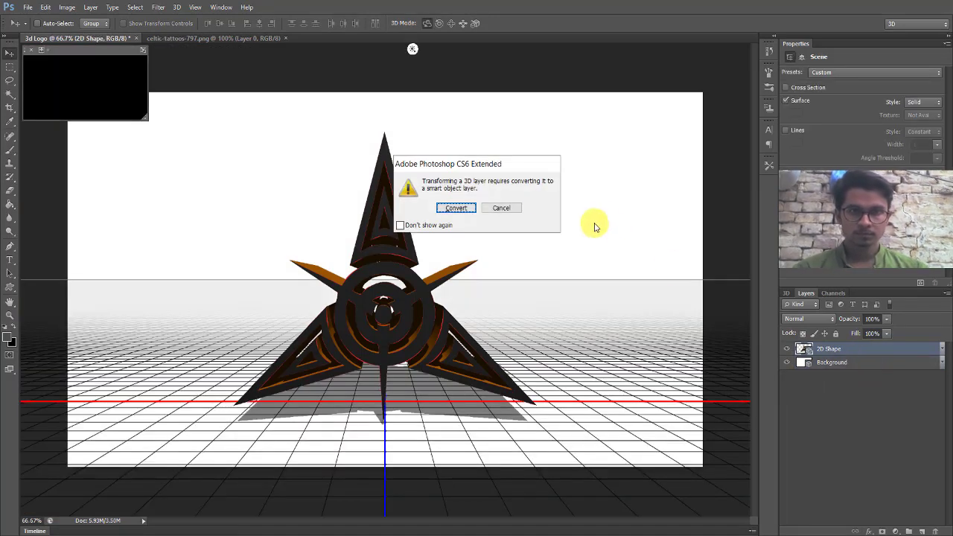
pyautogui.click(509, 209)
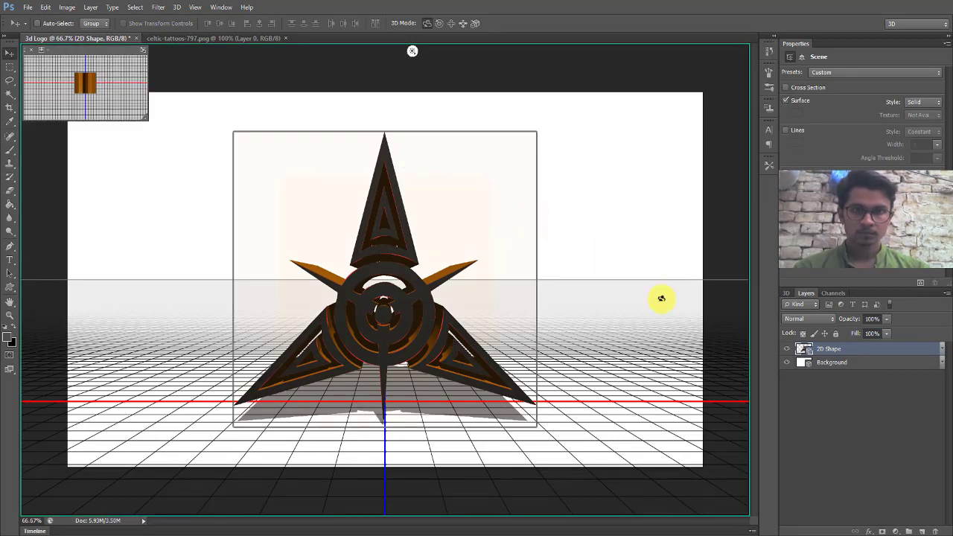
# - Select both the 2D Shape and Background layers and merge them into a single 3D layer
pyautogui.keyDown('shift'); pyautogui.click(819, 364); pyautogui.keyUp('shift')
pyautogui.rightClick(819, 367)
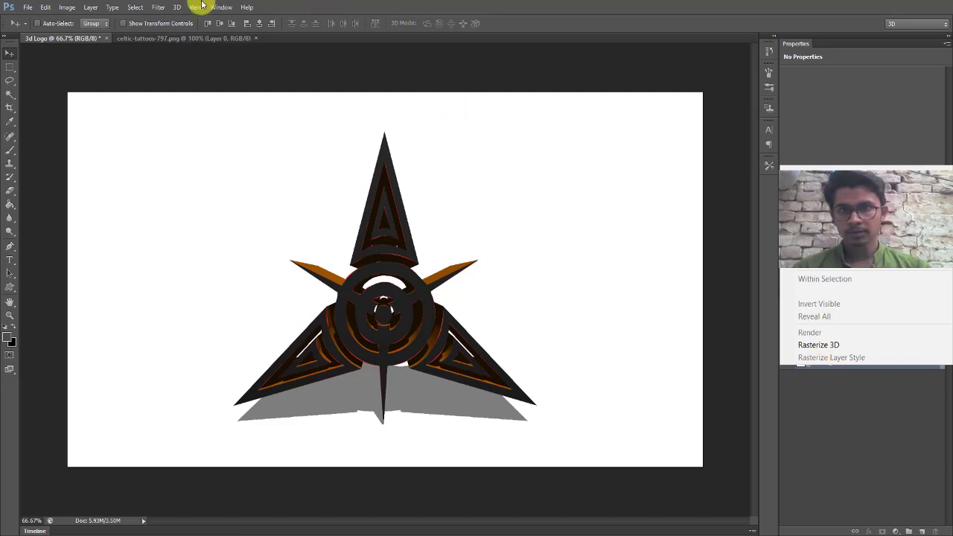
pyautogui.click(173, 9)
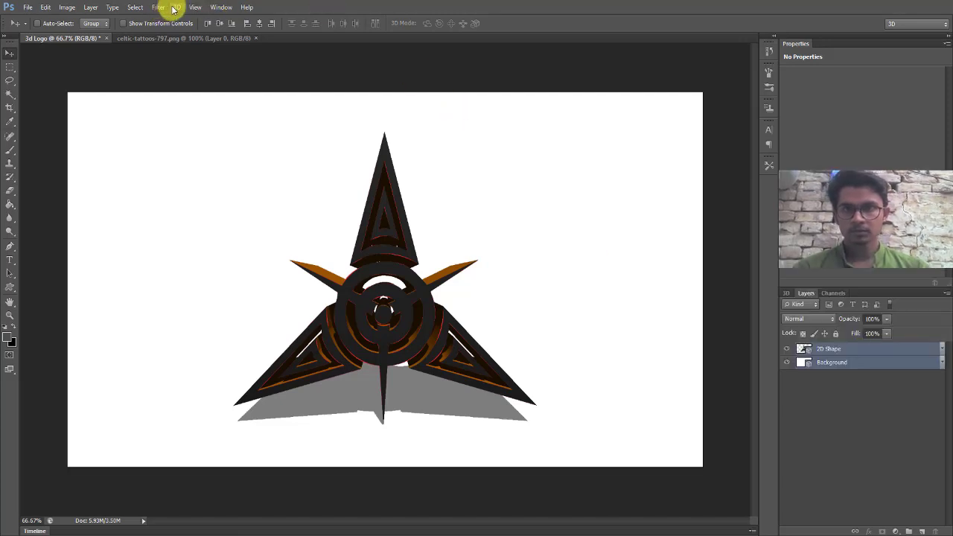
pyautogui.click(174, 8)
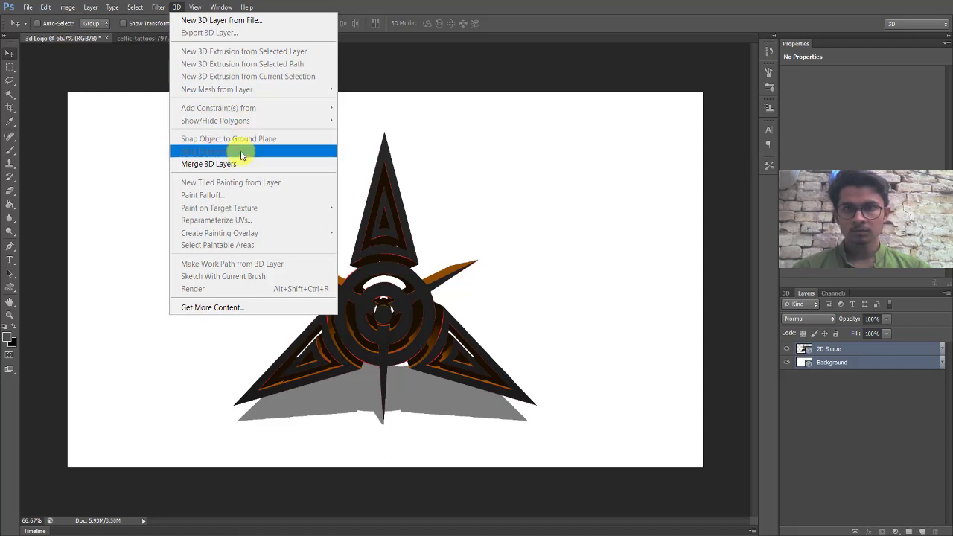
pyautogui.click(208, 164)
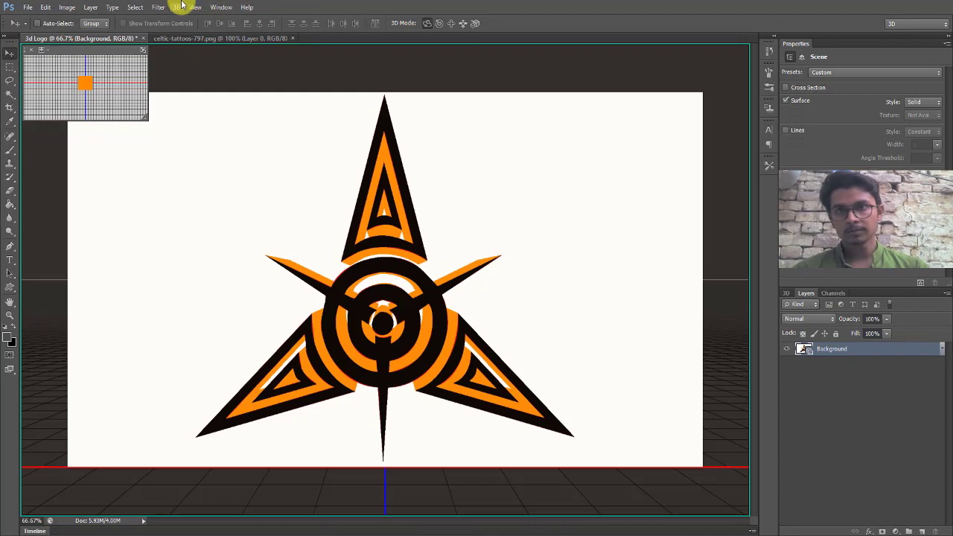
# - Render the merged Background 3D layer
pyautogui.click(181, 6)
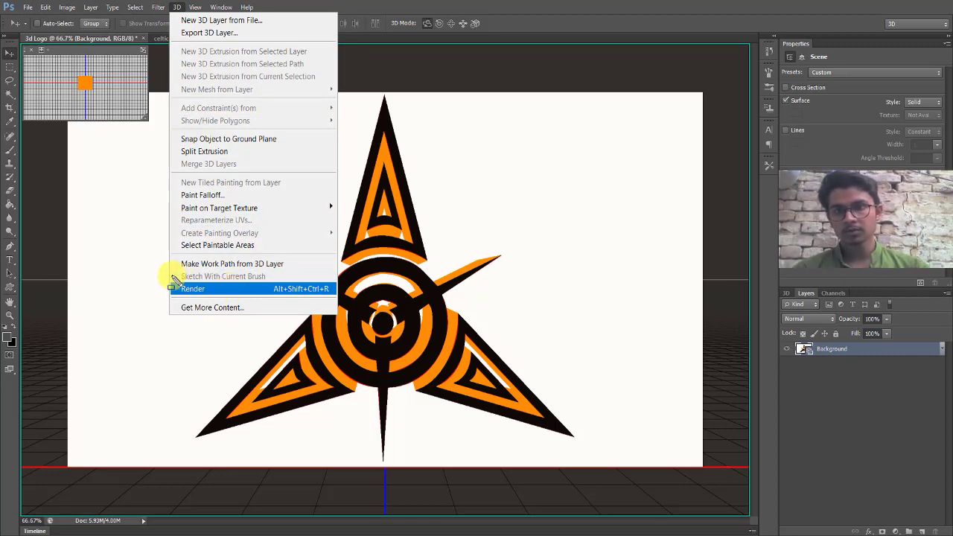
pyautogui.click(341, 302)
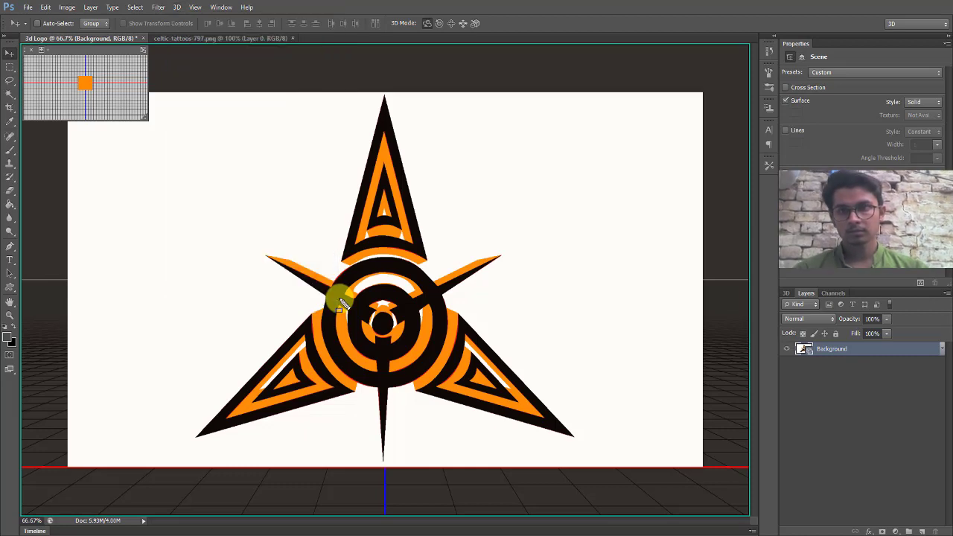
pyautogui.click(174, 8)
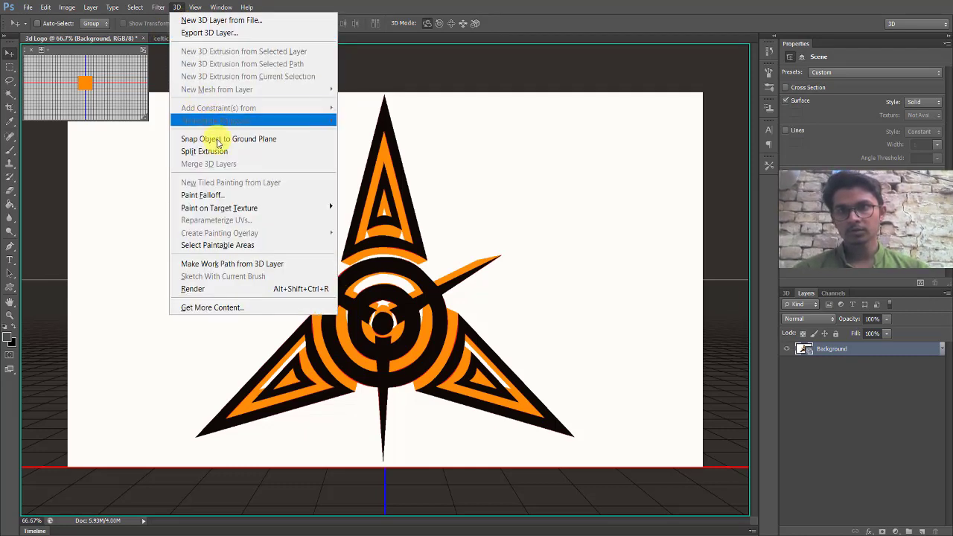
pyautogui.click(193, 289)
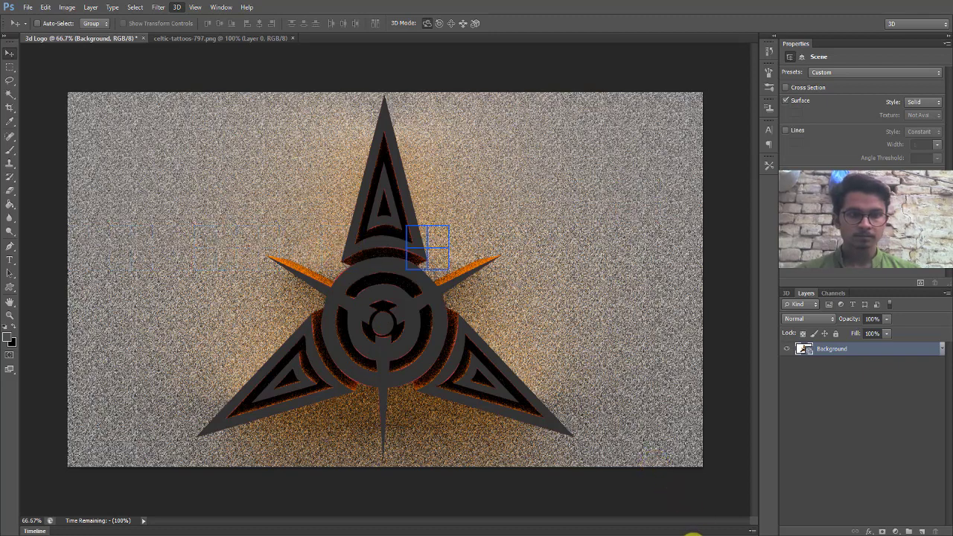
pyautogui.click(696, 531)
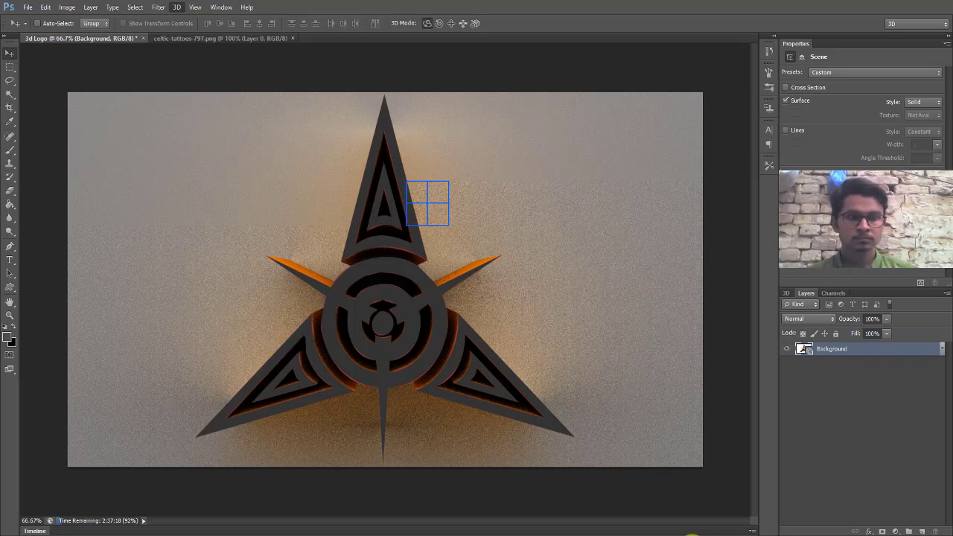
pyautogui.click(692, 534)
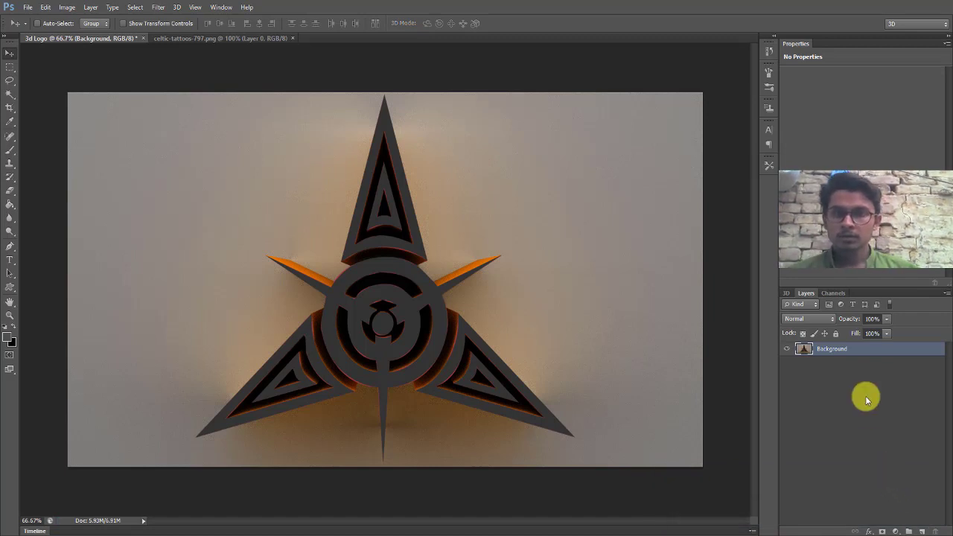
pyautogui.rightClick(868, 354)
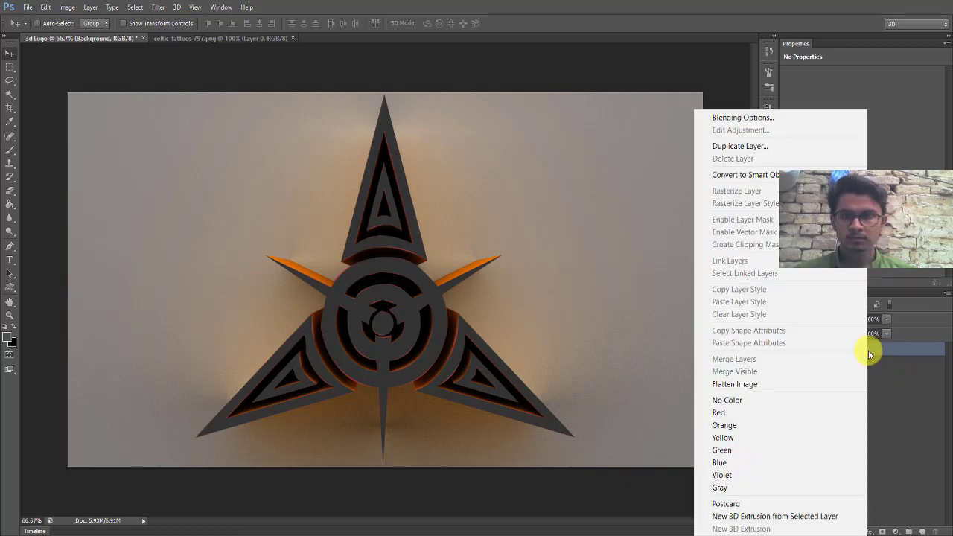
pyautogui.click(868, 354)
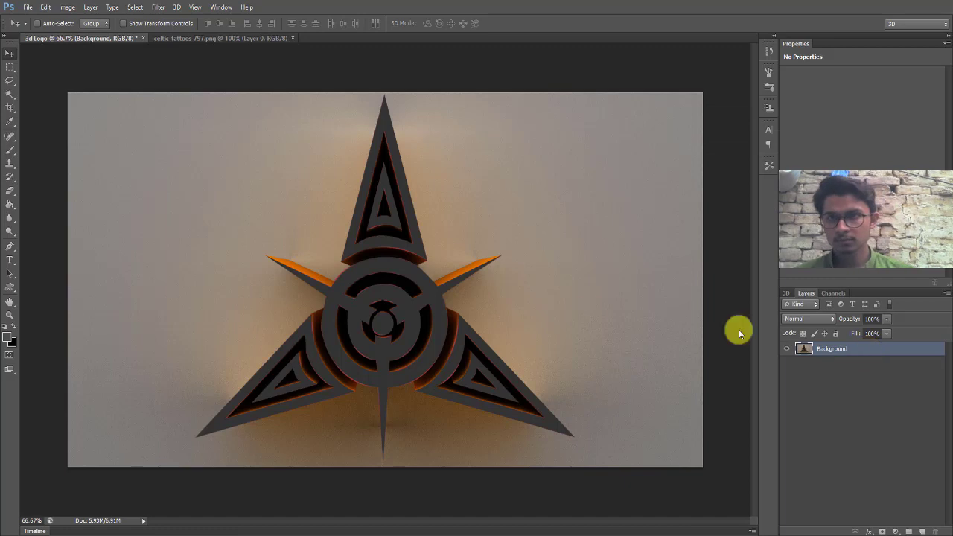
pyautogui.click(248, 38)
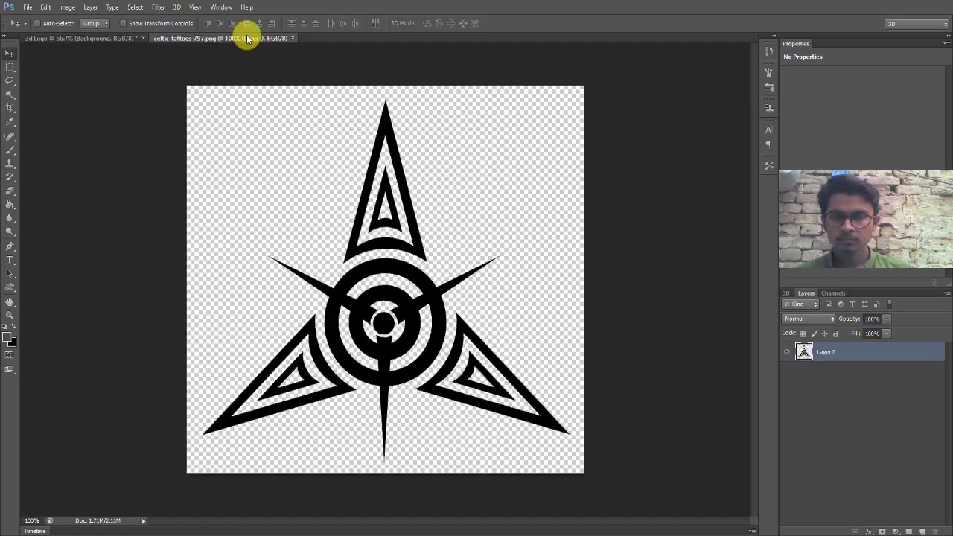
pyautogui.click(116, 35)
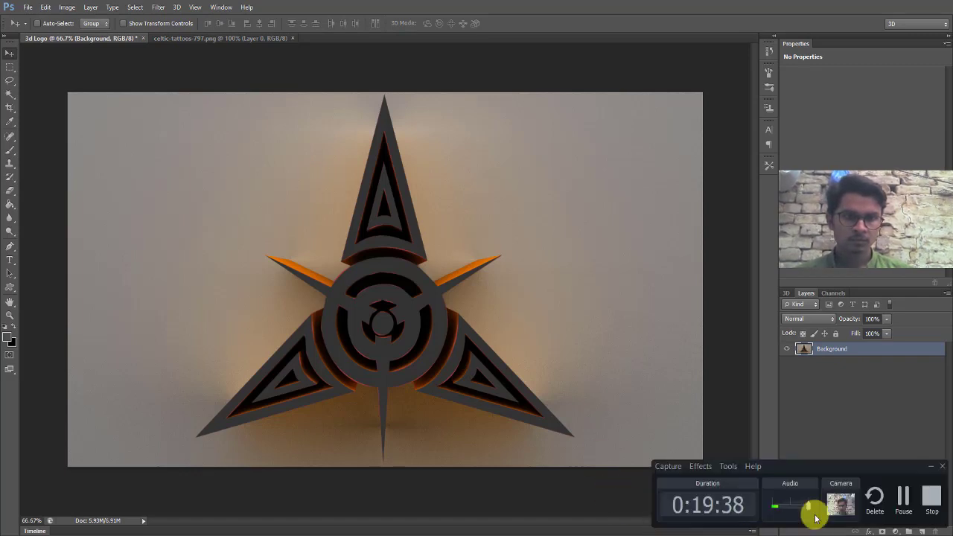
pyautogui.click(900, 504)
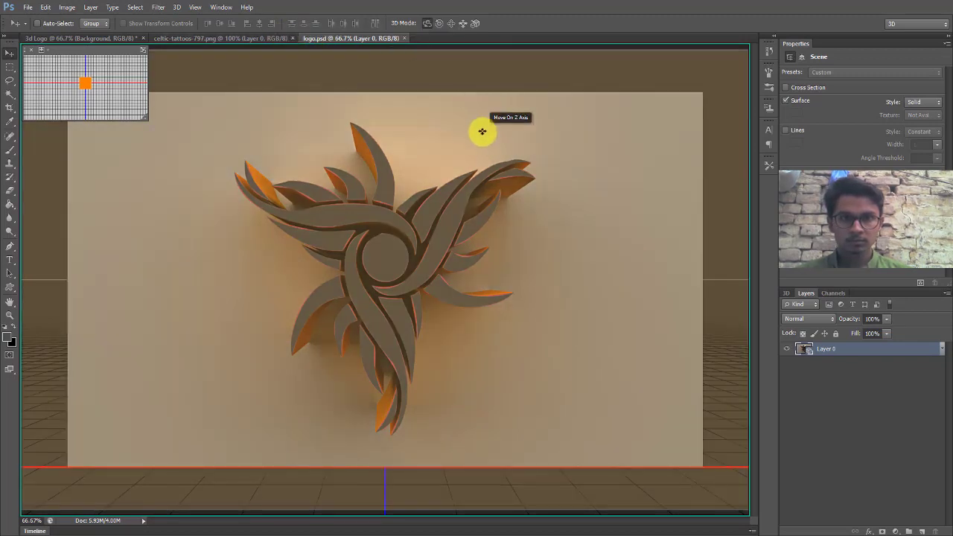
# - Rasterize the 3D Layer 0 in logo.psd and add a new empty layer above it
pyautogui.rightClick(861, 351)
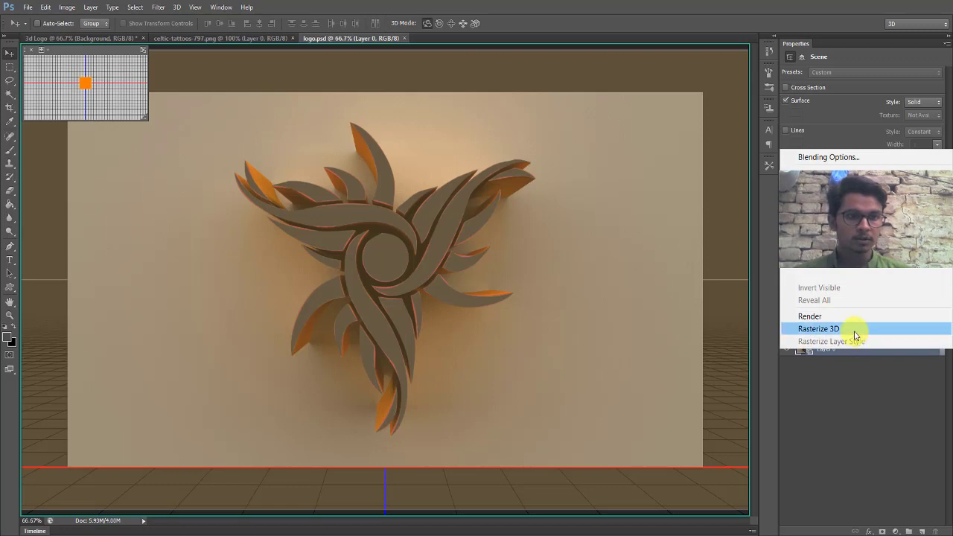
pyautogui.click(818, 329)
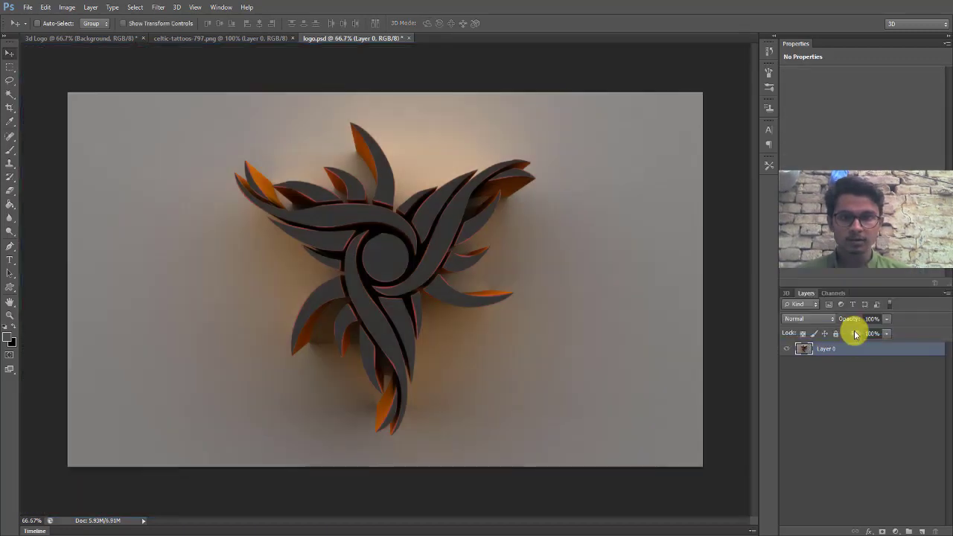
pyautogui.click(922, 531)
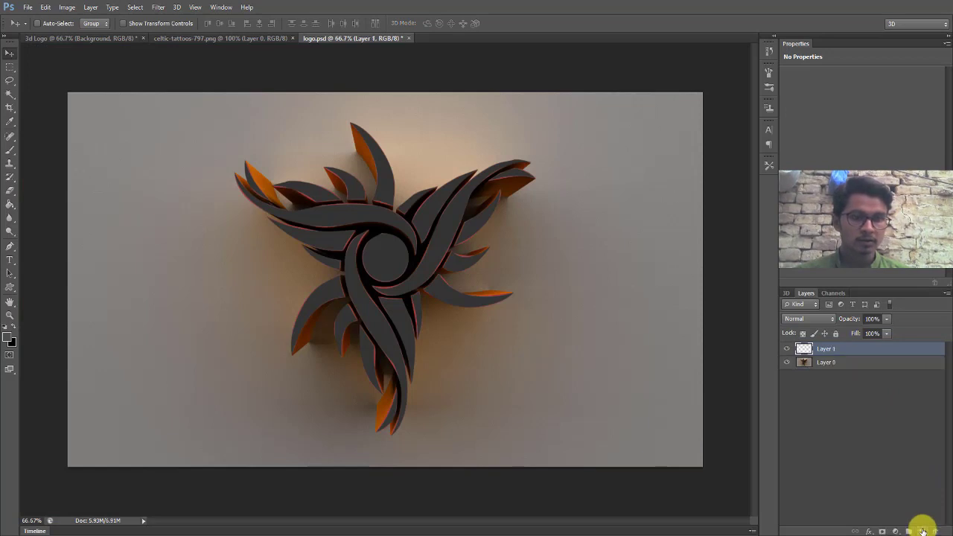
# - Select all the dark grey front faces of the logo's blades on Layer 0 with the Magic Wand, leaving out the central disc
pyautogui.click(886, 365)
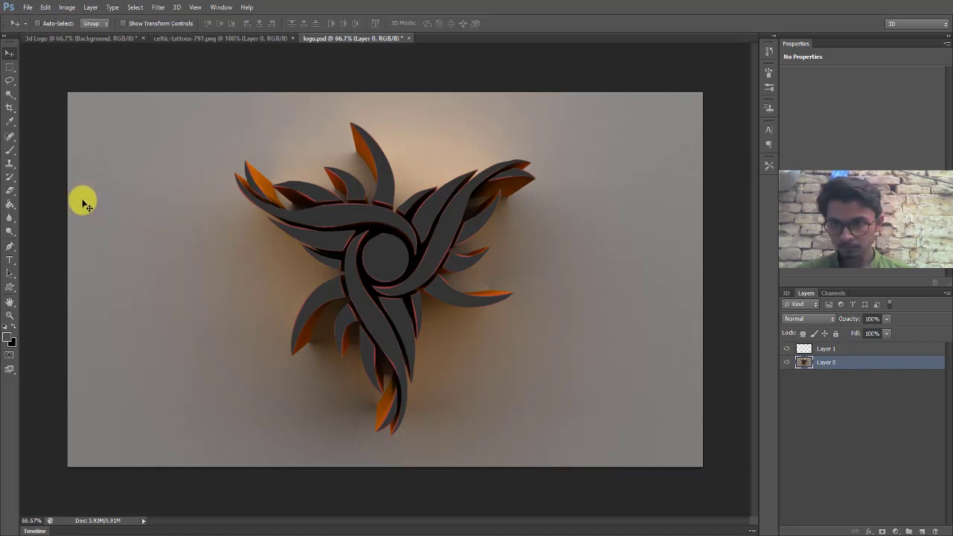
pyautogui.click(9, 95)
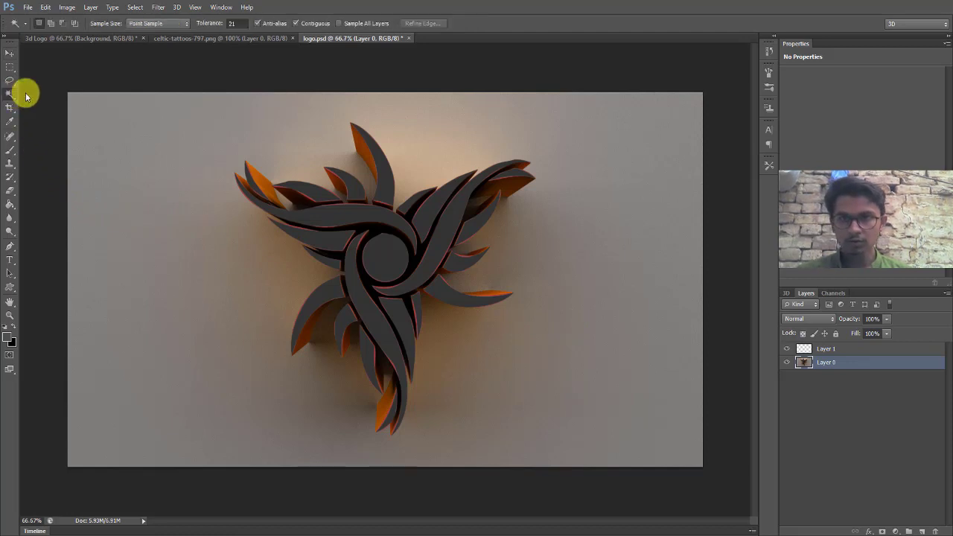
pyautogui.click(318, 225)
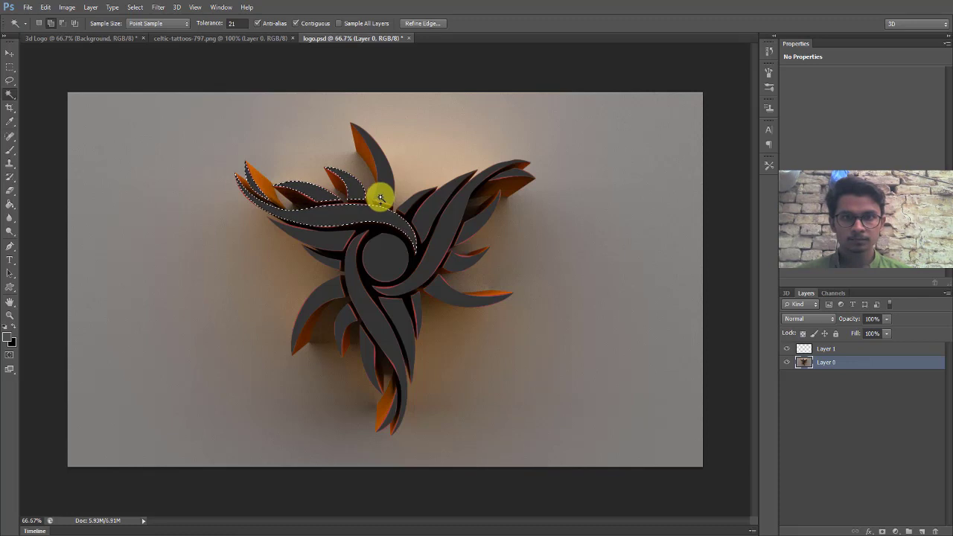
pyautogui.keyDown('shift'); pyautogui.click(380, 197); pyautogui.keyUp('shift')
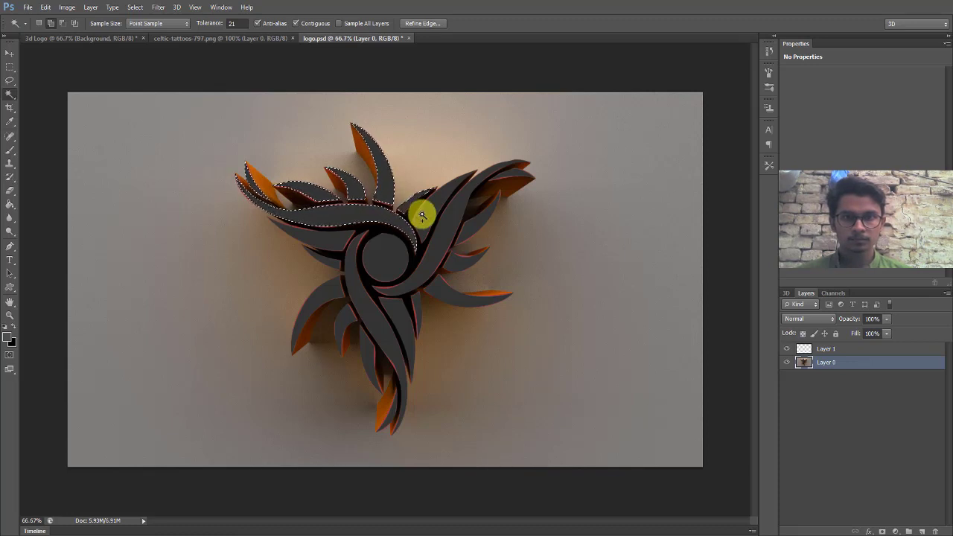
pyautogui.keyDown('shift'); pyautogui.click(422, 216); pyautogui.keyUp('shift')
pyautogui.keyDown('shift'); pyautogui.click(458, 235); pyautogui.keyUp('shift')
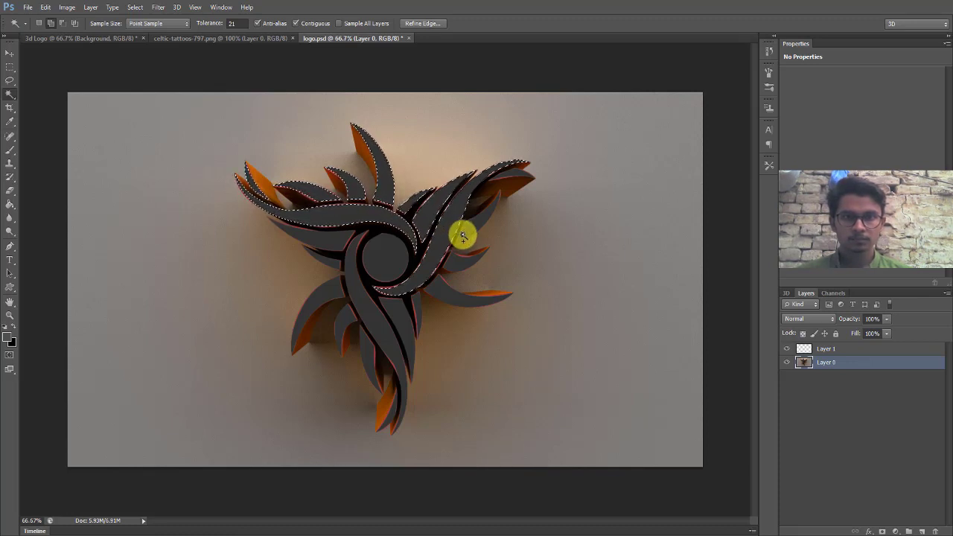
pyautogui.keyDown('shift'); pyautogui.click(444, 291); pyautogui.keyUp('shift')
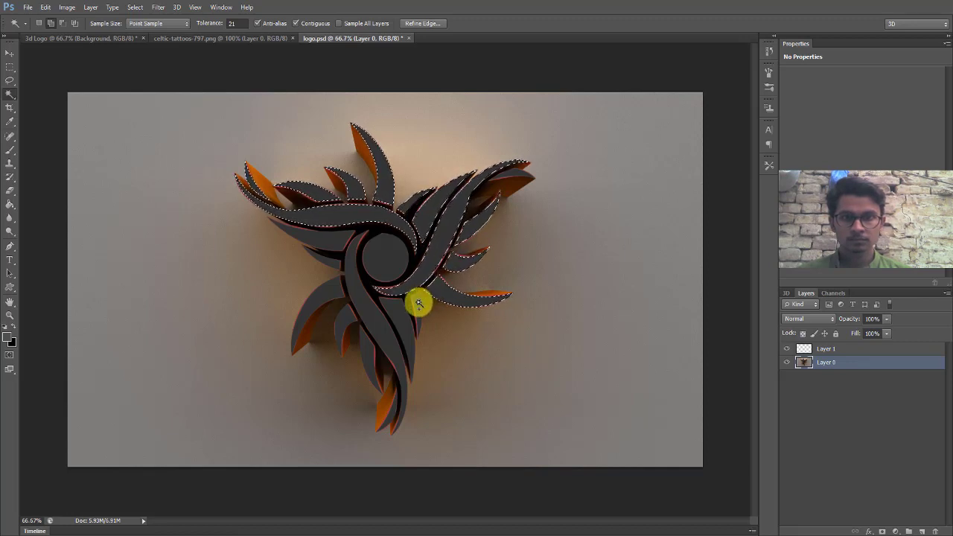
pyautogui.keyDown('shift'); pyautogui.click(363, 320); pyautogui.keyUp('shift')
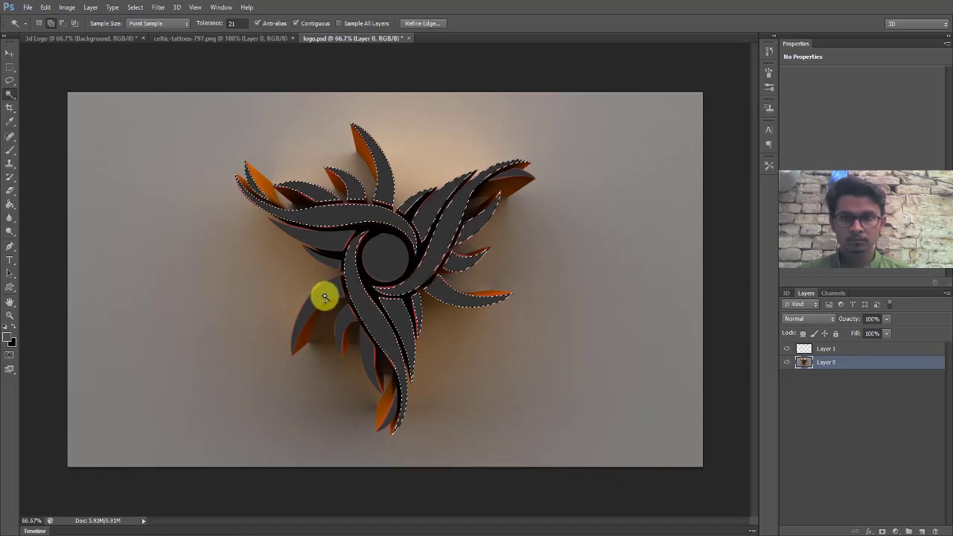
pyautogui.keyDown('shift'); pyautogui.click(339, 312); pyautogui.keyUp('shift')
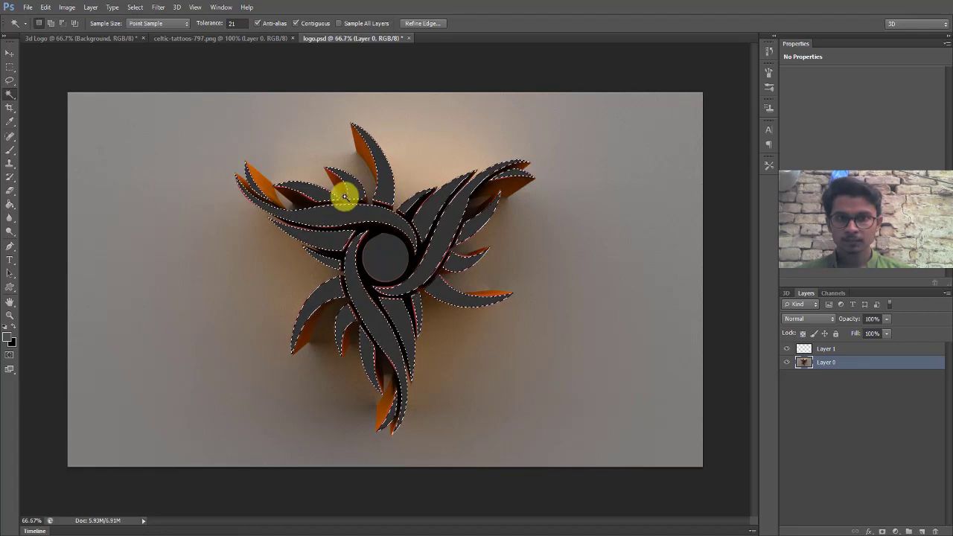
# - Fill the selected blade faces on Layer 1 with the foreground colour #4c4f4c and compare the layer hidden and shown
pyautogui.click(10, 53)
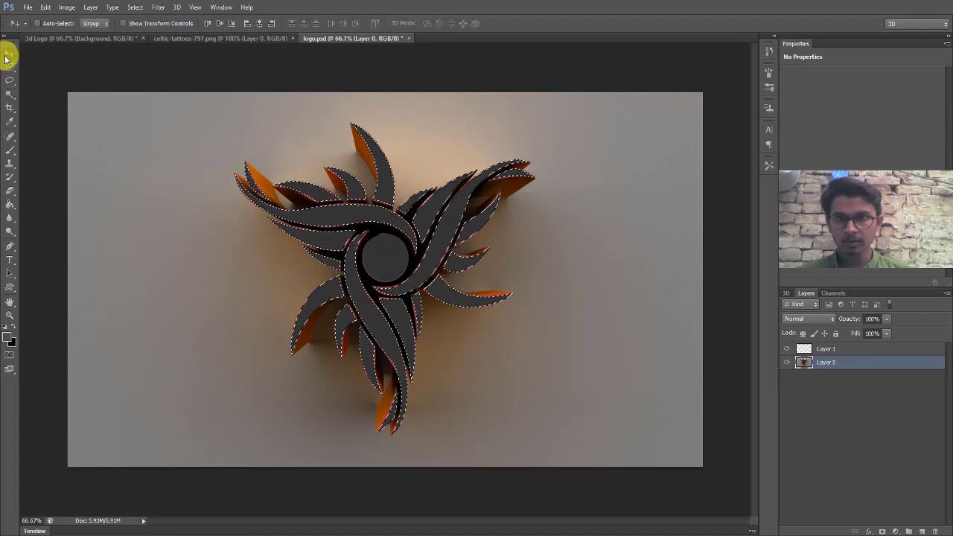
pyautogui.click(9, 339)
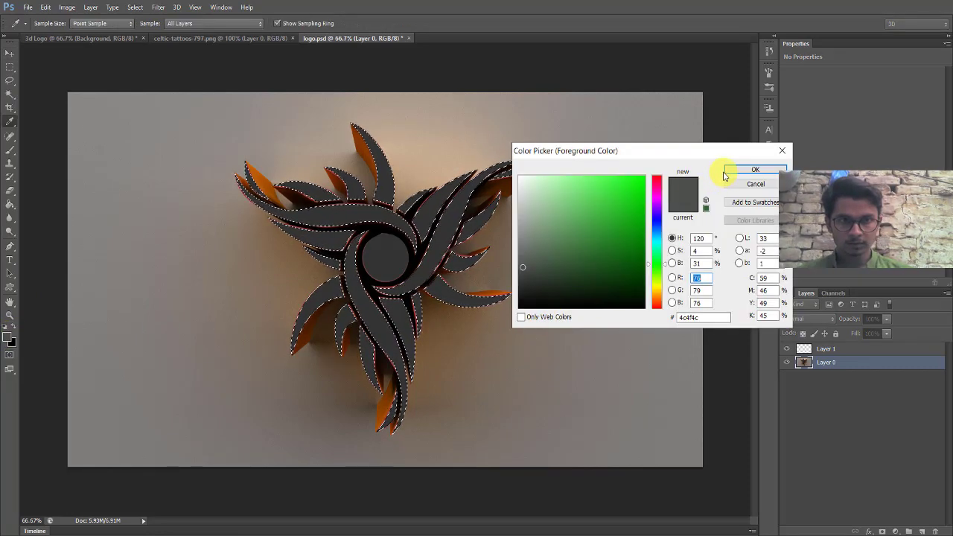
pyautogui.click(753, 170)
pyautogui.press('v')
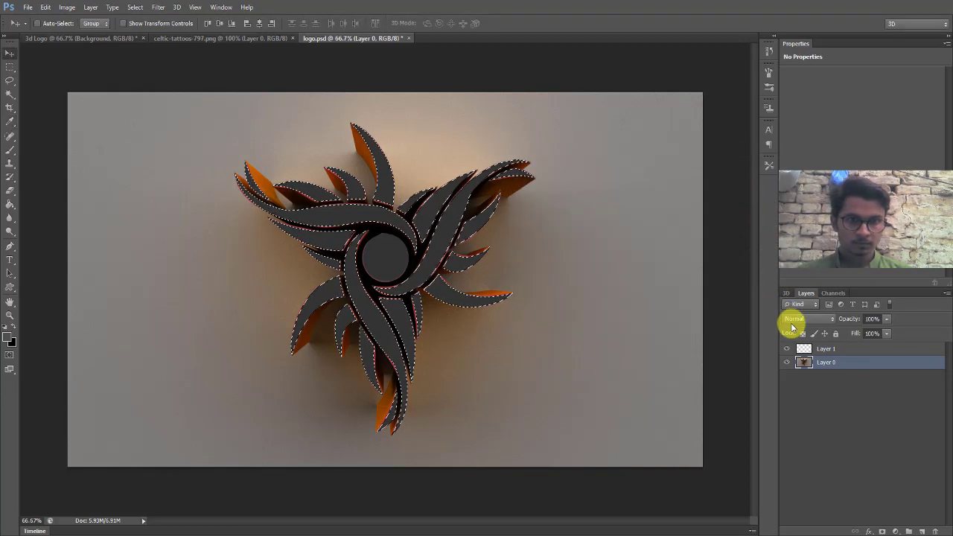
pyautogui.click(833, 354)
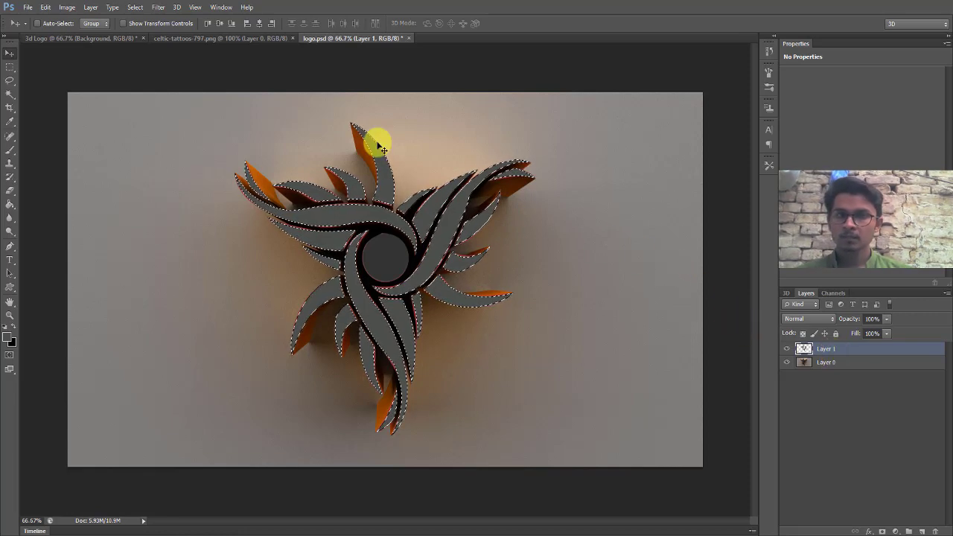
pyautogui.click(791, 353)
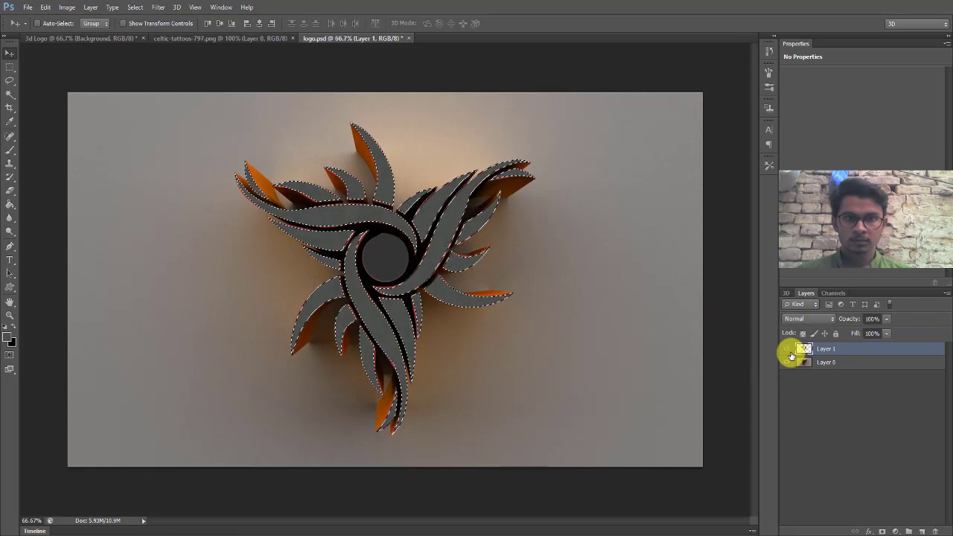
pyautogui.click(792, 350)
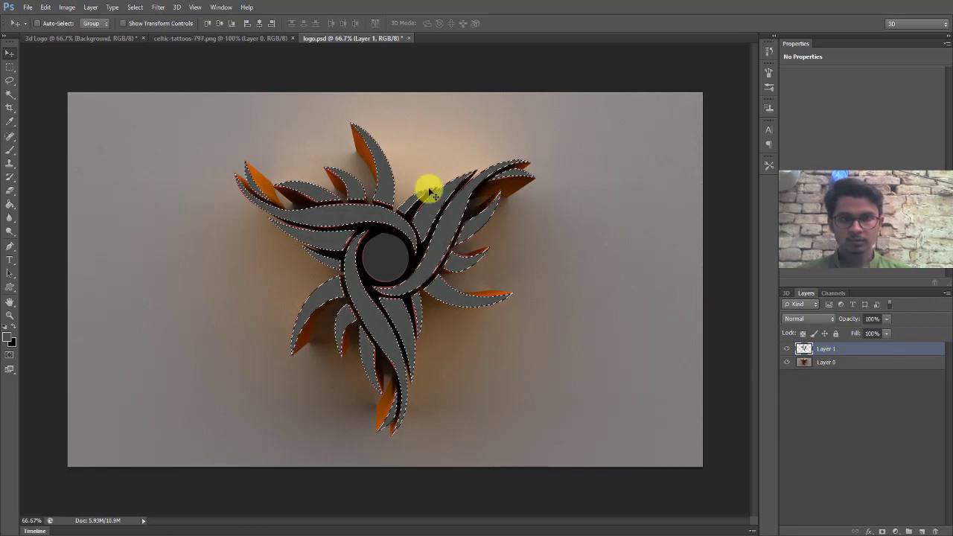
pyautogui.click(160, 7)
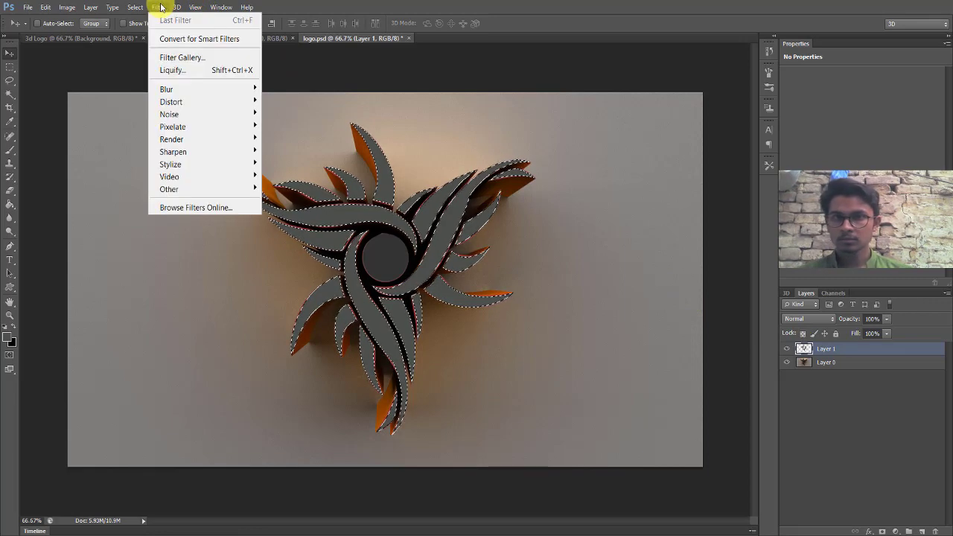
pyautogui.click(160, 7)
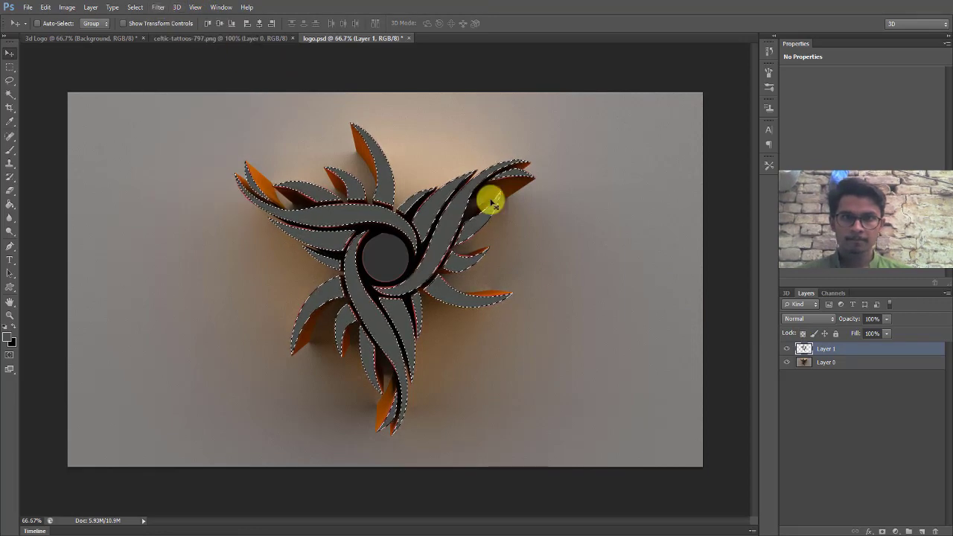
pyautogui.click(690, 533)
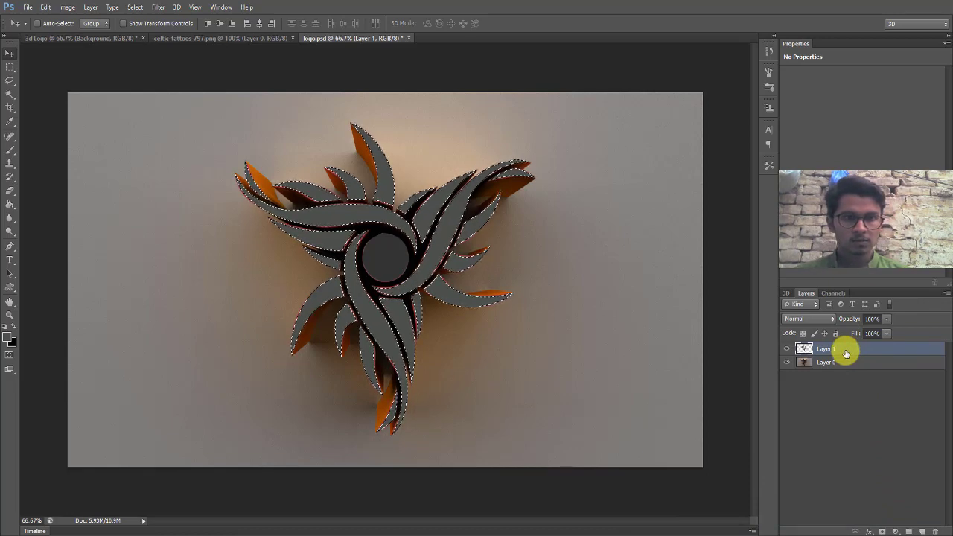
pyautogui.click(161, 7)
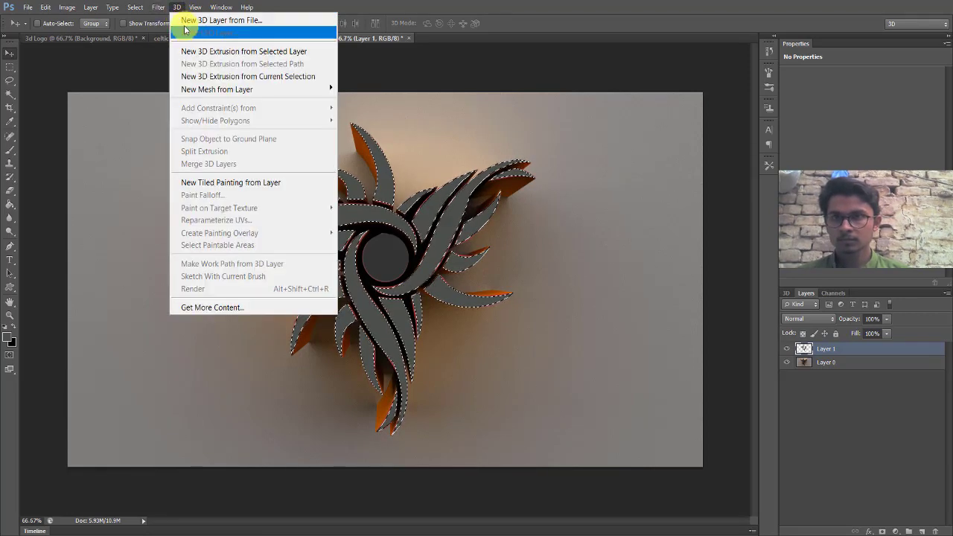
pyautogui.click(176, 8)
# - Contract the selection by 5 pixels, delete the grey fill outside it on Layer 1 and deselect
pyautogui.click(142, 9)
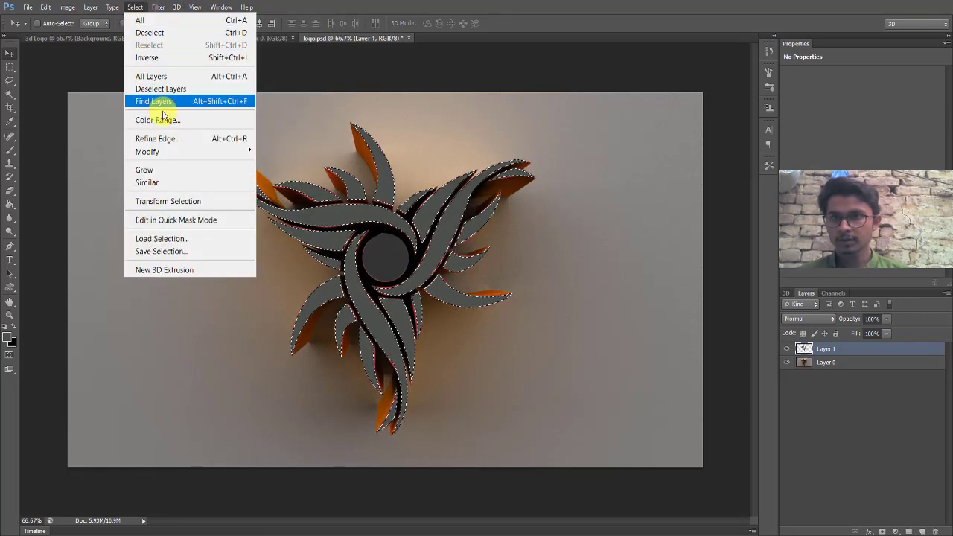
pyautogui.moveTo(181, 156)
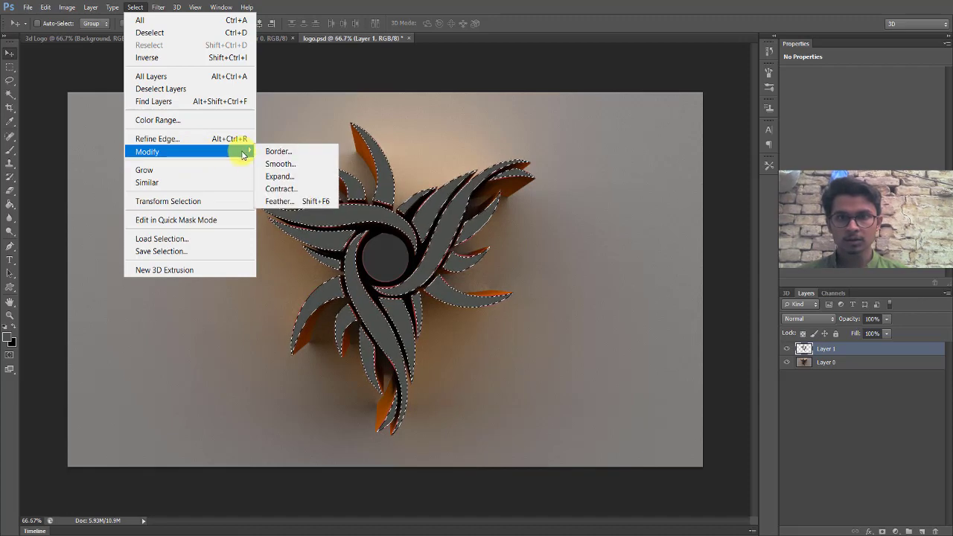
pyautogui.moveTo(256, 154)
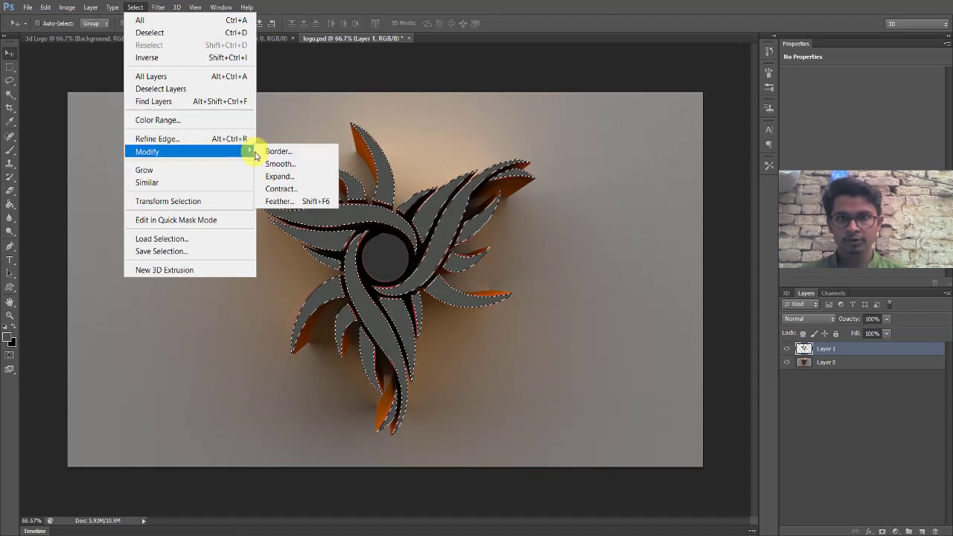
pyautogui.click(280, 189)
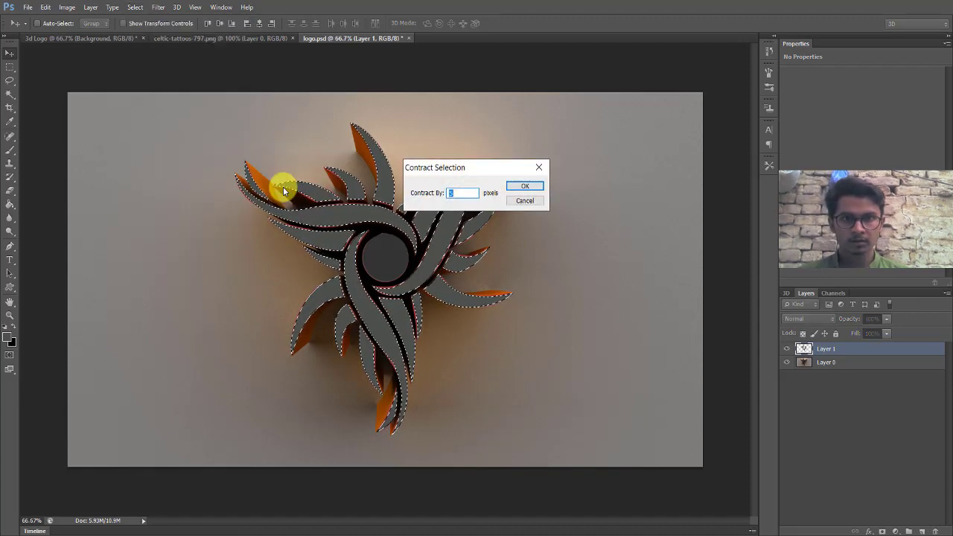
pyautogui.write('5')
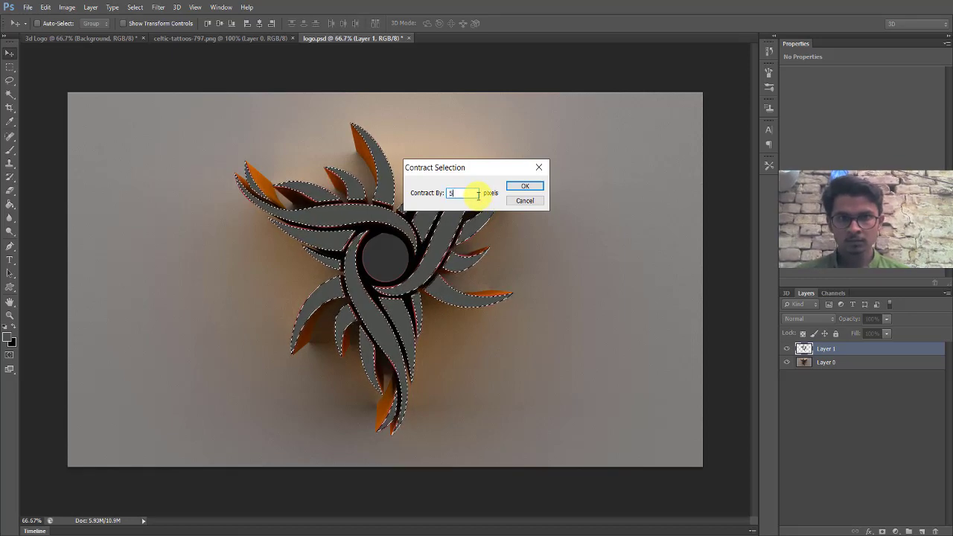
pyautogui.press('Return')
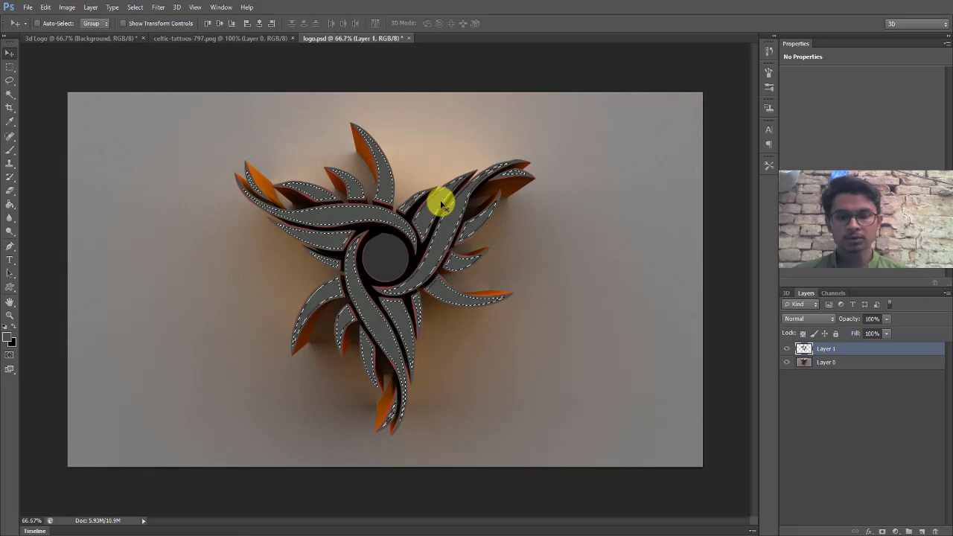
pyautogui.hotkey('ctrl', 'shift', 'i')
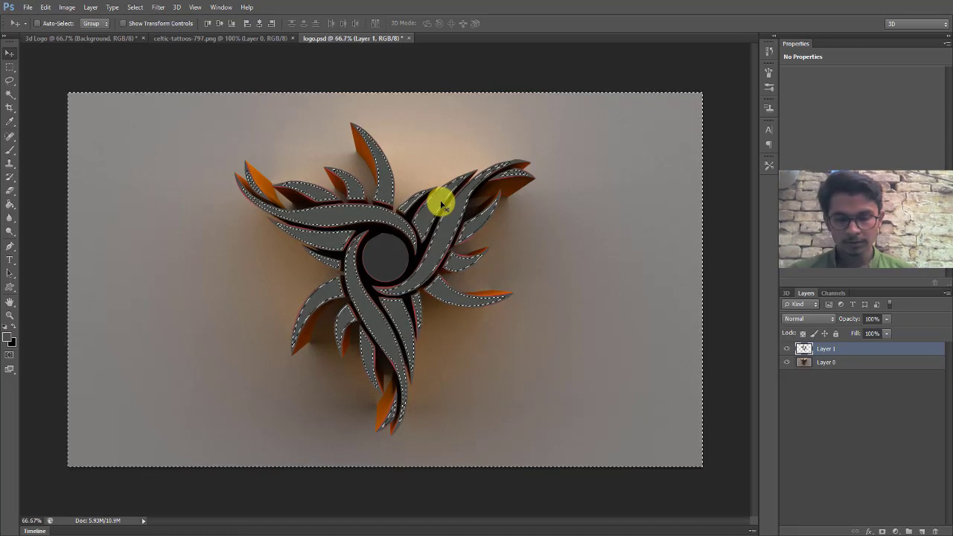
pyautogui.hotkey('ctrl', 'd')
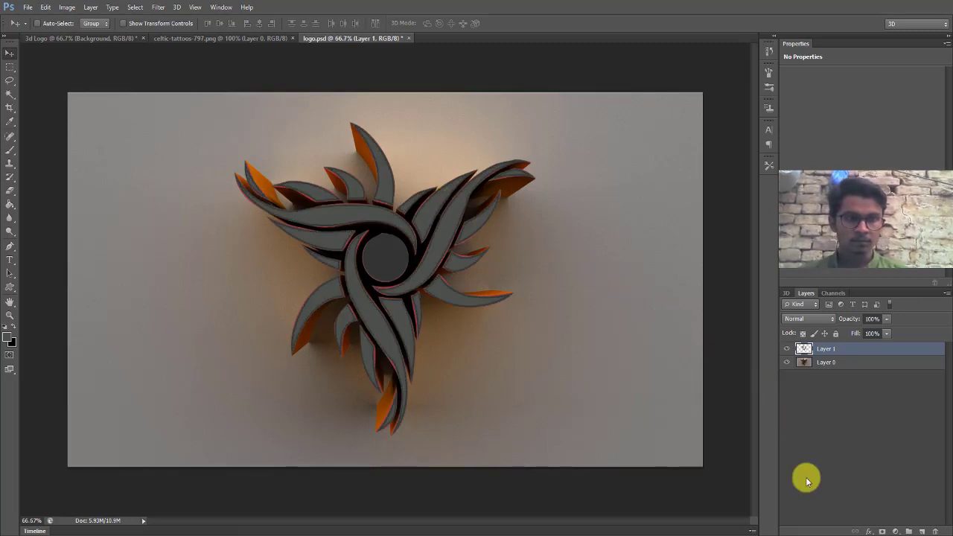
# - Add a Color Balance adjustment layer above Layer 1 with midtones Cyan–Red at +100 and Yellow–Blue at -100
pyautogui.click(895, 531)
pyautogui.click(898, 532)
pyautogui.click(896, 530)
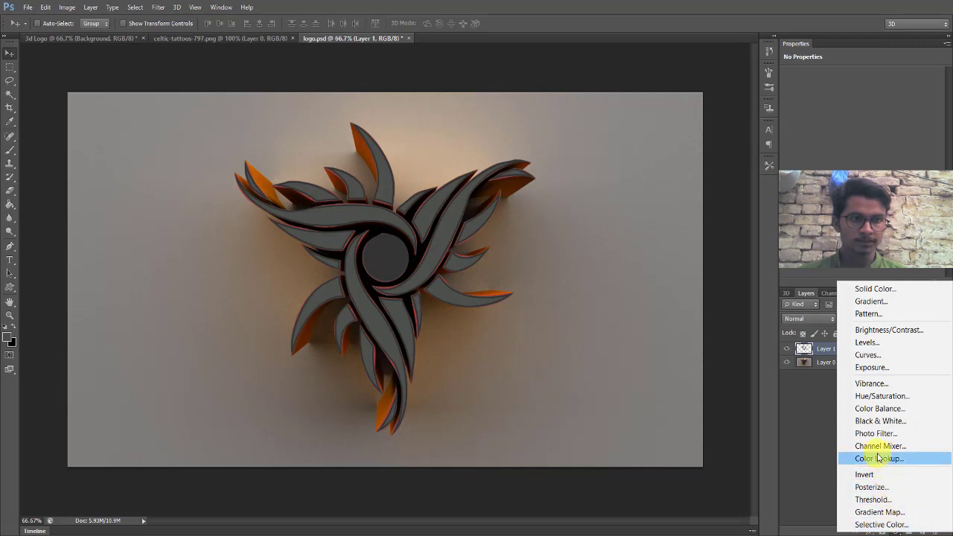
pyautogui.click(893, 408)
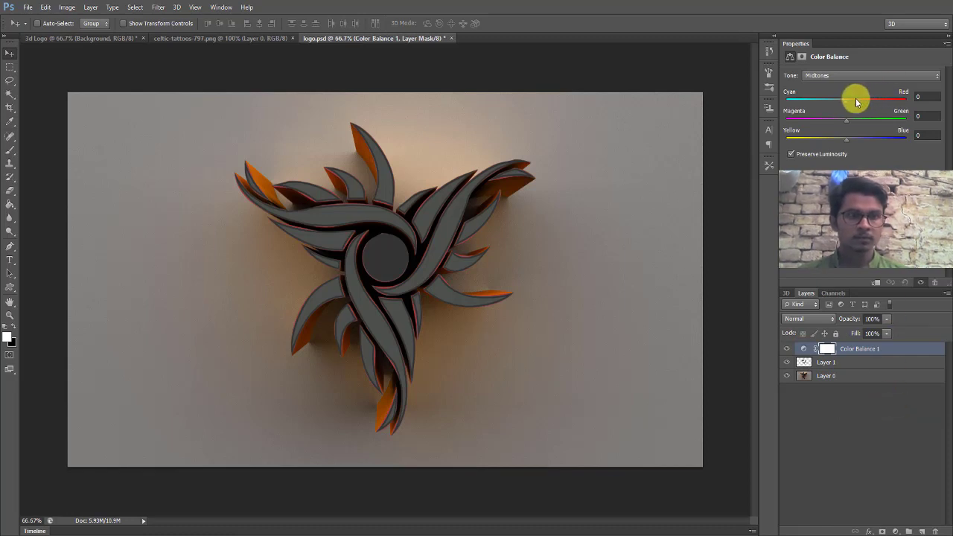
pyautogui.moveTo(846, 99); pyautogui.dragTo(909, 104)
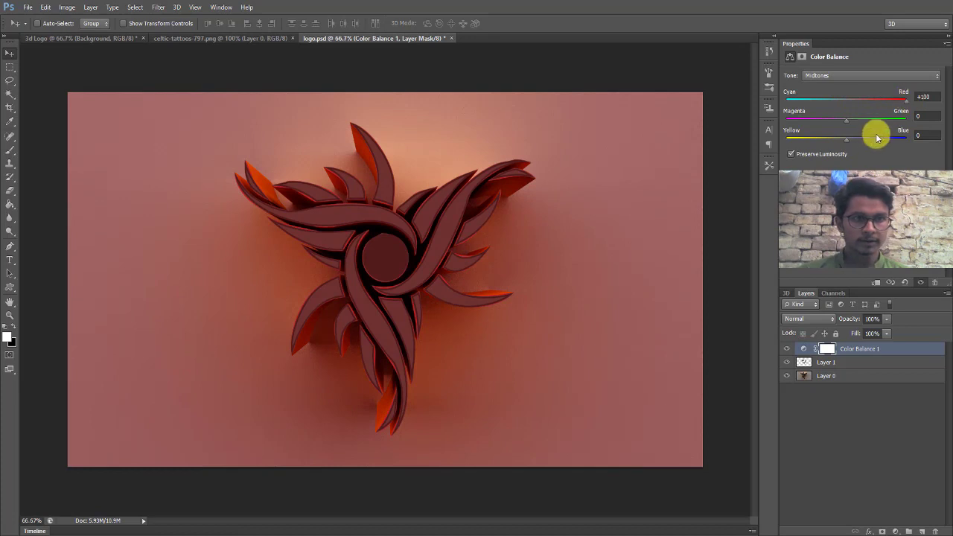
pyautogui.moveTo(846, 140); pyautogui.dragTo(777, 146)
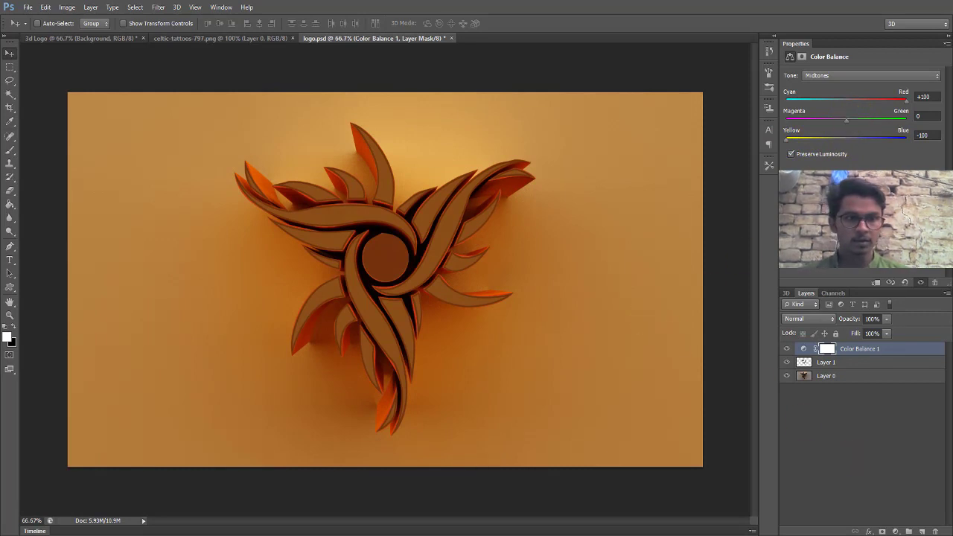
# - Add a Levels adjustment layer above the Color Balance layer and set the RGB white input level to 201
pyautogui.click(895, 532)
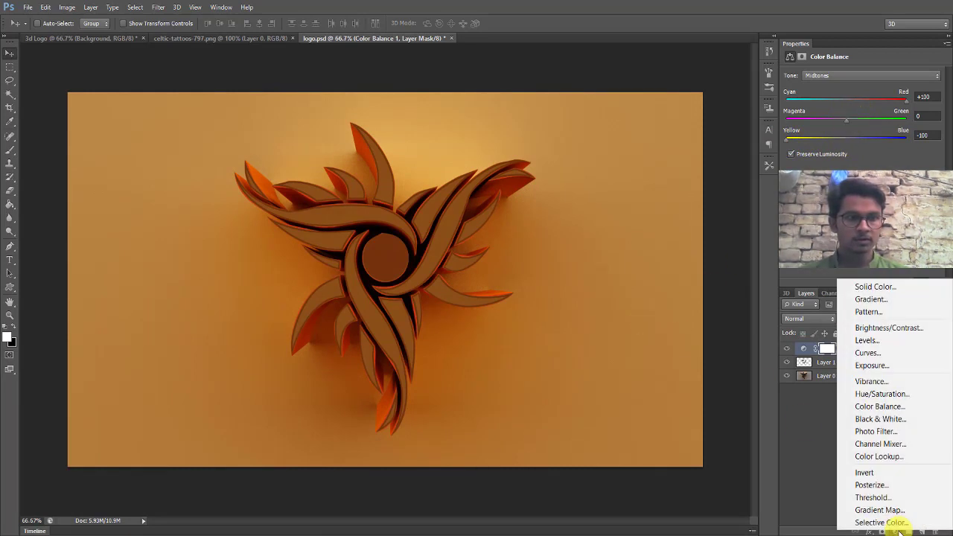
pyautogui.click(910, 340)
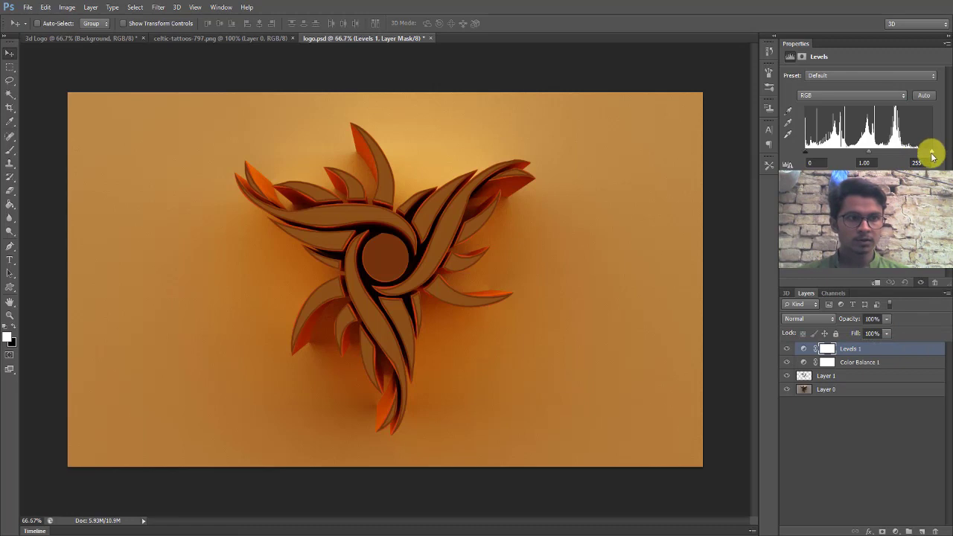
pyautogui.moveTo(932, 154); pyautogui.dragTo(904, 158)
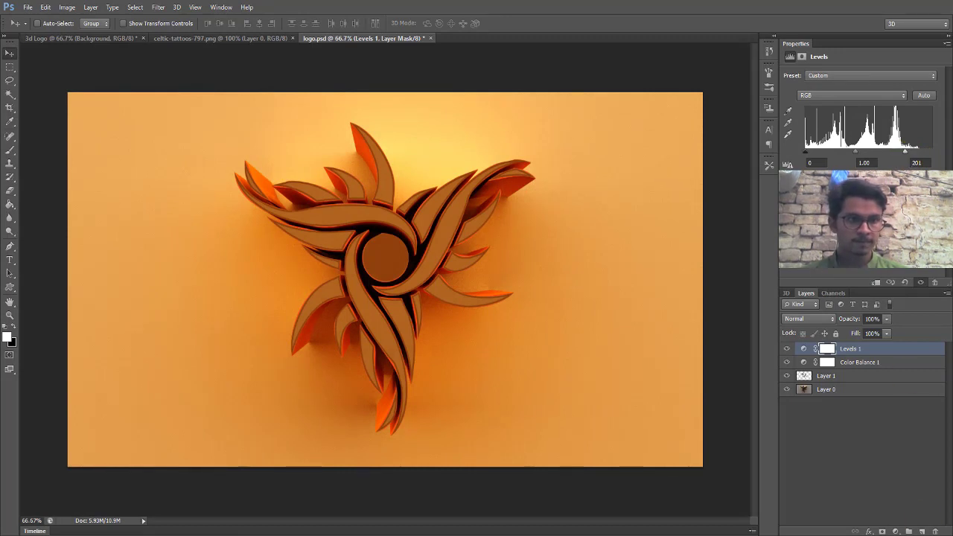
# - Add a Hue/Saturation adjustment layer above the Levels layer and set the master saturation to +11
pyautogui.click(898, 531)
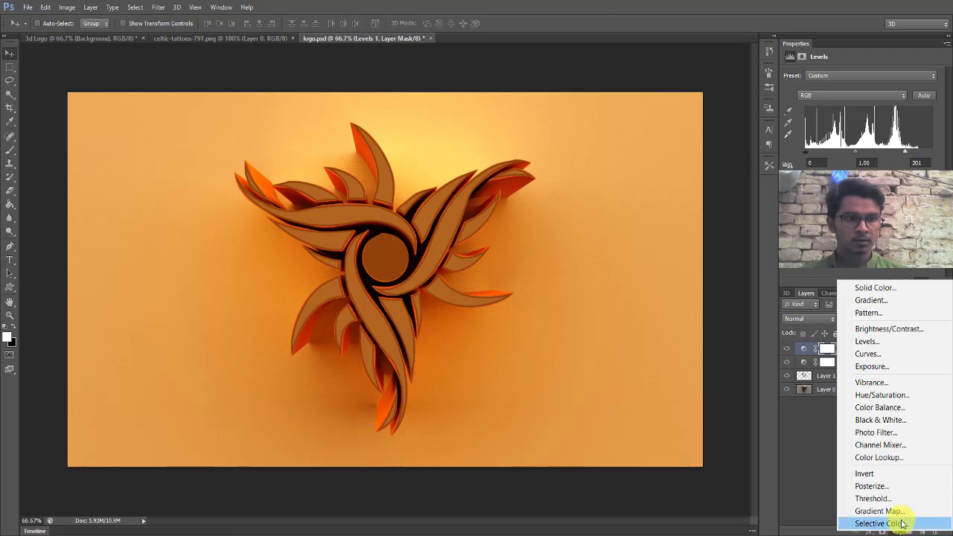
pyautogui.click(892, 395)
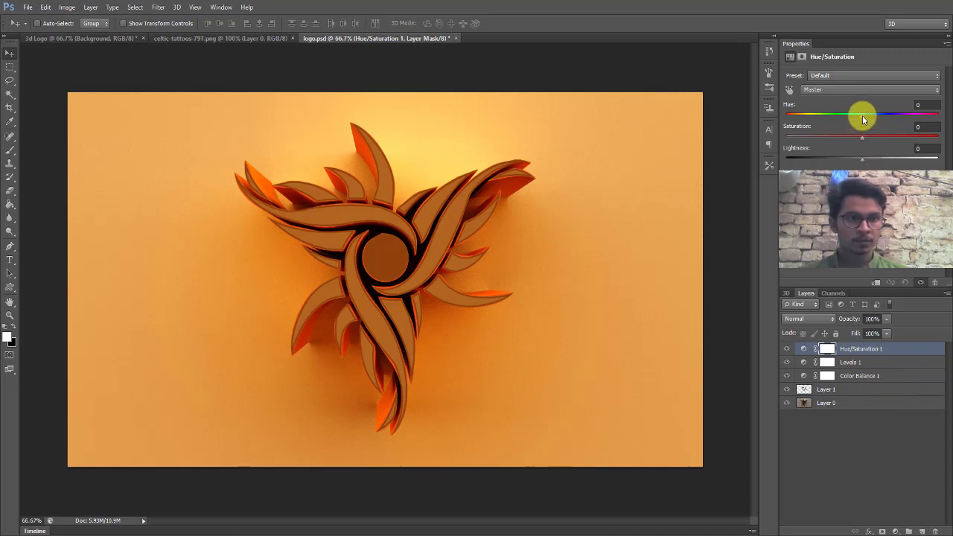
pyautogui.moveTo(863, 118); pyautogui.dragTo(872, 142)
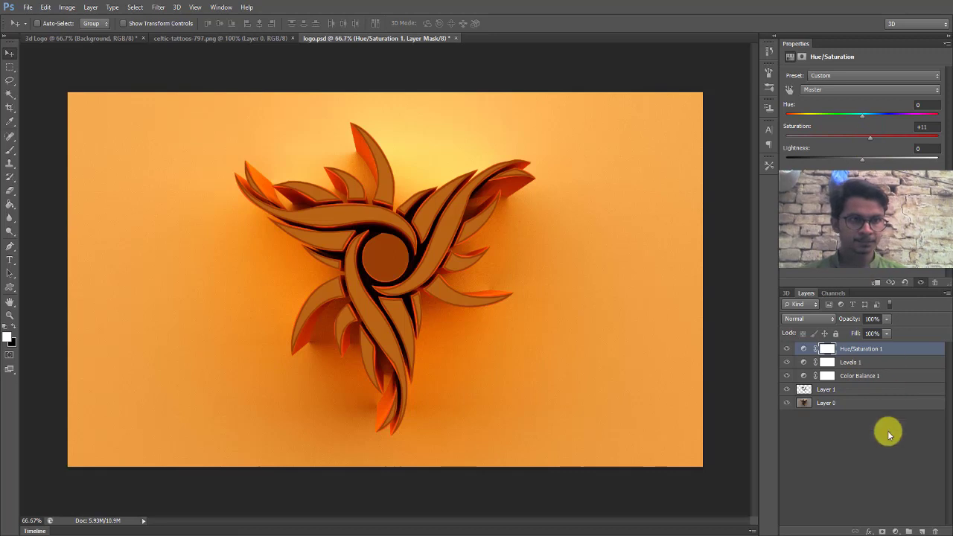
pyautogui.click(896, 532)
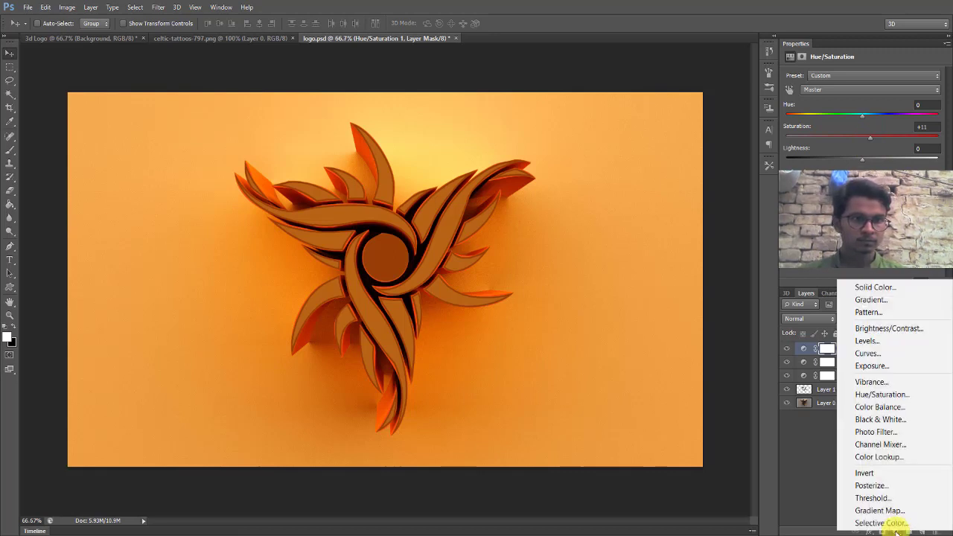
pyautogui.click(896, 531)
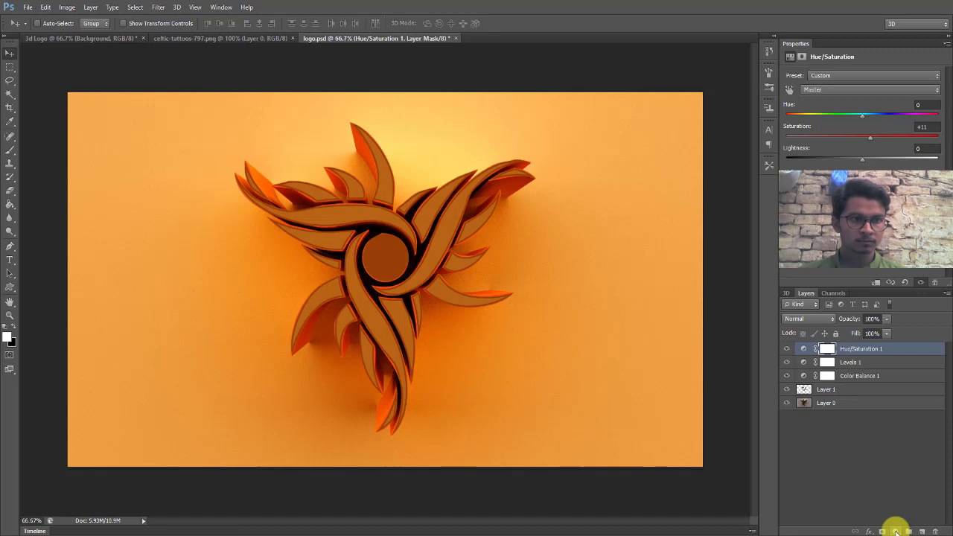
# - Adjust the Color Balance layer's midtones to Cyan–Red +73, Magenta–Green -33 and Yellow–Blue -84
pyautogui.click(850, 376)
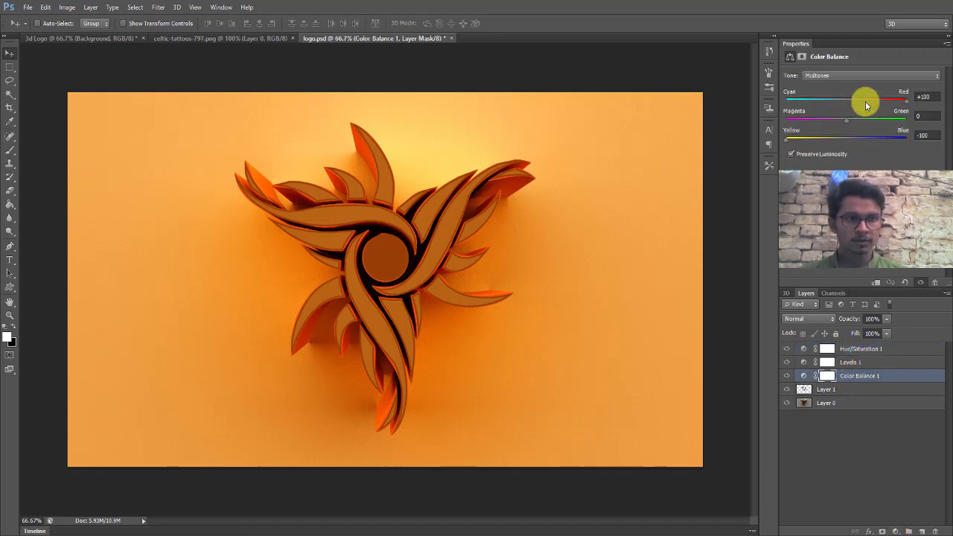
pyautogui.moveTo(900, 103); pyautogui.dragTo(888, 101)
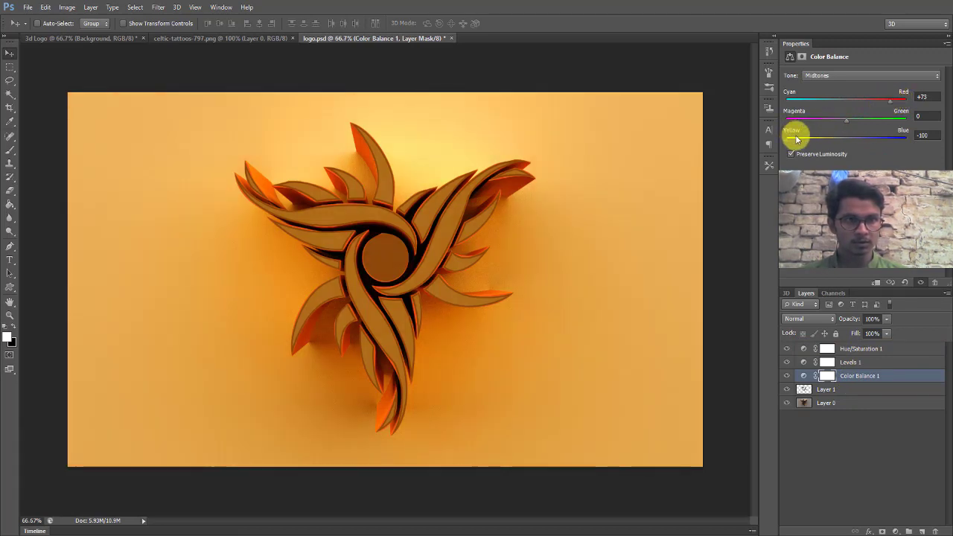
pyautogui.moveTo(792, 138); pyautogui.dragTo(826, 120)
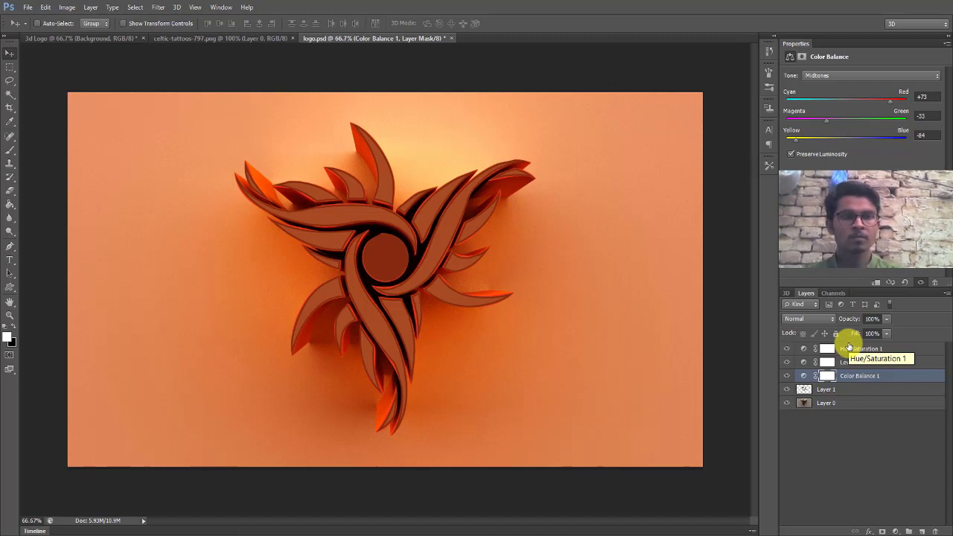
# - Lower the Color Balance layer's opacity to 40% and set its midtones Cyan–Red value to +90
pyautogui.press('4')
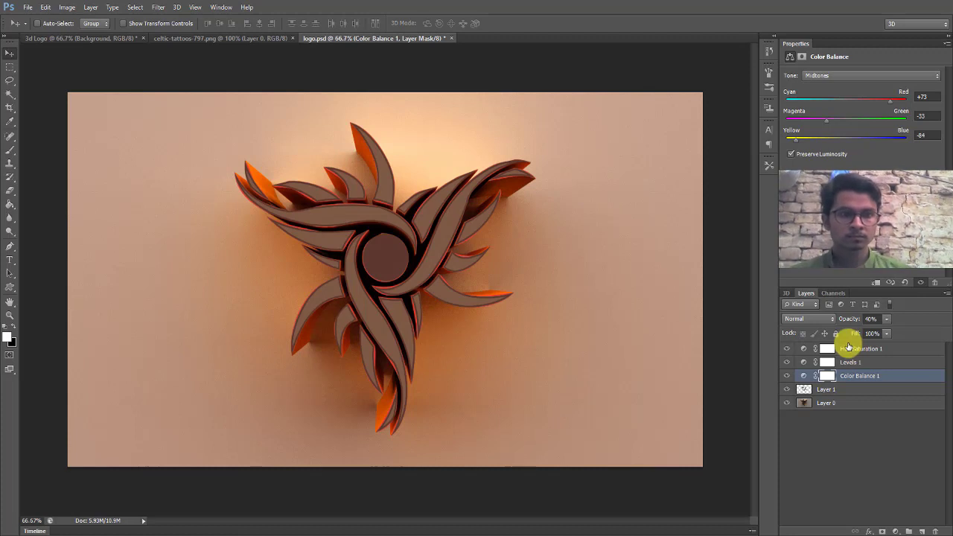
pyautogui.click(847, 347)
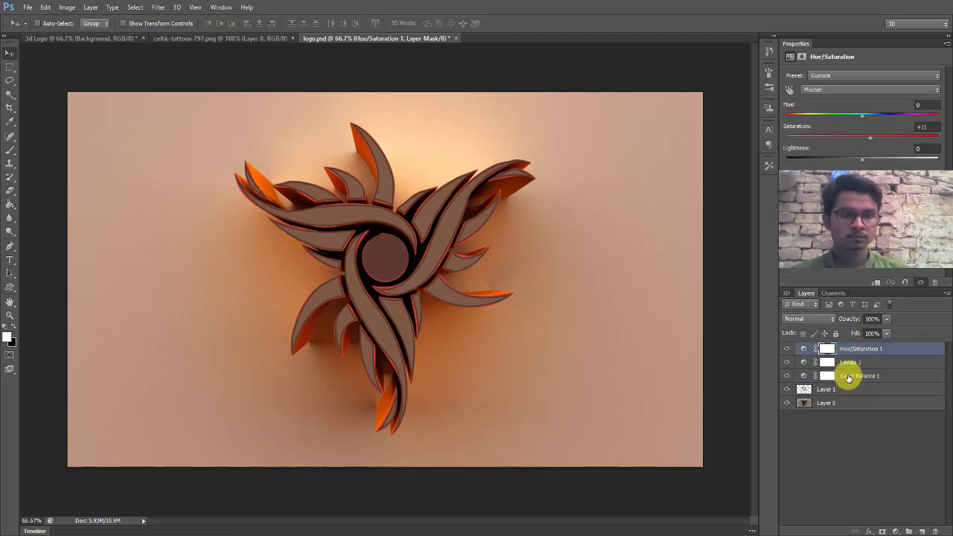
pyautogui.click(848, 378)
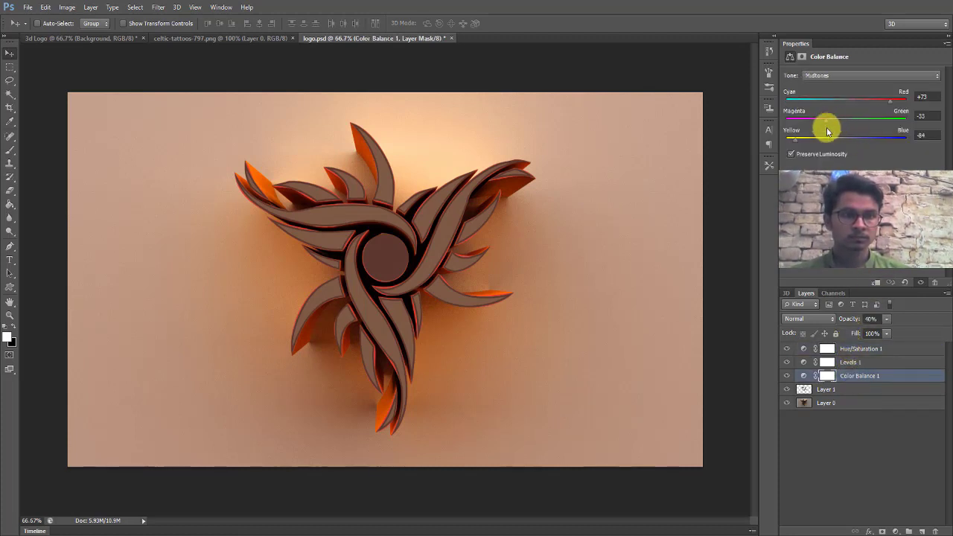
pyautogui.click(904, 99)
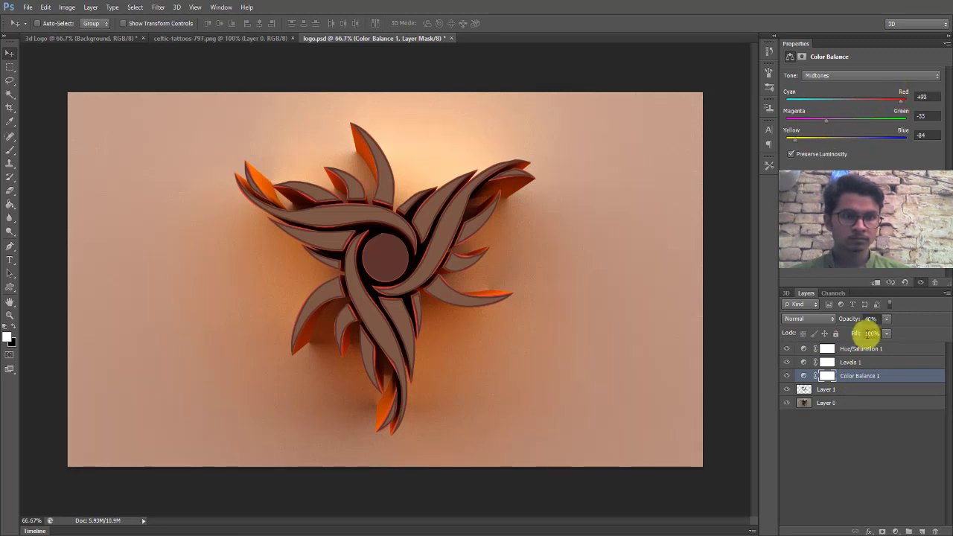
pyautogui.click(860, 361)
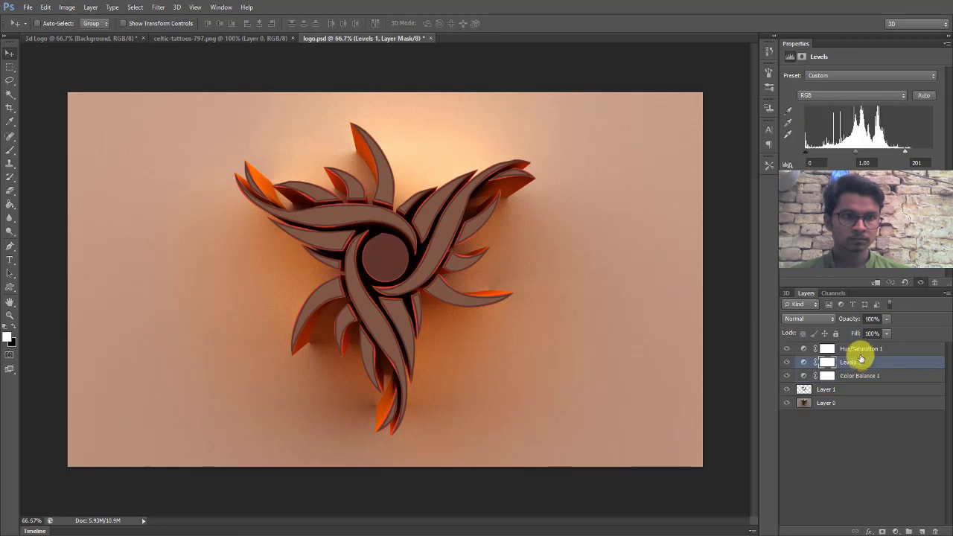
pyautogui.click(860, 378)
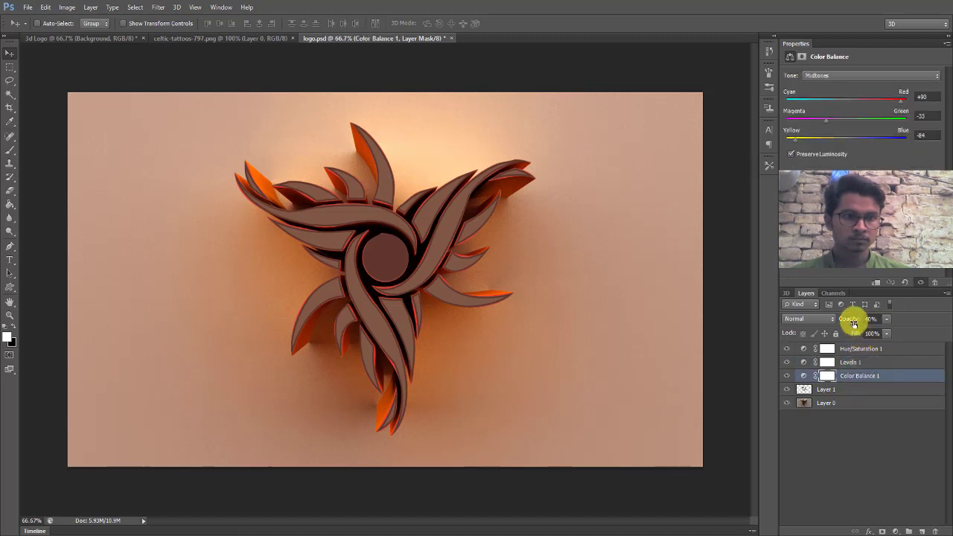
# - Compare the Color Balance layer at 0% and full opacity, and set its opacity to 100%
pyautogui.click(861, 323)
pyautogui.write('100')
pyautogui.press('Return')
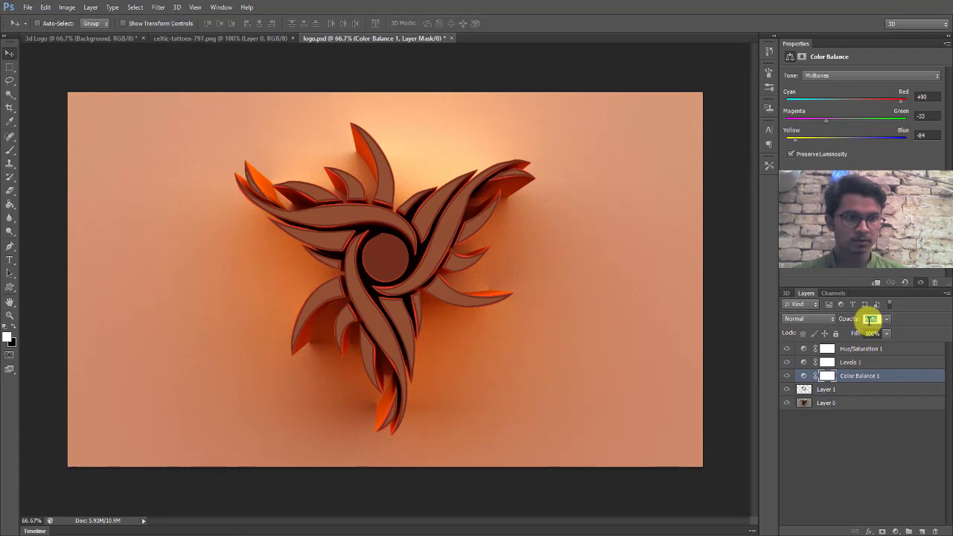
pyautogui.write('0')
pyautogui.press('Return')
pyautogui.write('100')
pyautogui.press('Return')
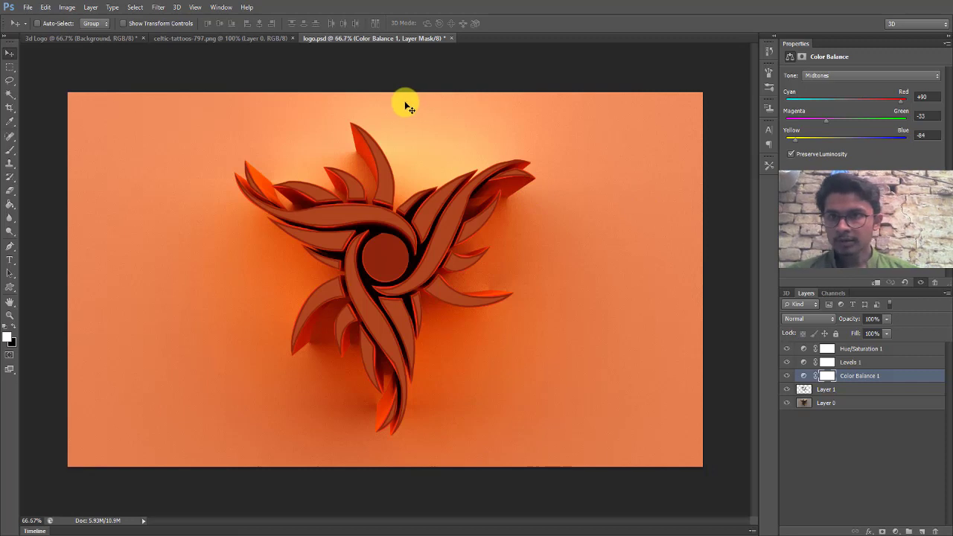
# - Switch to the 3d Logo document and add a new empty layer above the Background
pyautogui.click(117, 37)
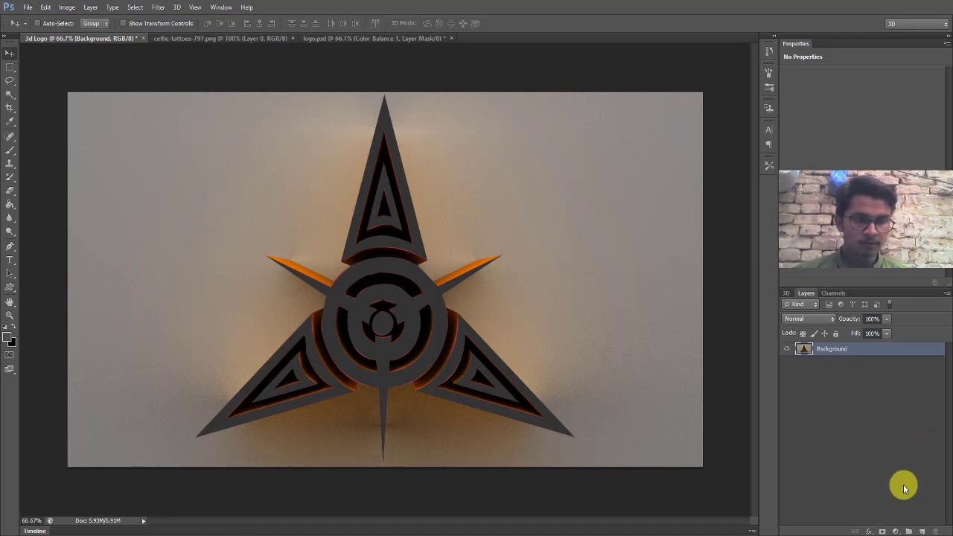
pyautogui.click(919, 532)
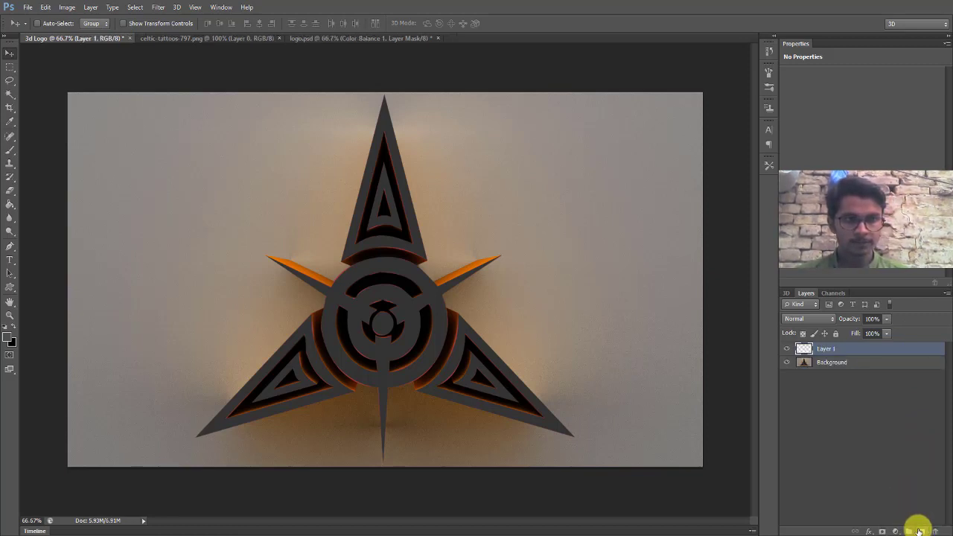
# - Select the logo's dark grey front faces on the Background with the Magic Wand and fill them on Layer 1 with the foreground grey
pyautogui.click(863, 361)
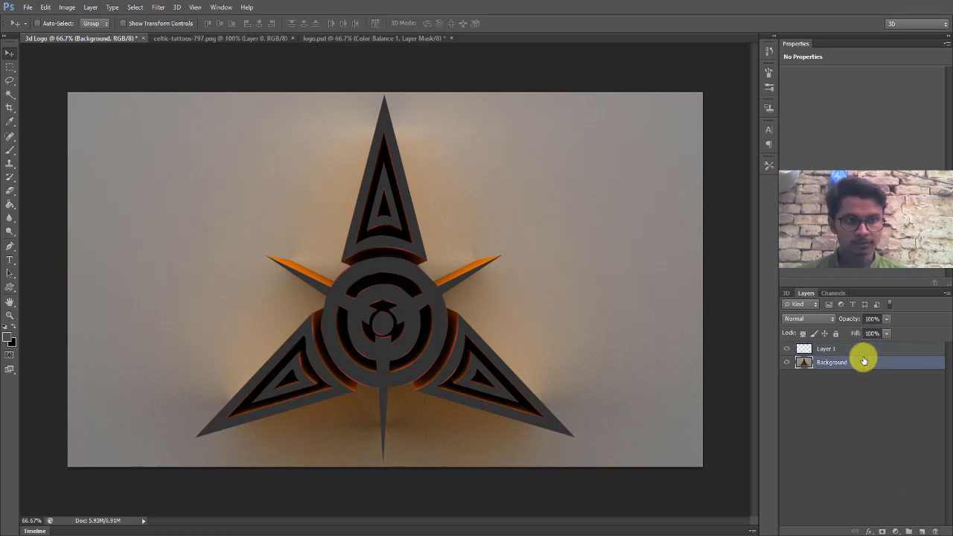
pyautogui.click(11, 90)
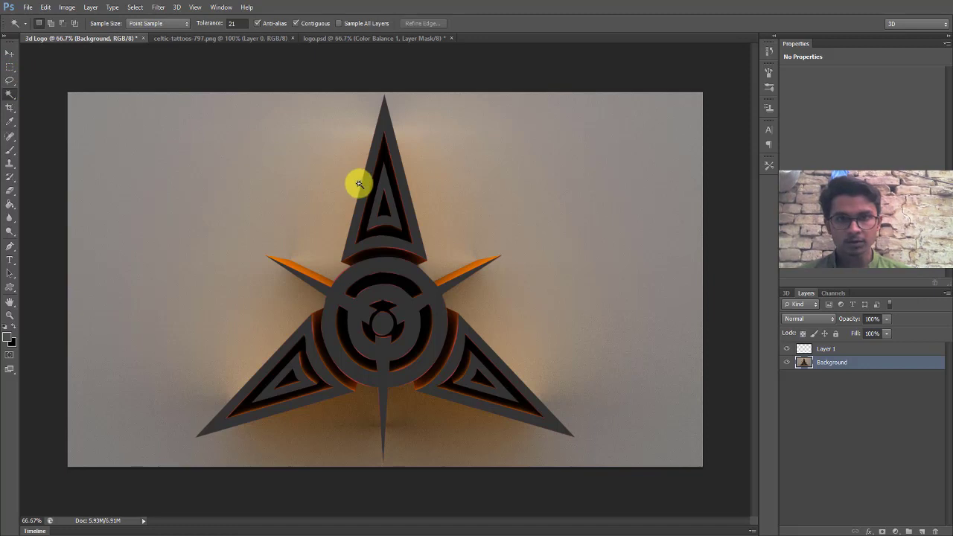
pyautogui.click(364, 191)
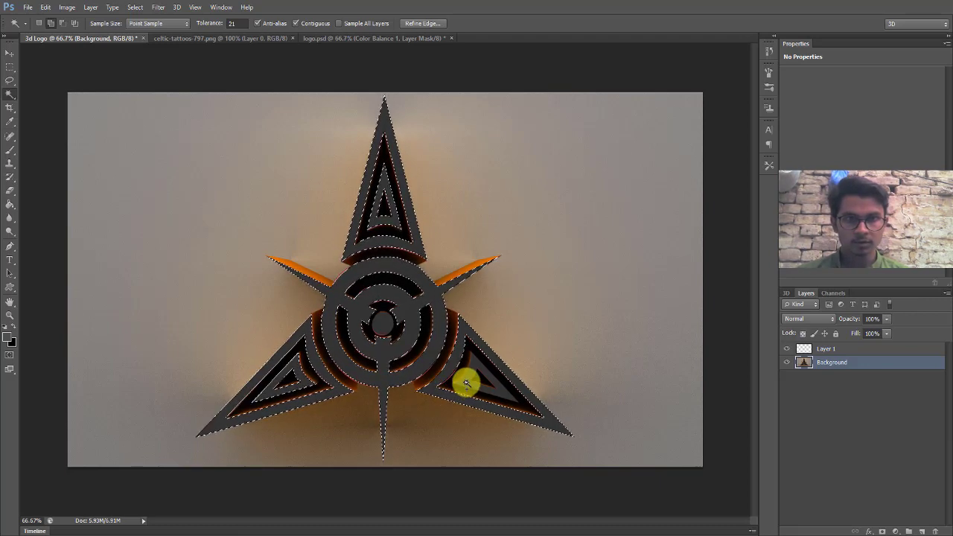
pyautogui.keyDown('shift'); pyautogui.click(465, 383); pyautogui.keyUp('shift')
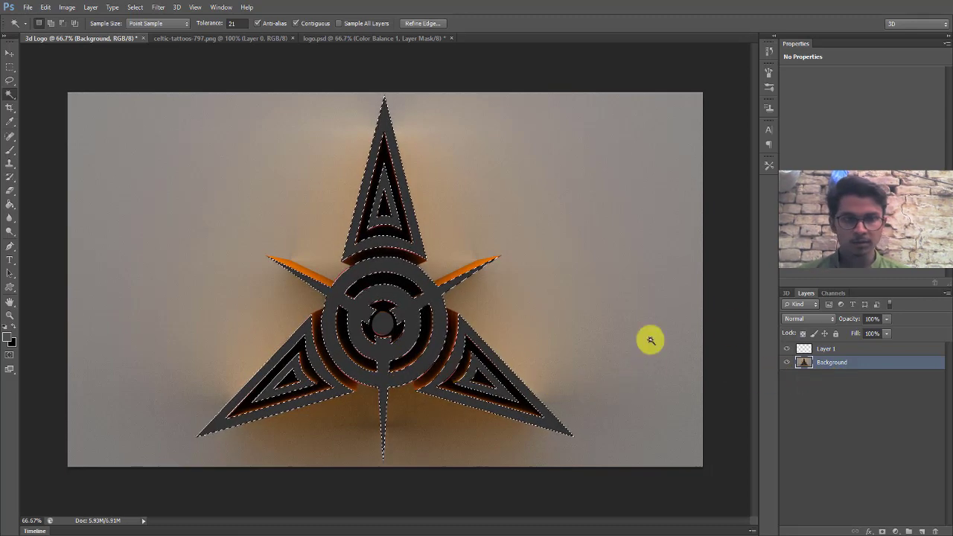
pyautogui.click(835, 354)
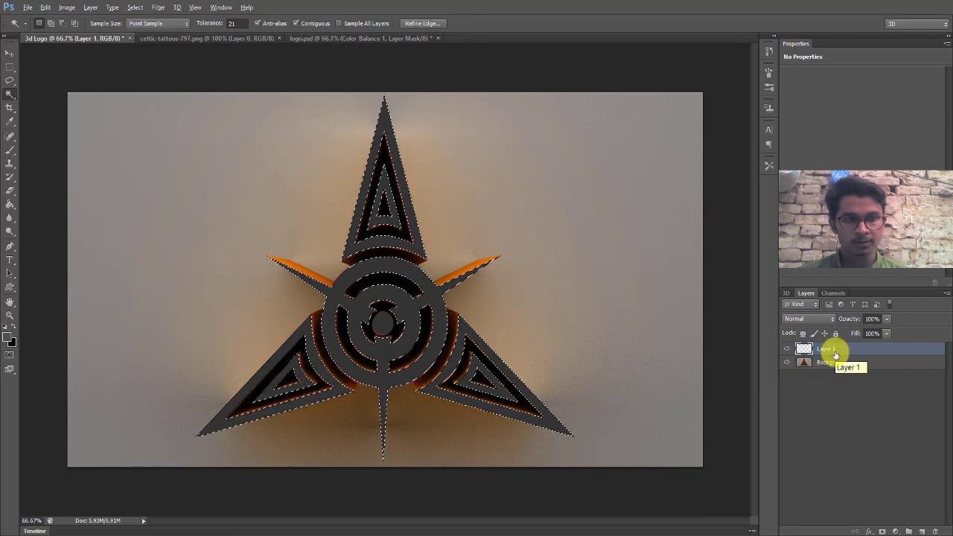
pyautogui.hotkey('alt', 'BackSpace')
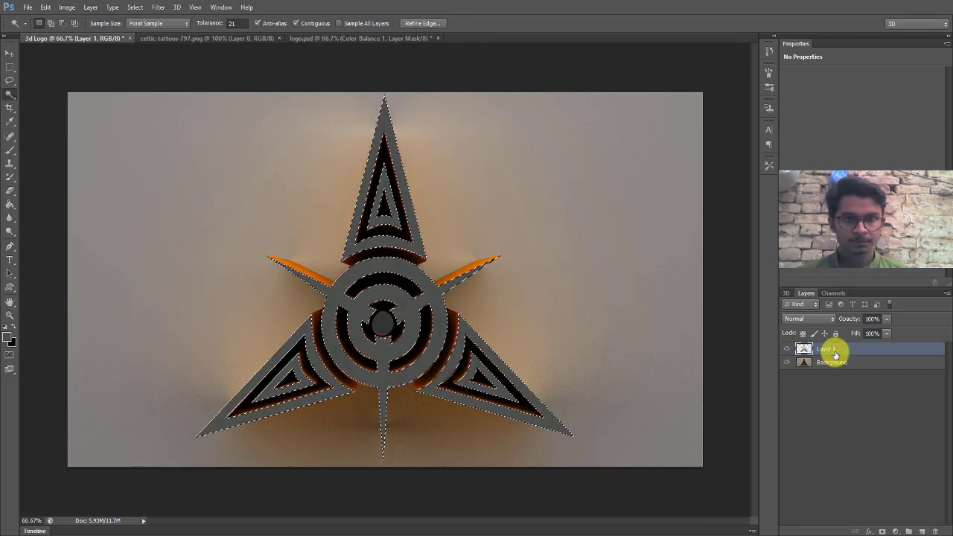
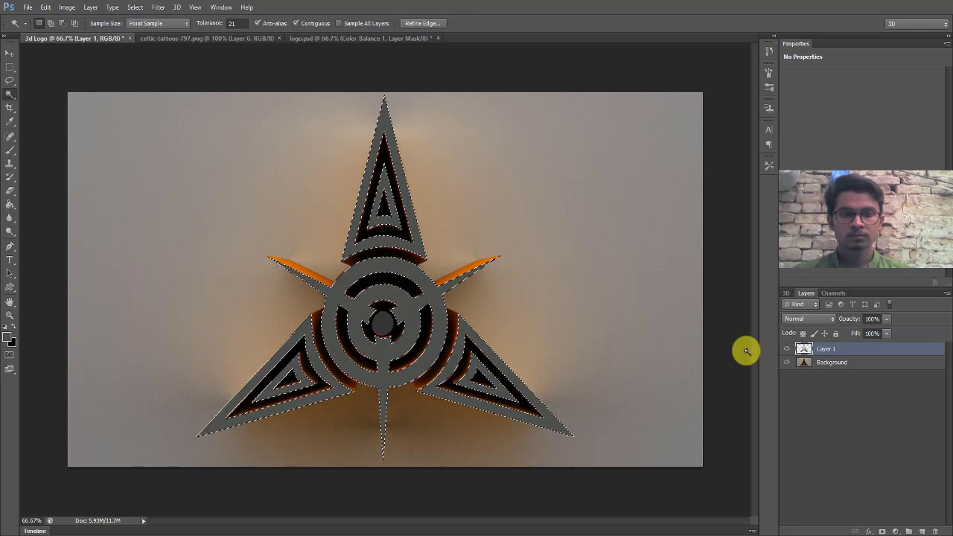
# - Contract the front-face selection, delete the grey fill outside it on Layer 1 and deselect
pyautogui.click(129, 7)
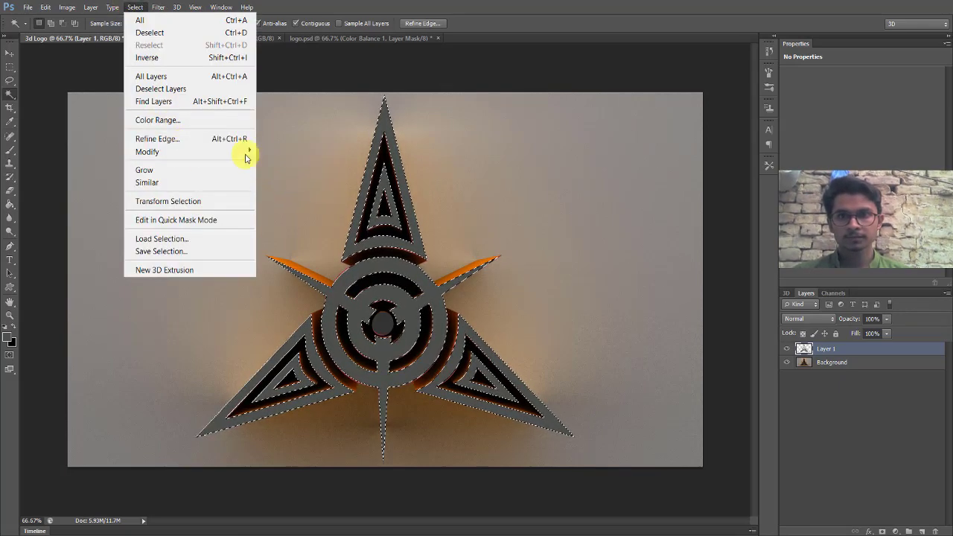
pyautogui.moveTo(245, 151)
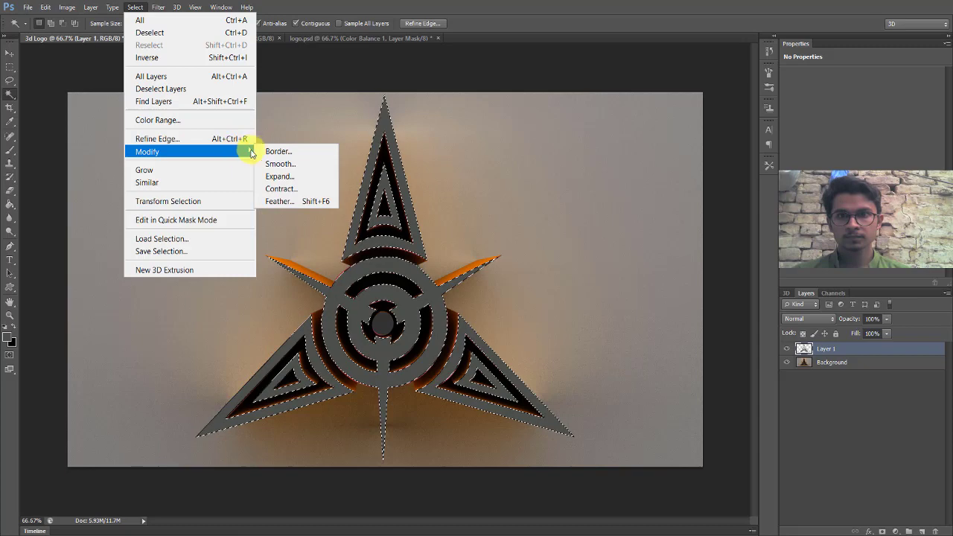
pyautogui.click(297, 187)
pyautogui.press('Return')
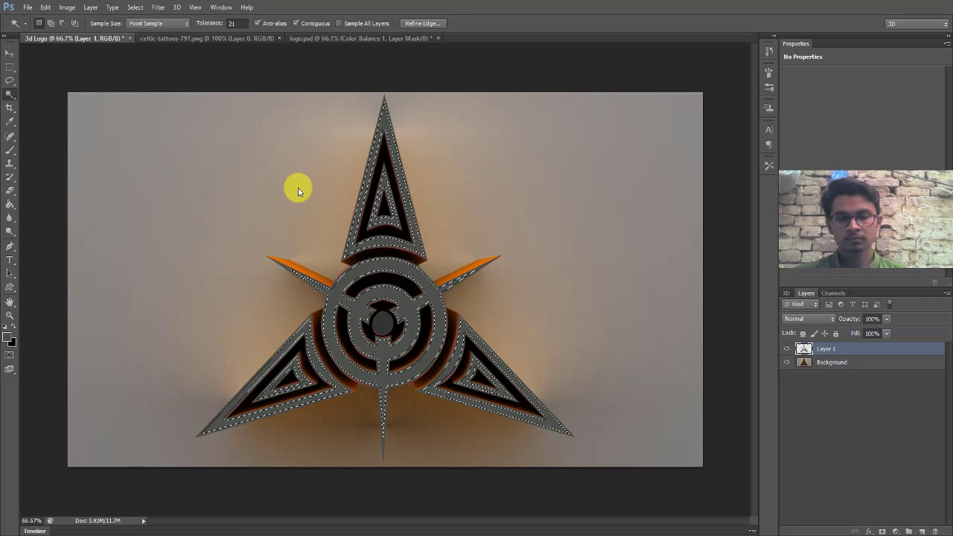
pyautogui.hotkey('ctrl', 'shift', 'i')
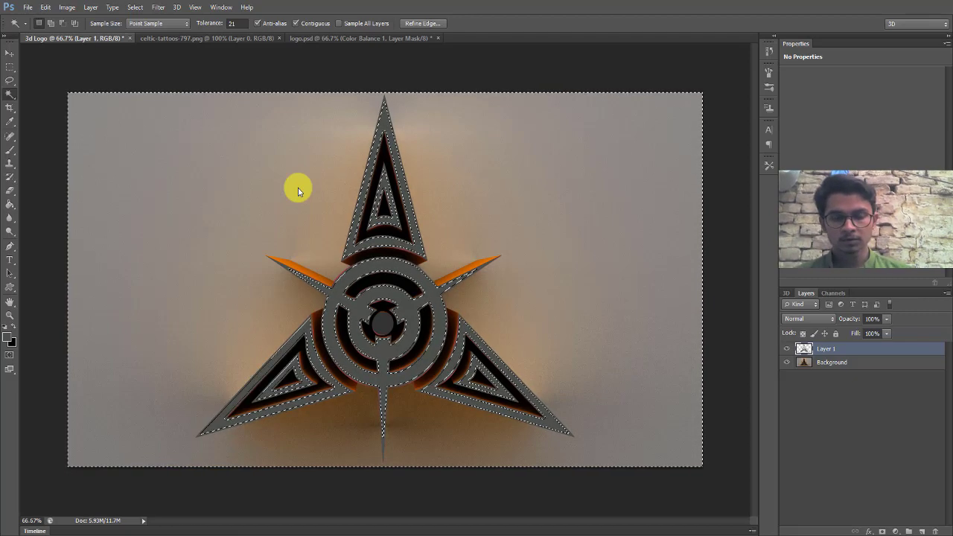
pyautogui.hotkey('ctrl', 'd')
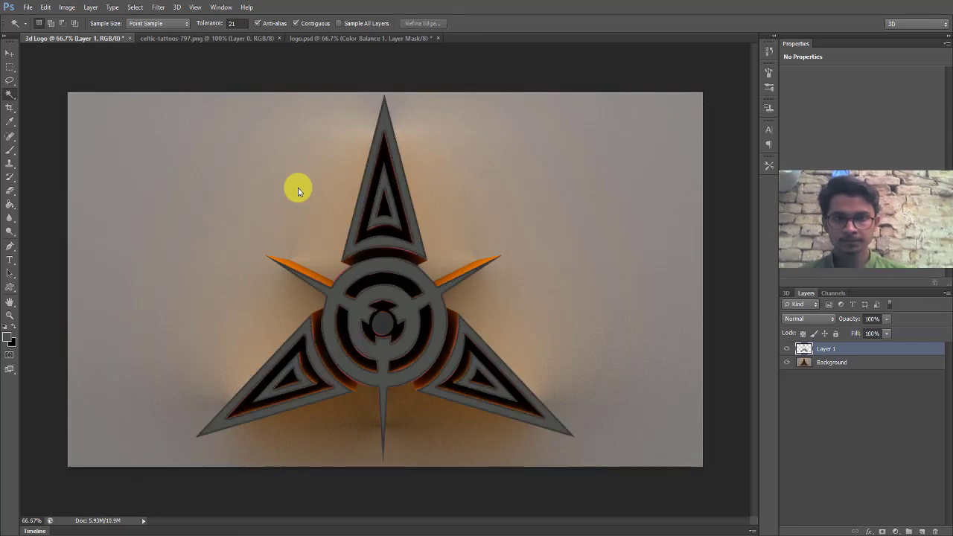
# - Add a Levels adjustment layer above Layer 1 and set the RGB white input level to 200
pyautogui.click(898, 530)
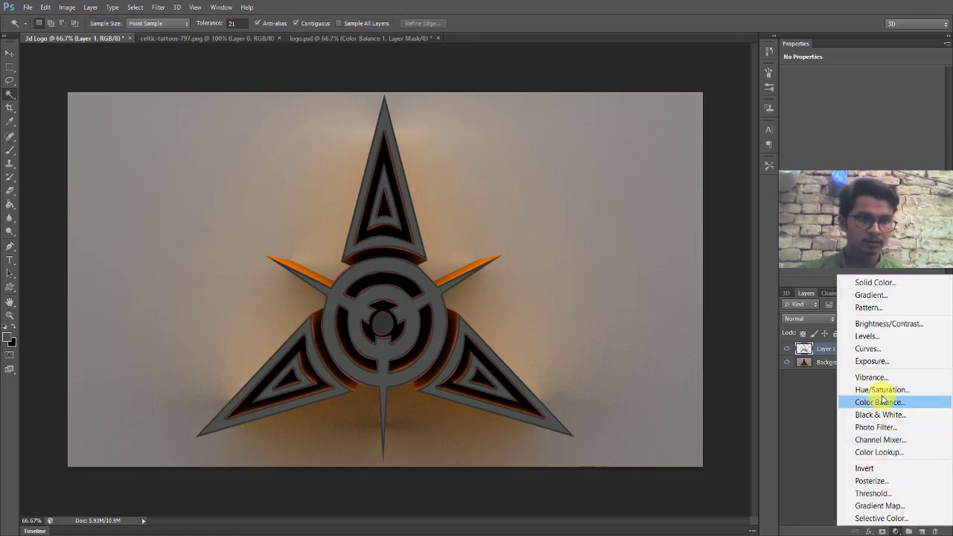
pyautogui.click(882, 339)
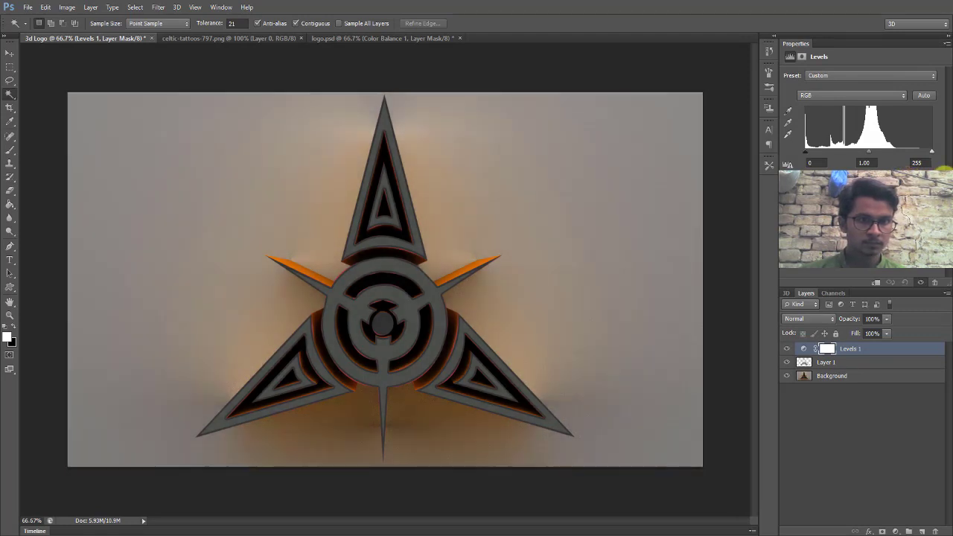
pyautogui.moveTo(931, 150); pyautogui.dragTo(905, 156)
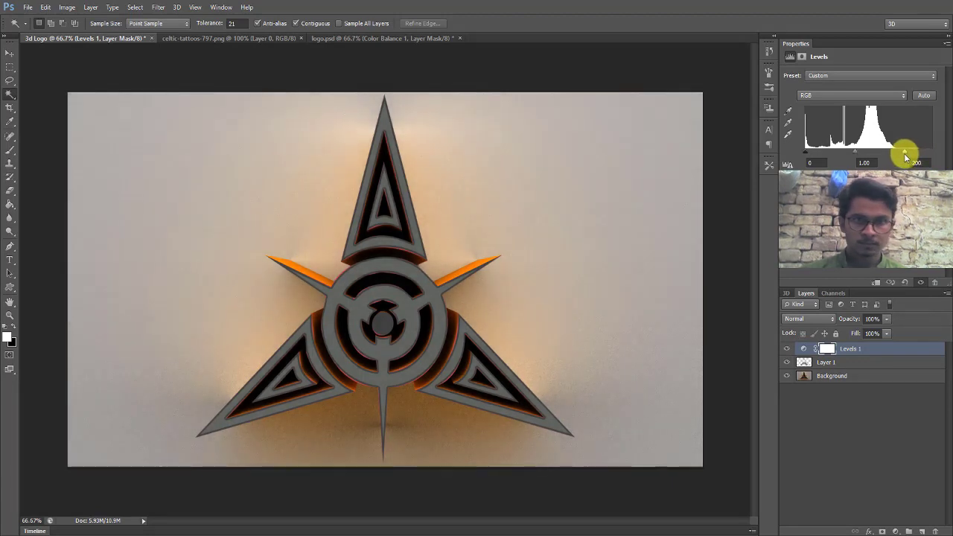
# - Add a Color Balance adjustment layer above the Levels layer with midtones Cyan–Red at +86 and Yellow–Blue at -80
pyautogui.click(899, 532)
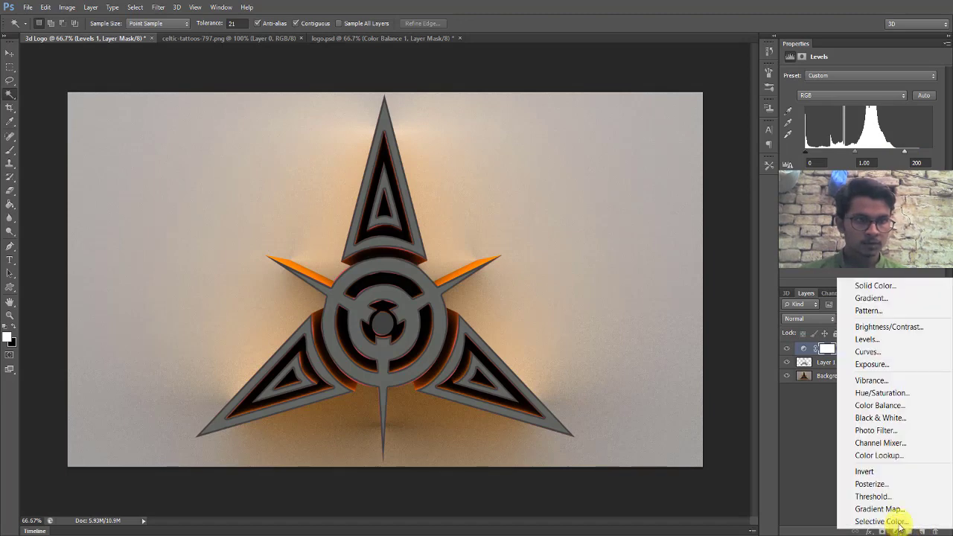
pyautogui.click(891, 404)
pyautogui.moveTo(849, 100); pyautogui.dragTo(901, 100)
pyautogui.moveTo(847, 140); pyautogui.dragTo(798, 140)
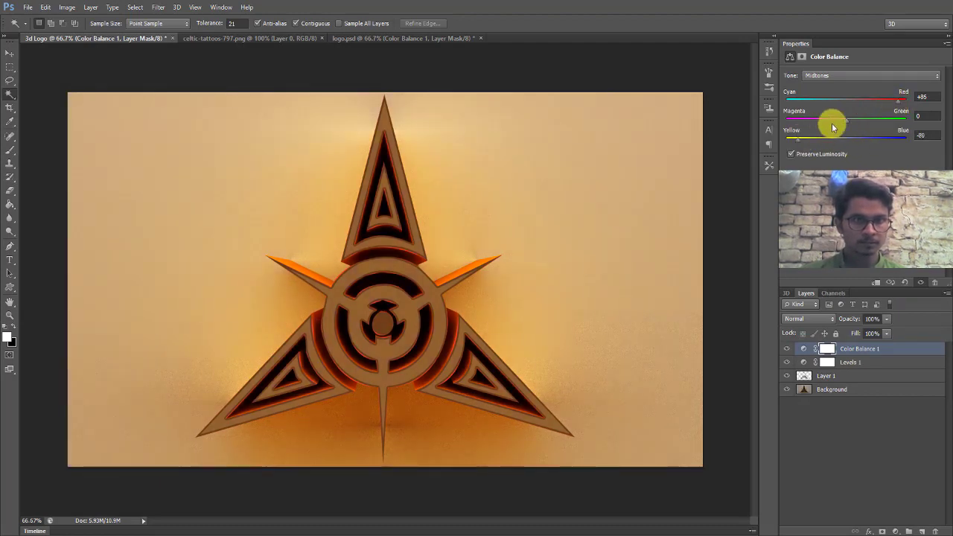
# - Set the Color Balance midtones Magenta–Green to -66 and add a Hue/Saturation adjustment layer above it with saturation +15
pyautogui.moveTo(847, 122); pyautogui.dragTo(805, 121)
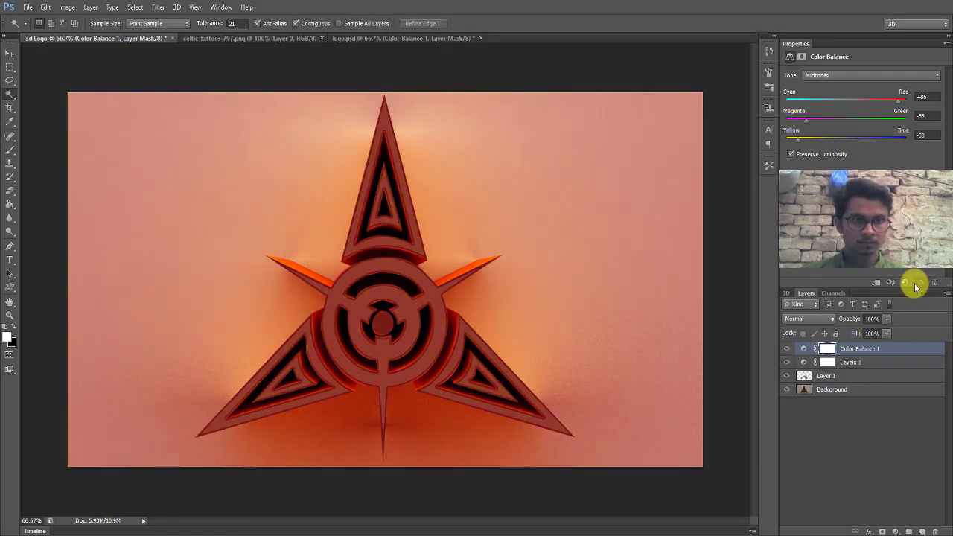
pyautogui.click(893, 530)
pyautogui.click(878, 396)
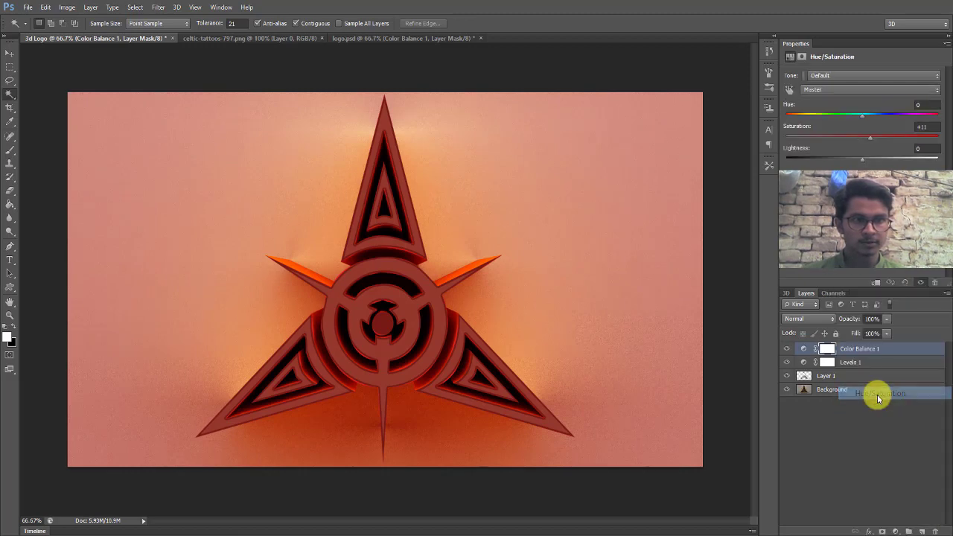
pyautogui.moveTo(861, 140); pyautogui.dragTo(880, 140)
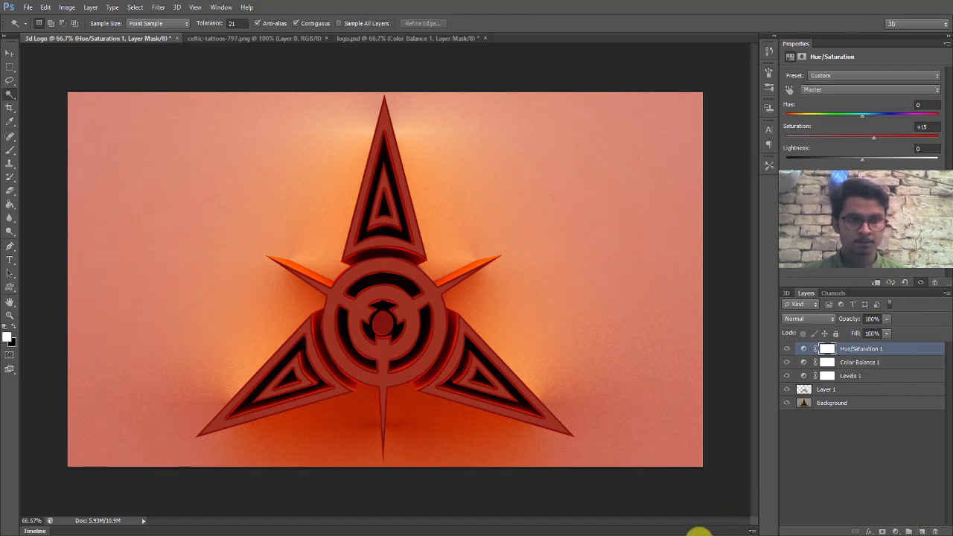
pyautogui.click(698, 533)
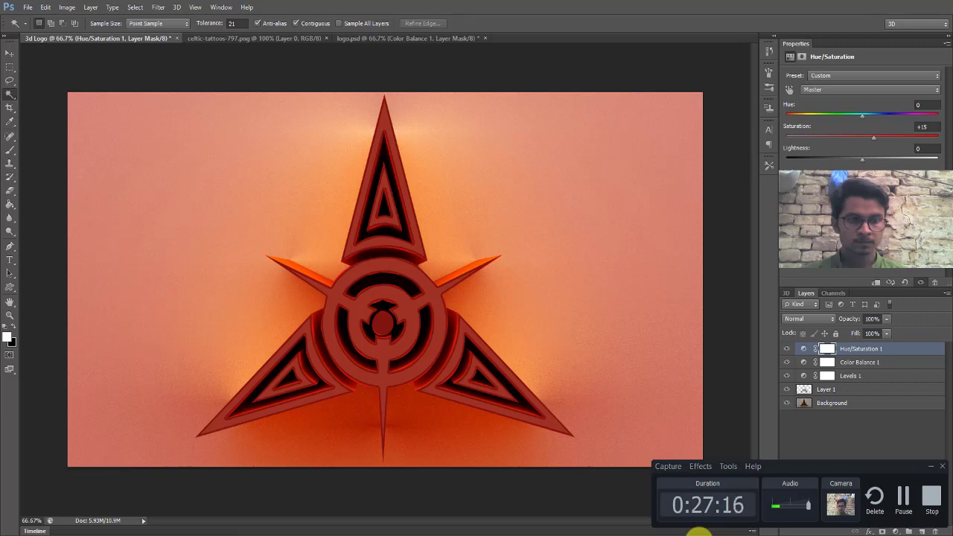
pyautogui.click(698, 533)
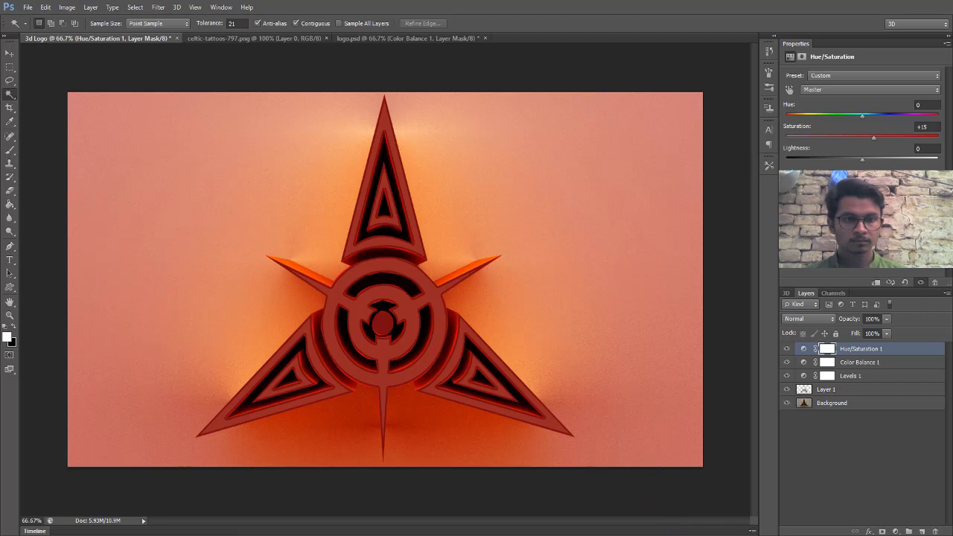
pyautogui.click(831, 535)
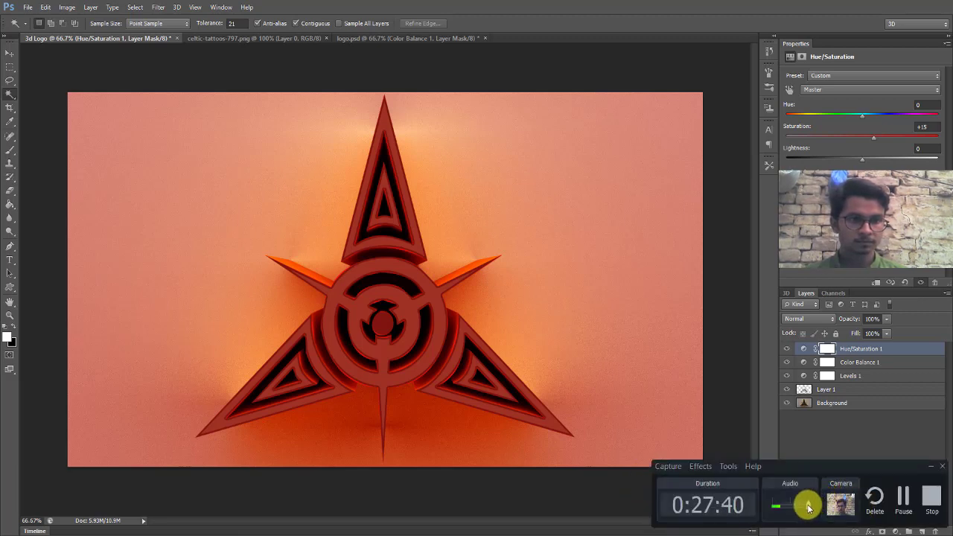
pyautogui.moveTo(809, 509); pyautogui.dragTo(754, 509)
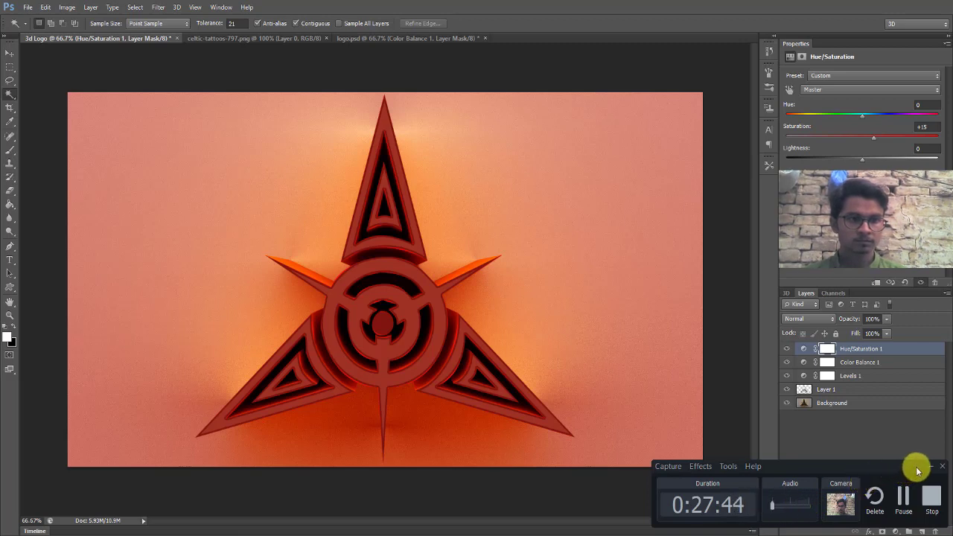
pyautogui.click(928, 467)
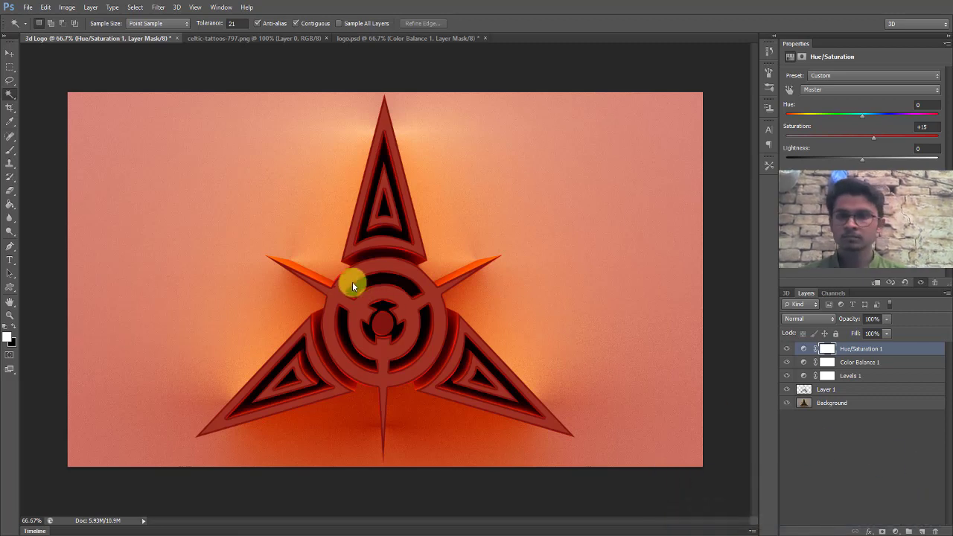
# - Save a JPEG copy of the 3d Logo document to the Desktop under the name 1, at Maximum quality 12
pyautogui.click(27, 7)
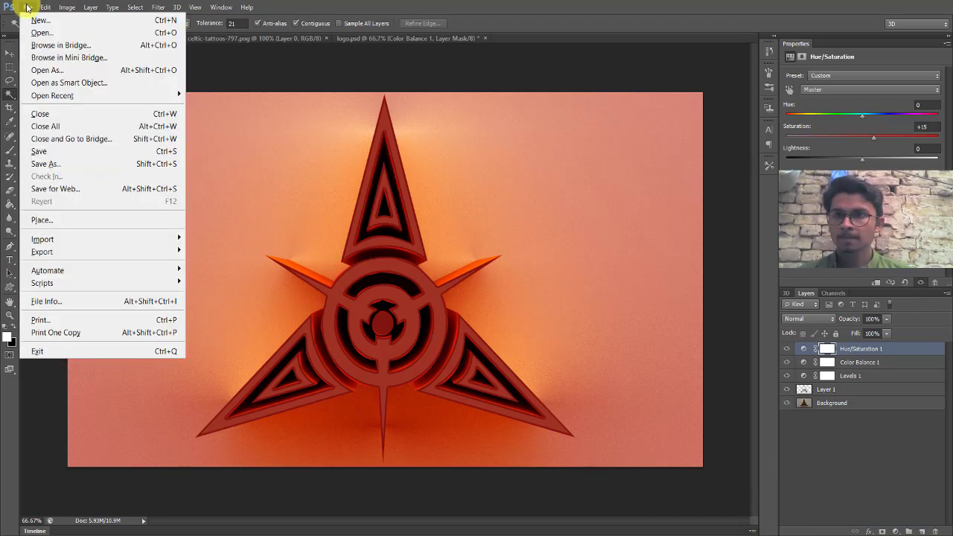
pyautogui.click(72, 162)
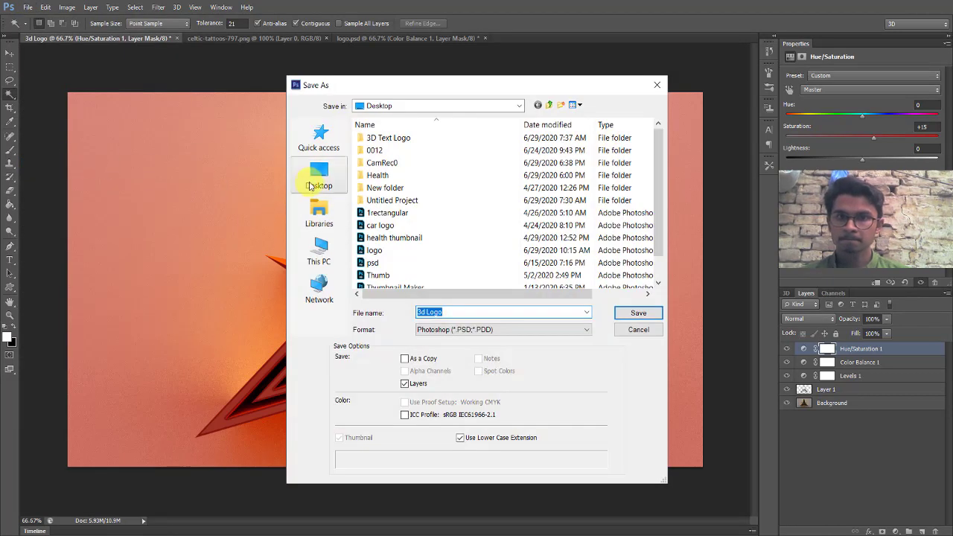
pyautogui.click(310, 185)
pyautogui.click(508, 327)
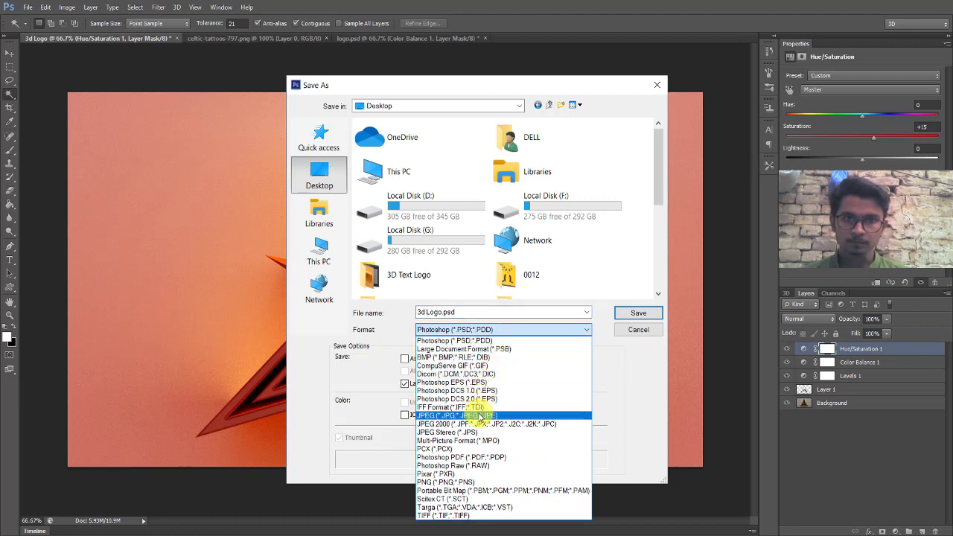
pyautogui.click(480, 415)
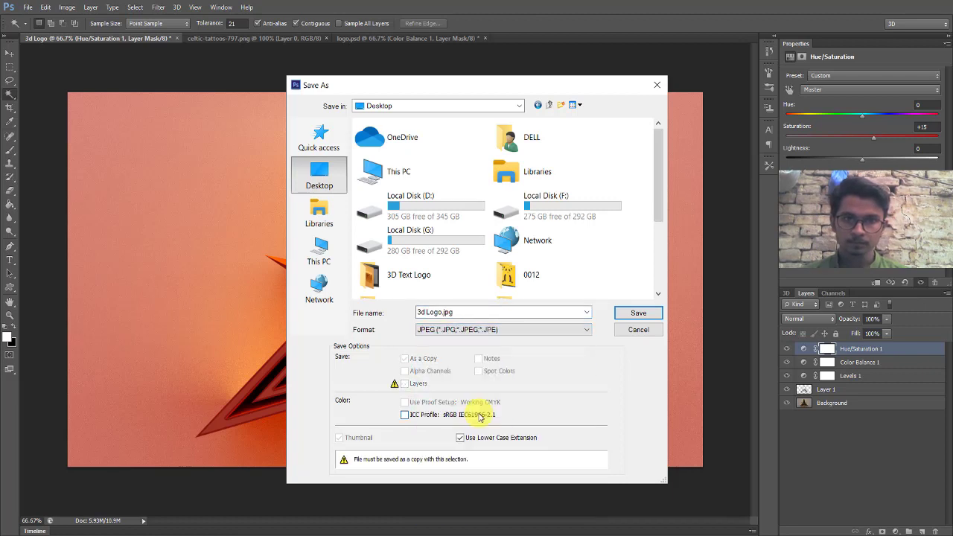
pyautogui.doubleClick(526, 313)
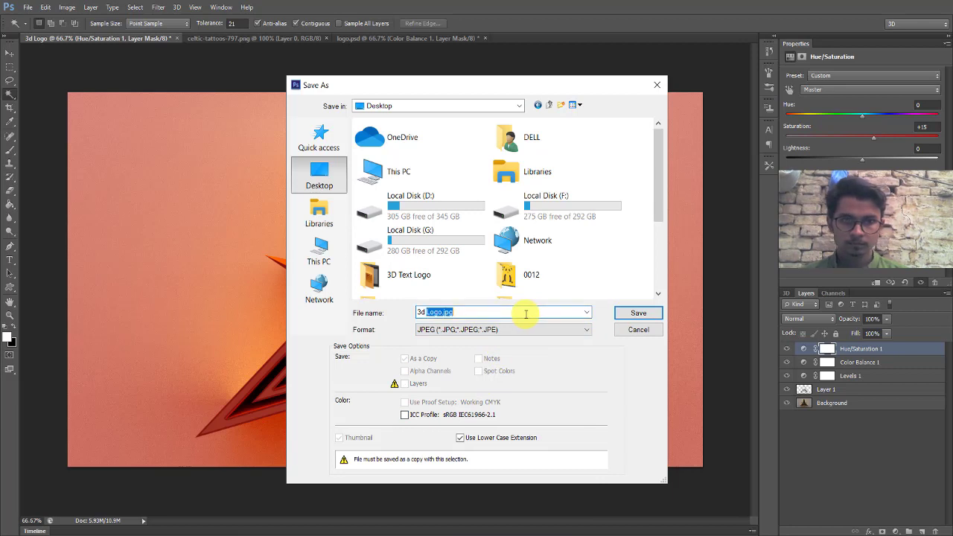
pyautogui.write('1')
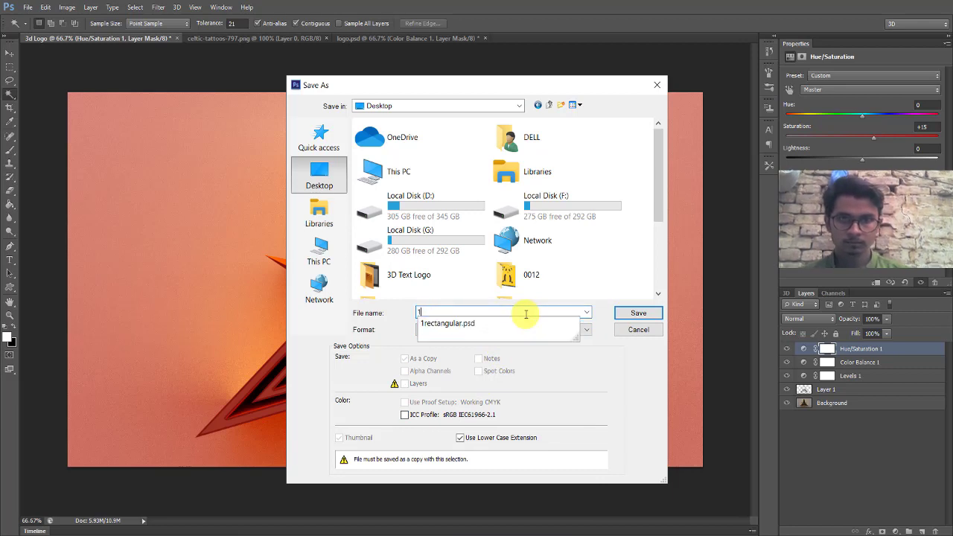
pyautogui.press('Return')
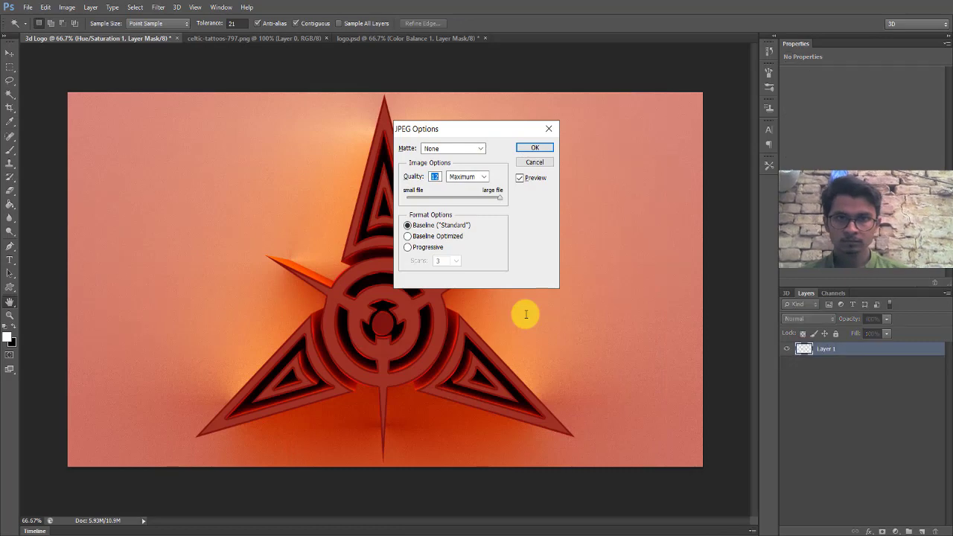
pyautogui.press('Return')
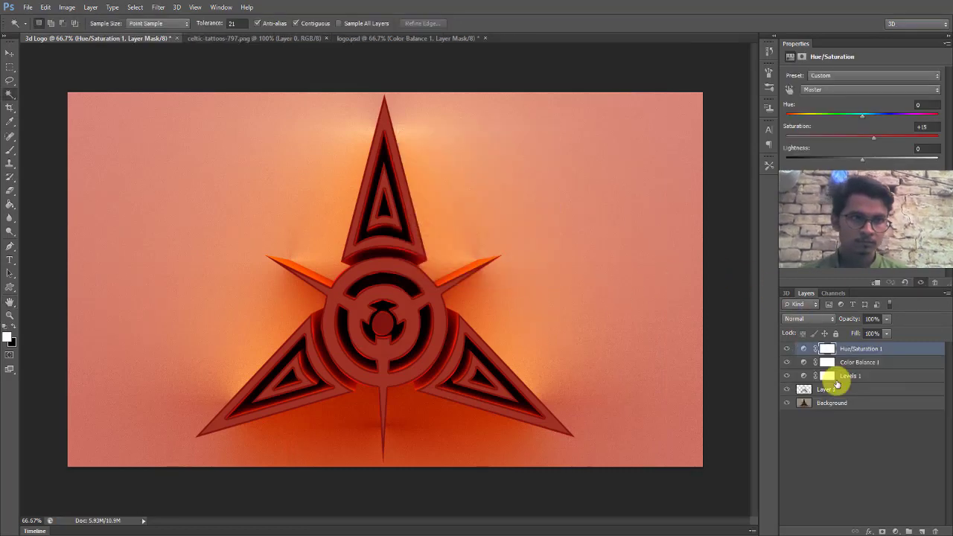
# - Adjust the Color Balance 1 midtones to Cyan–Red -67, Magenta–Green -56 and Yellow–Blue +40
pyautogui.click(853, 365)
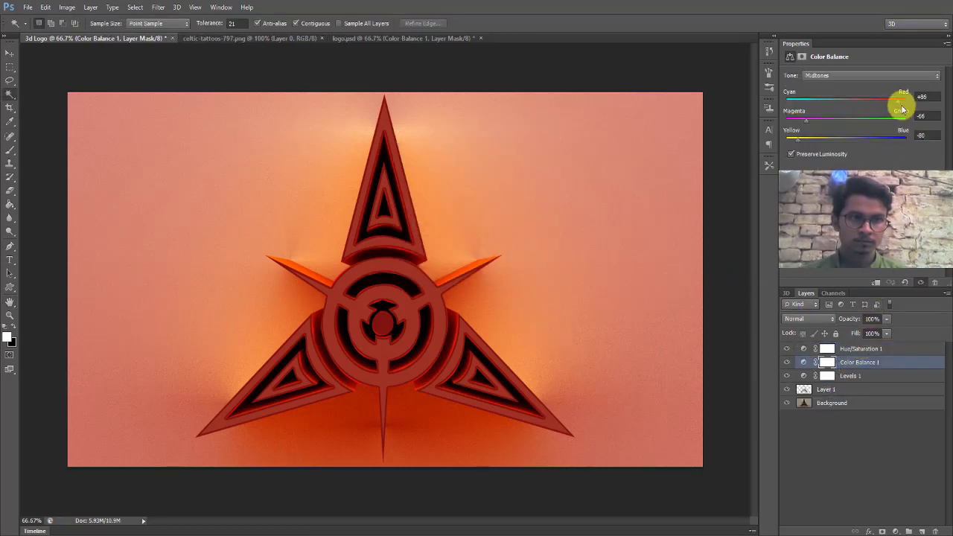
pyautogui.moveTo(896, 107)
pyautogui.mouseDown()
pyautogui.moveTo(864, 109)
pyautogui.moveTo(899, 102)
pyautogui.mouseUp()
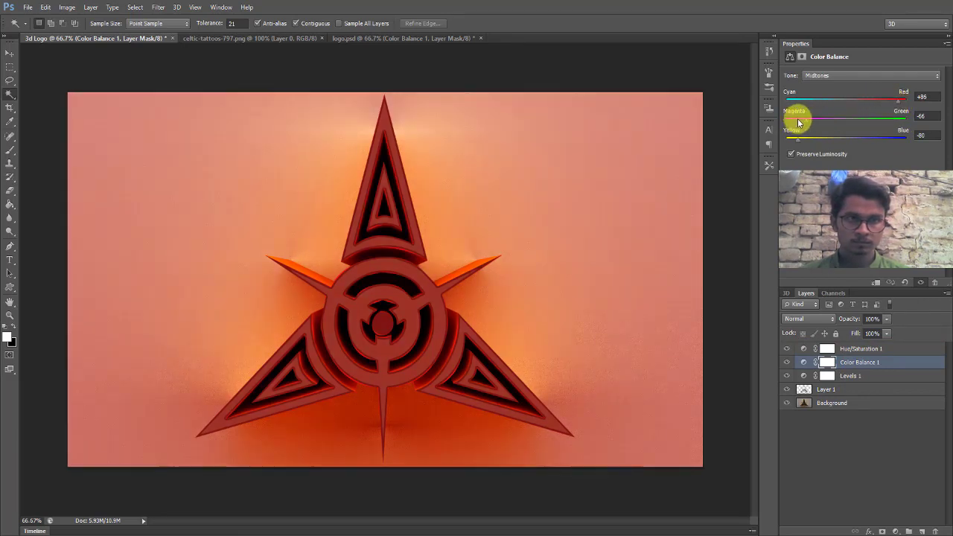
pyautogui.moveTo(799, 137); pyautogui.dragTo(774, 144)
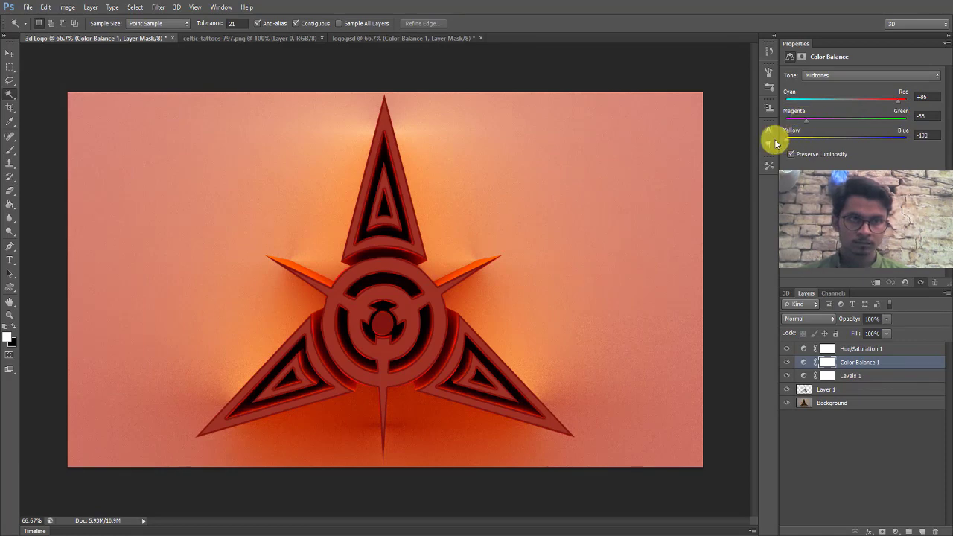
pyautogui.moveTo(912, 97); pyautogui.dragTo(912, 137)
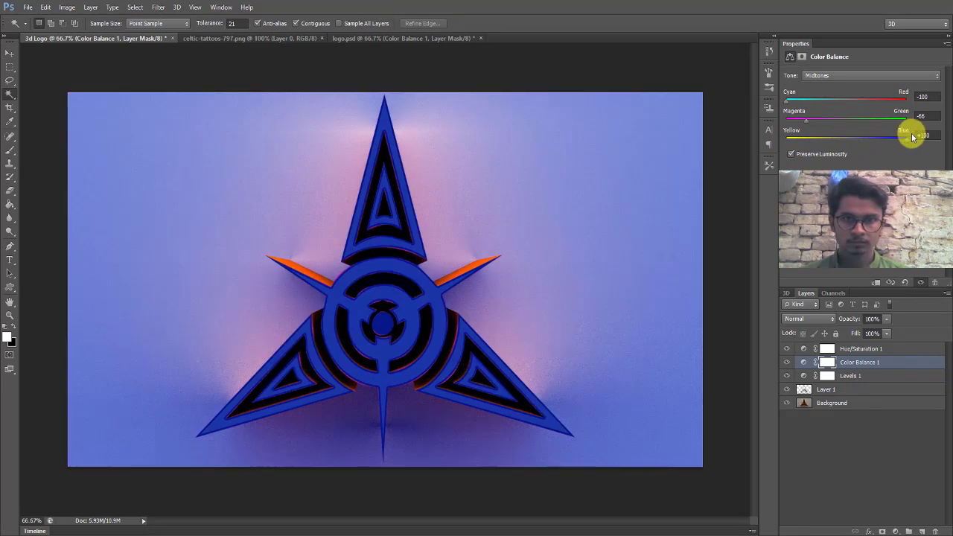
pyautogui.moveTo(805, 121); pyautogui.dragTo(829, 118)
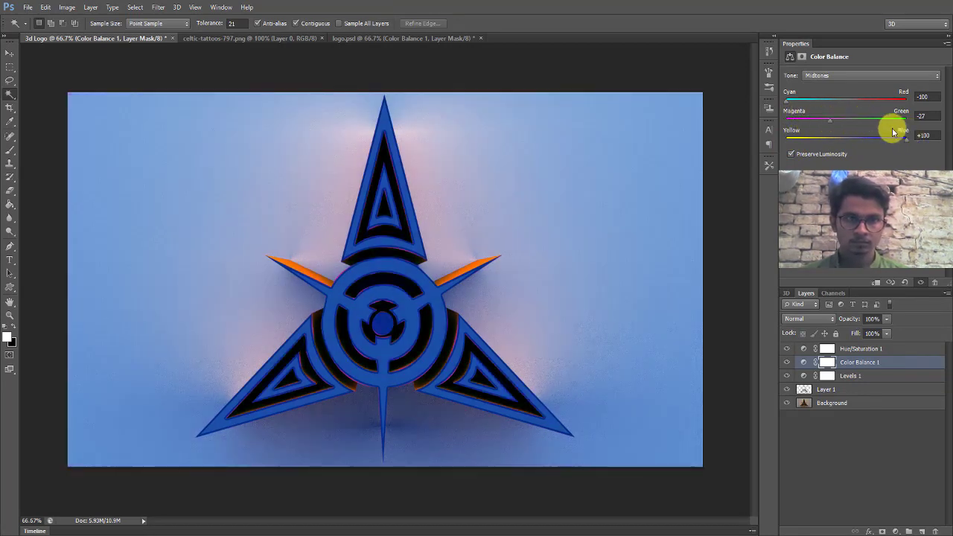
pyautogui.moveTo(899, 142); pyautogui.dragTo(870, 141)
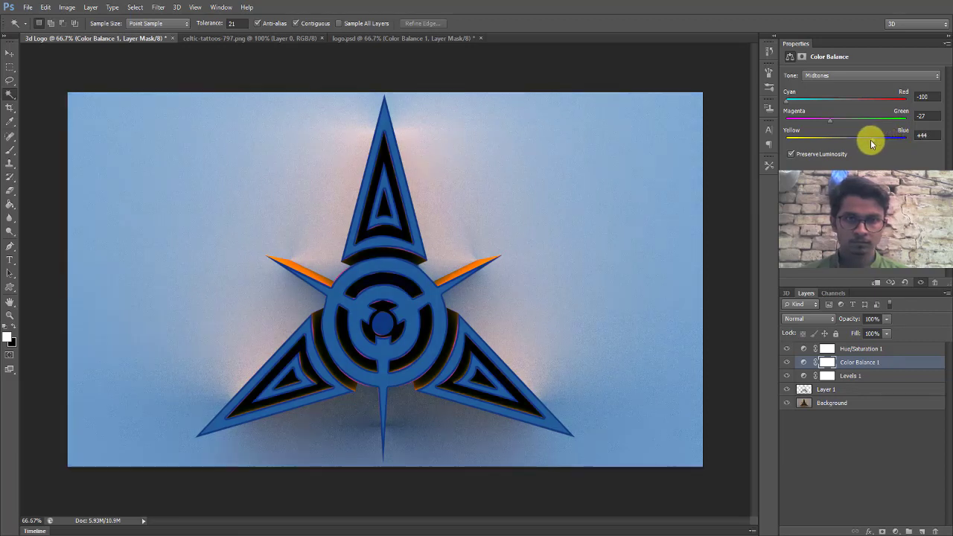
pyautogui.moveTo(787, 104); pyautogui.dragTo(806, 105)
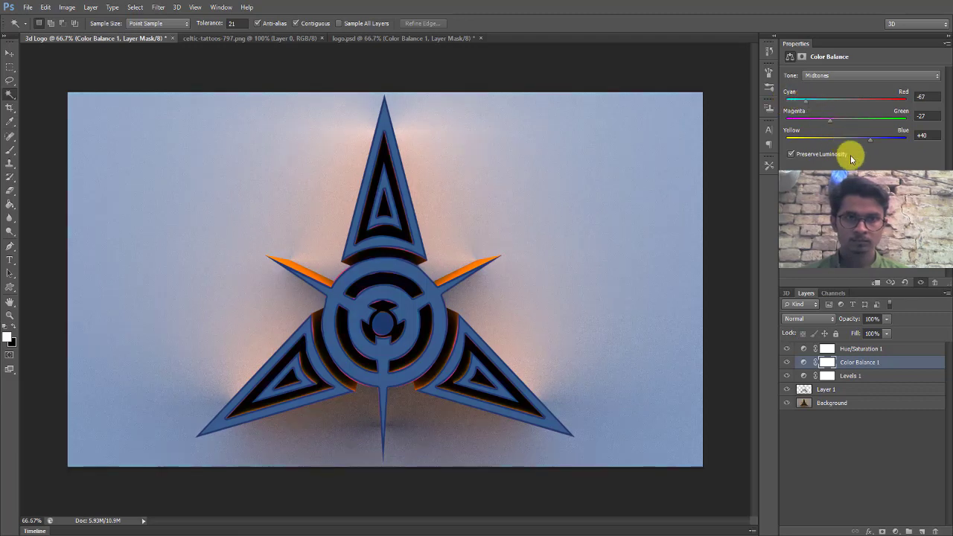
pyautogui.moveTo(840, 117); pyautogui.dragTo(893, 123)
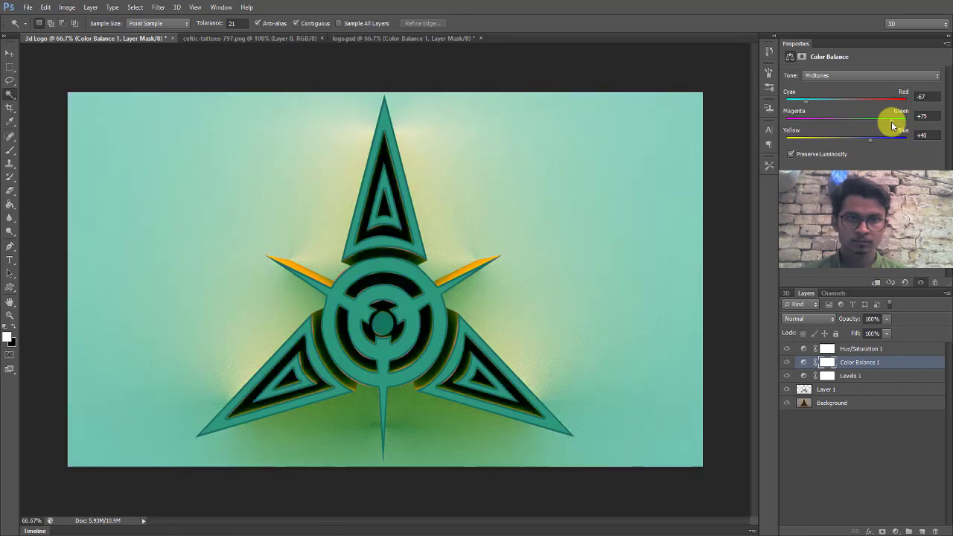
pyautogui.moveTo(893, 125); pyautogui.dragTo(801, 127)
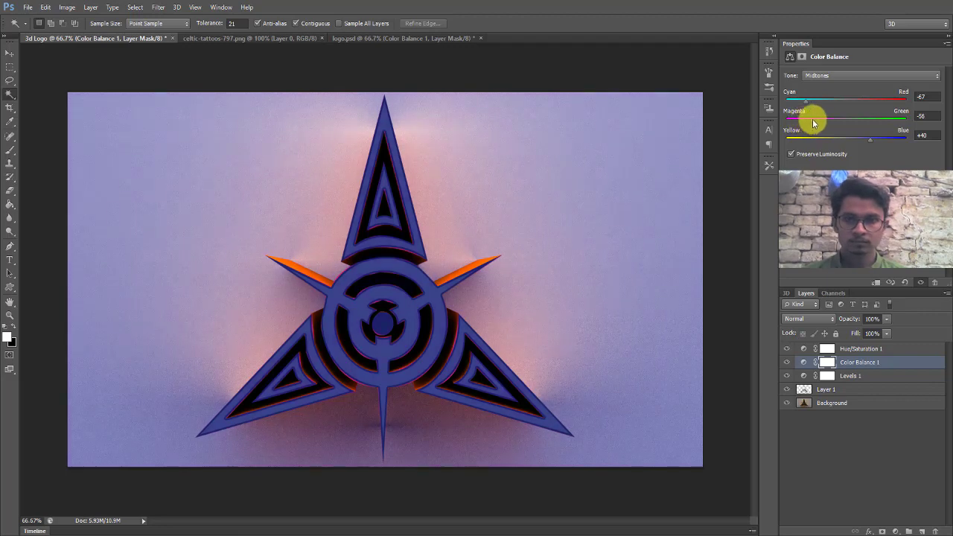
# - Save the recoloured logo as a JPEG copy named 2 on the Desktop, accepting the JPEG options
pyautogui.hotkey('ctrl', 's')
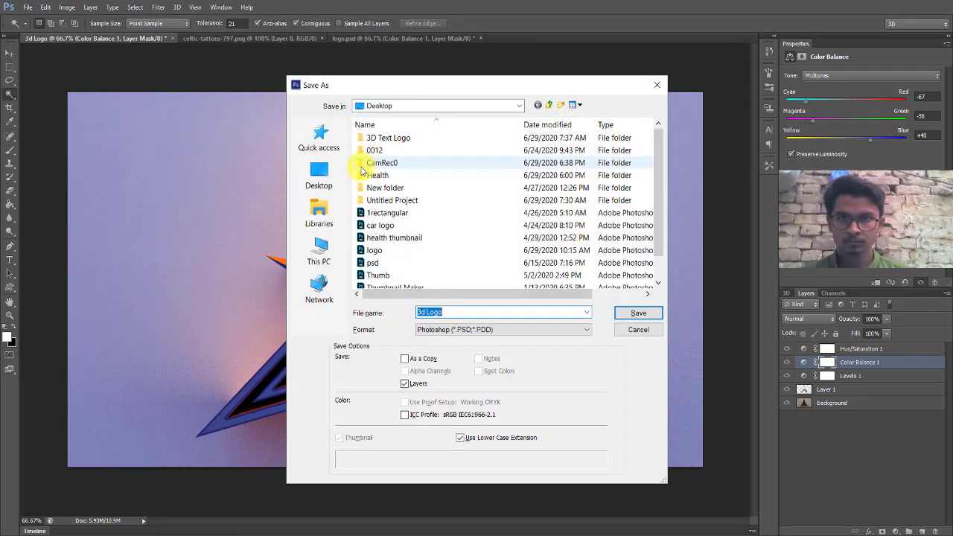
pyautogui.click(332, 183)
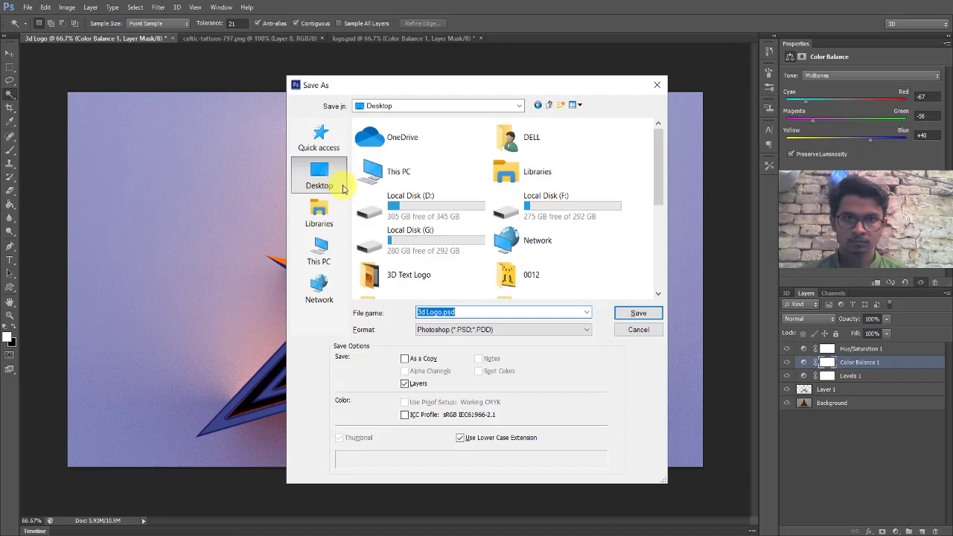
pyautogui.click(483, 330)
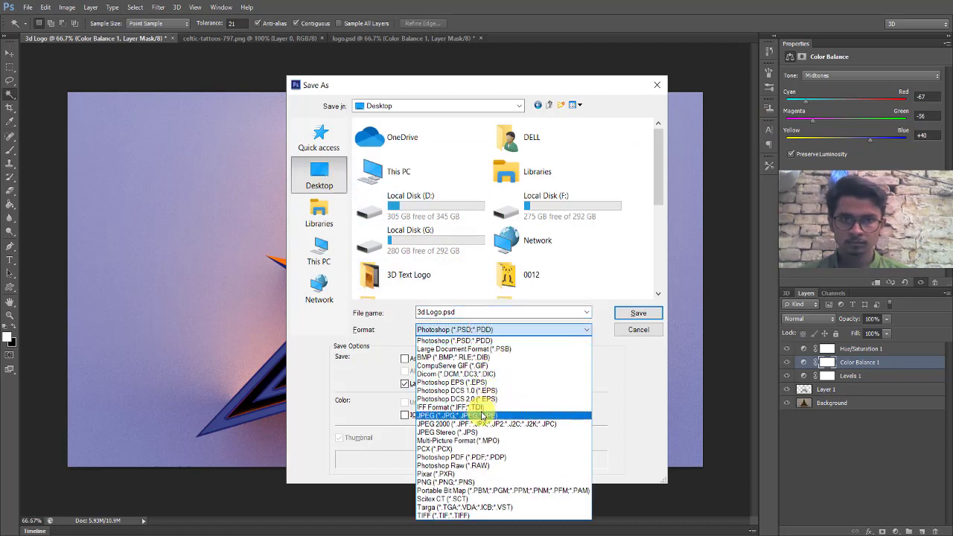
pyautogui.click(474, 415)
pyautogui.click(458, 313)
pyautogui.write('2')
pyautogui.press('Return')
pyautogui.press('Return')
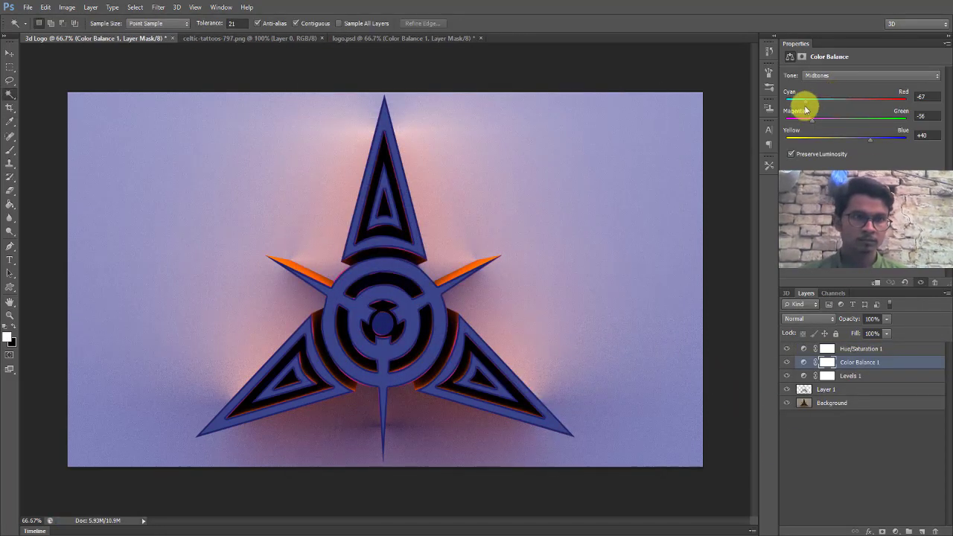
# - Set all three Color Balance 1 midtone values, Cyan–Red, Magenta–Green and Yellow–Blue, to -10
pyautogui.moveTo(812, 122); pyautogui.dragTo(851, 121)
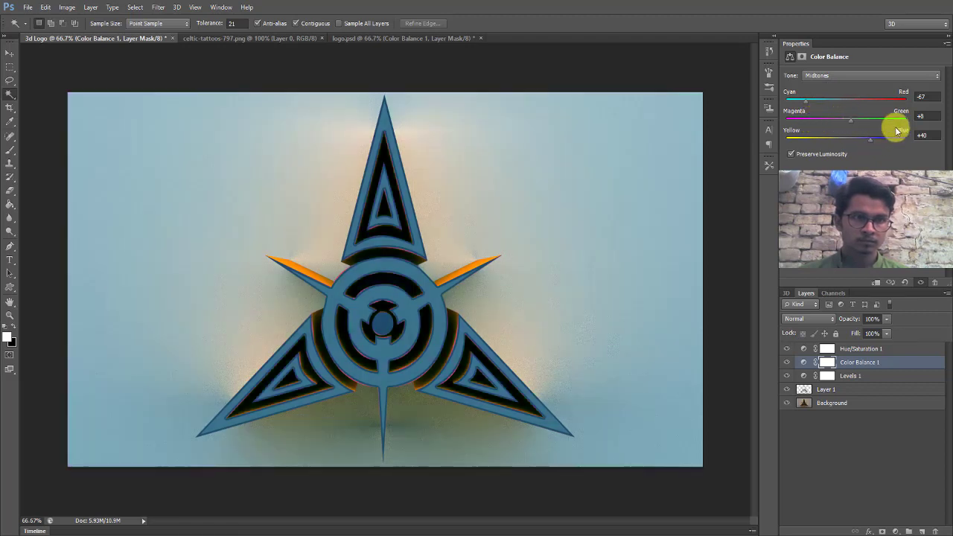
pyautogui.click(931, 96)
pyautogui.write('-10')
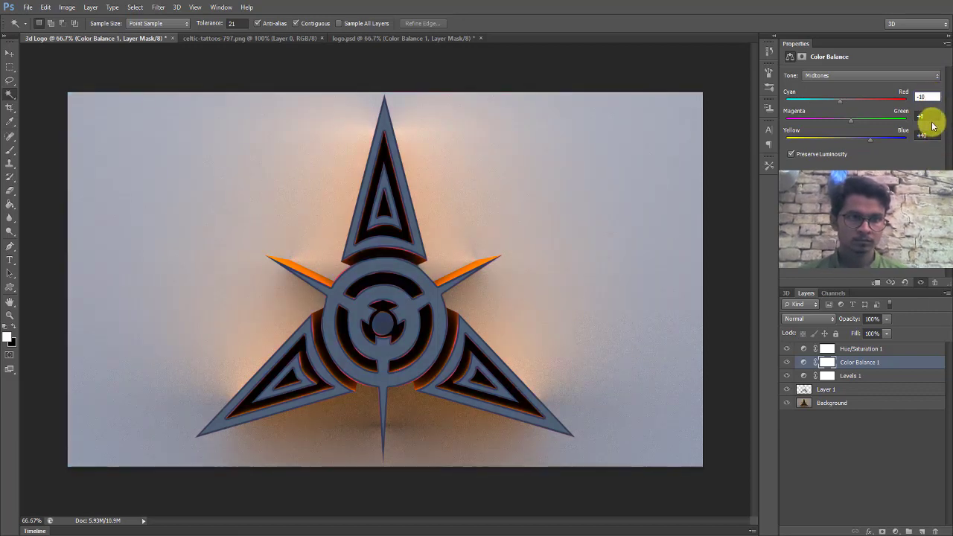
pyautogui.click(928, 114)
pyautogui.write('-10')
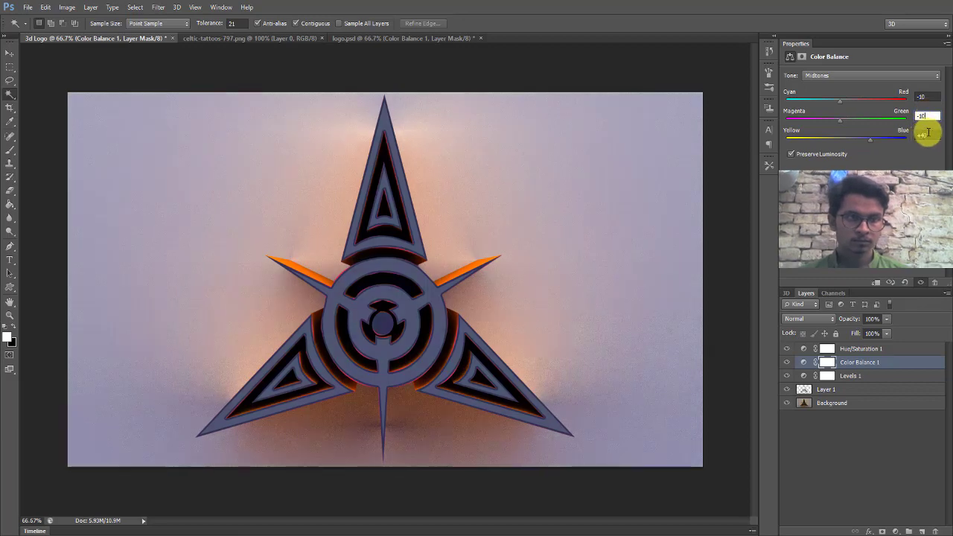
pyautogui.click(926, 133)
pyautogui.write('-')
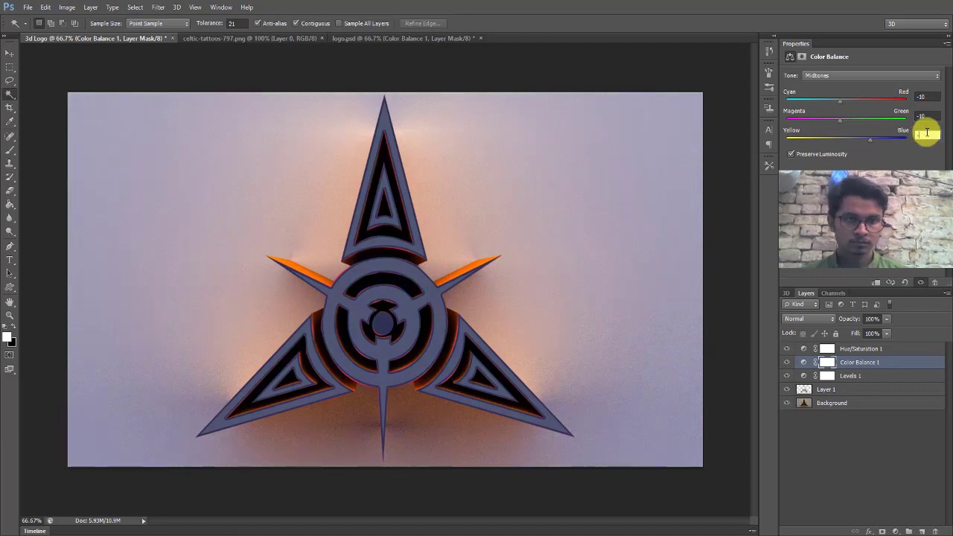
pyautogui.write('10')
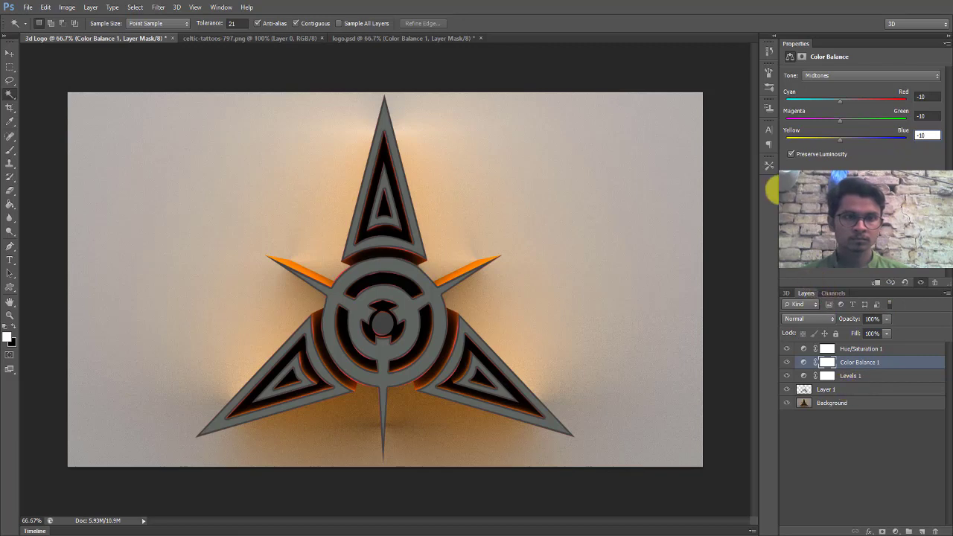
pyautogui.press('Return')
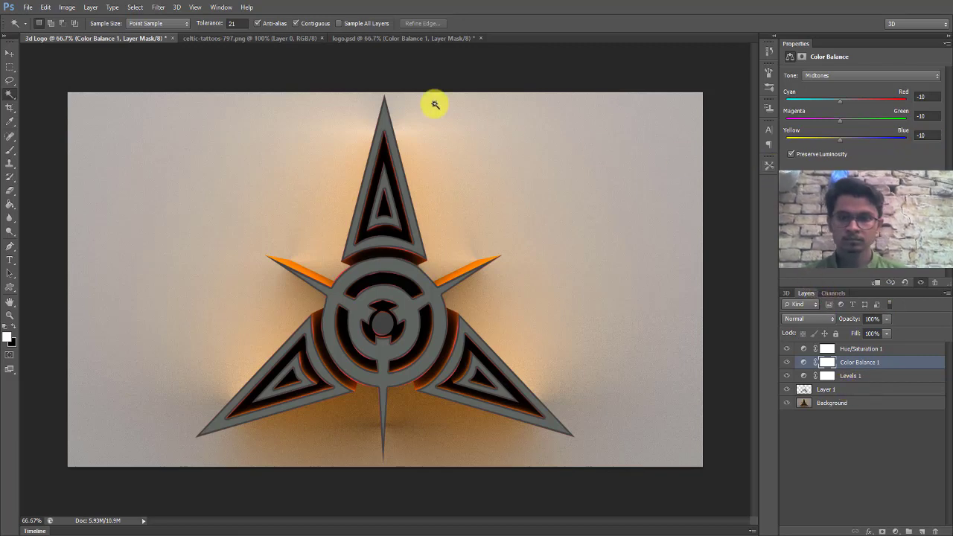
# - Save the 3d Logo document as a JPEG copy named 3 on the Desktop, accepting Maximum quality 12
pyautogui.hotkey('ctrl', 's')
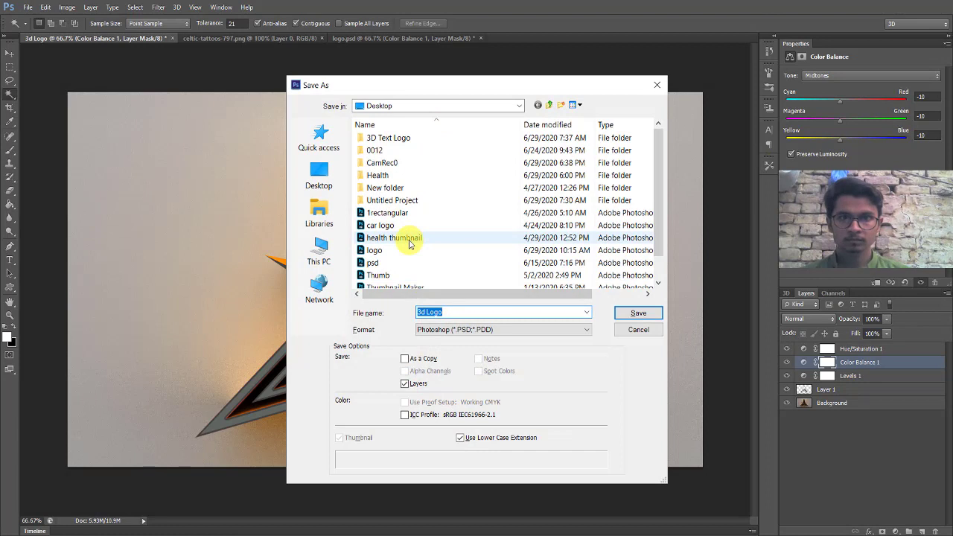
pyautogui.click(320, 178)
pyautogui.click(491, 329)
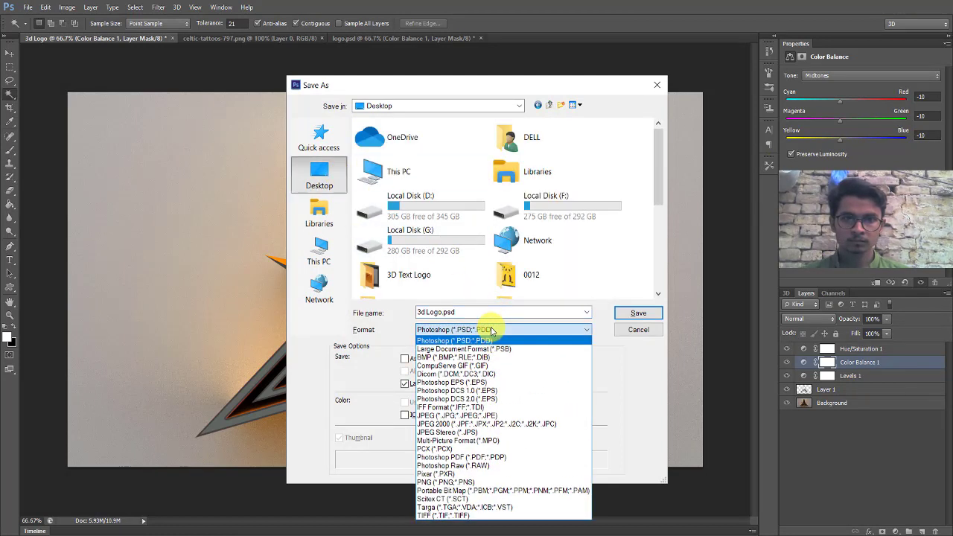
pyautogui.click(476, 416)
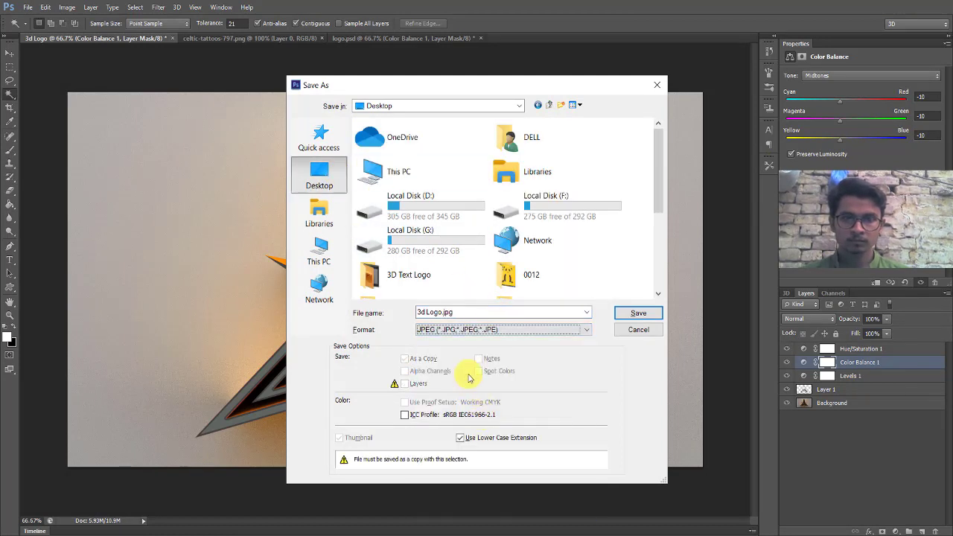
pyautogui.doubleClick(437, 312)
pyautogui.write('3')
pyautogui.press('Return')
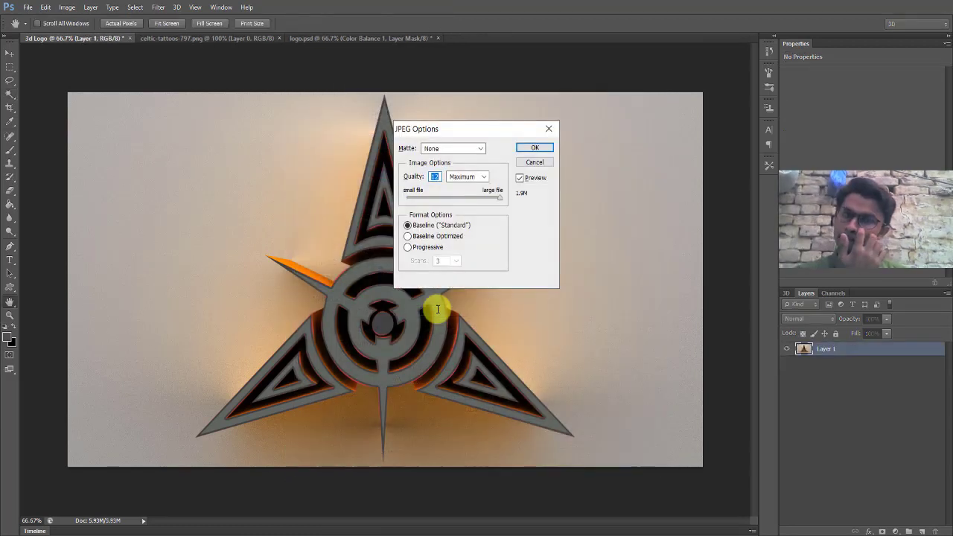
pyautogui.press('Return')
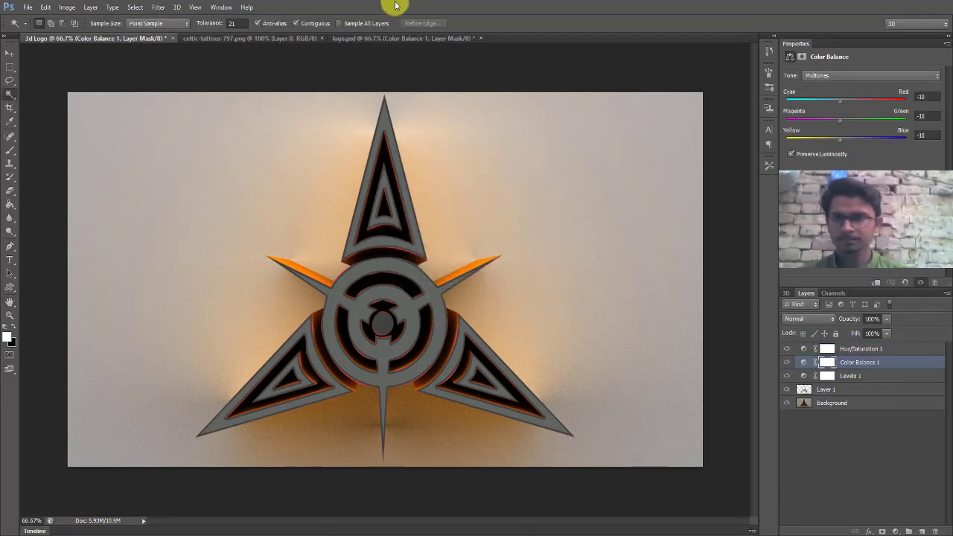
# - In logo.psd, set the Color Balance 1 midtones to Cyan–Red -30 and Yellow–Blue +13
pyautogui.click(357, 38)
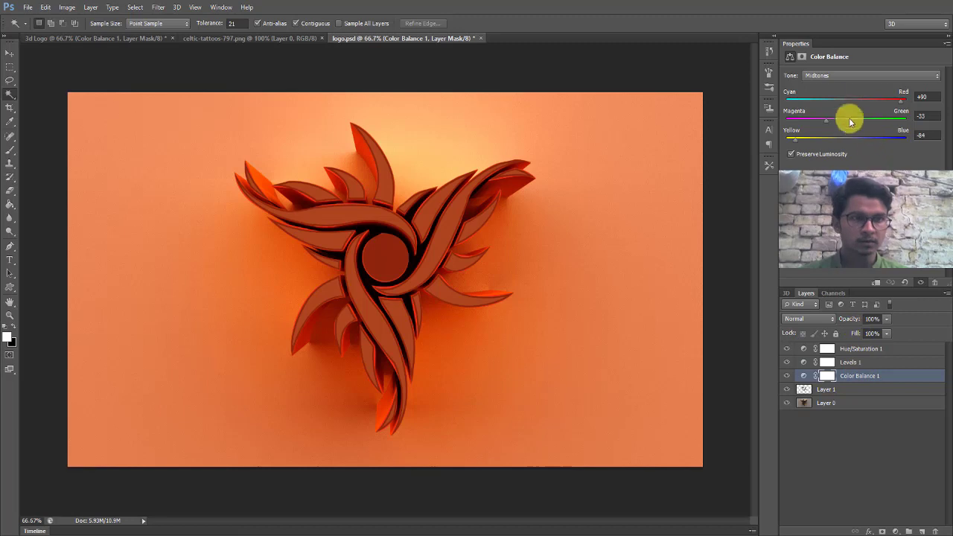
pyautogui.moveTo(909, 108); pyautogui.dragTo(827, 104)
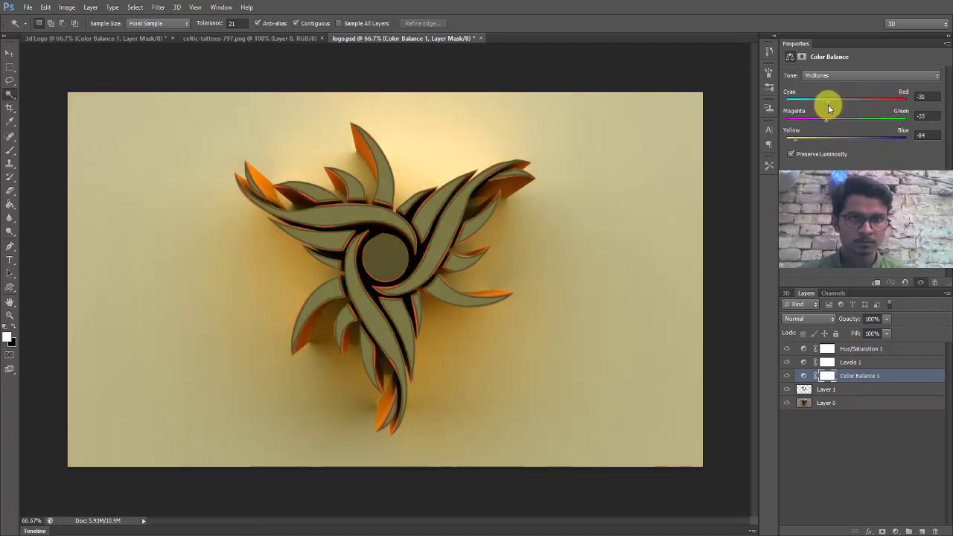
pyautogui.moveTo(795, 137); pyautogui.dragTo(853, 135)
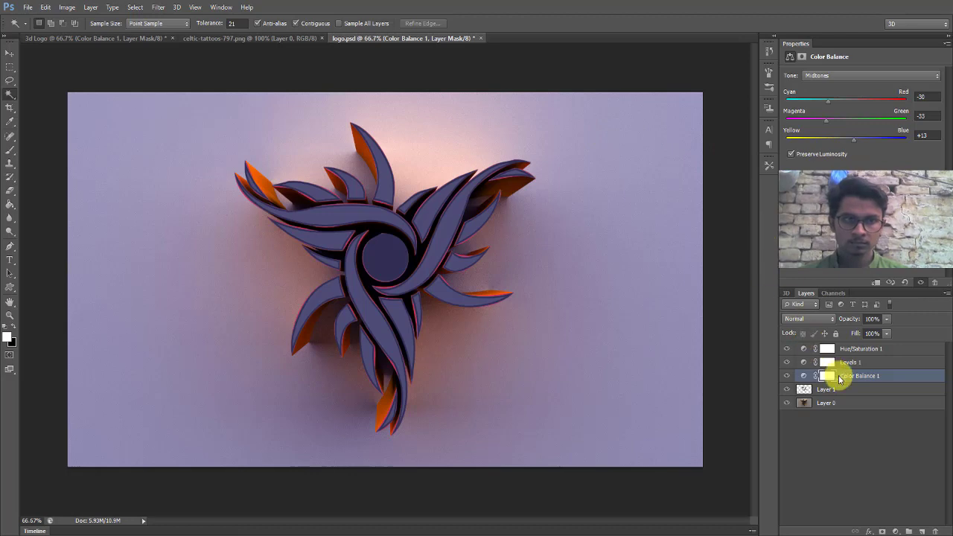
# - Save the purple-toned logo.psd as a JPEG copy named 4 on the Desktop, accepting the JPEG options
pyautogui.hotkey('ctrl', 'shift', 's')
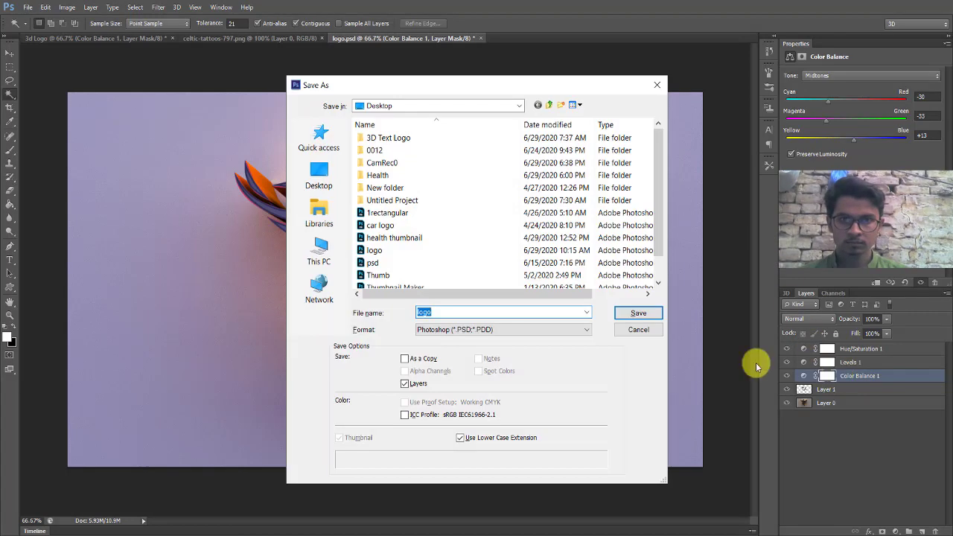
pyautogui.click(329, 182)
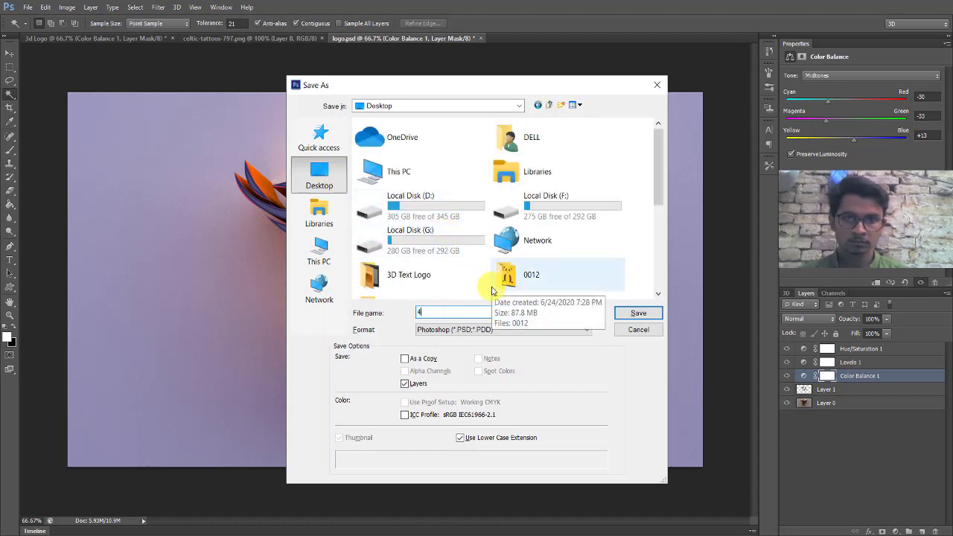
pyautogui.write('4')
pyautogui.click(501, 330)
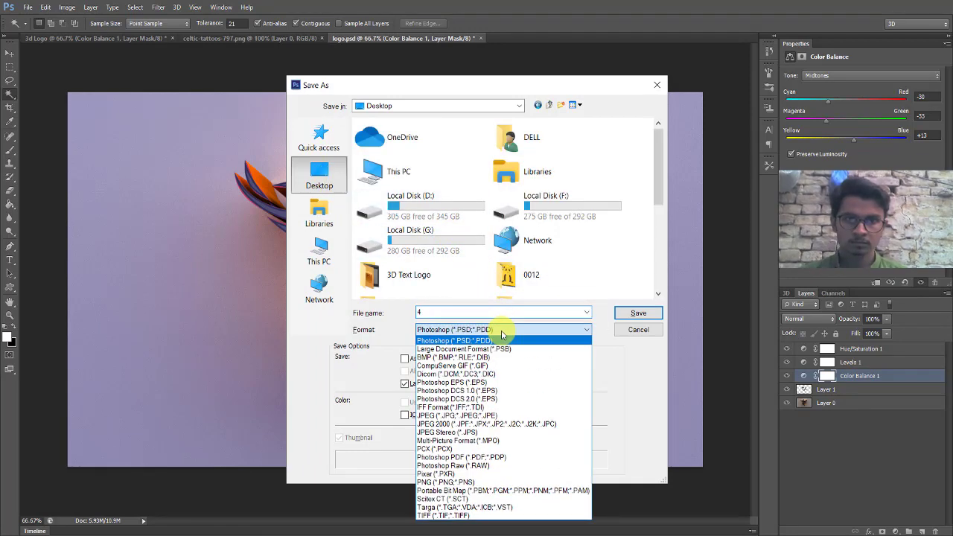
pyautogui.click(492, 416)
pyautogui.press('Return')
pyautogui.press('Return')
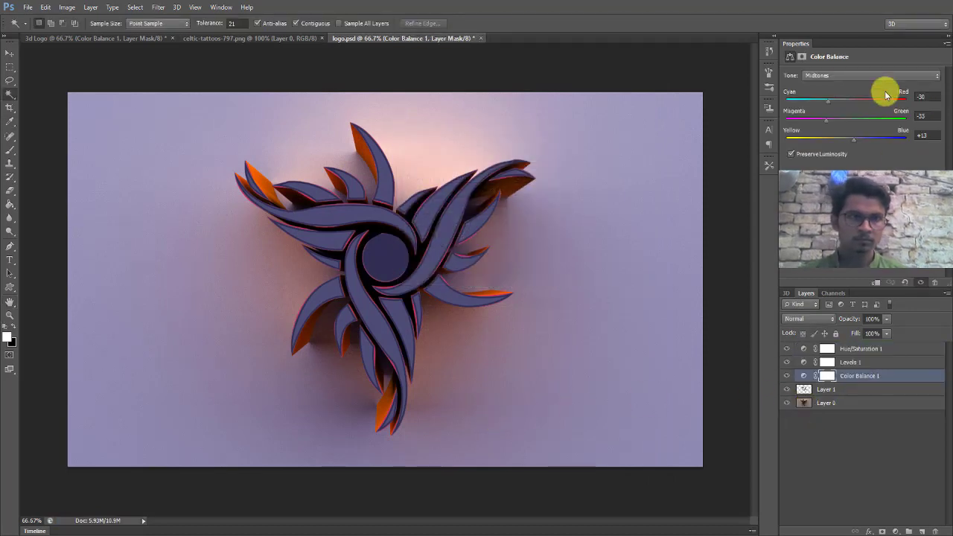
# - Adjust the Color Balance 1 midtones to Cyan–Red +64, Magenta–Green +42 and Yellow–Blue +69
pyautogui.moveTo(827, 120); pyautogui.dragTo(887, 144)
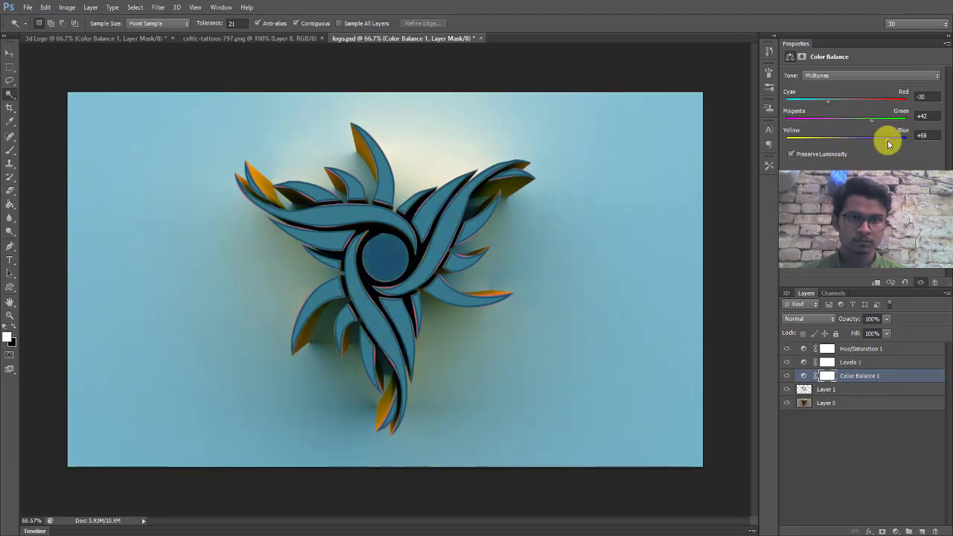
pyautogui.moveTo(832, 102); pyautogui.dragTo(884, 102)
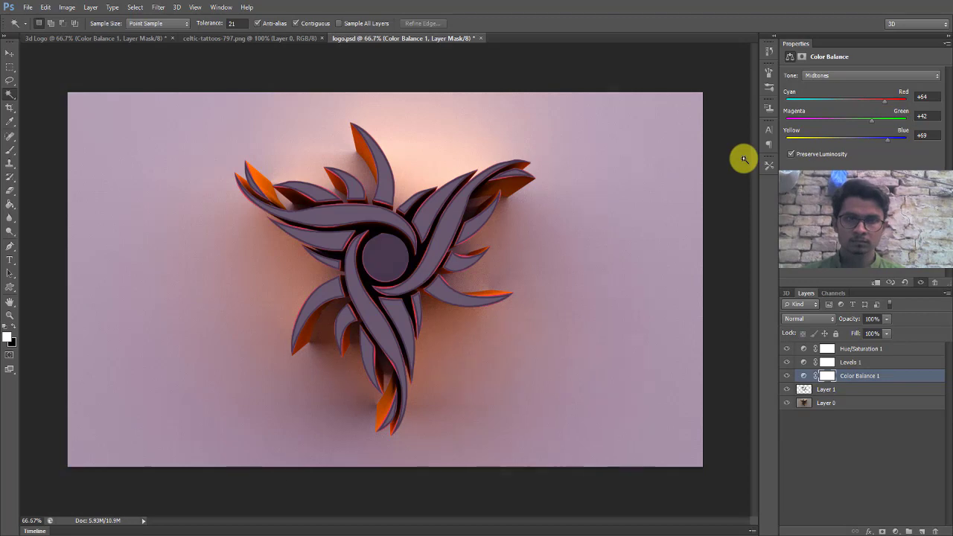
pyautogui.hotkey('ctrl', 'shift', 's')
pyautogui.click(318, 179)
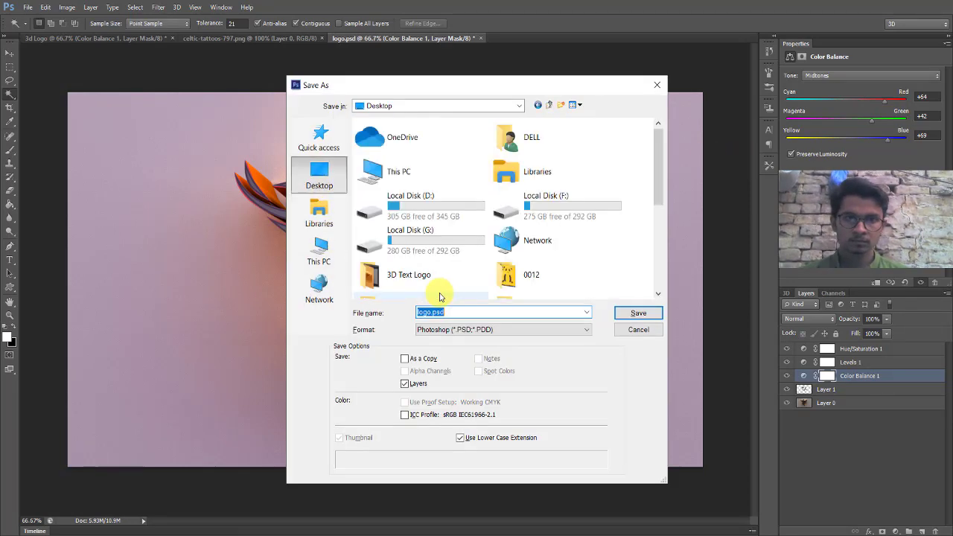
pyautogui.write('3')
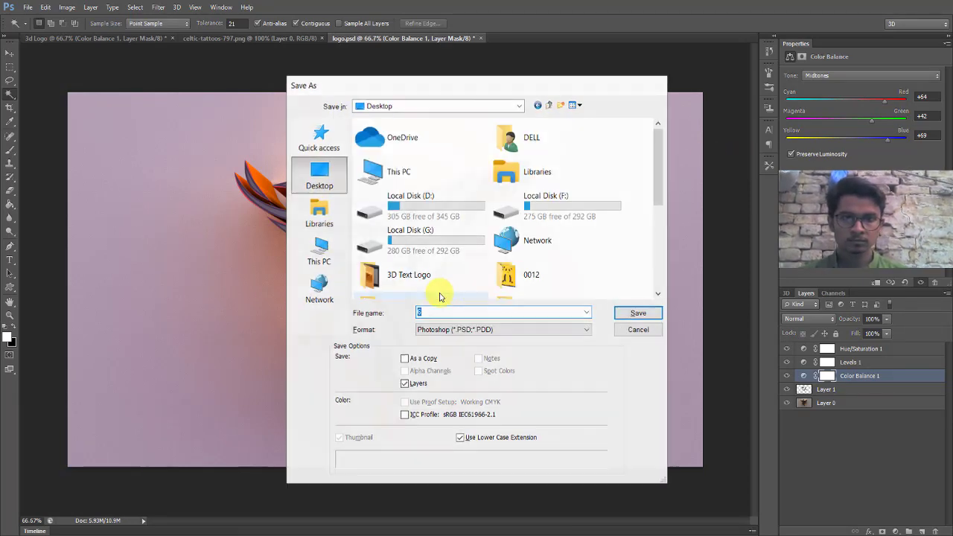
pyautogui.press('Return')
pyautogui.click(592, 189)
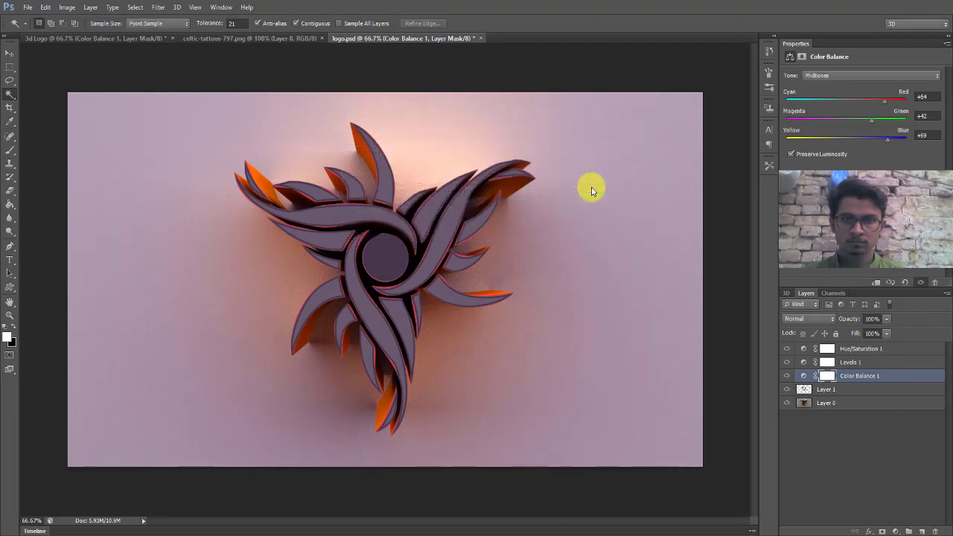
# - Save the recoloured logo.psd as a JPEG copy named 5 on the Desktop, accepting Maximum quality 12
pyautogui.hotkey('ctrl', 'shift', 's')
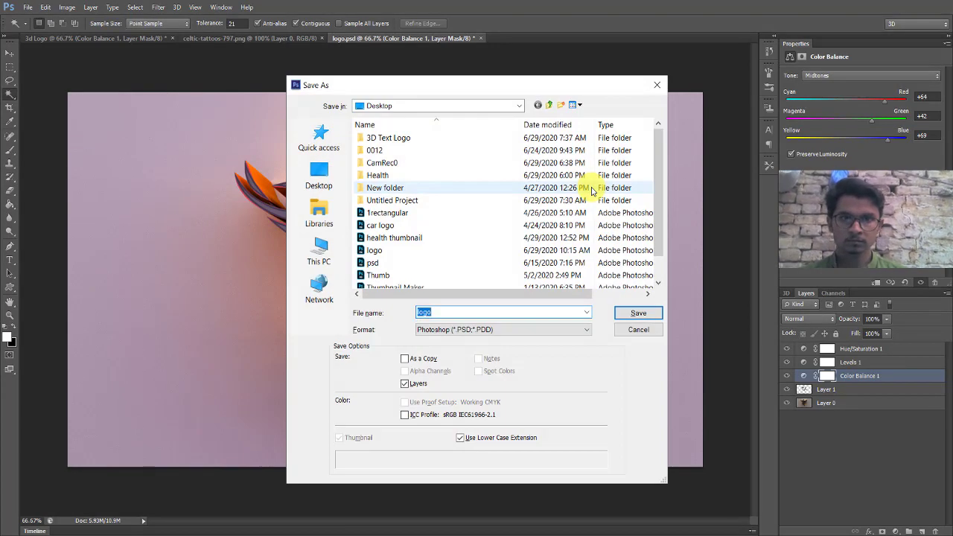
pyautogui.click(538, 328)
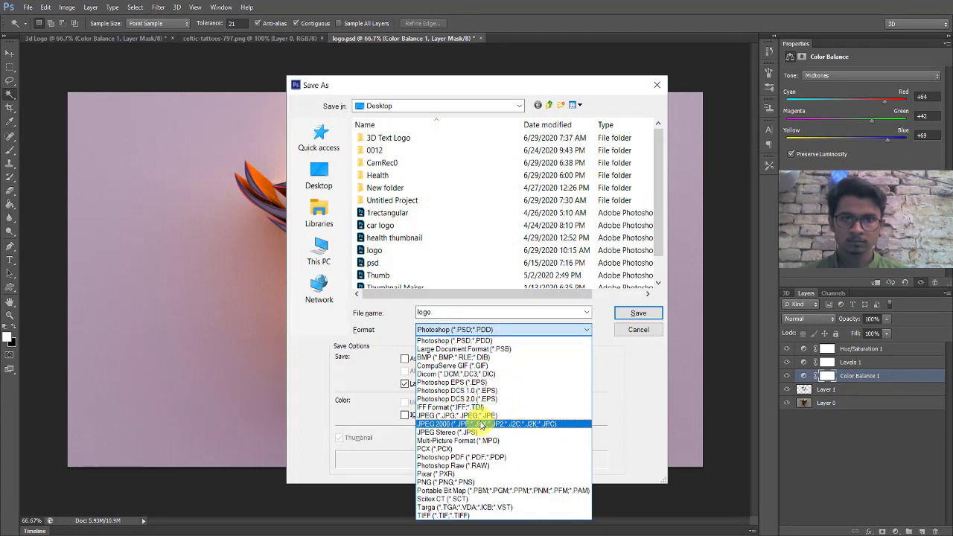
pyautogui.click(485, 415)
pyautogui.doubleClick(466, 313)
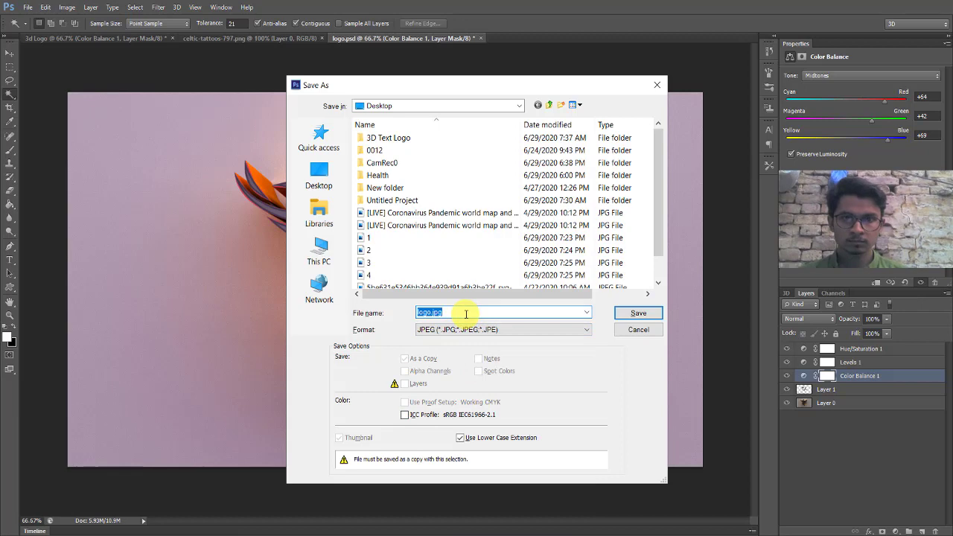
pyautogui.write('5')
pyautogui.press('Return')
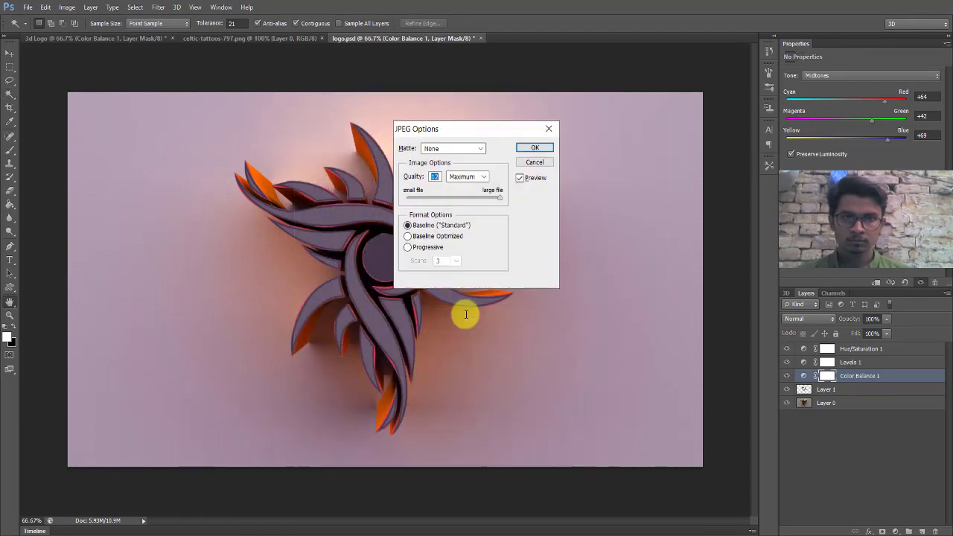
pyautogui.press('Return')
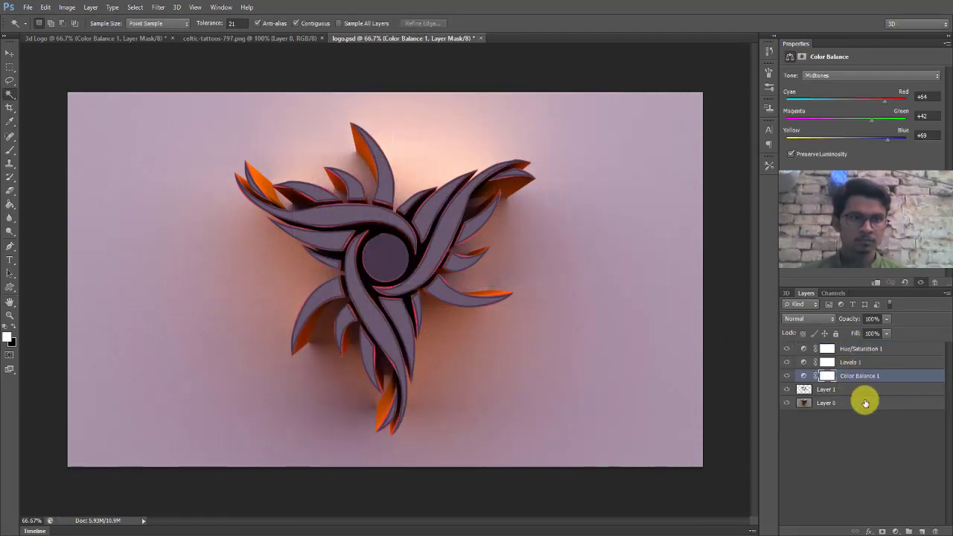
# - Set the Hue/Saturation 1 layer to Hue -23, Saturation +28 and Lightness 0
pyautogui.click(863, 349)
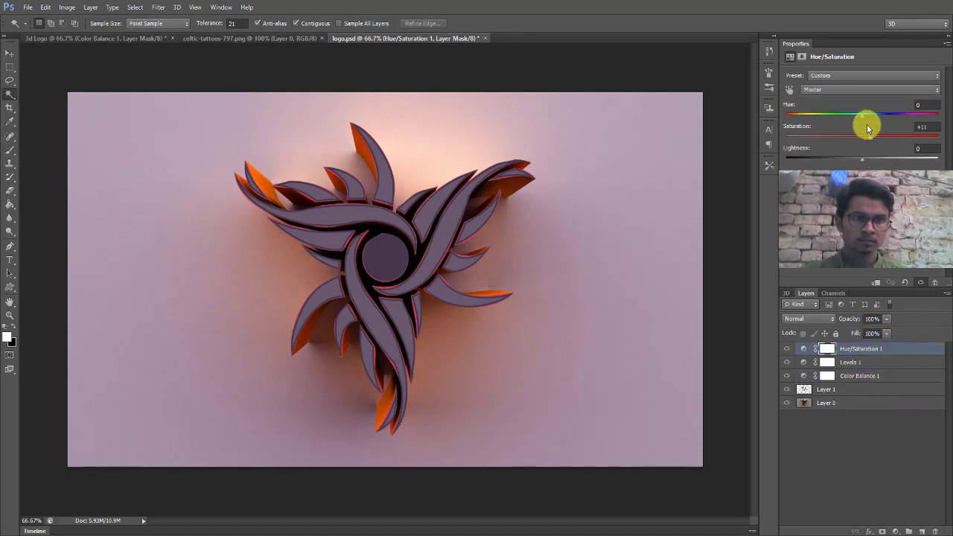
pyautogui.moveTo(864, 119); pyautogui.dragTo(860, 155)
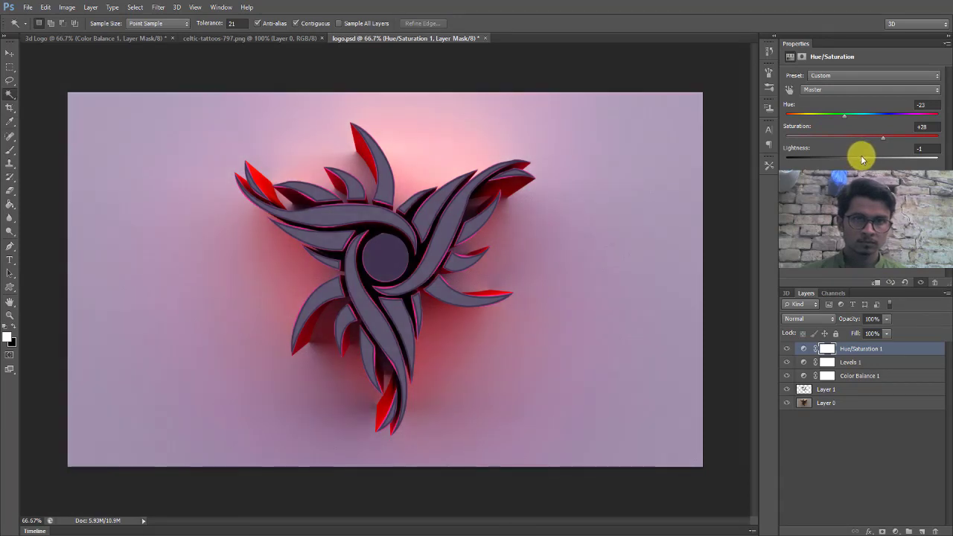
pyautogui.click(920, 147)
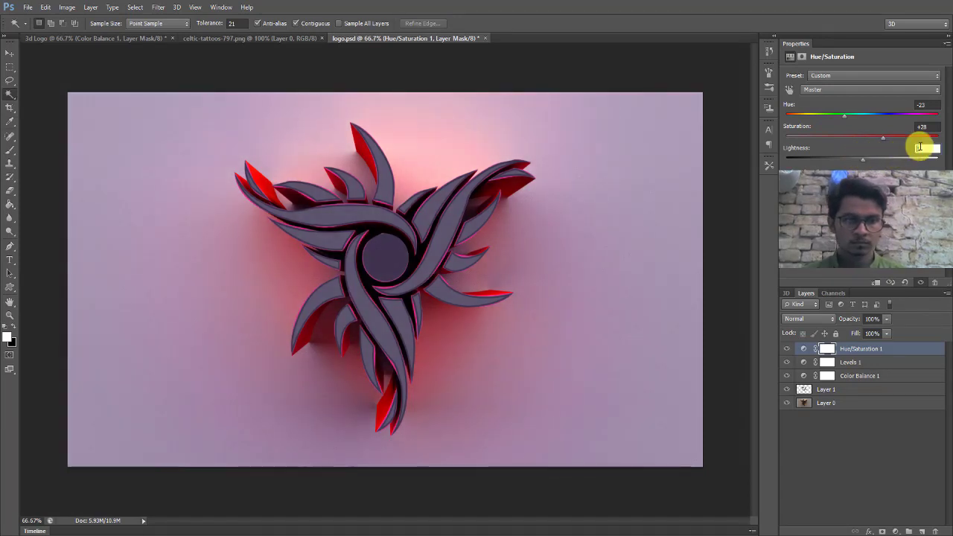
pyautogui.write('0')
pyautogui.press('Return')
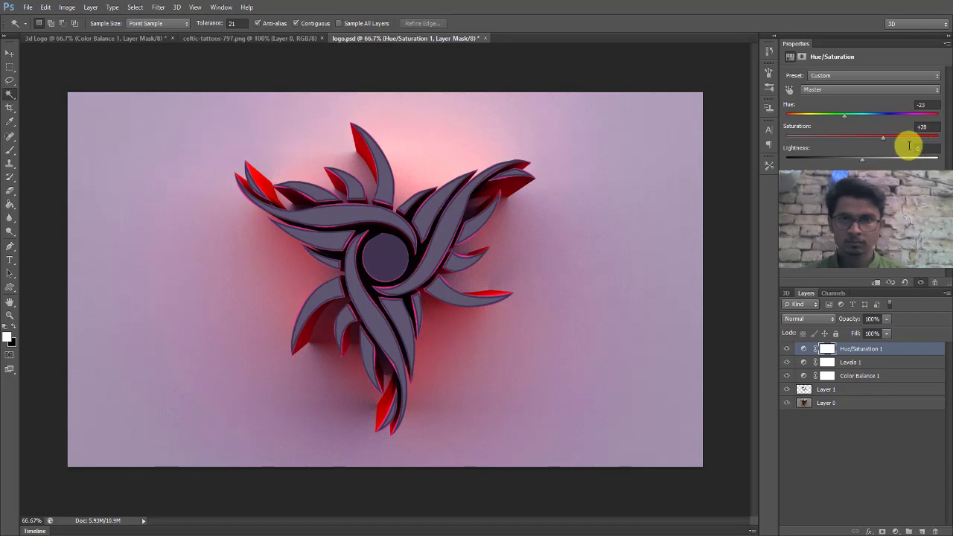
# - Save the red-glowing logo version as a JPEG copy named 6 on the Desktop, accepting the JPEG options
pyautogui.hotkey('ctrl', 'shift', 's')
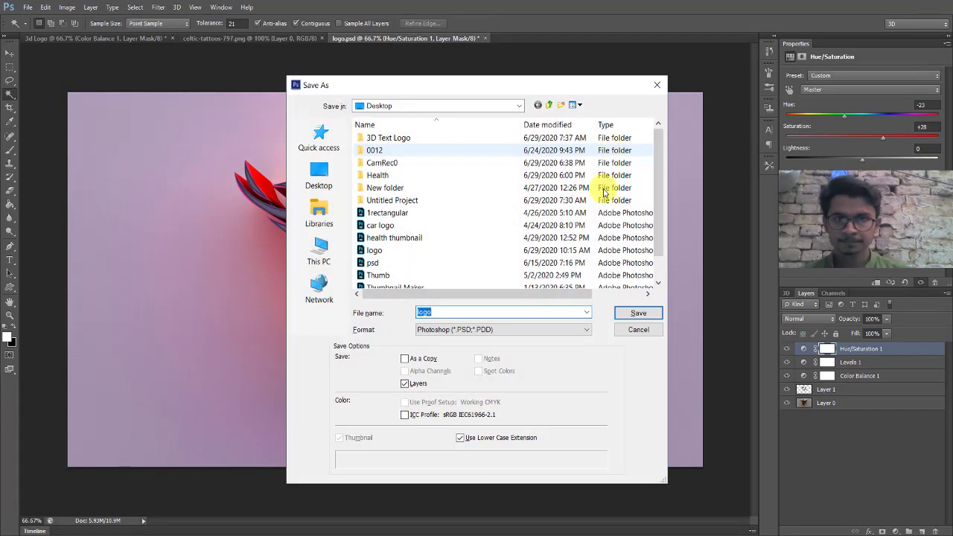
pyautogui.click(550, 325)
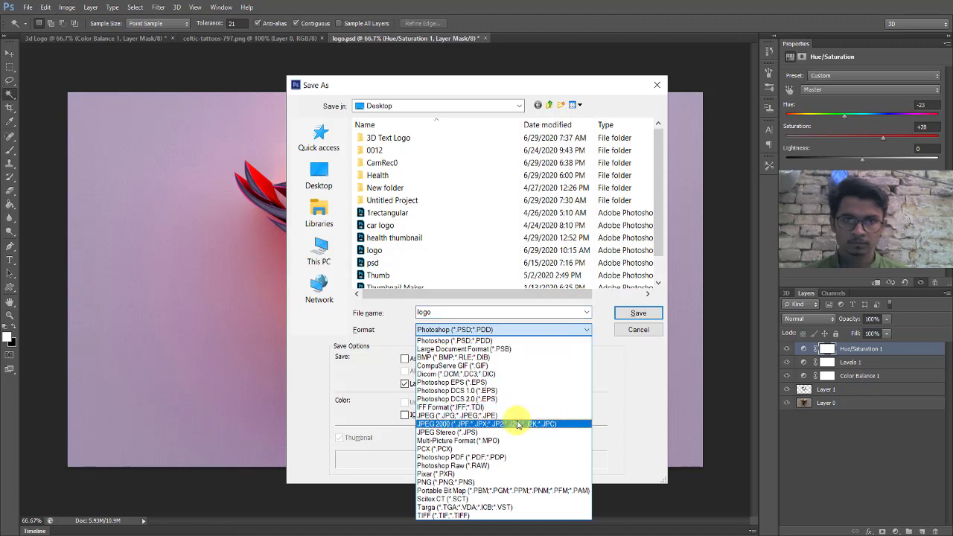
pyautogui.click(516, 419)
pyautogui.doubleClick(471, 312)
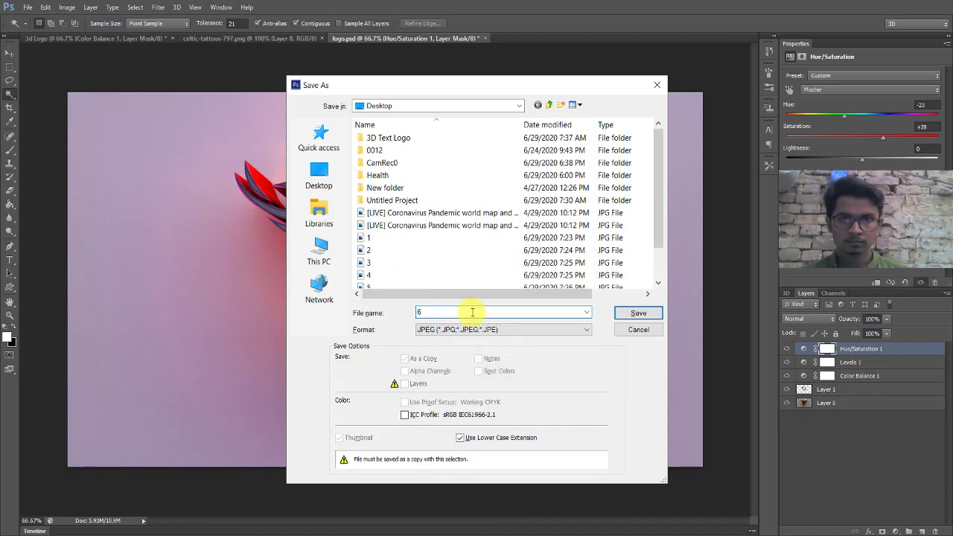
pyautogui.press('Return')
pyautogui.press('Return')
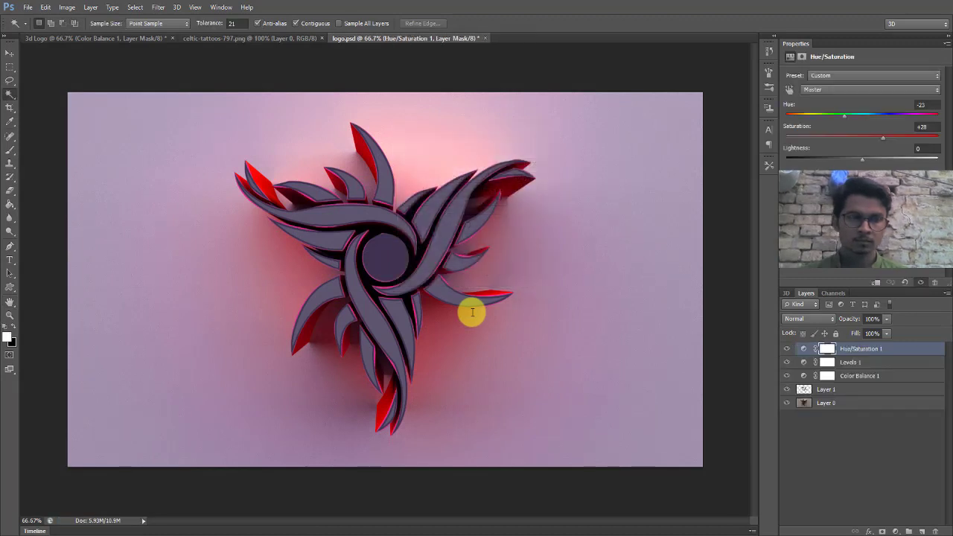
pyautogui.press('F10')
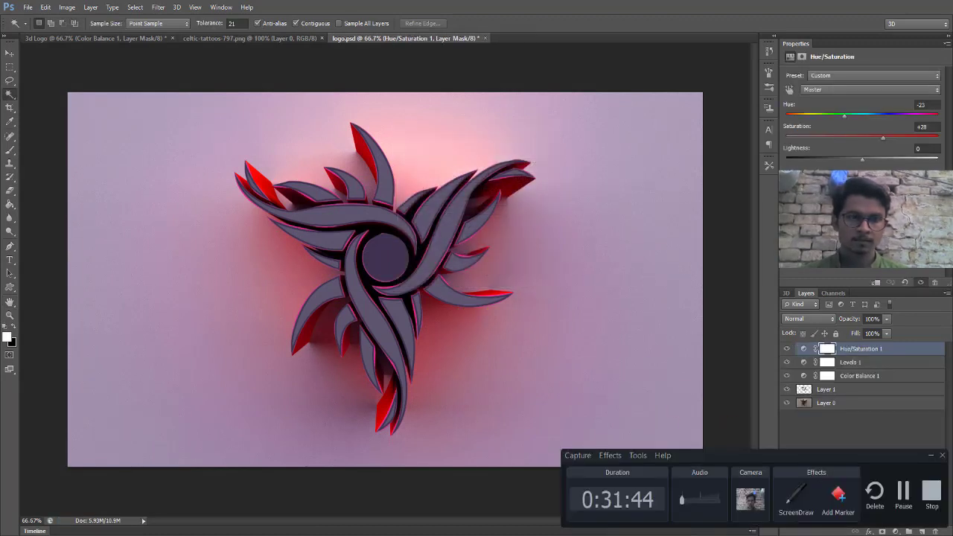
pyautogui.press('F10')
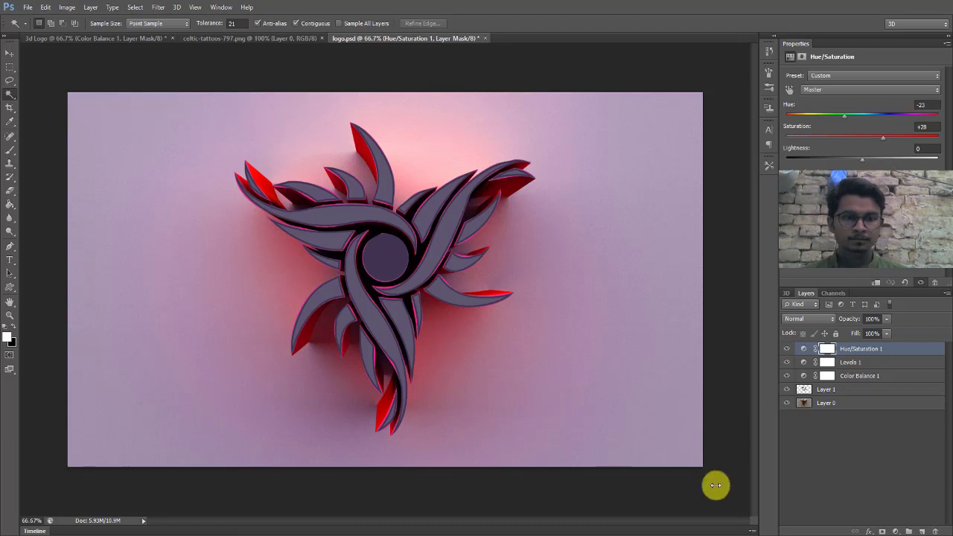
pyautogui.press('F10')
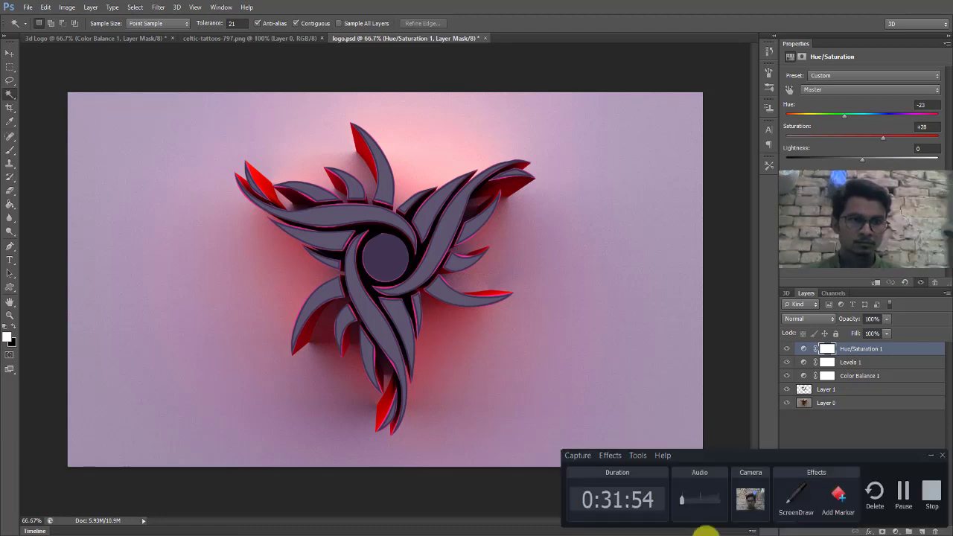